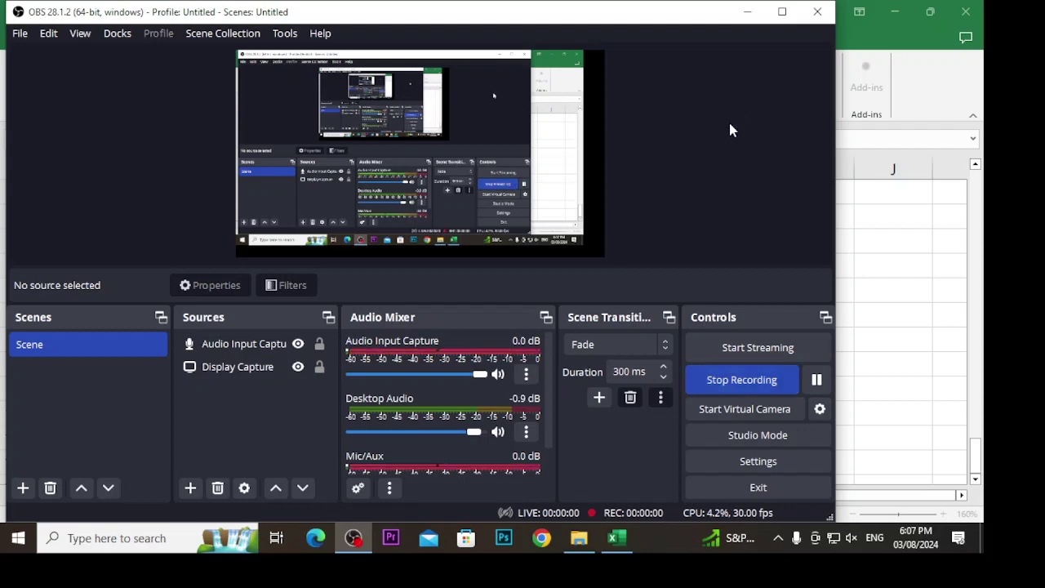
Start the OBS Studio screen recording
click(739, 16)
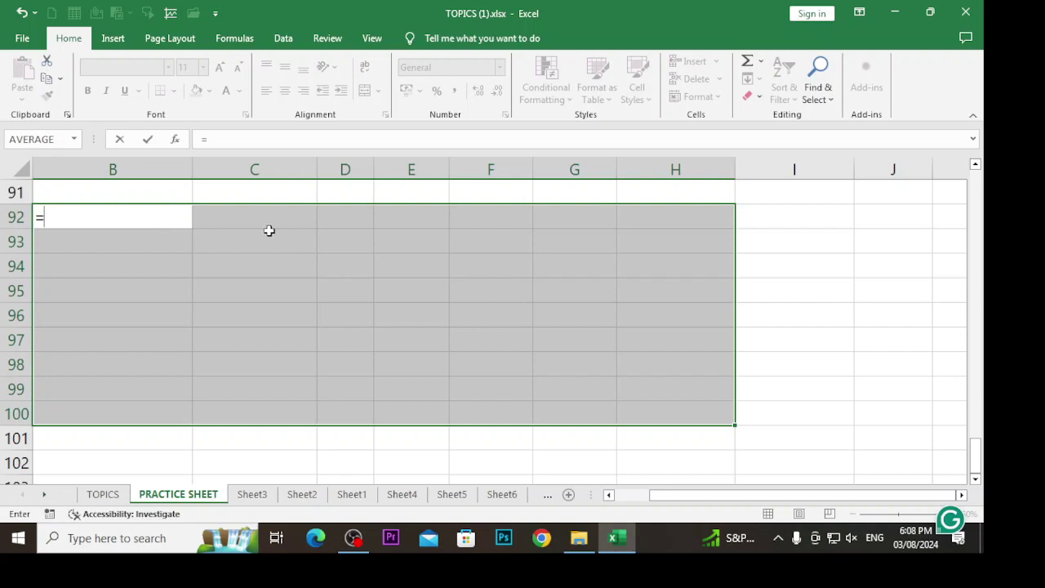
Enter =RANDBETWEEN(1500,20000) in cell B92
text(rand)
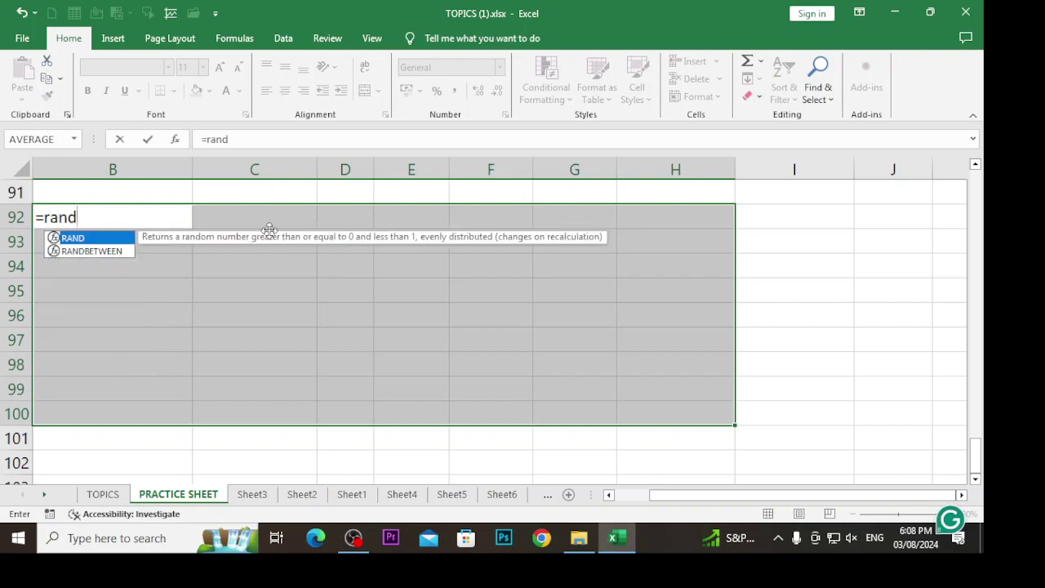
key(Down)
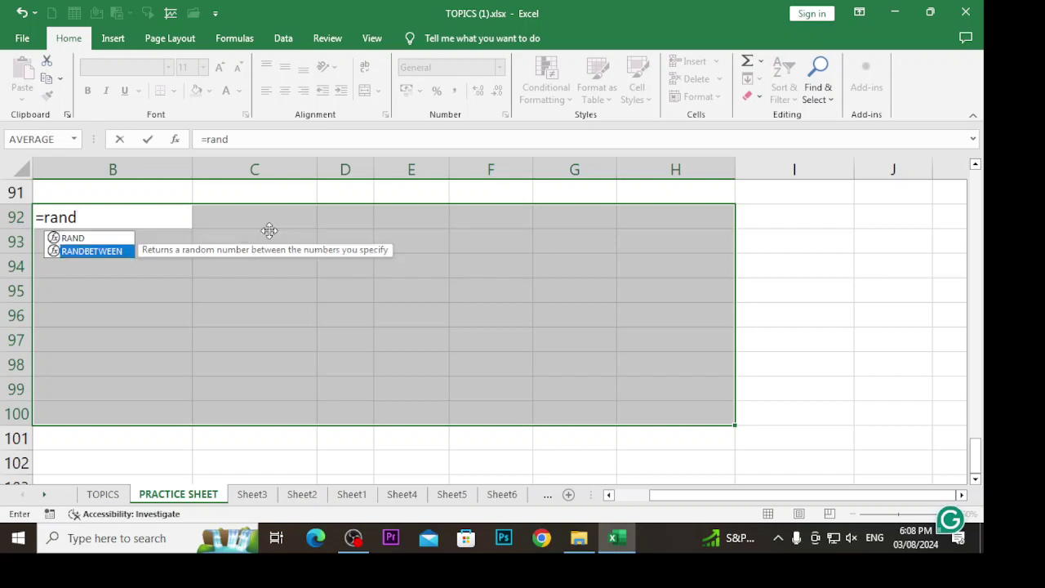
key(Tab)
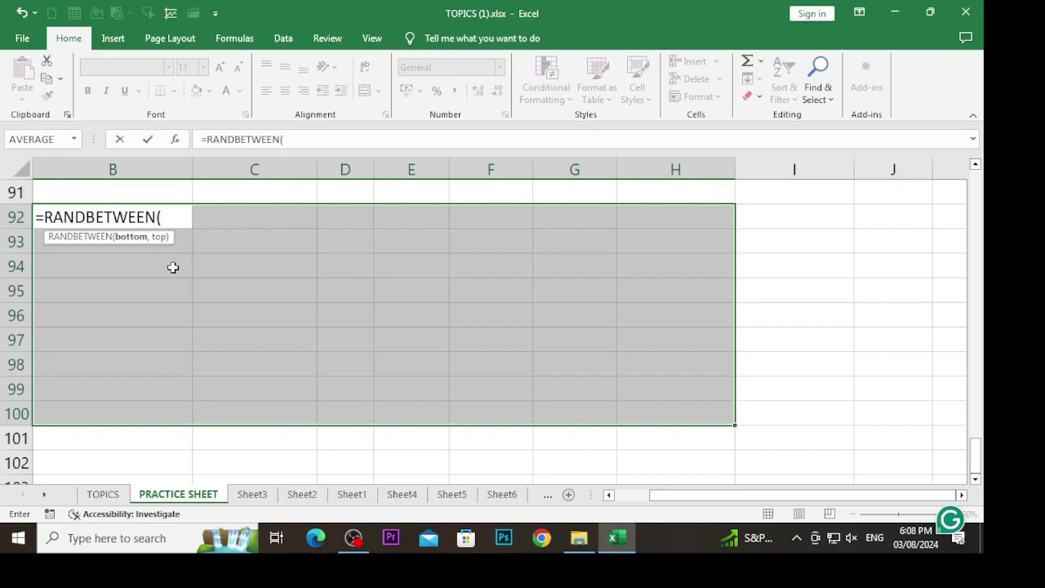
text(1)
text(500,)
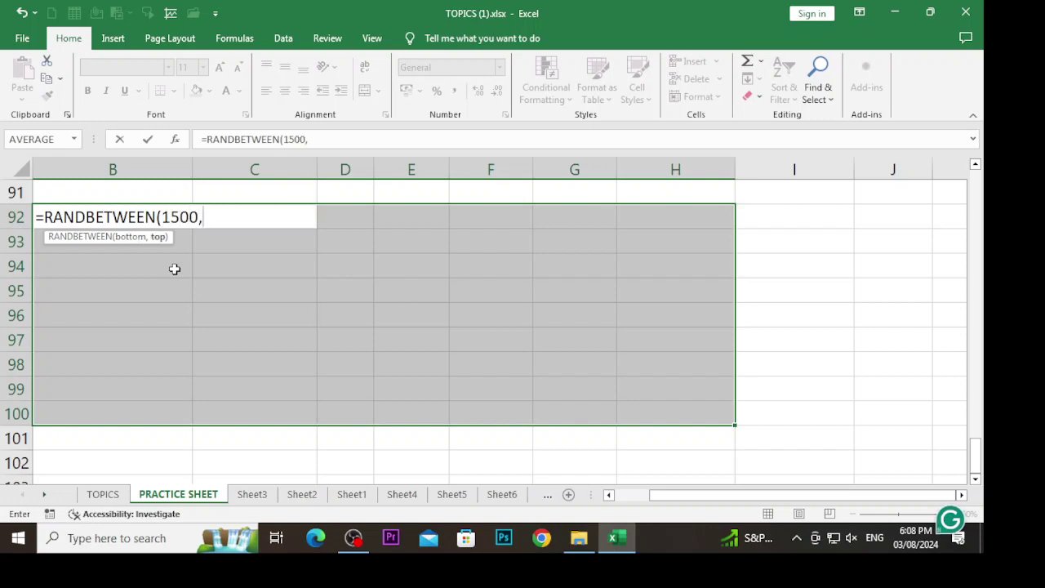
text(20000)
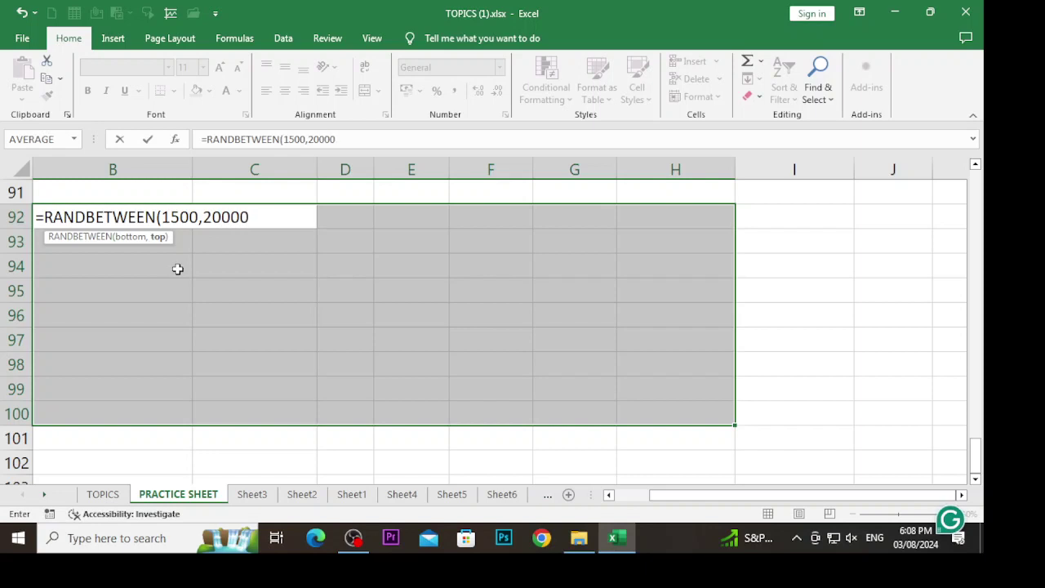
text())
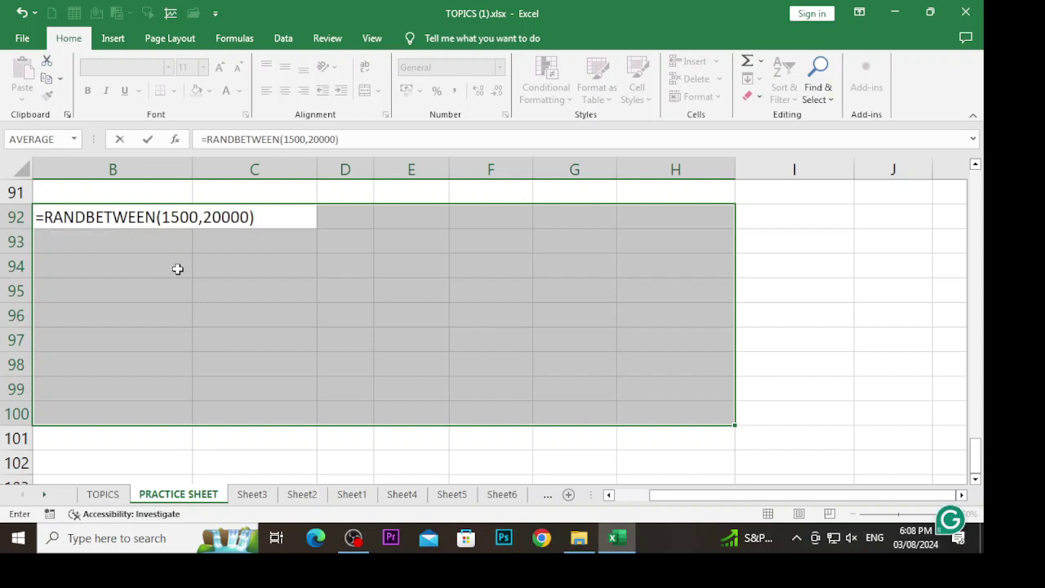
key(Return)
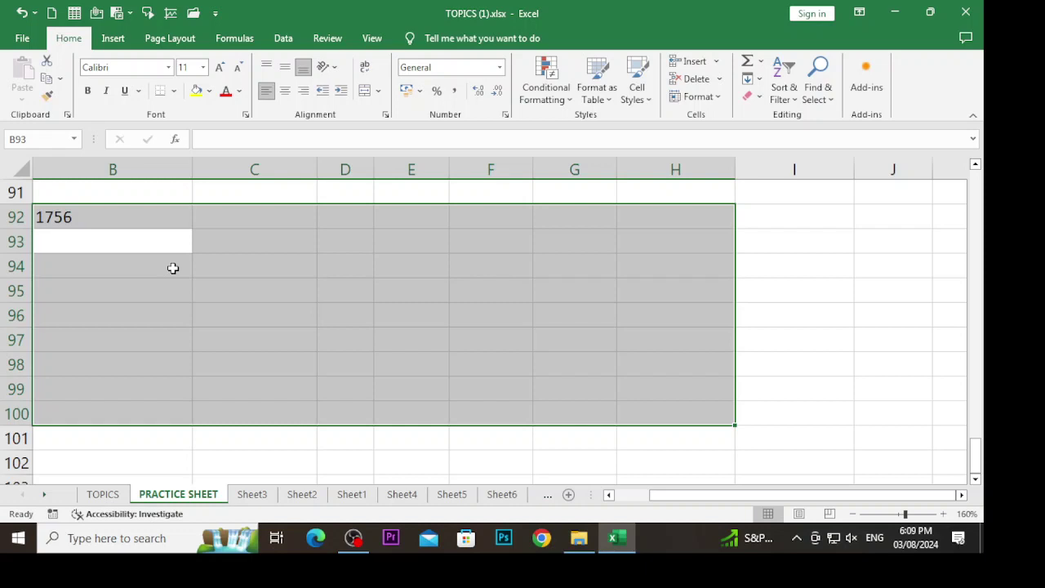
Fill the RANDBETWEEN formula across B92:H100 using Ctrl+Enter
key(ctrl+d)
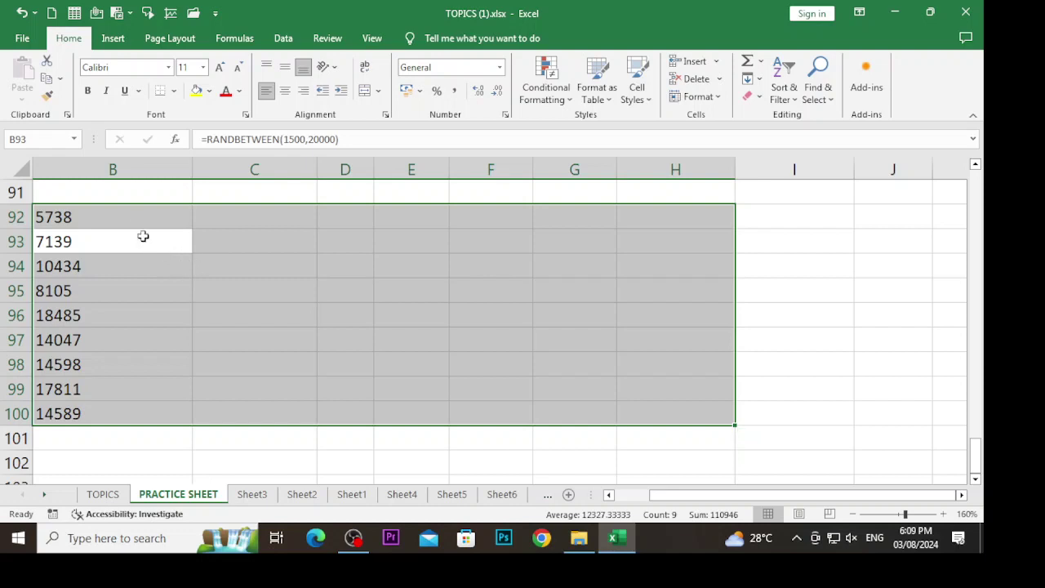
drag(129, 220, 660, 406)
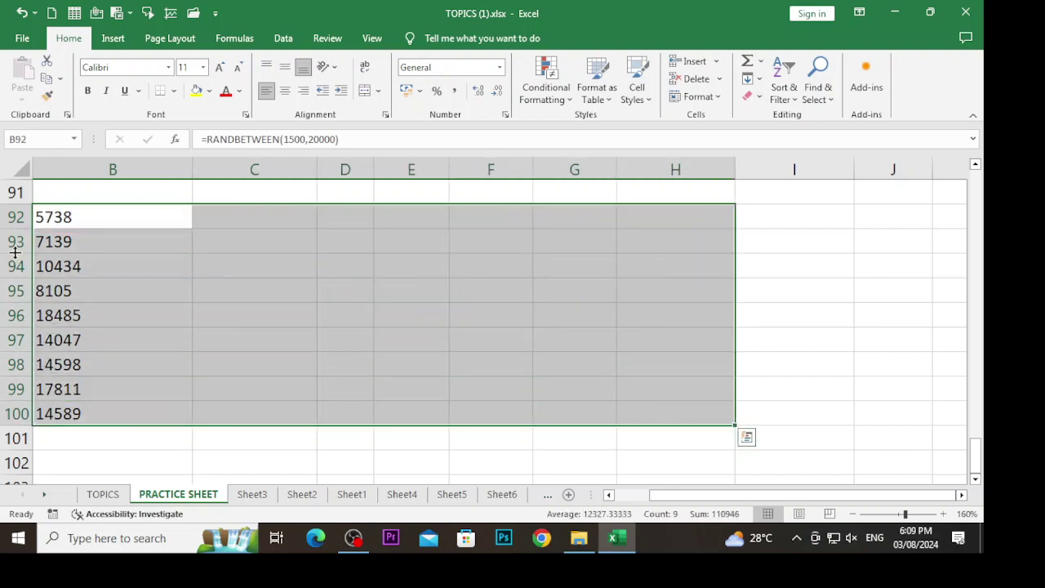
double_click(105, 214)
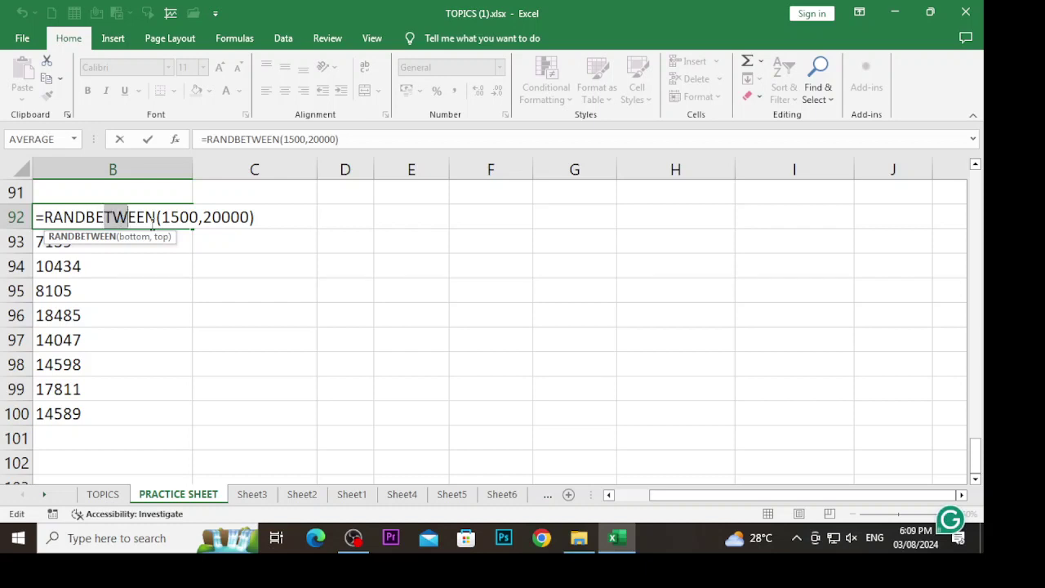
click(201, 256)
drag(125, 219, 653, 409)
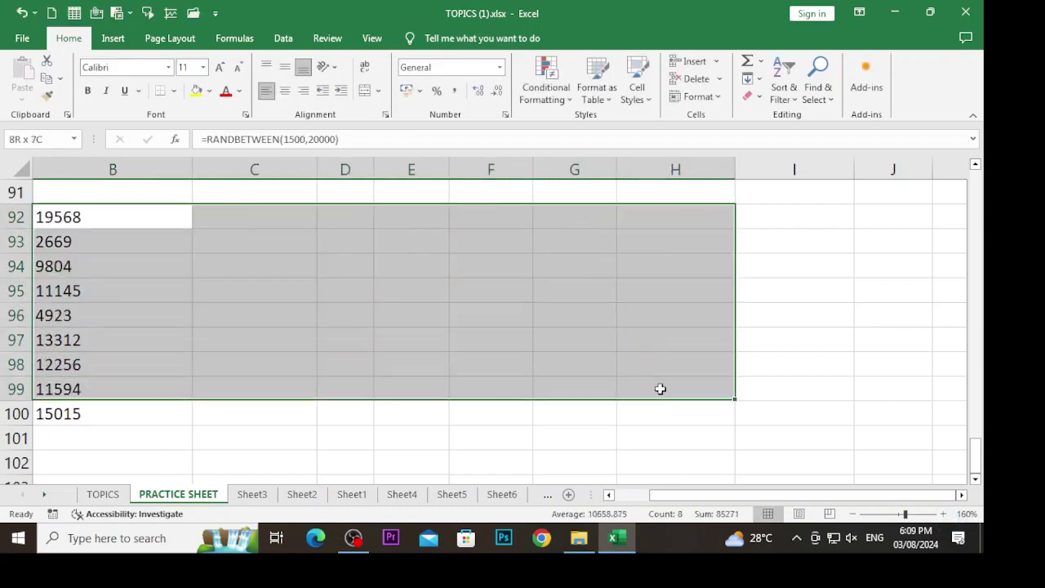
key(F2)
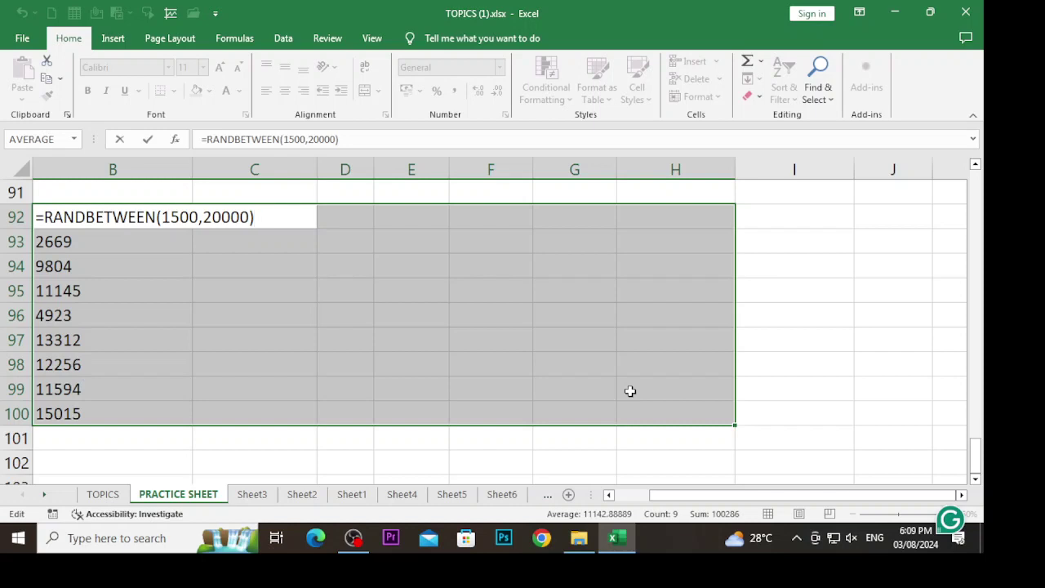
key(ctrl+Return)
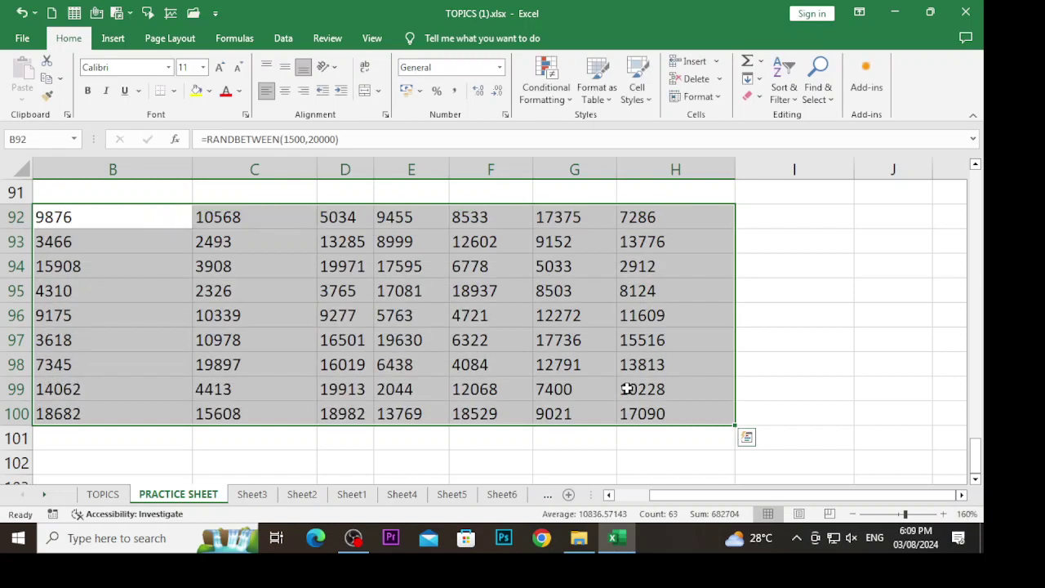
Type the filler text gfbgf into cell I97
click(847, 330)
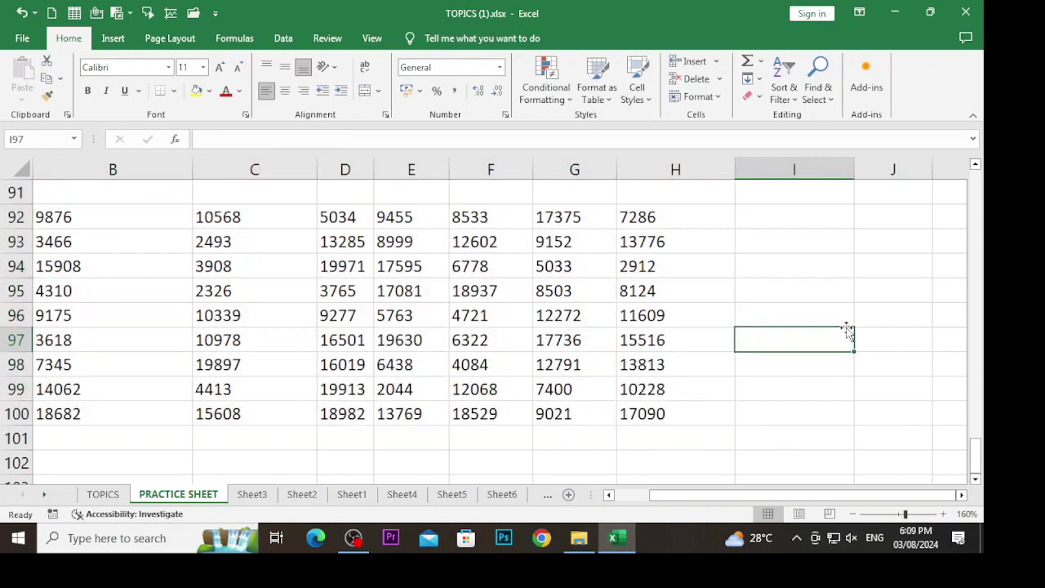
text(gfbgf)
key(Return)
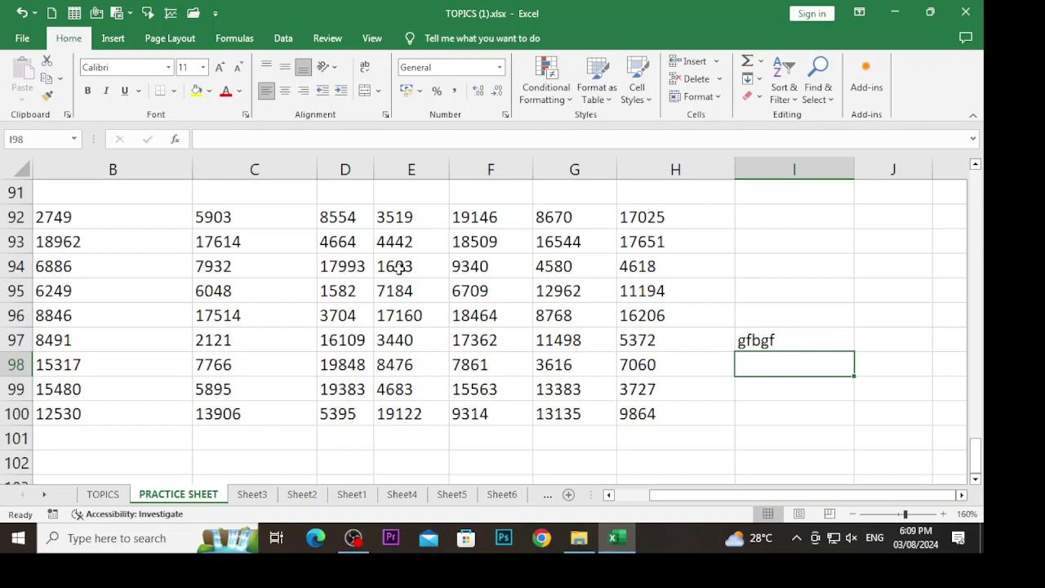
Copy the B92:H100 random-number block and paste it over itself
mouse_move(126, 221)
mouse_down()
mouse_move(515, 311)
mouse_move(621, 416)
mouse_up()
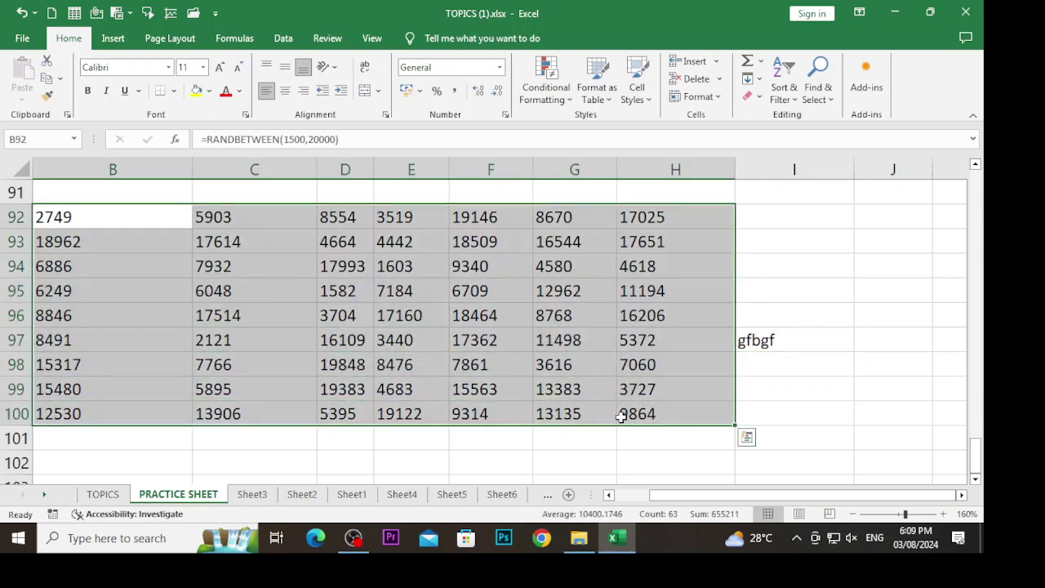
key(ctrl+c)
key(ctrl+v)
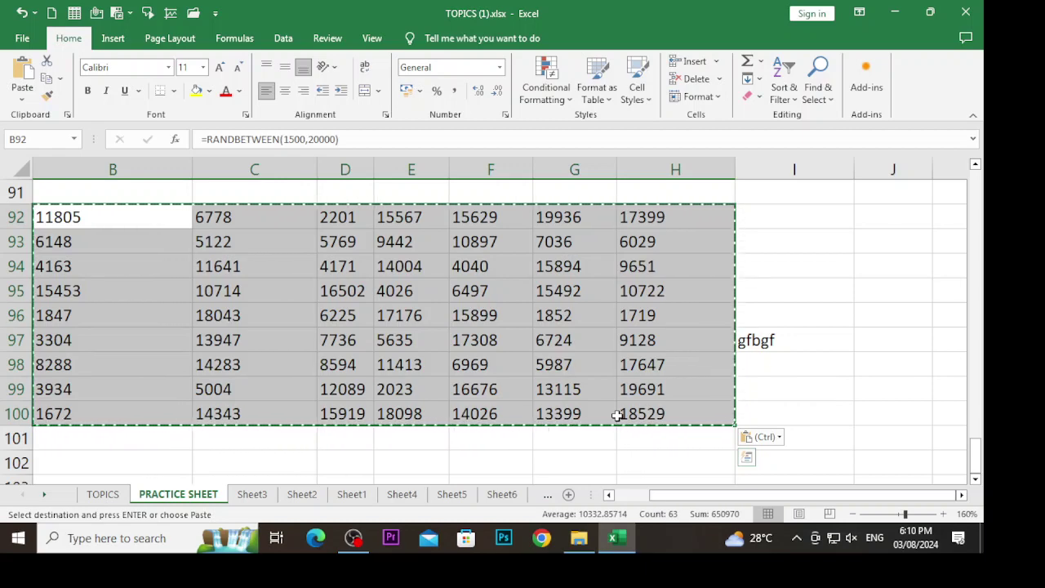
Convert B92:H100 to fixed numbers with Paste Special > Values, then select I97
key(ctrl+alt+v)
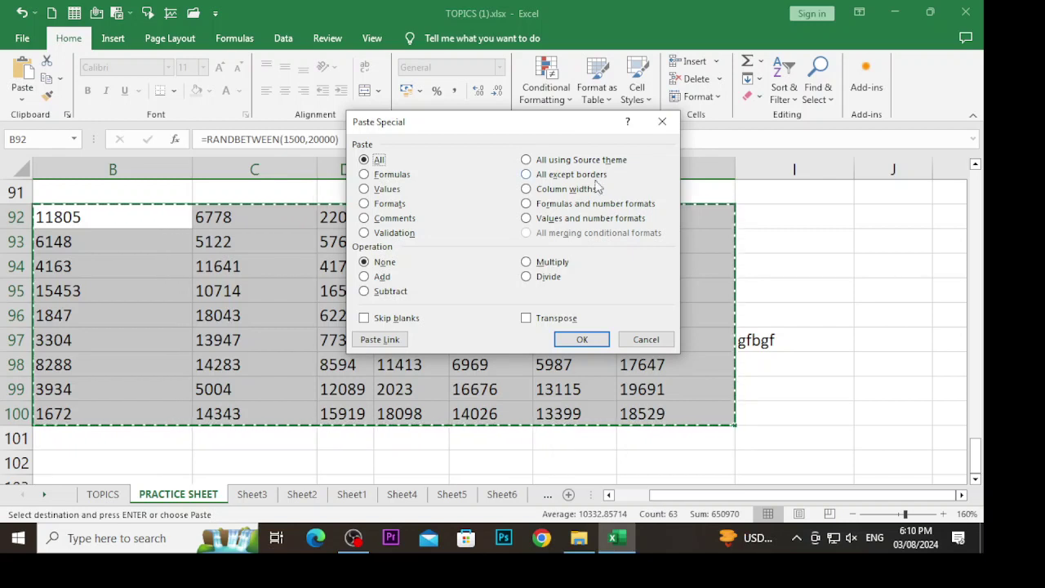
click(662, 122)
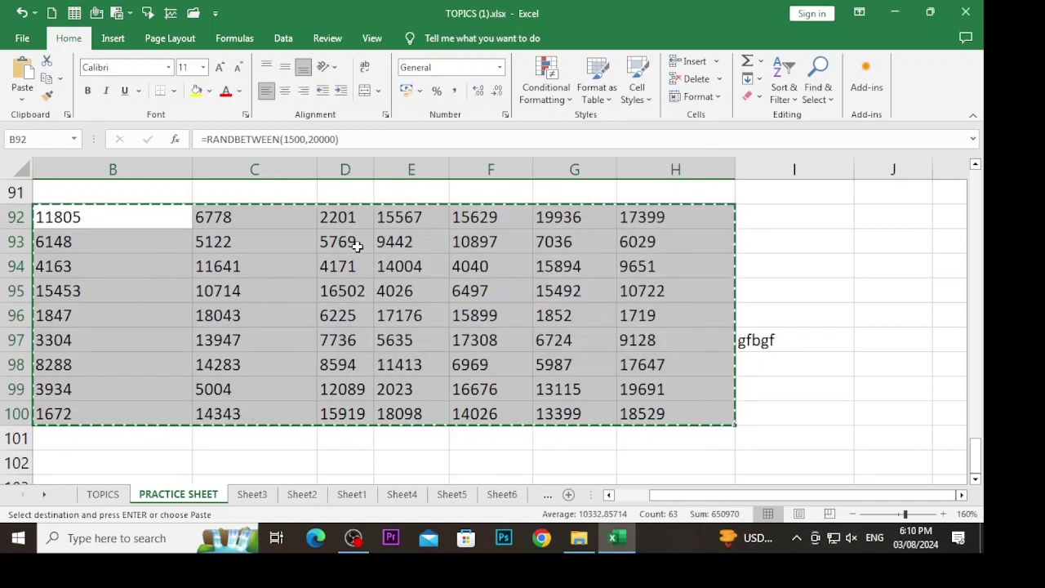
click(22, 100)
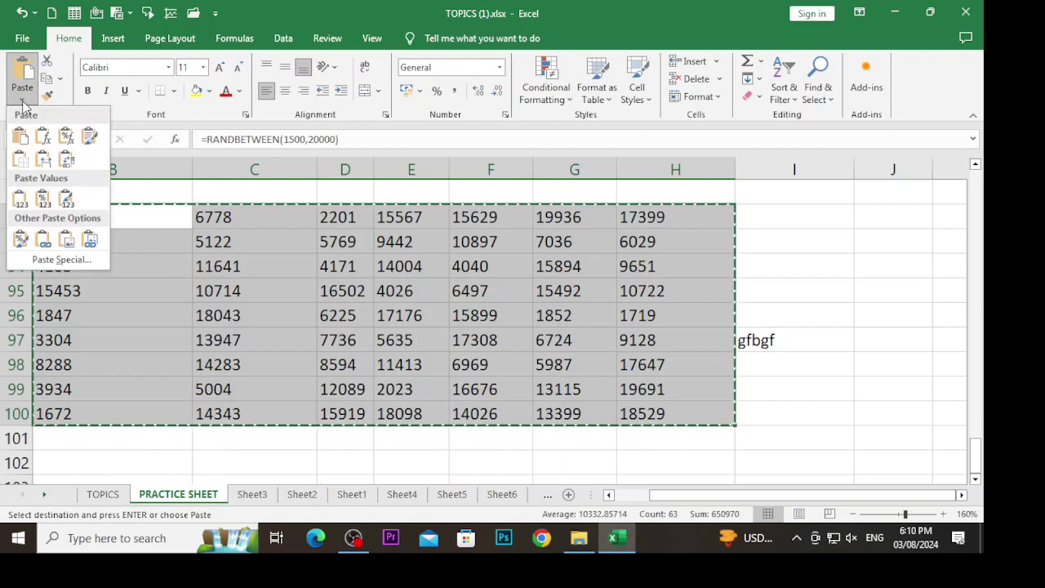
click(58, 266)
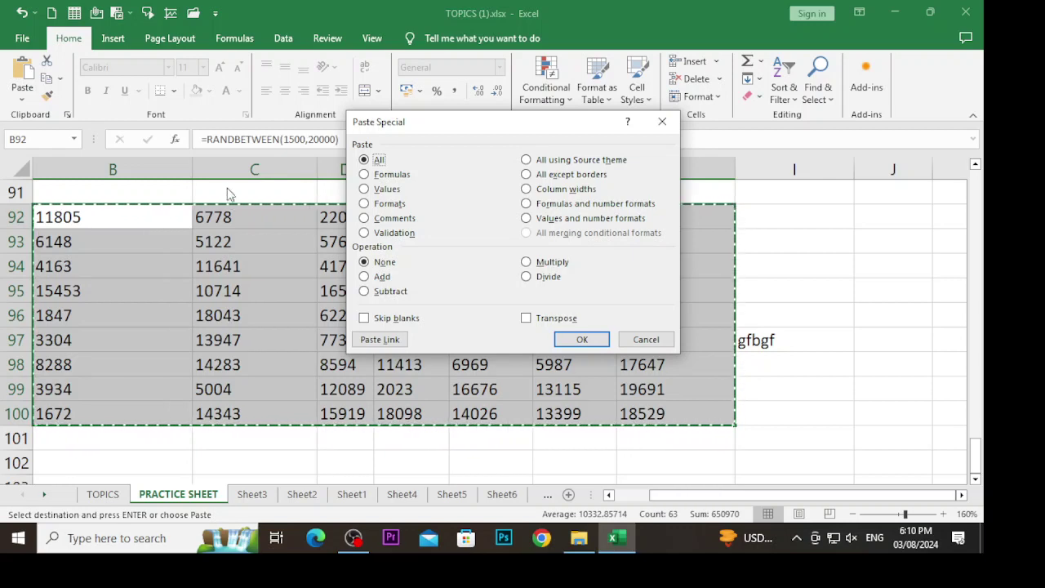
click(365, 189)
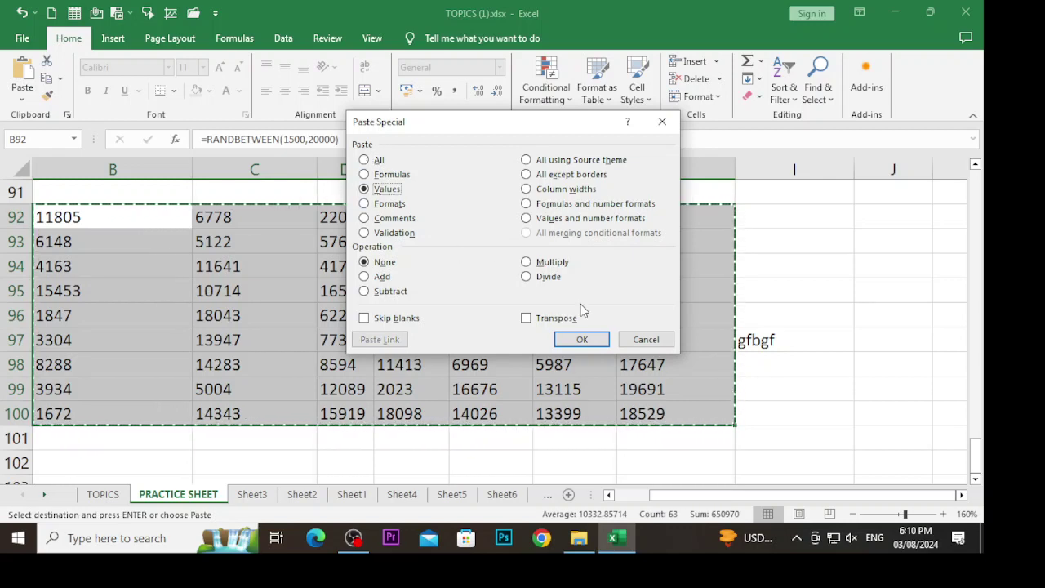
click(582, 339)
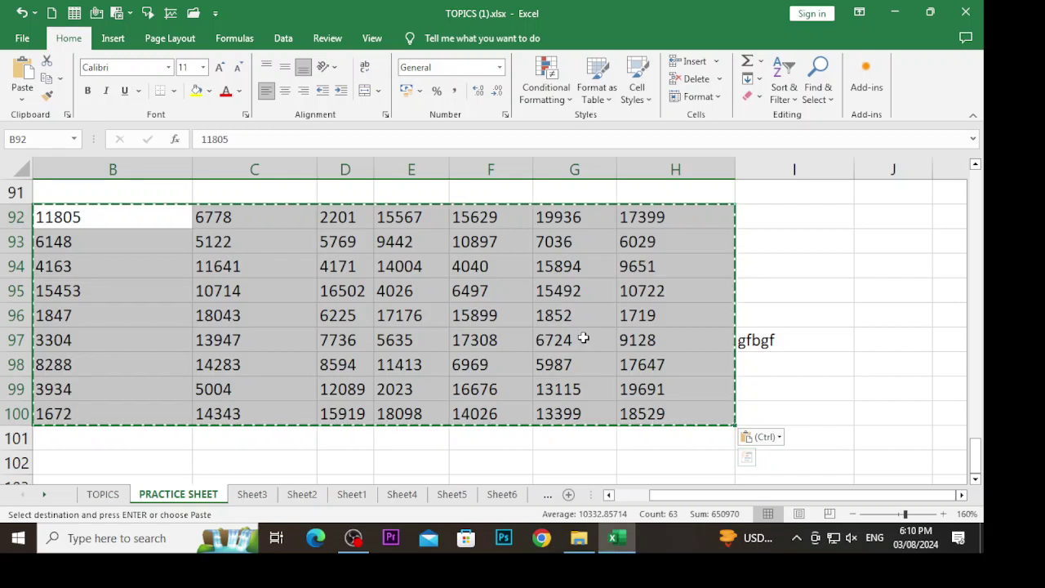
click(845, 335)
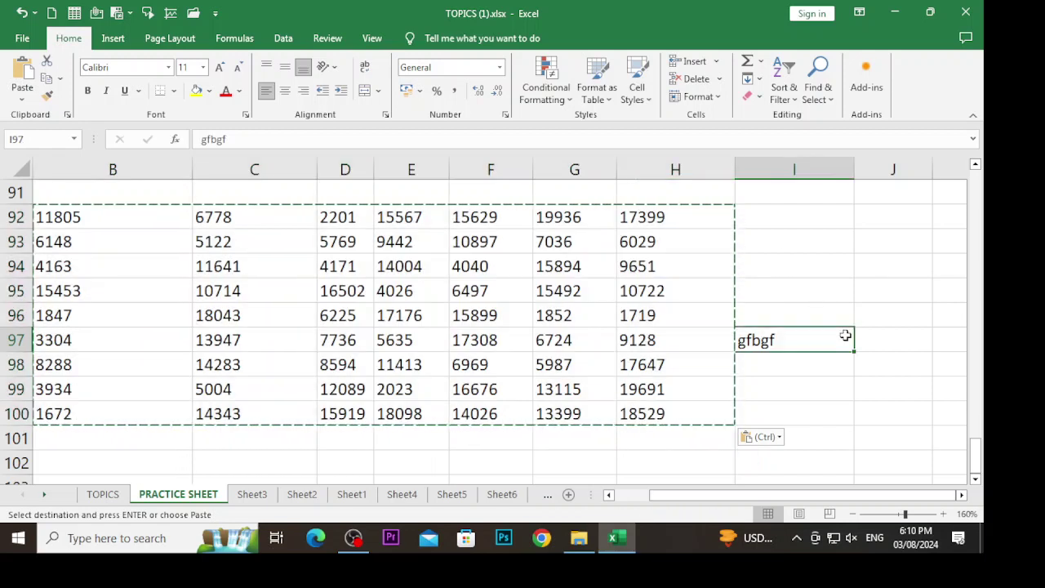
key(Escape)
Enter dvdsfd in cell I97 and reselect it
text(dvdsfd)
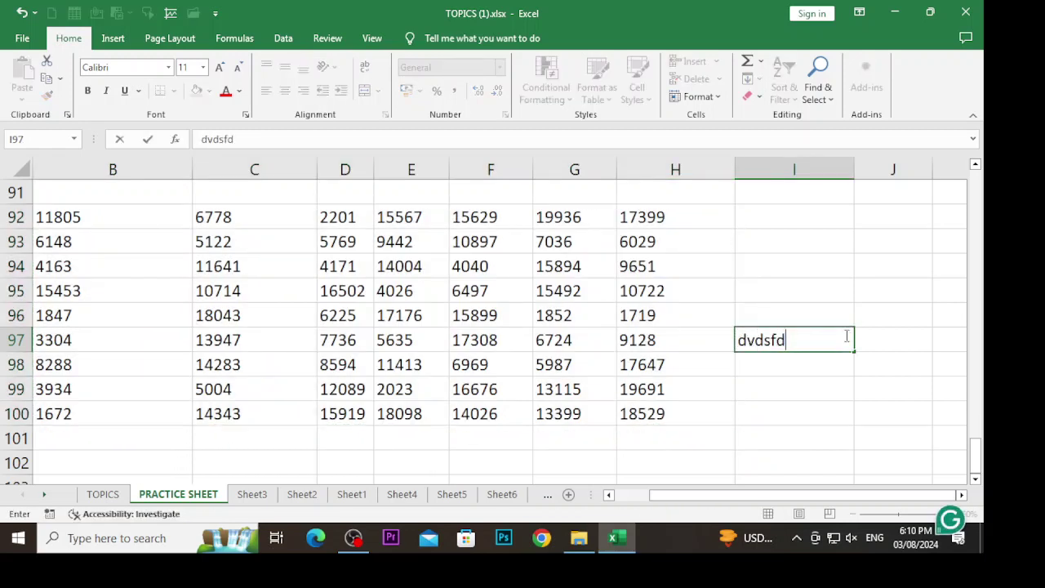
key(Return)
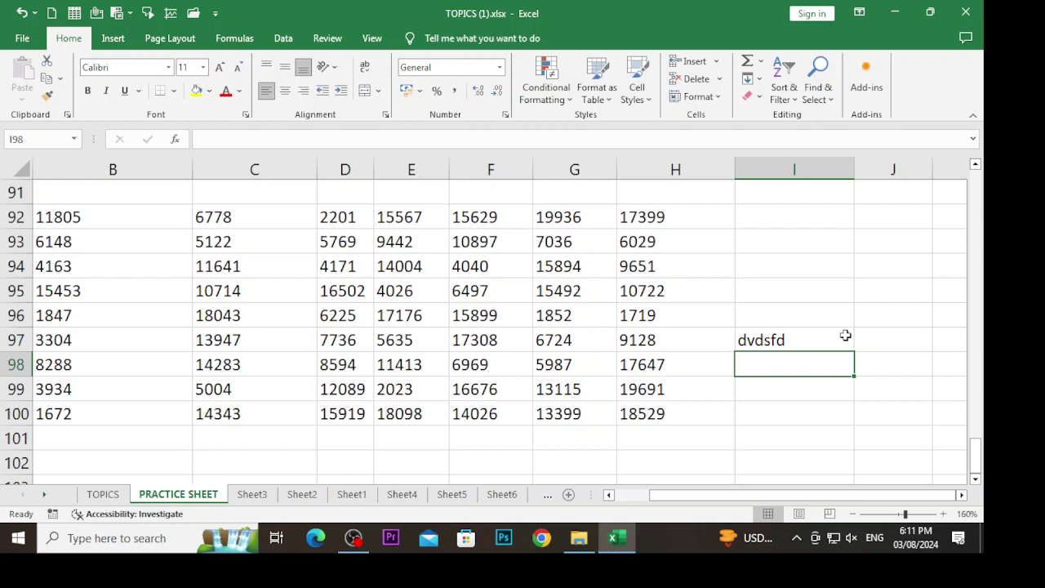
click(793, 344)
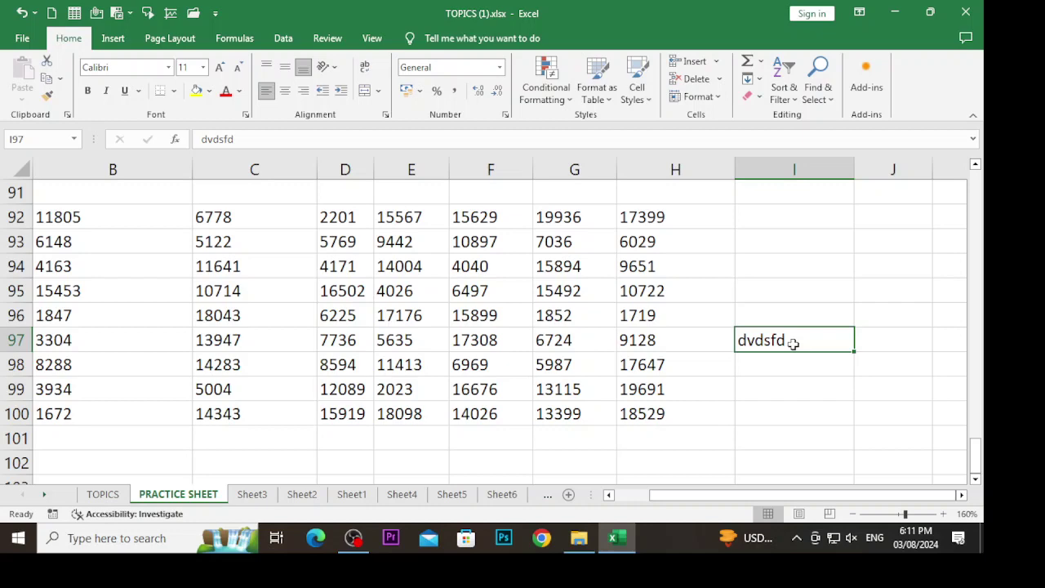
Browse the other sheets, return to Sheet1, and clear the old results in B26:E30
click(258, 496)
click(303, 494)
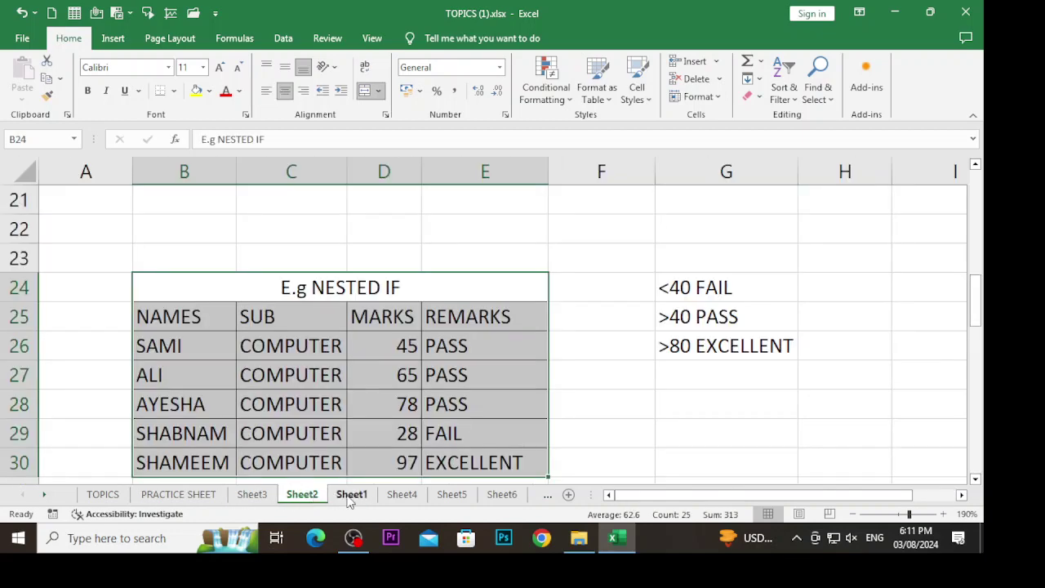
click(341, 498)
click(302, 495)
scroll(473, 419, down, 5)
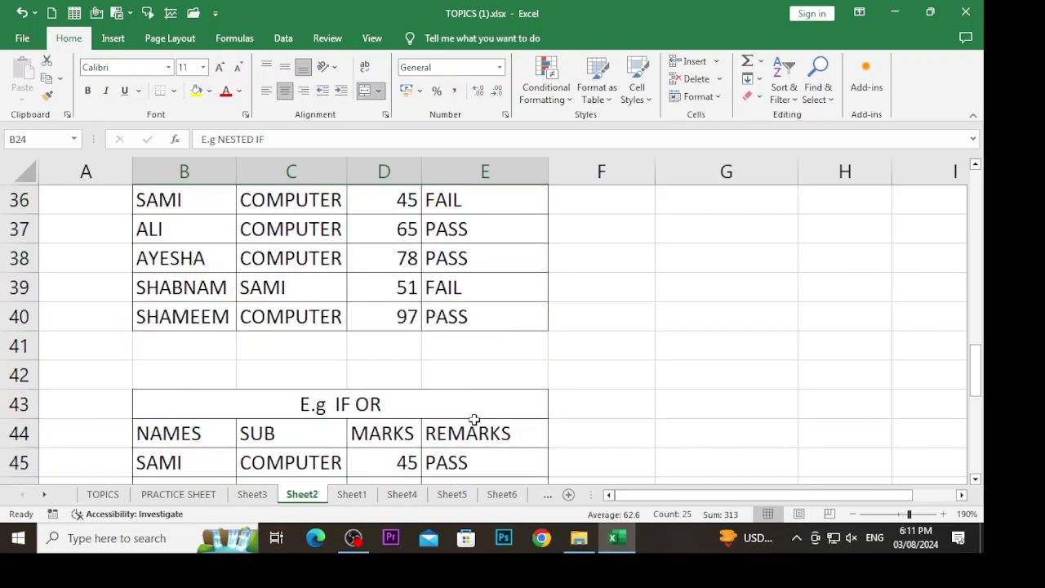
scroll(473, 419, down, 2)
scroll(474, 419, down, 6)
scroll(473, 418, up, 3)
scroll(473, 418, down, 3)
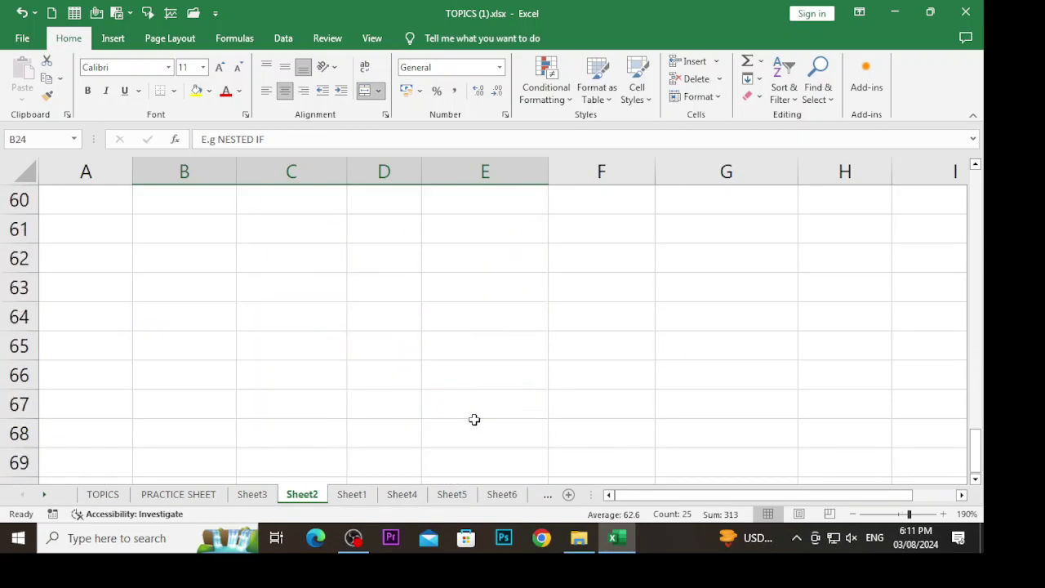
scroll(474, 419, down, 4)
scroll(475, 420, down, 5)
scroll(474, 420, down, 5)
scroll(474, 420, down, 7)
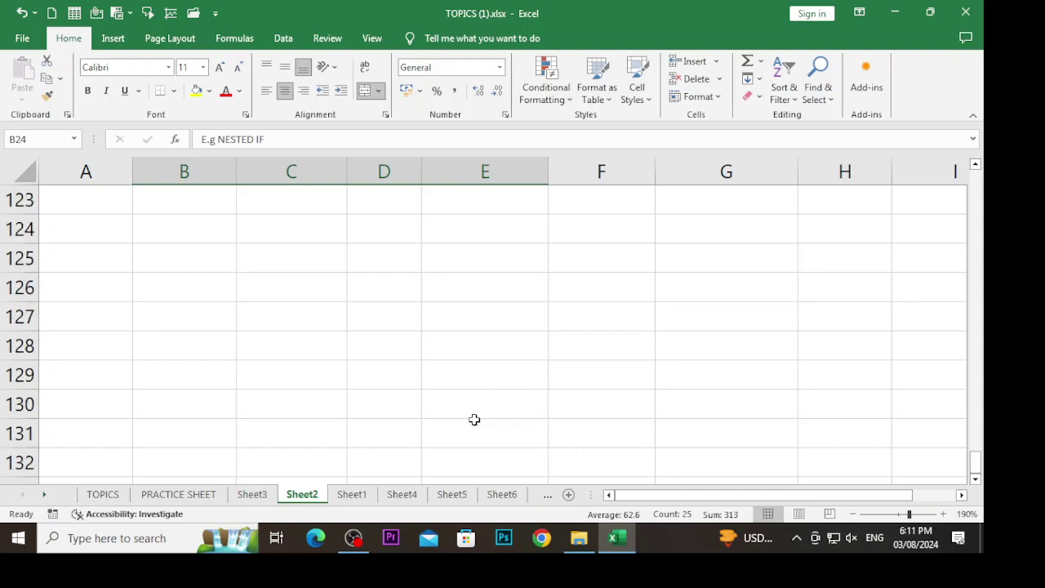
scroll(474, 420, up, 10)
scroll(474, 419, up, 4)
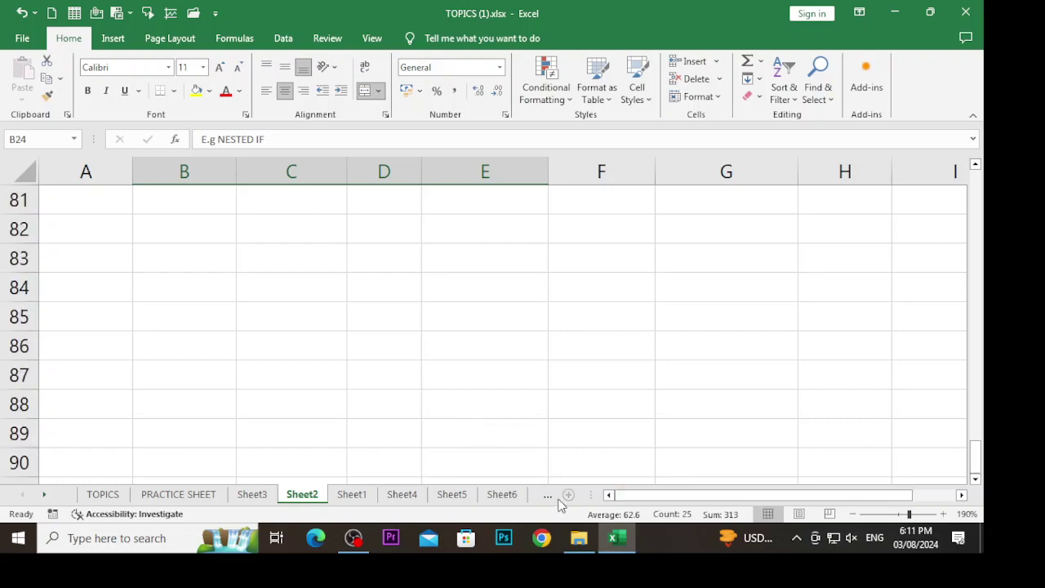
scroll(559, 504, up, 10)
scroll(559, 503, up, 11)
scroll(559, 504, up, 6)
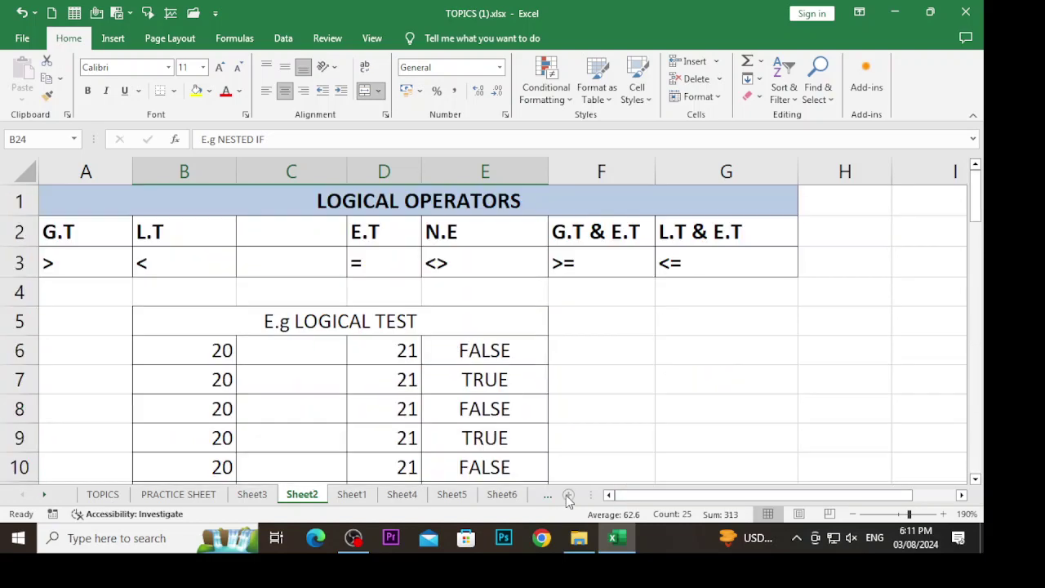
click(352, 495)
click(402, 495)
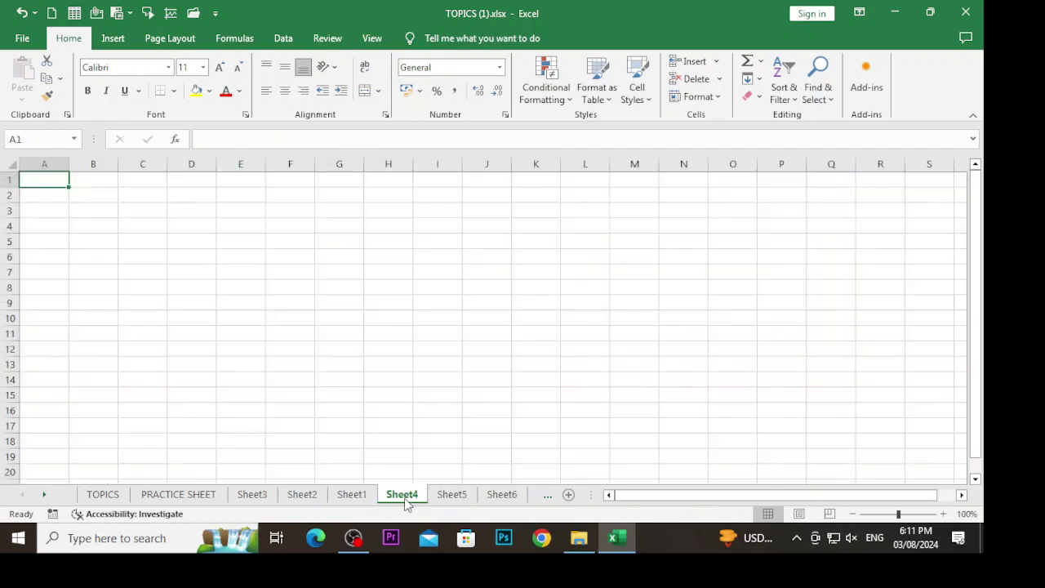
click(382, 495)
scroll(478, 451, down, 3)
scroll(478, 451, down, 6)
scroll(479, 450, up, 1)
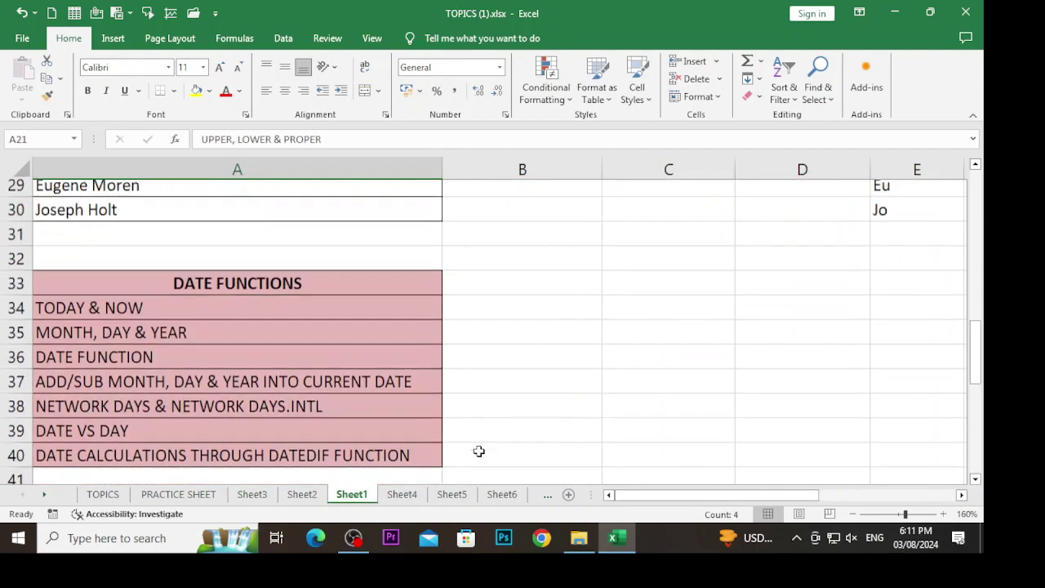
scroll(478, 451, down, 4)
scroll(479, 451, down, 2)
scroll(478, 451, up, 3)
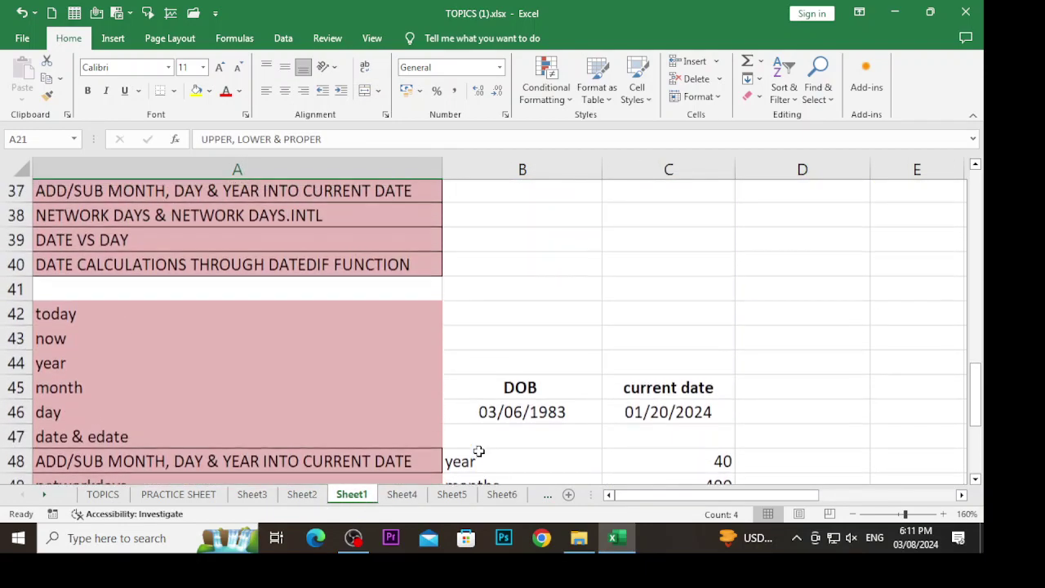
scroll(477, 449, up, 4)
scroll(477, 450, up, 1)
scroll(482, 416, up, 1)
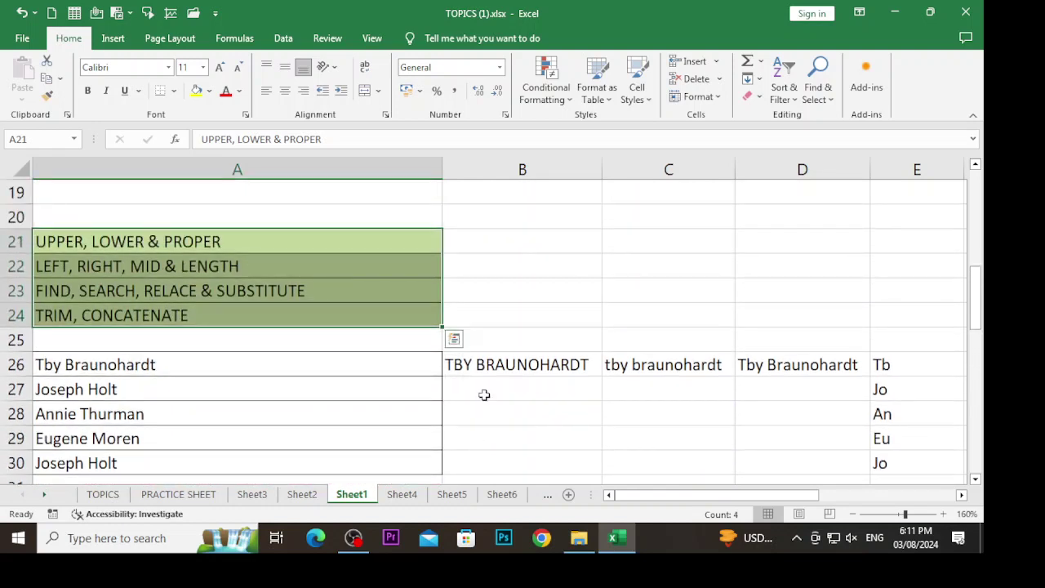
mouse_move(522, 366)
mouse_down()
mouse_move(839, 362)
mouse_move(882, 414)
mouse_move(893, 455)
mouse_up()
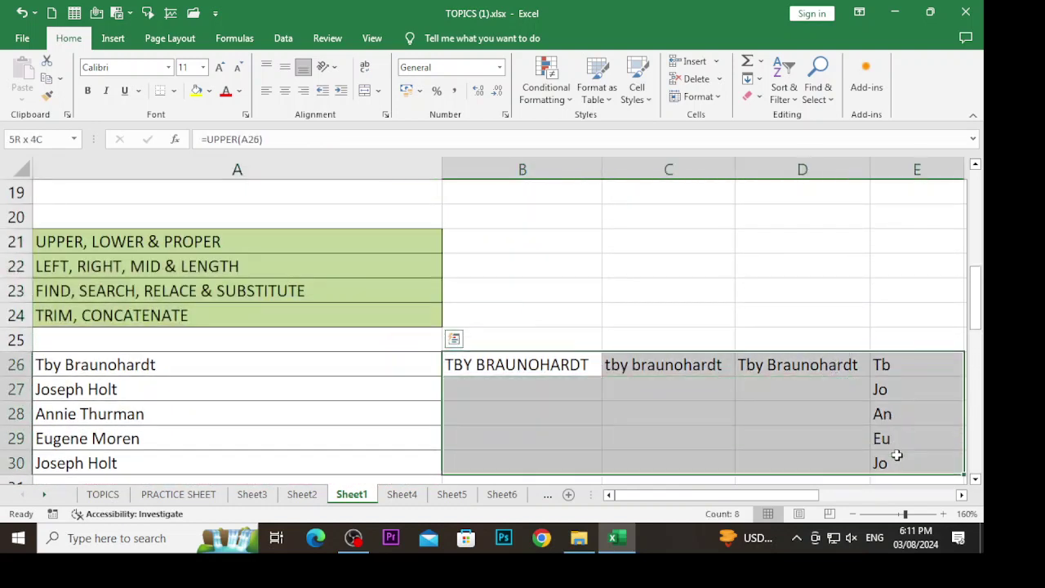
key(Delete)
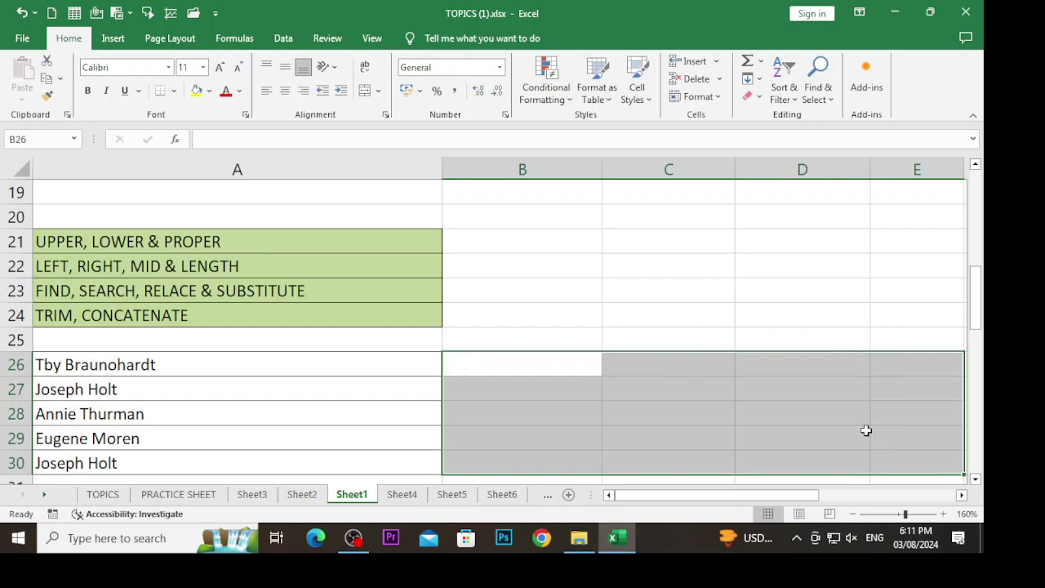
Narrow column A and check the names in A26:A30 under the UPPER, LOWER & PROPER heading
scroll(375, 368, down, 1)
click(362, 350)
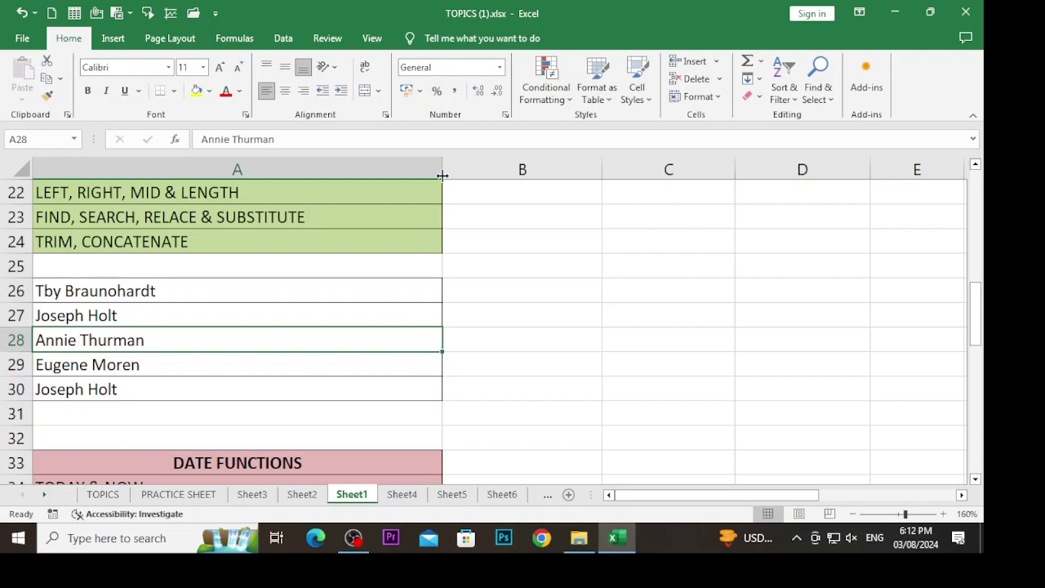
drag(442, 169, 311, 169)
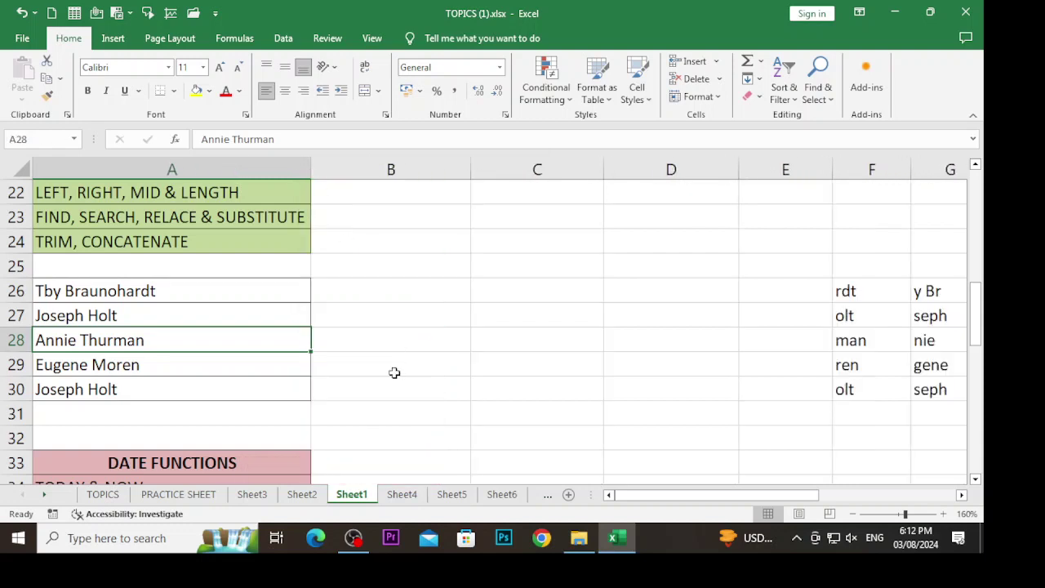
click(395, 371)
click(256, 335)
drag(234, 291, 233, 390)
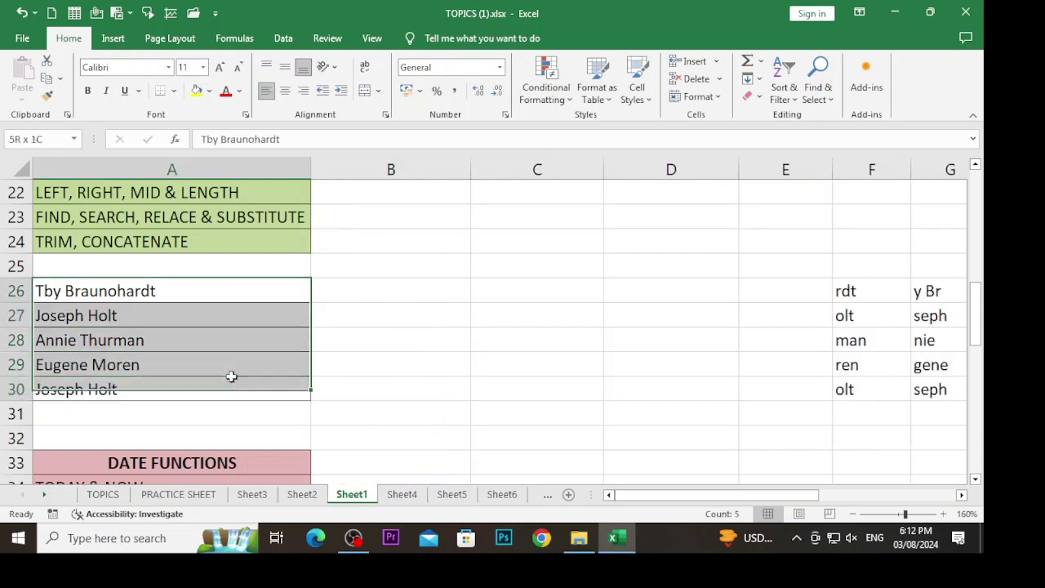
click(432, 323)
scroll(175, 242, up, 1)
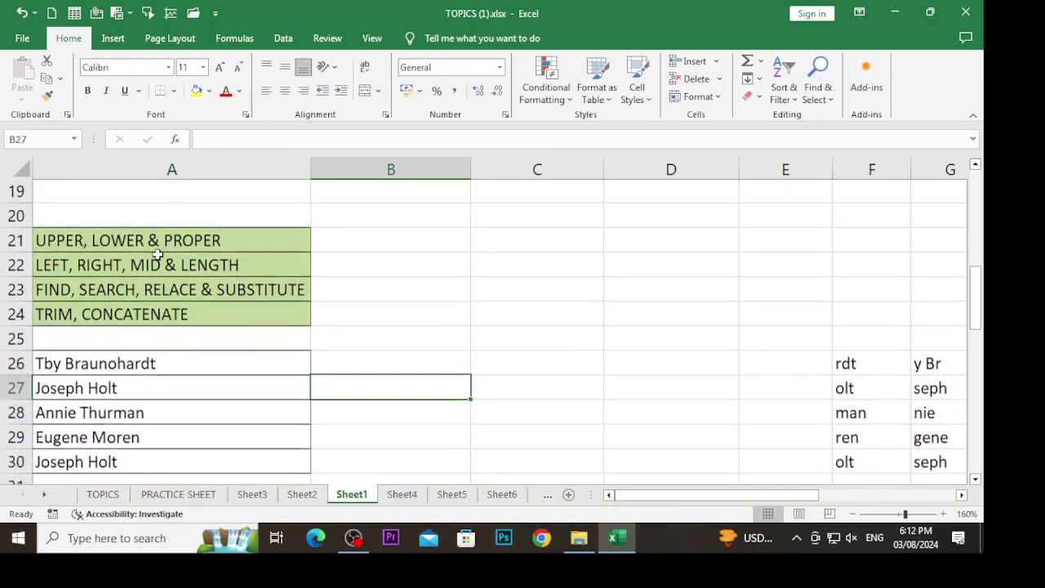
click(152, 247)
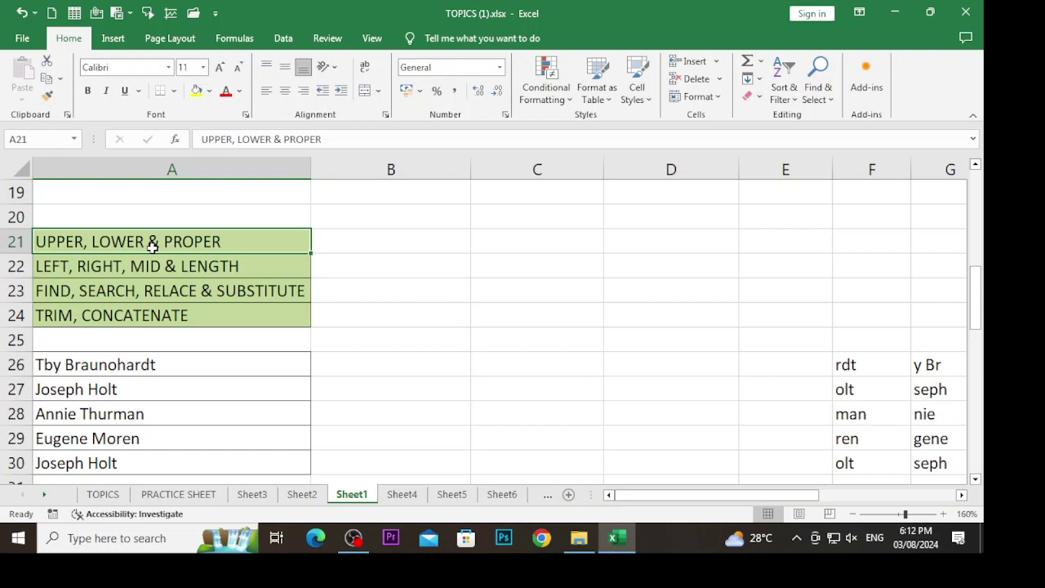
Label B25, C25, D25 as u, l, p, return to B26, and open Run
click(340, 342)
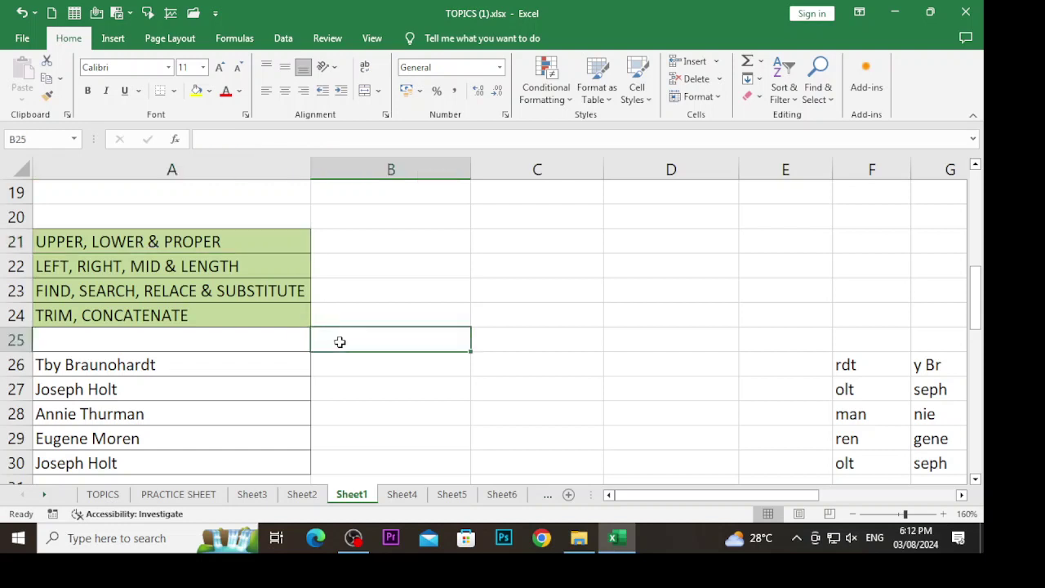
text(u)
key(Tab)
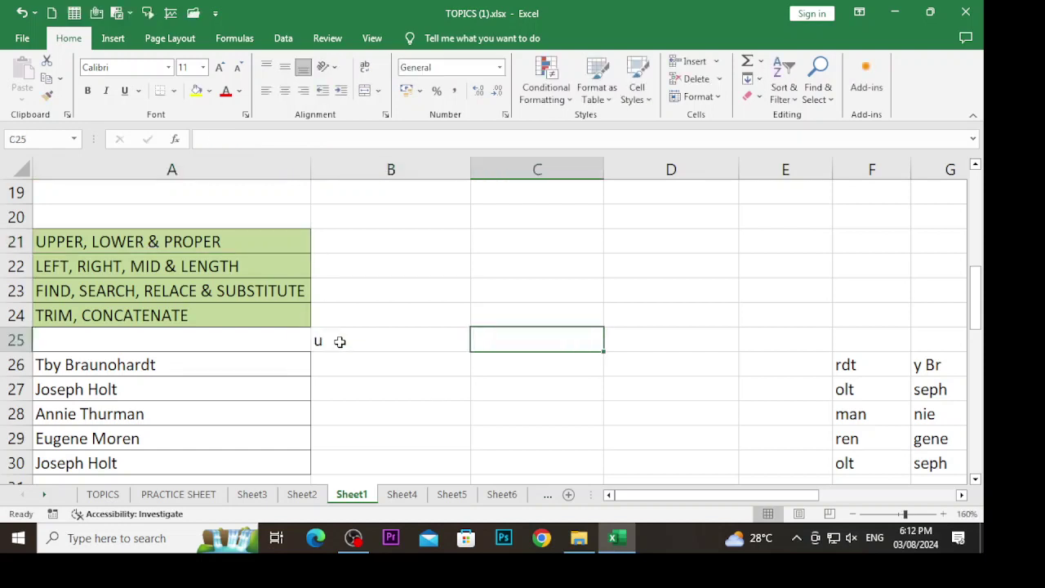
text(l)
key(Tab)
text(p)
key(Tab)
key(Down)
key(Left)
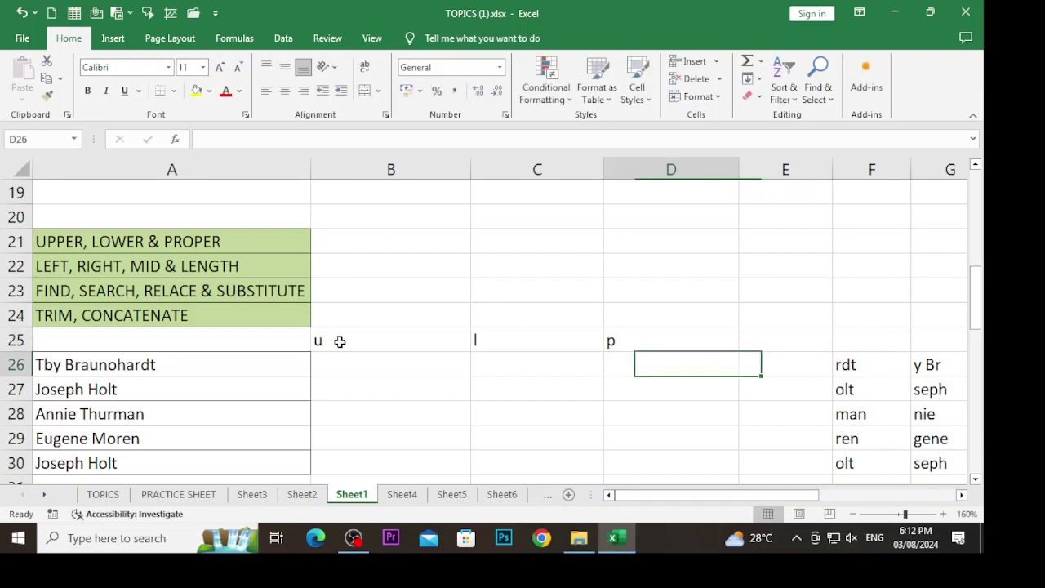
key(Left)
key(Left)
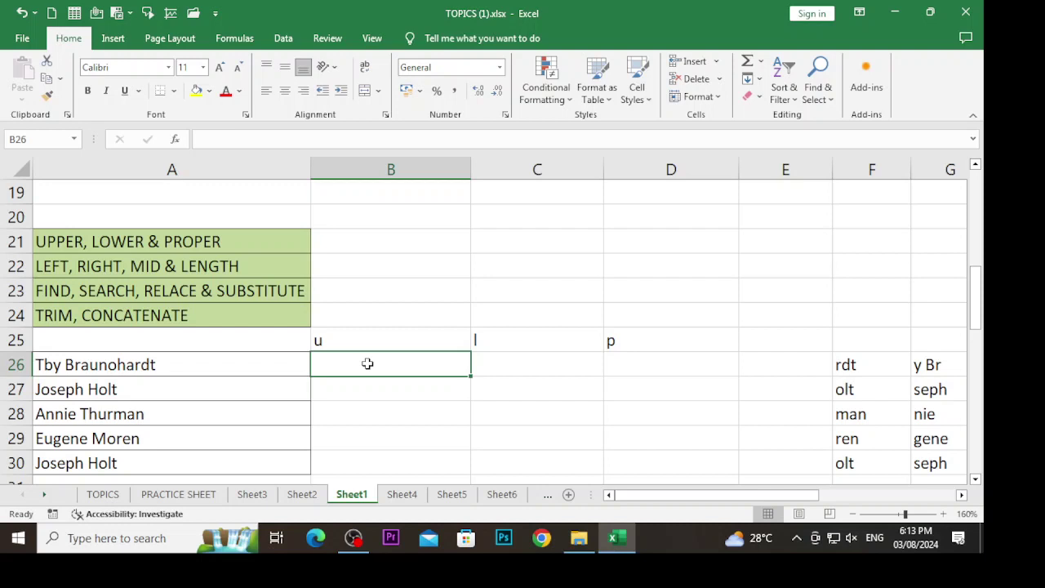
key(super+r)
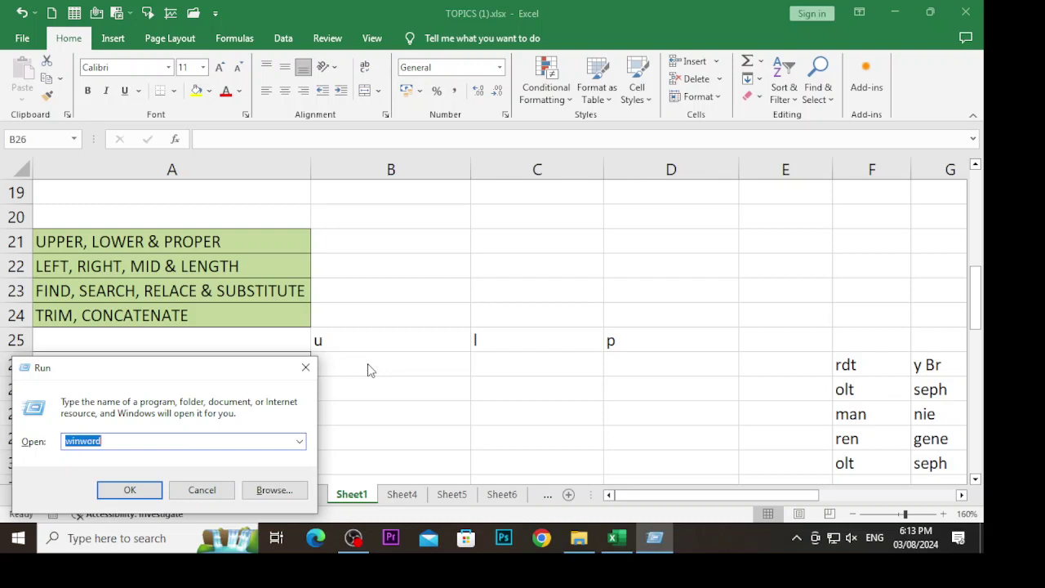
Launch Word with winword and create a blank document
key(Down)
key(Up)
key(Return)
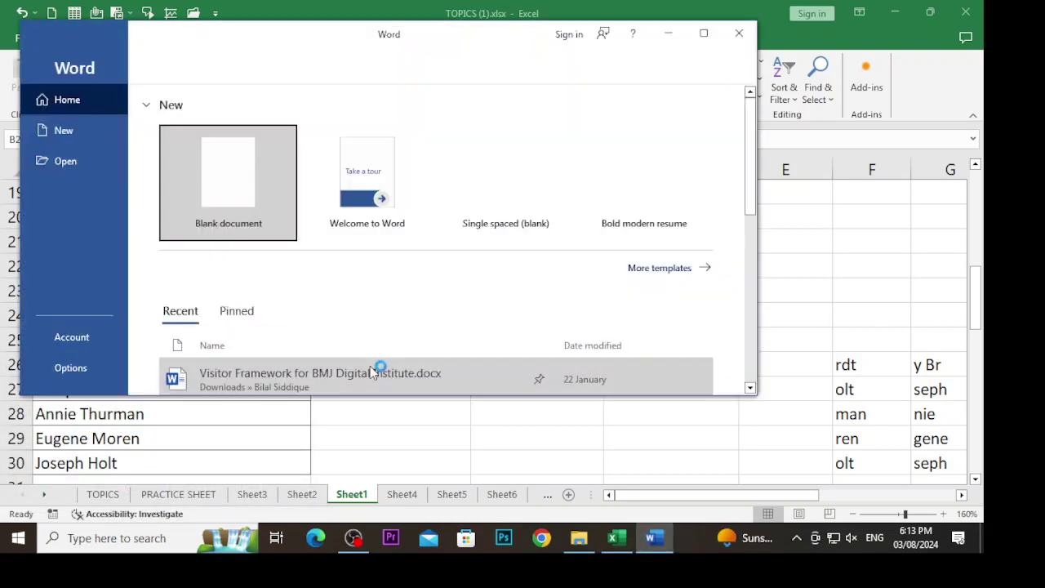
click(276, 224)
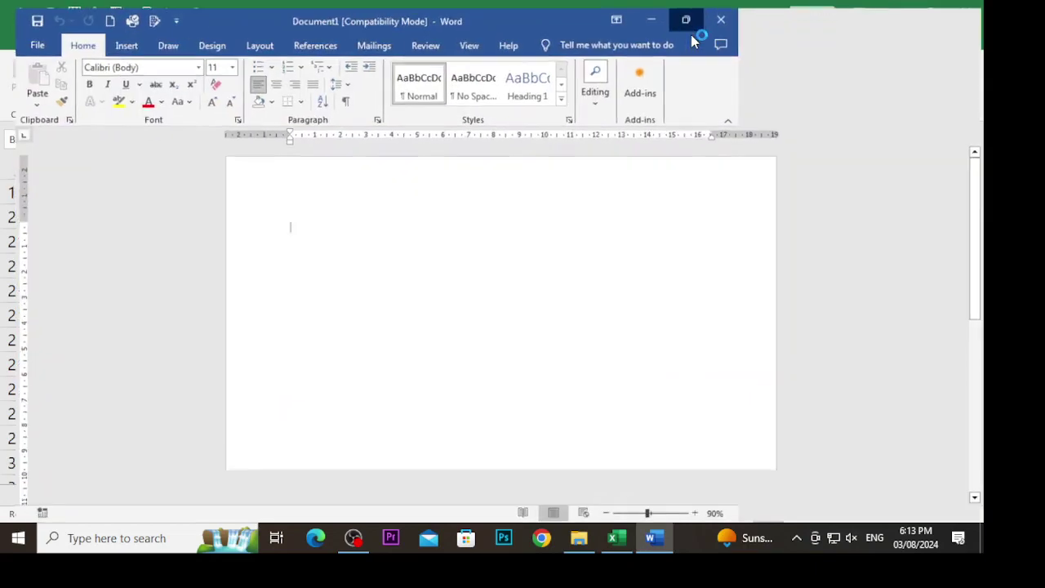
Check the Change Case options, type sami in the document, and return to Excel
click(250, 70)
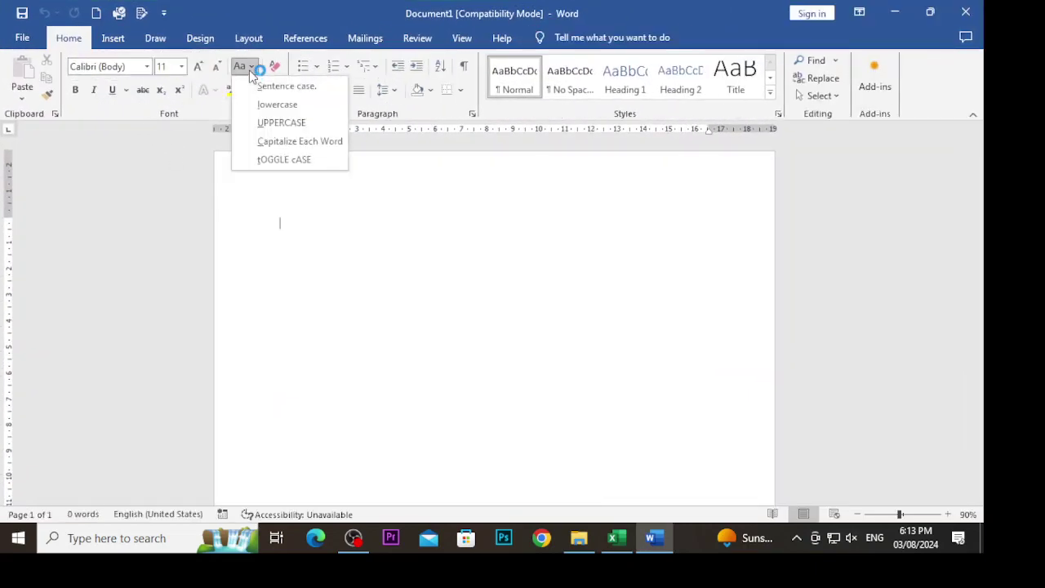
click(250, 70)
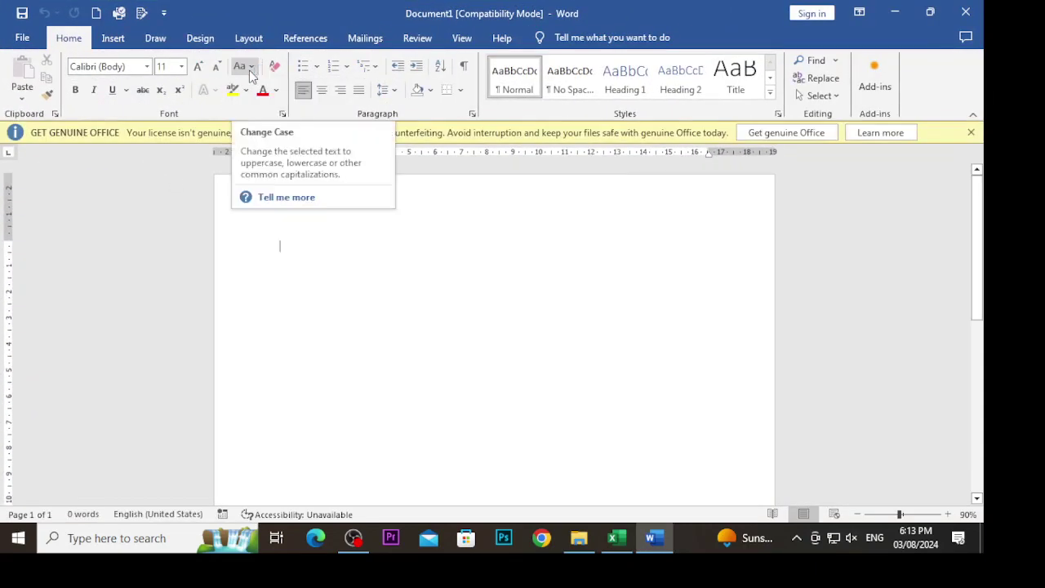
click(251, 70)
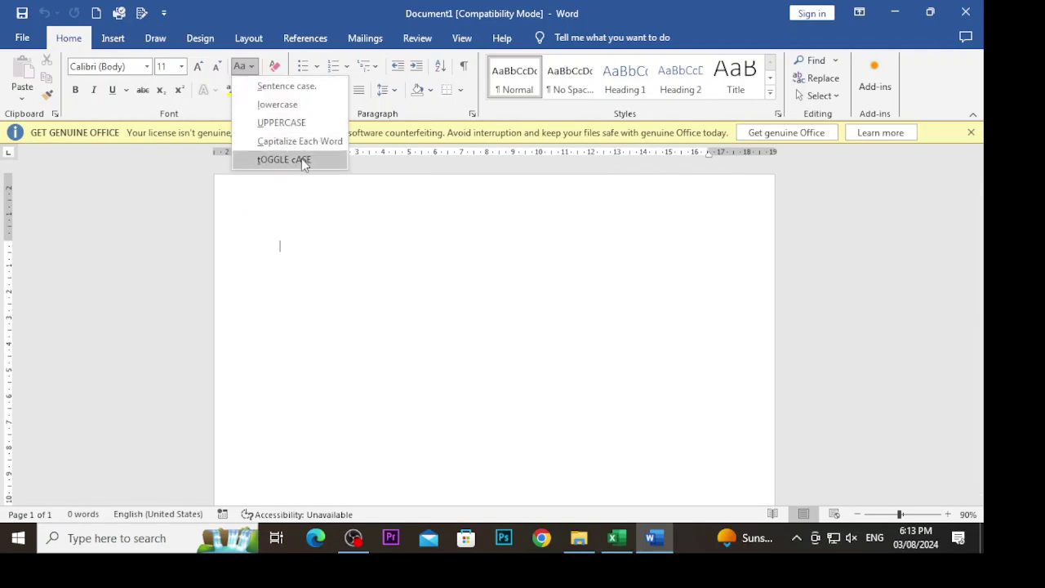
click(335, 300)
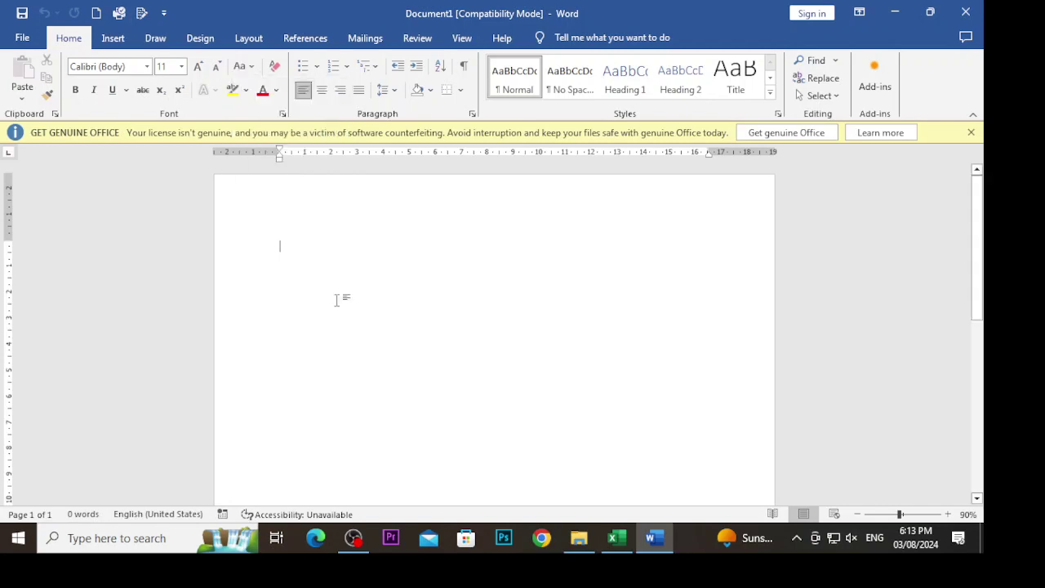
click(282, 245)
text(sami)
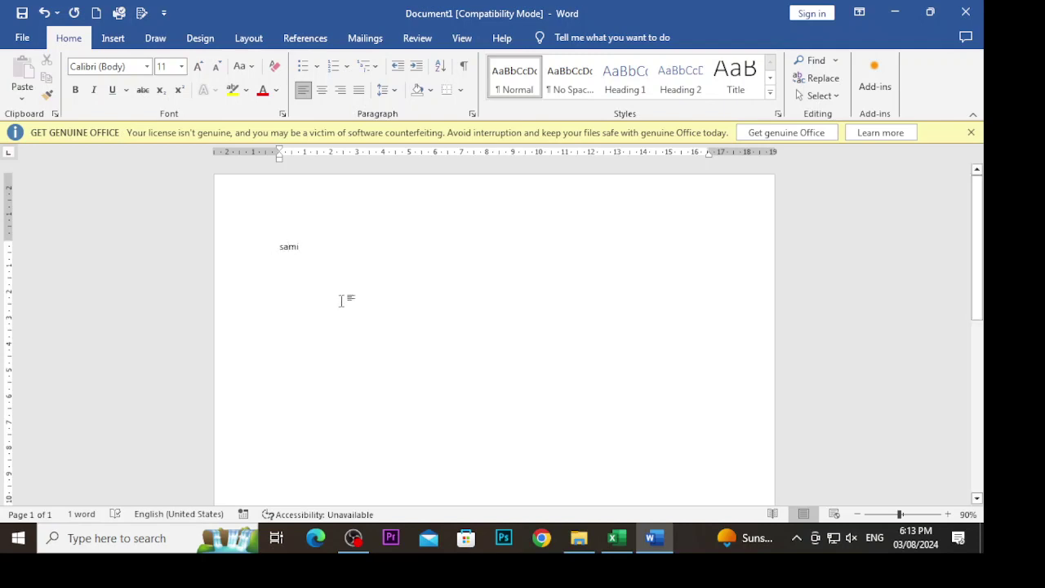
key(alt+Tab)
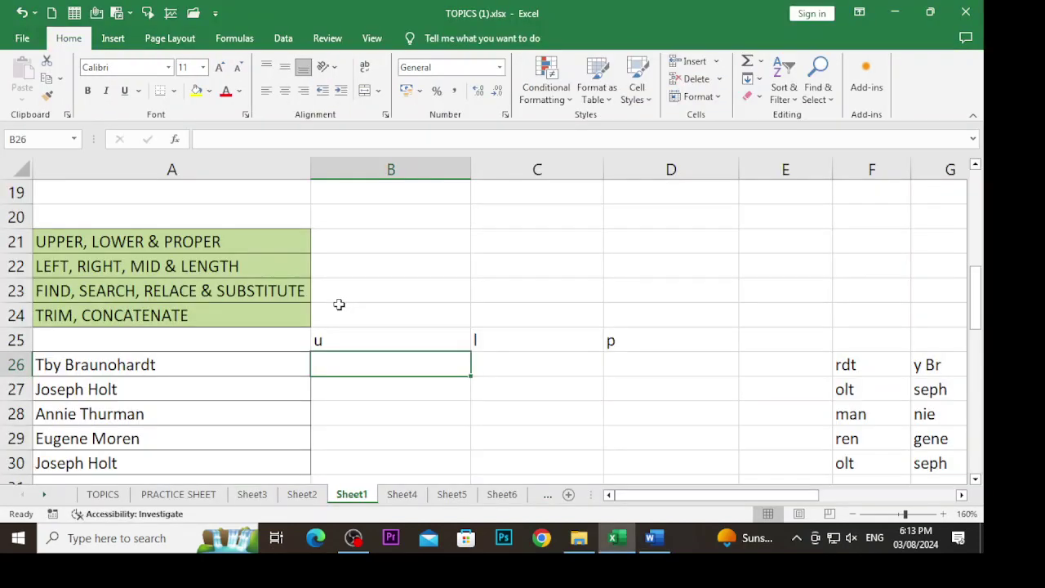
Dismiss the Shift+F3 function picker and begin a formula with = in B26
click(206, 368)
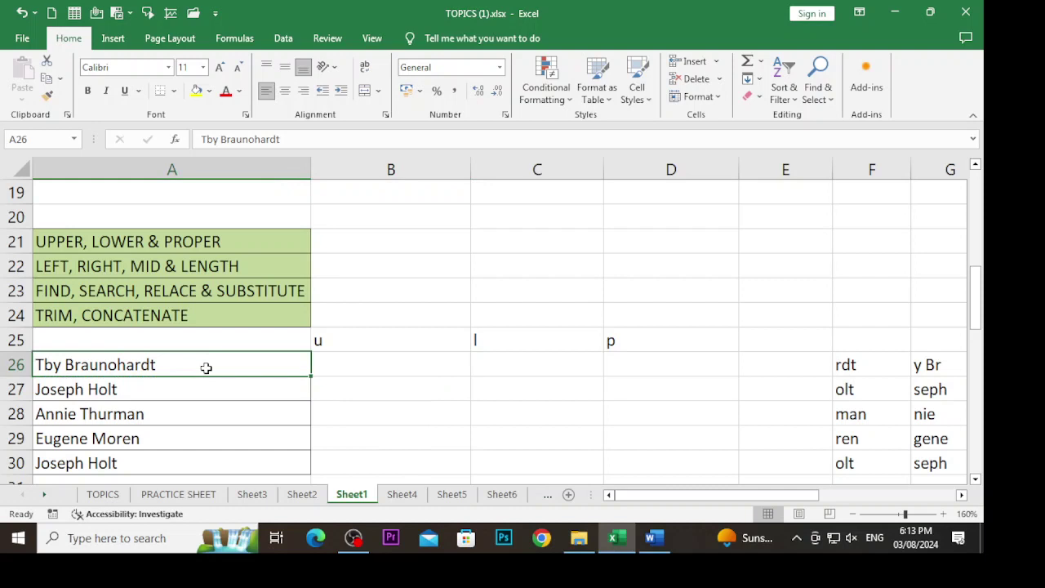
key(shift+F3)
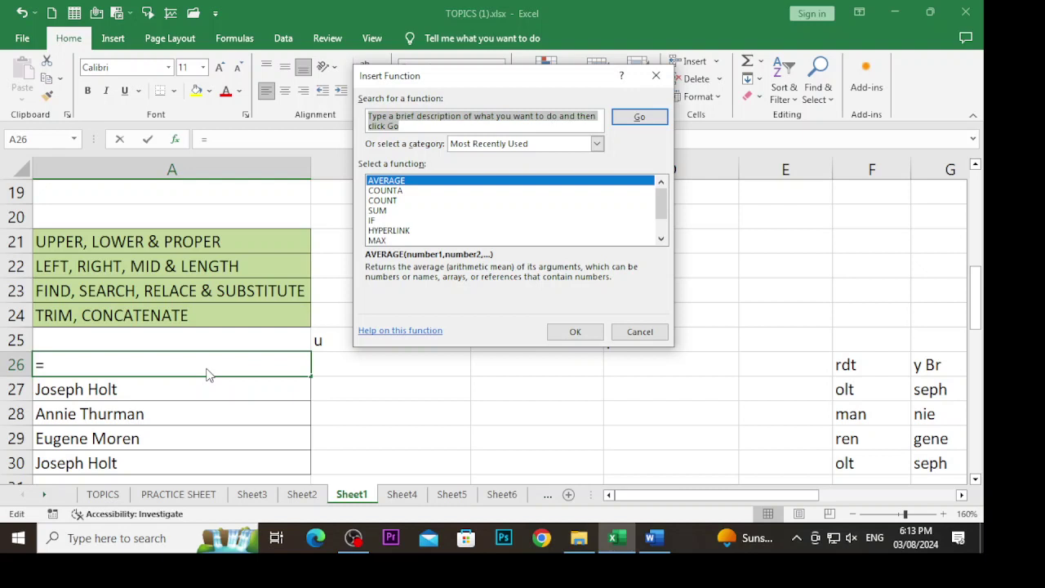
click(641, 332)
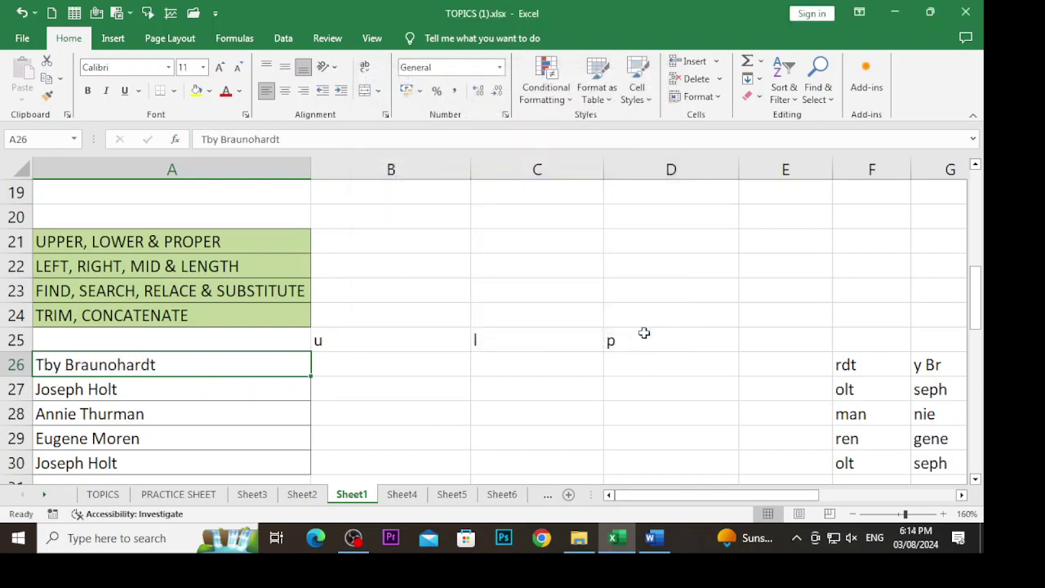
scroll(643, 332, down, 1)
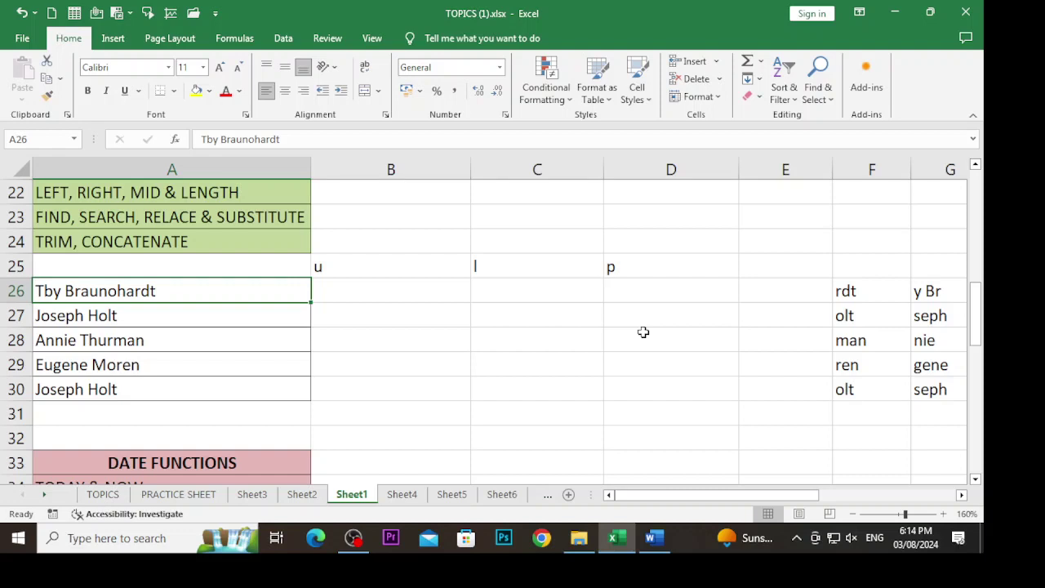
click(354, 293)
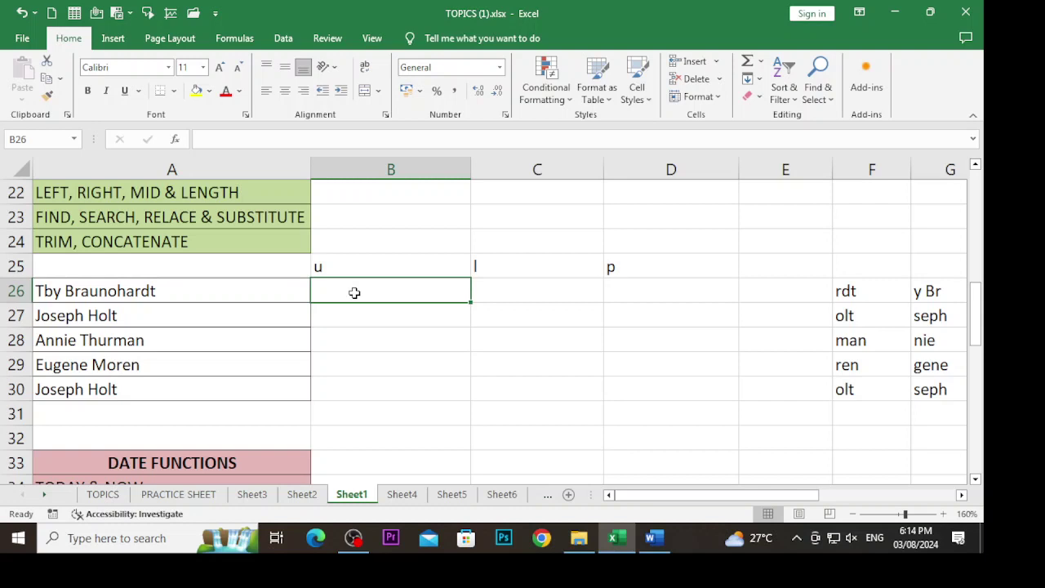
text(=)
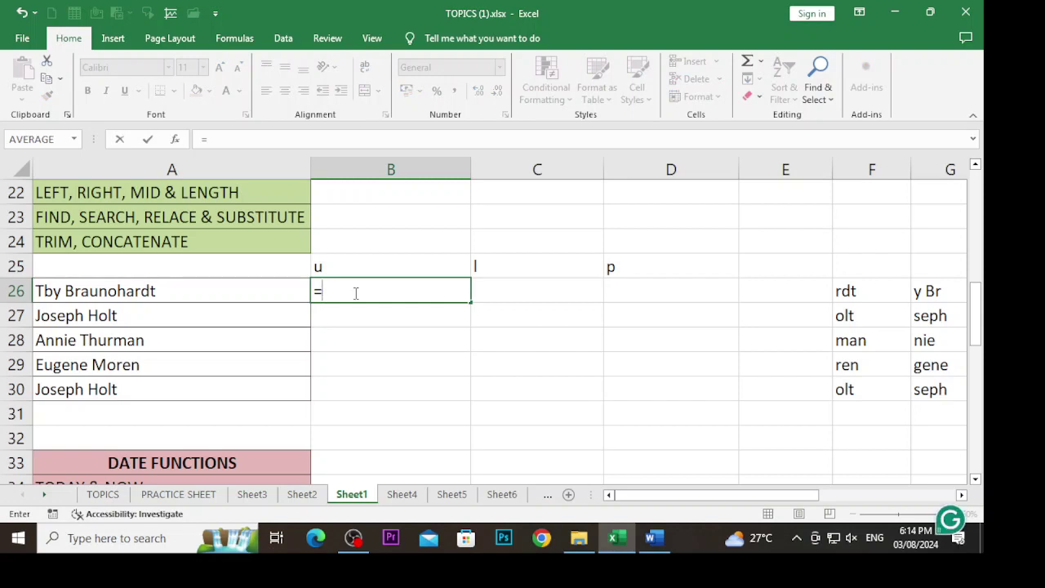
scroll(356, 305, up, 1)
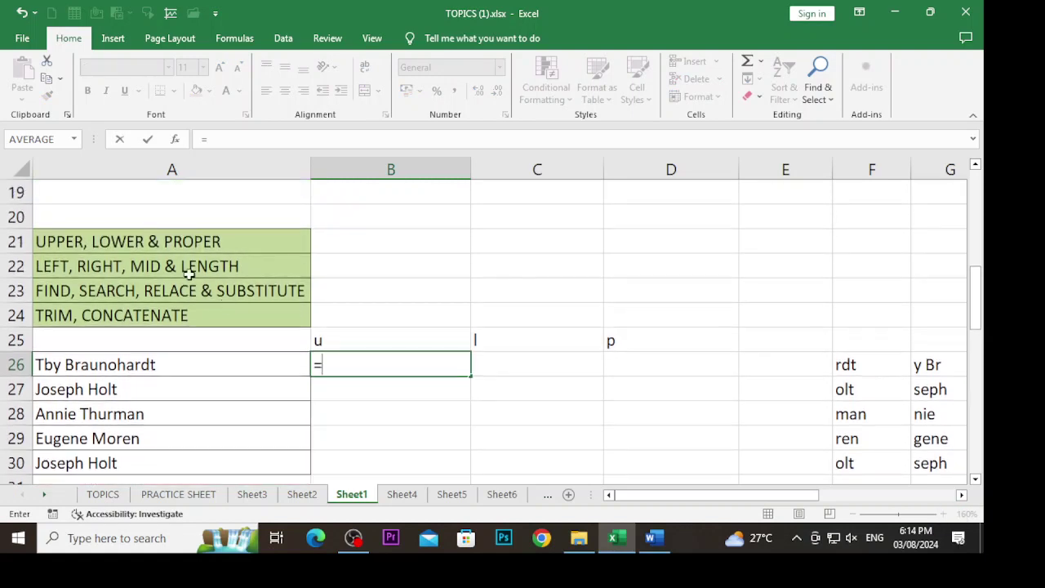
drag(182, 242, 176, 266)
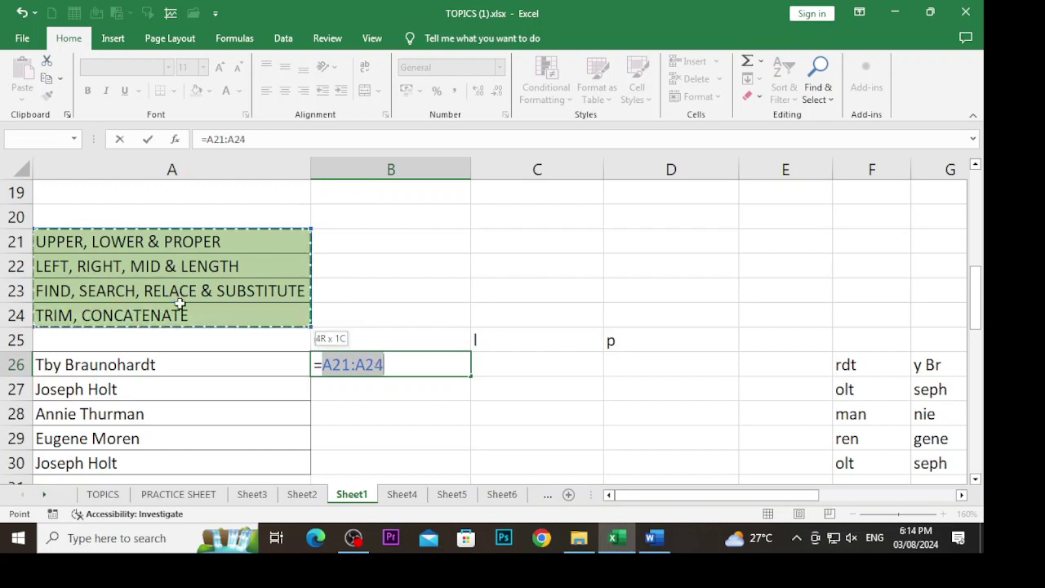
drag(177, 295, 177, 310)
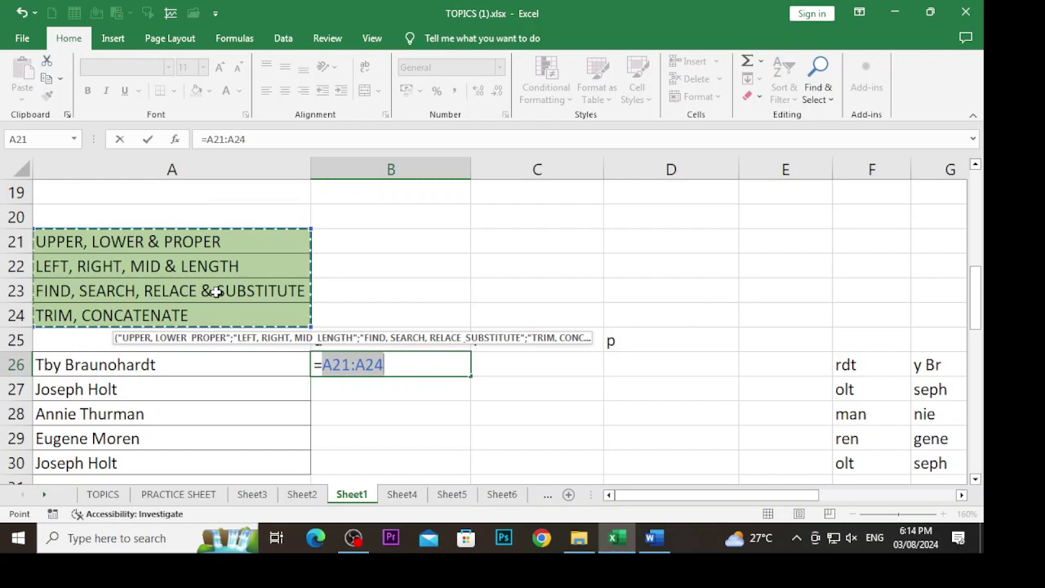
key(Escape)
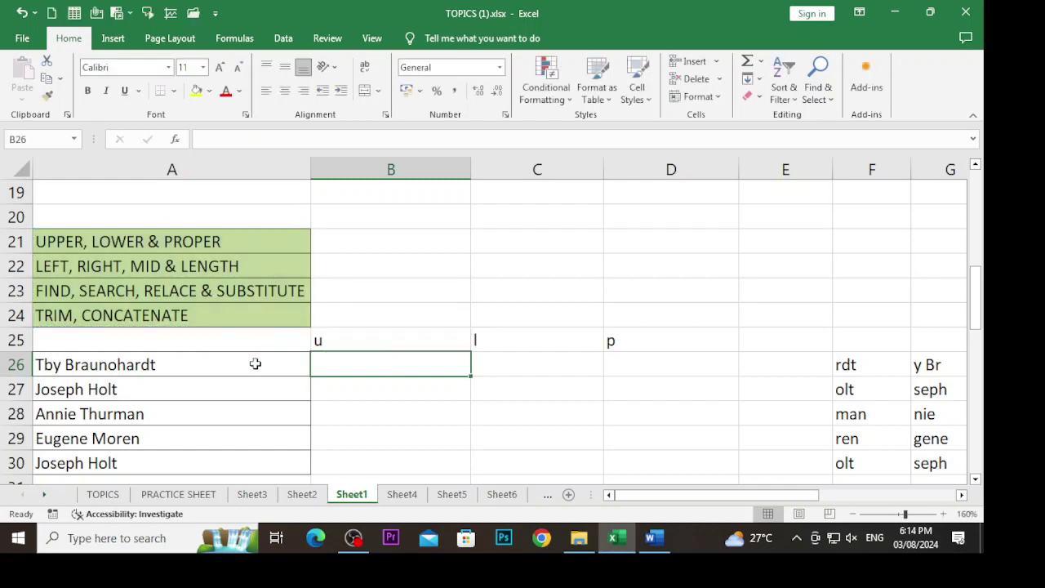
click(431, 405)
click(416, 369)
drag(129, 364, 139, 451)
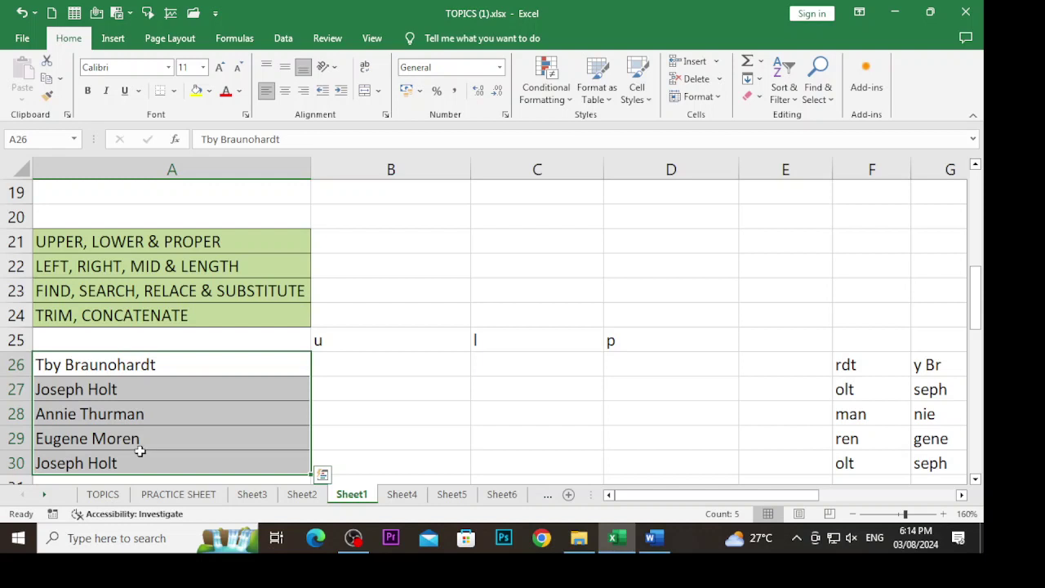
click(375, 358)
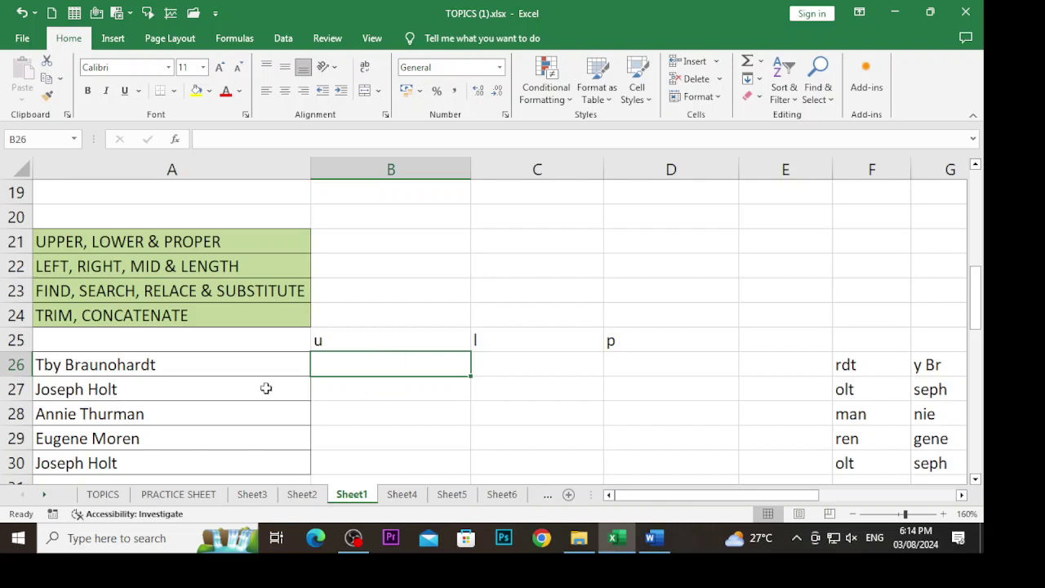
double_click(238, 369)
click(240, 389)
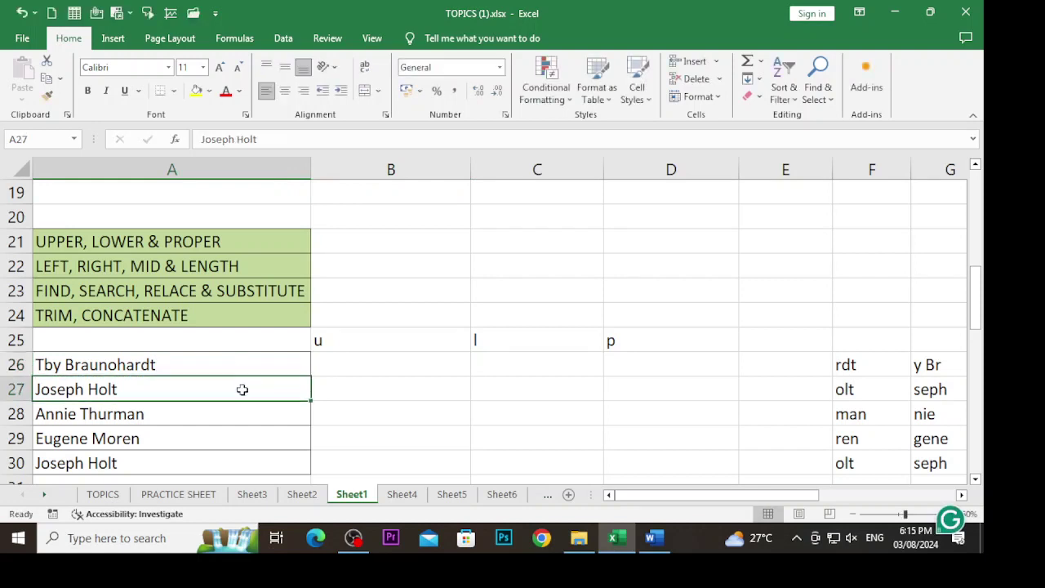
click(217, 361)
double_click(218, 362)
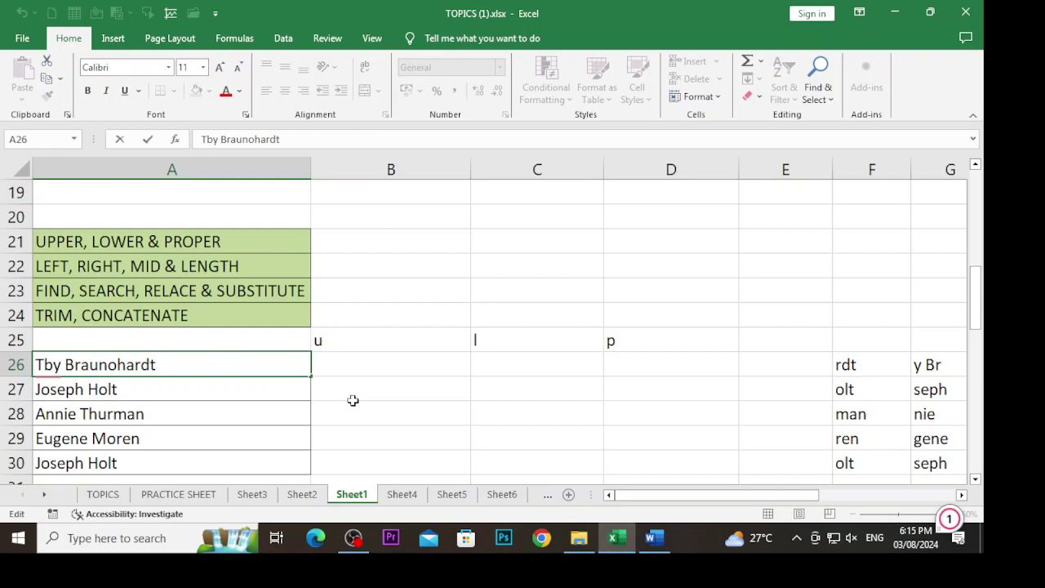
Enter =UPPER(A26) in B26 to show the first name in capitals
click(386, 389)
click(380, 372)
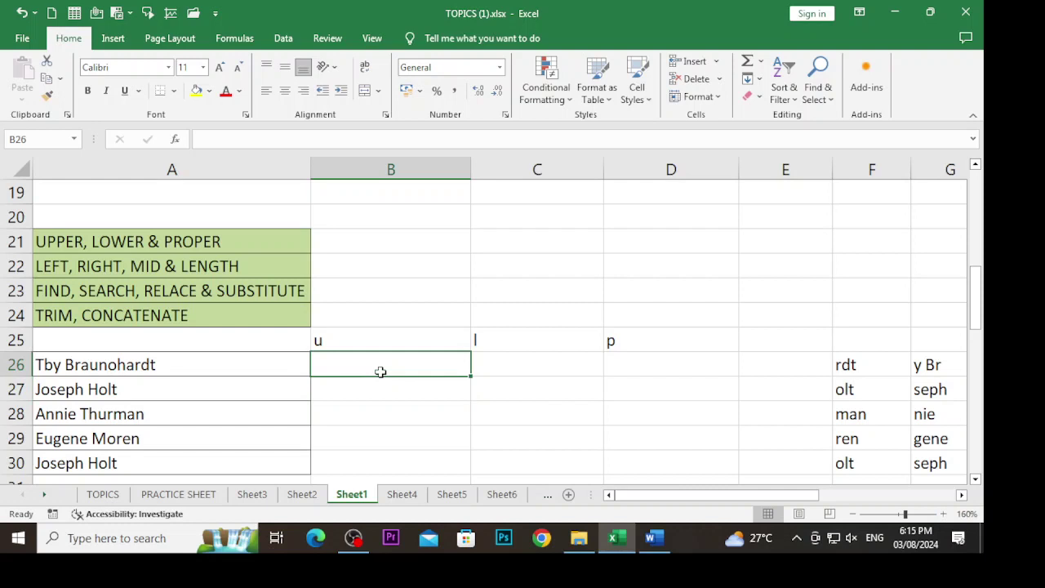
text(=)
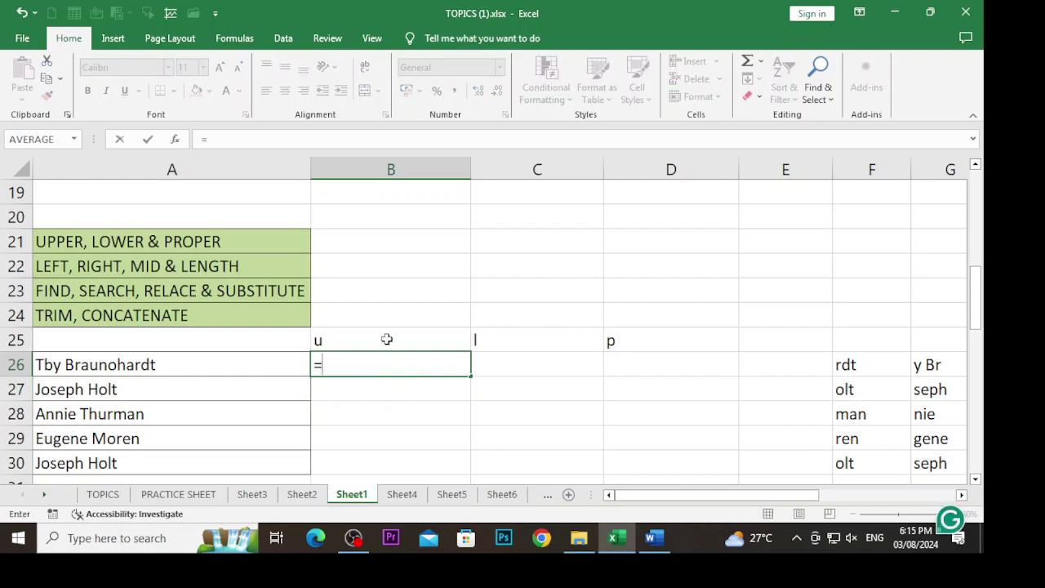
text(uppp)
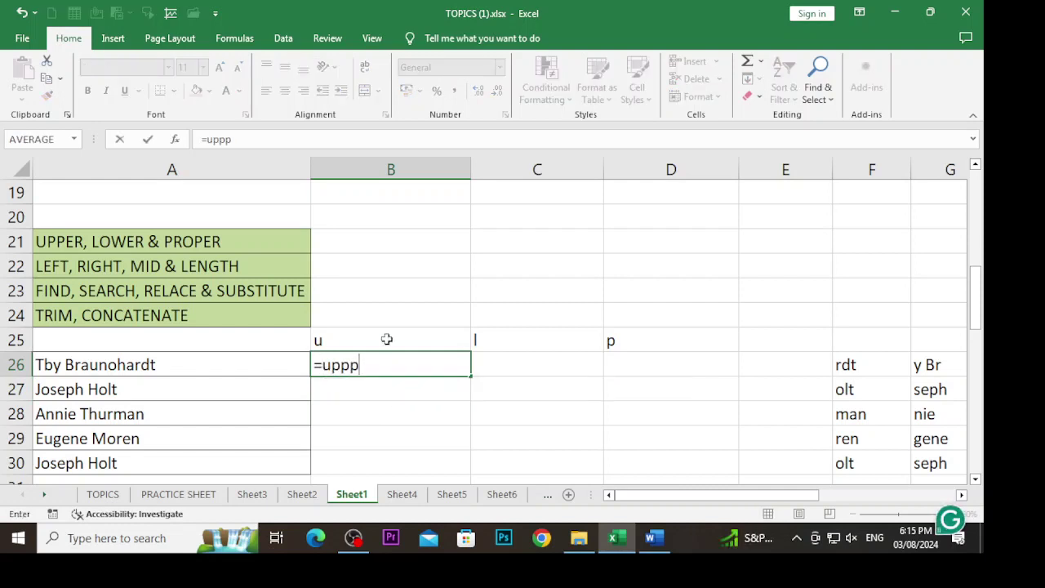
key(BackSpace)
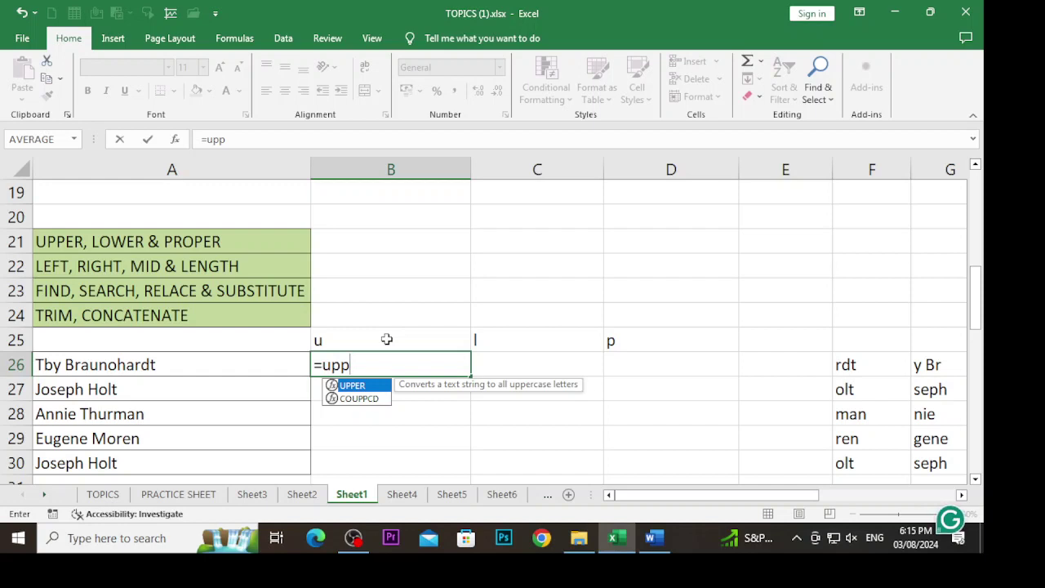
key(Tab)
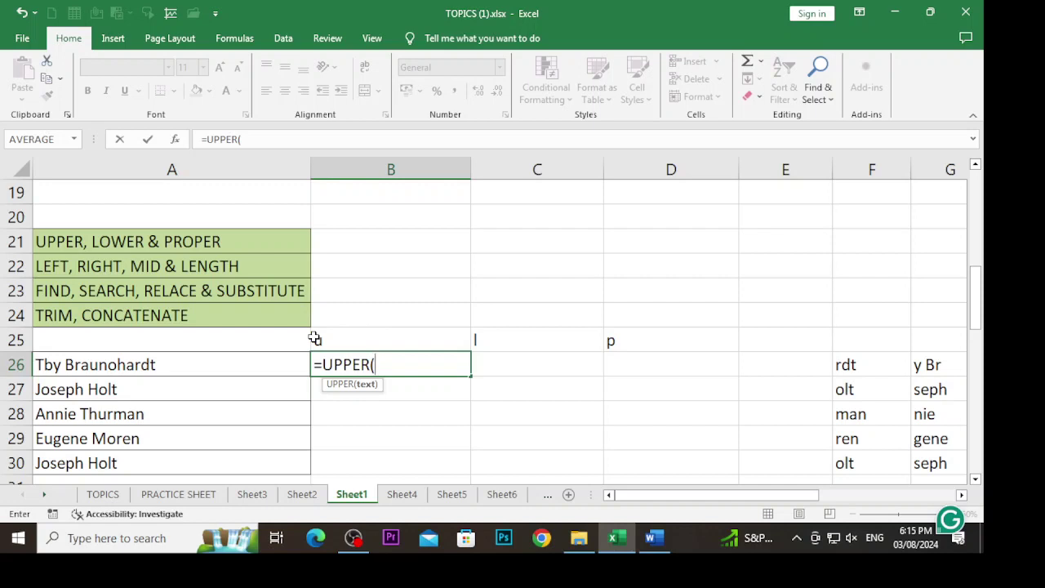
click(259, 364)
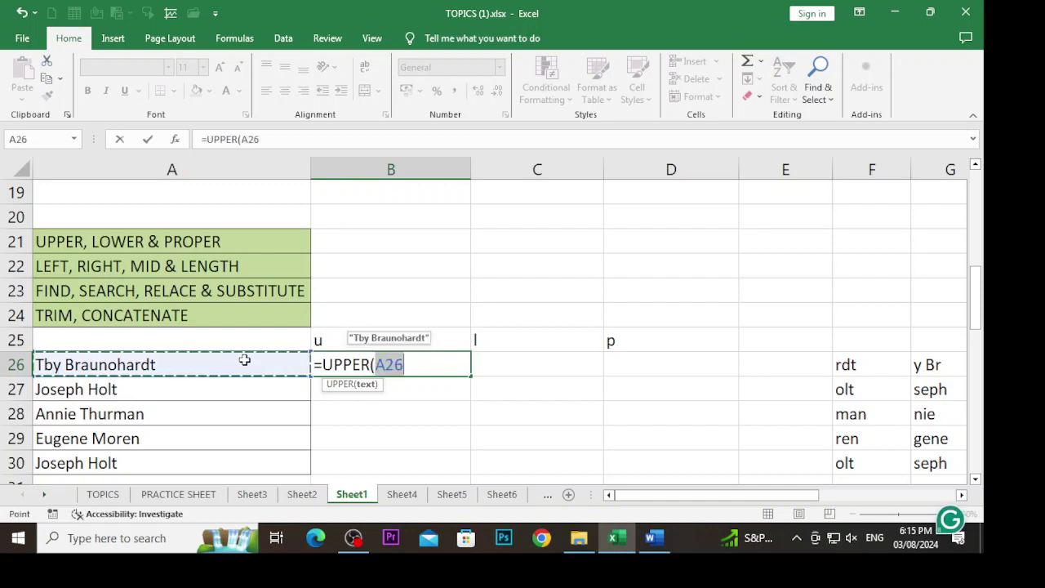
text())
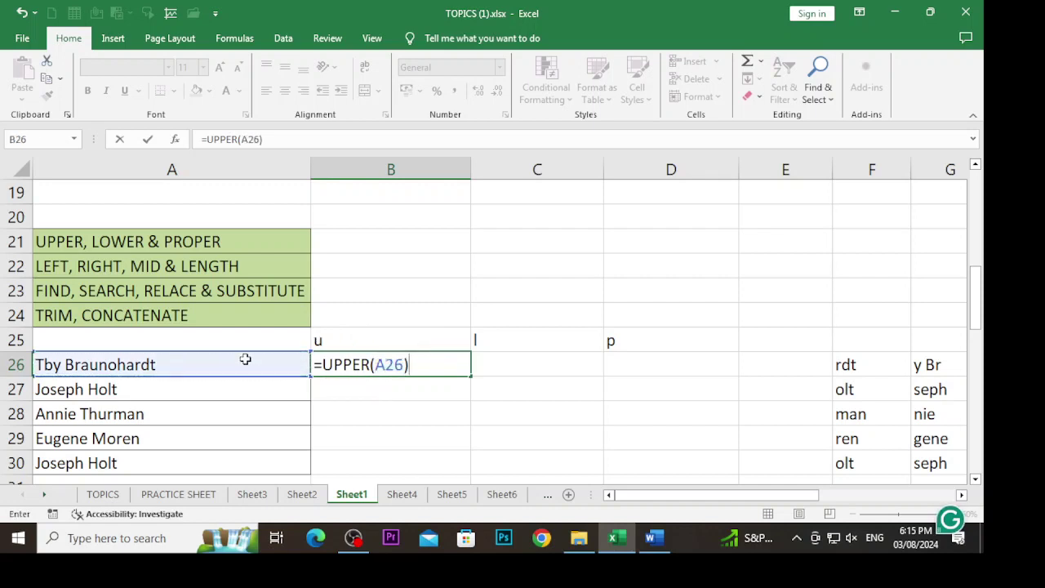
key(Return)
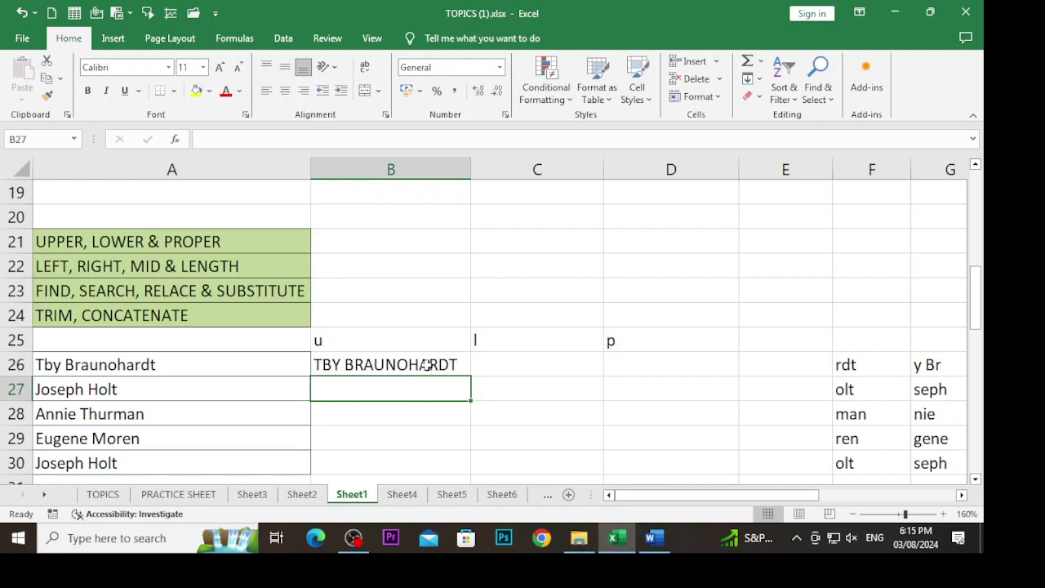
Review B26's UPPER formula without changes and copy the uppercase result
double_click(427, 365)
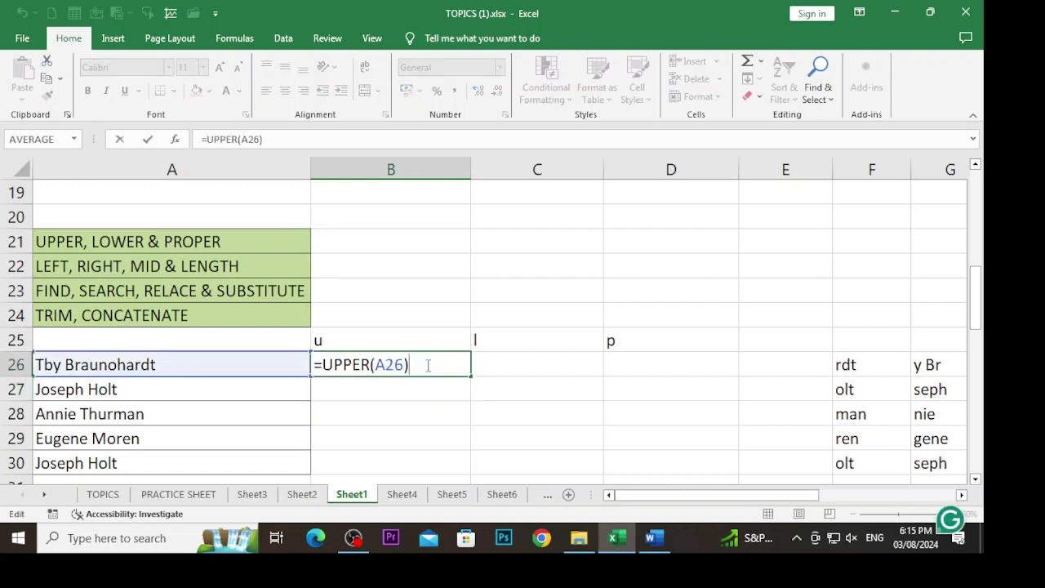
click(525, 382)
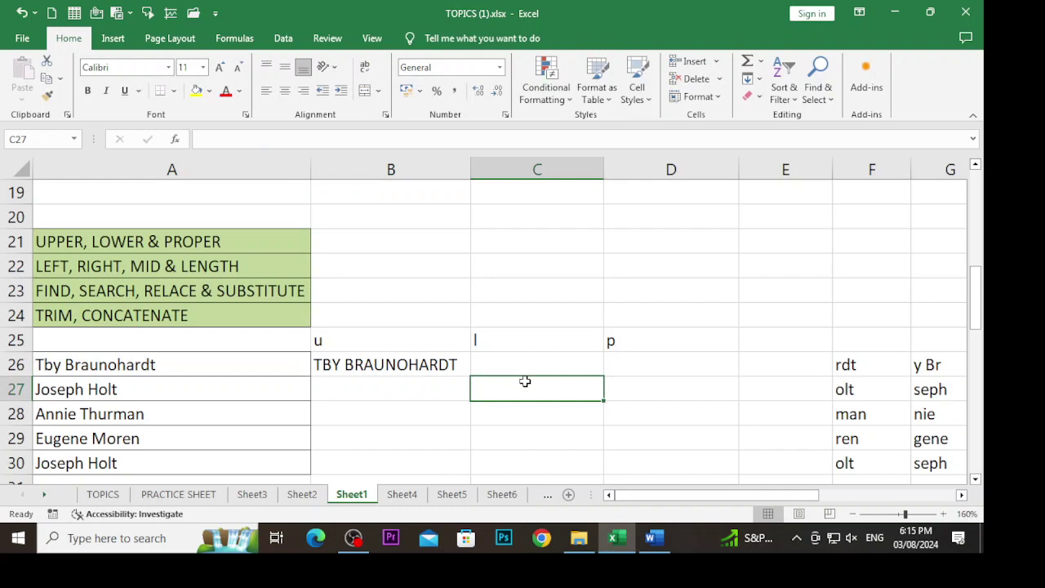
double_click(431, 364)
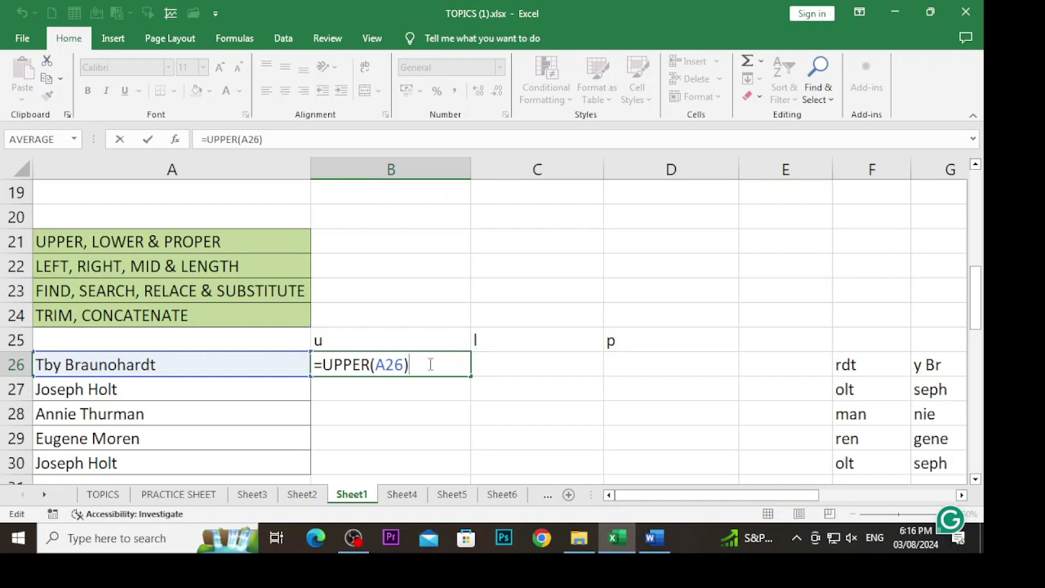
click(584, 316)
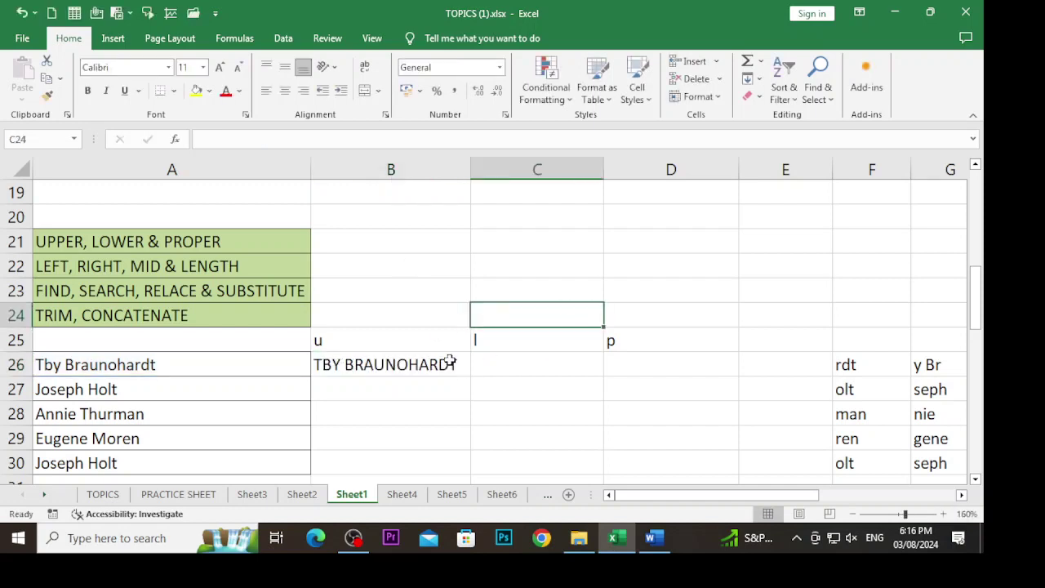
click(399, 362)
key(ctrl+c)
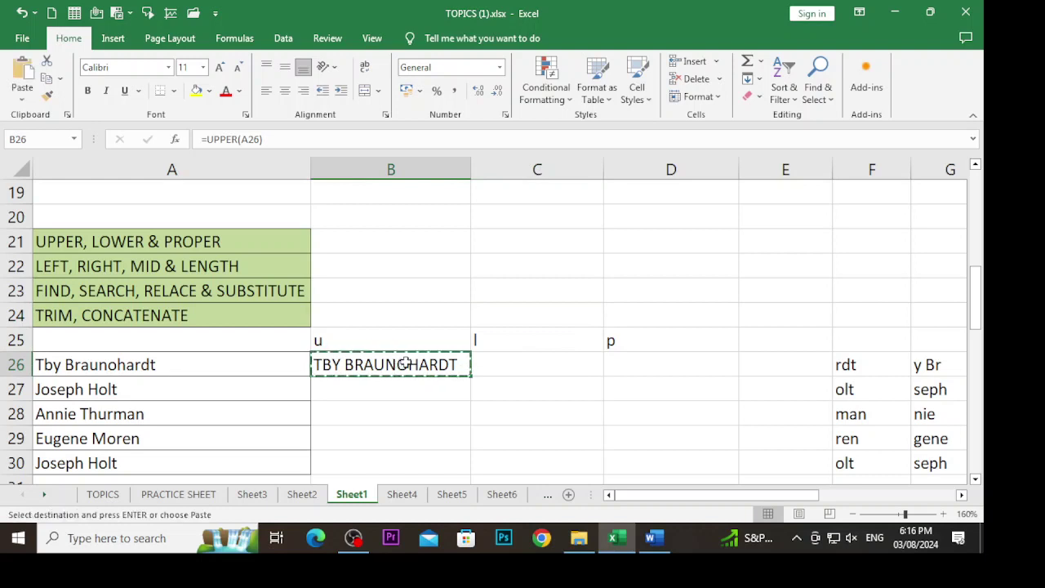
Paste B26 back onto itself as values only, replacing the UPPER formula with plain text
key(ctrl+alt+v)
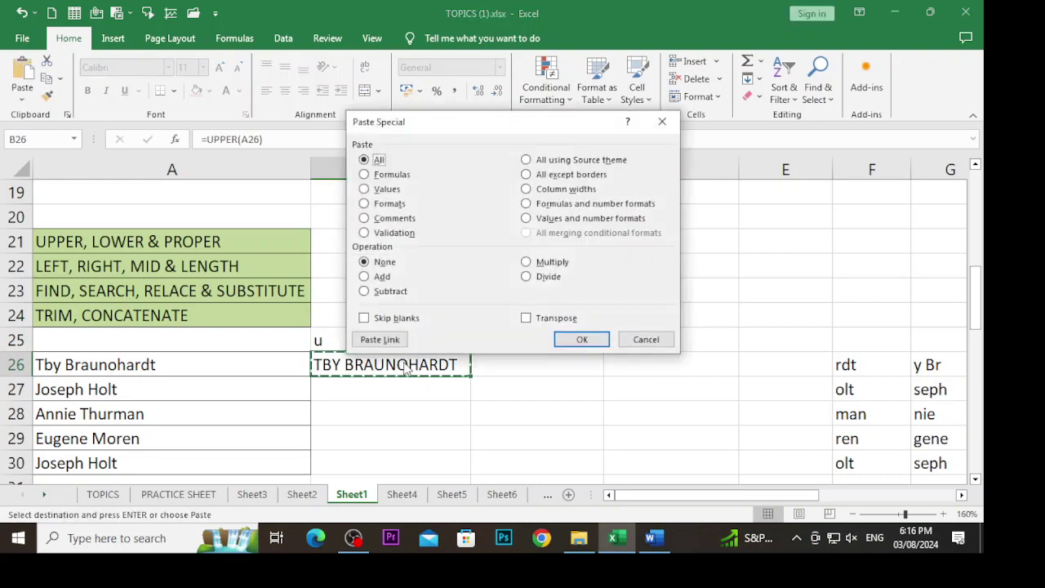
key(v)
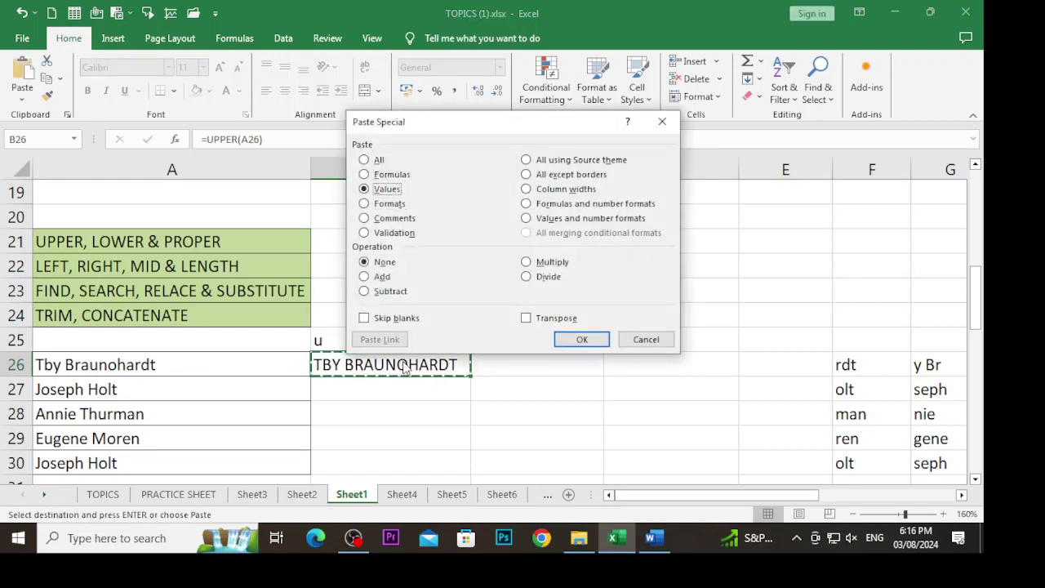
key(Return)
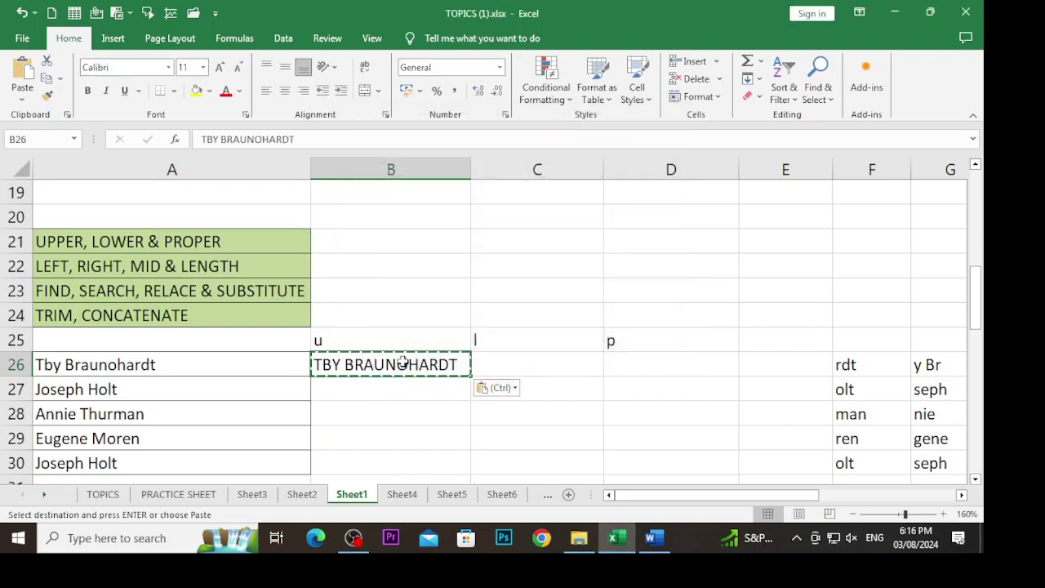
key(Escape)
Edit the name text in B26 to delete the letter O
double_click(396, 365)
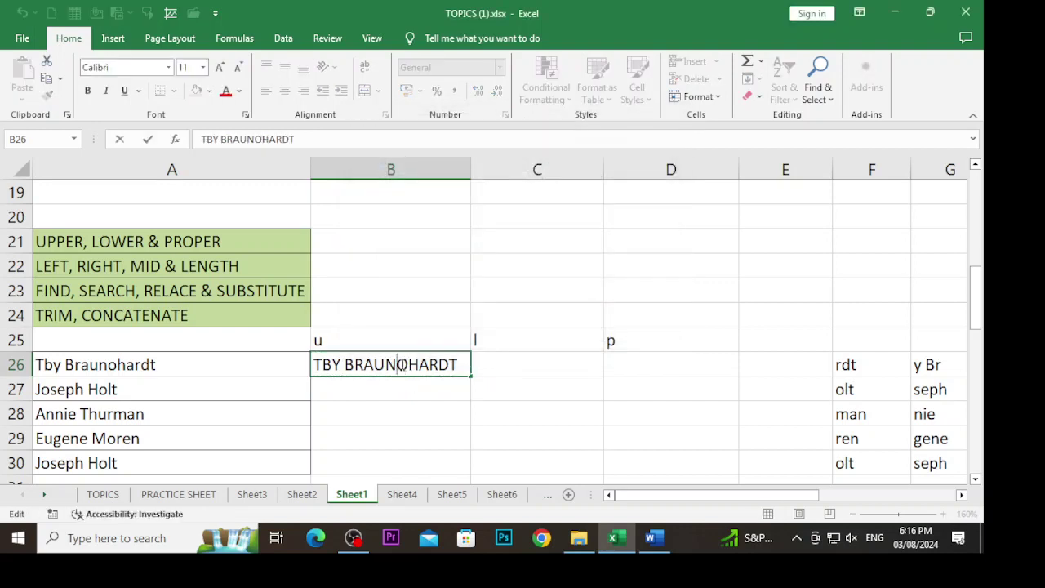
click(408, 364)
key(BackSpace)
text(f)
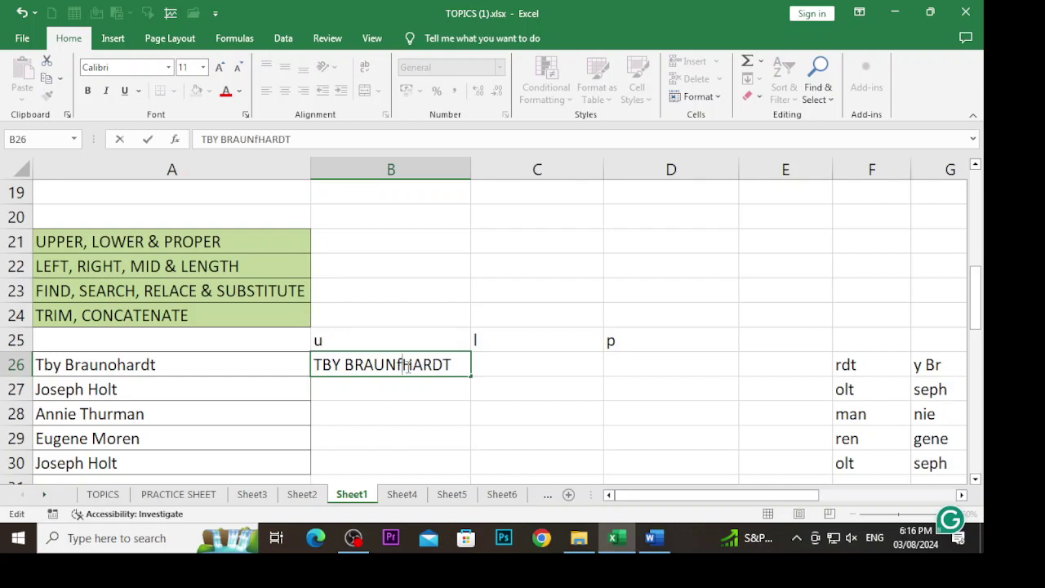
key(Return)
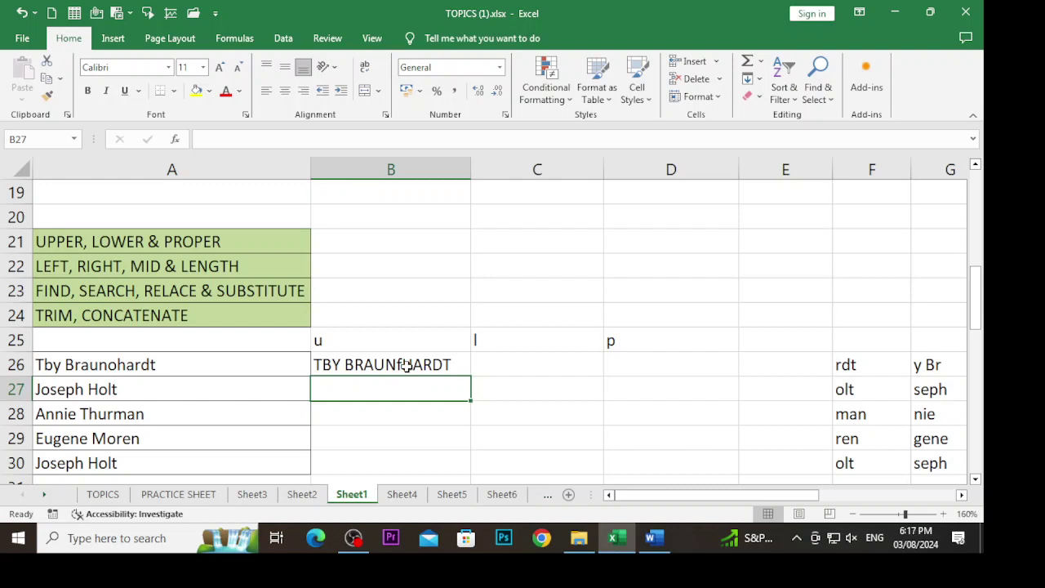
click(399, 365)
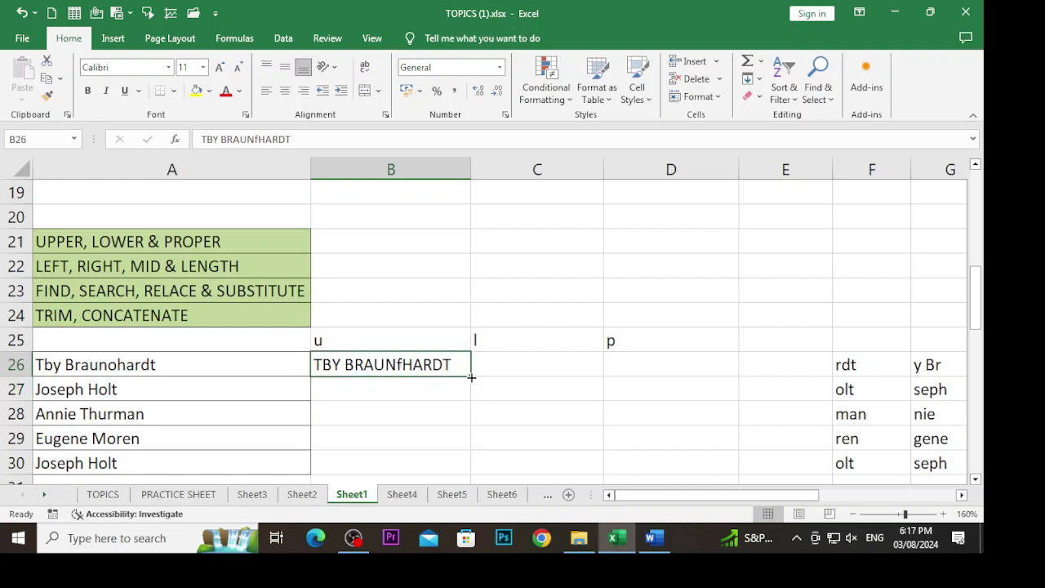
click(479, 388)
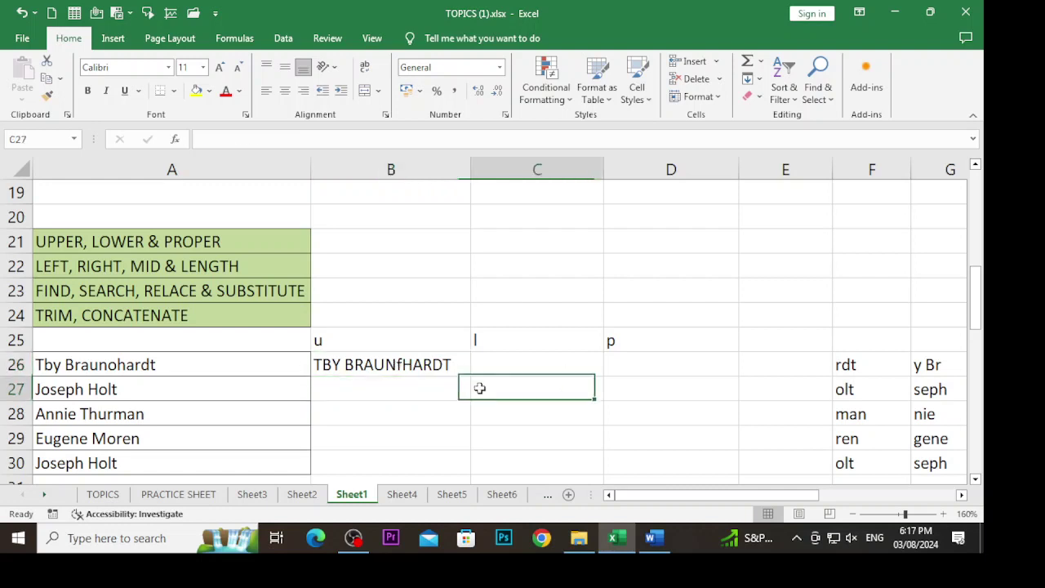
click(467, 372)
double_click(471, 378)
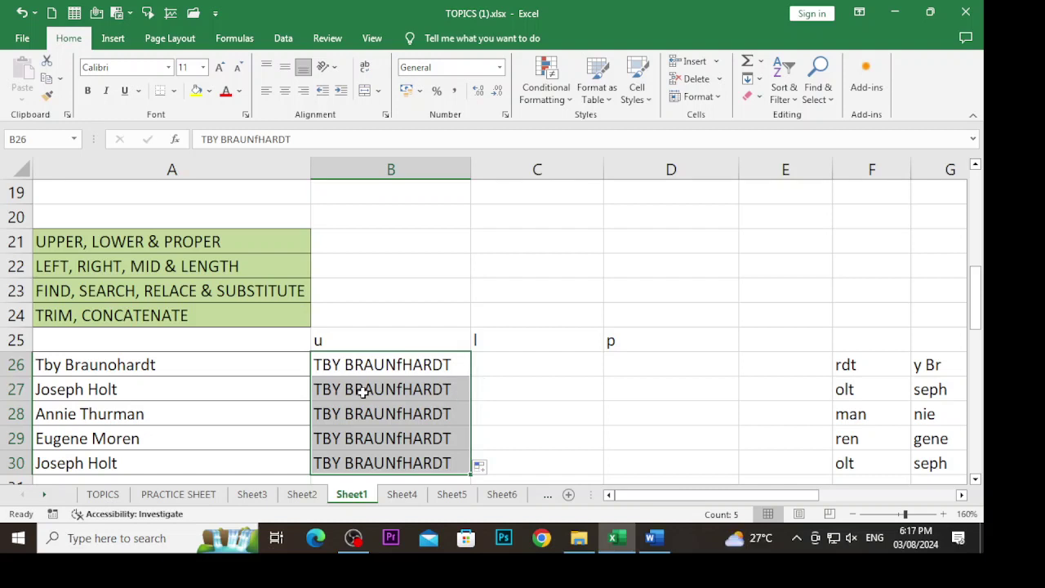
drag(361, 392, 360, 450)
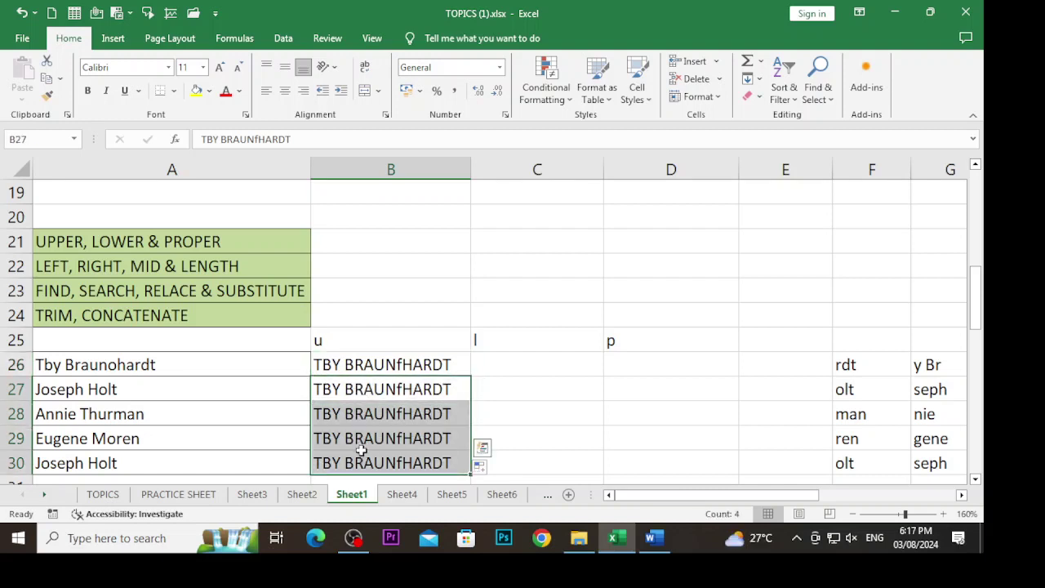
key(Delete)
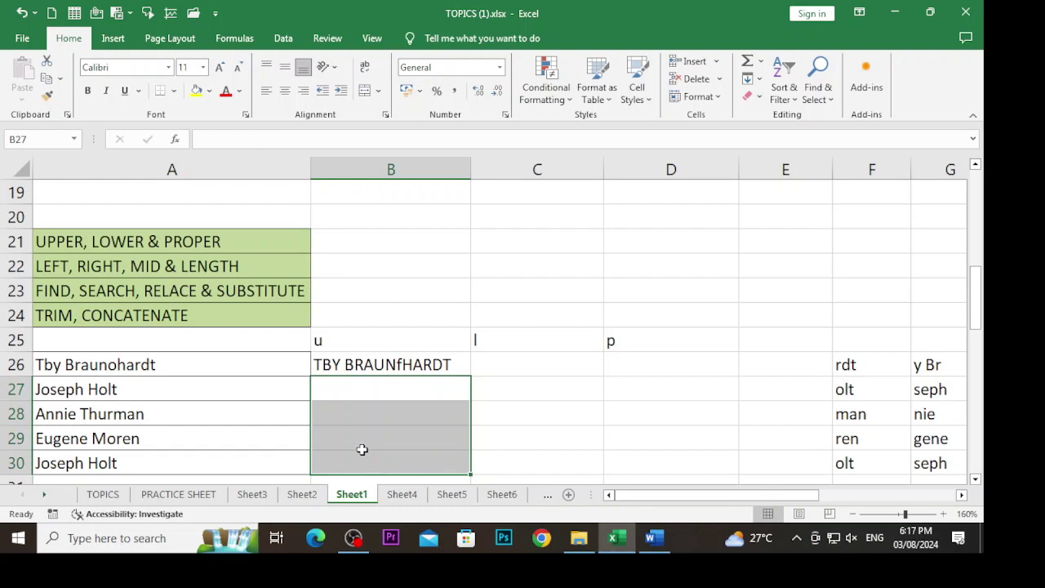
scroll(361, 449, down, 1)
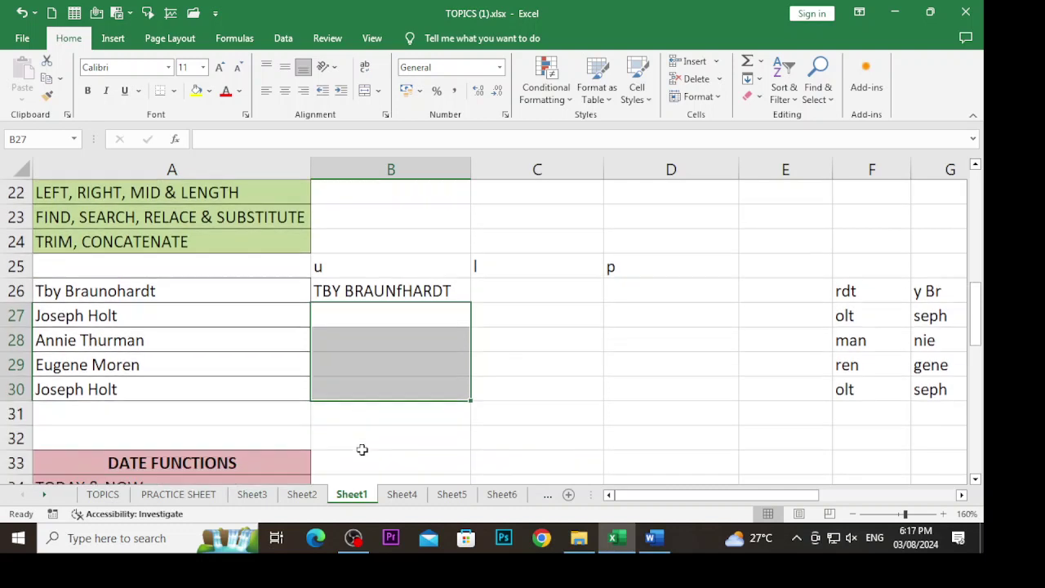
click(327, 290)
key(ctrl+e)
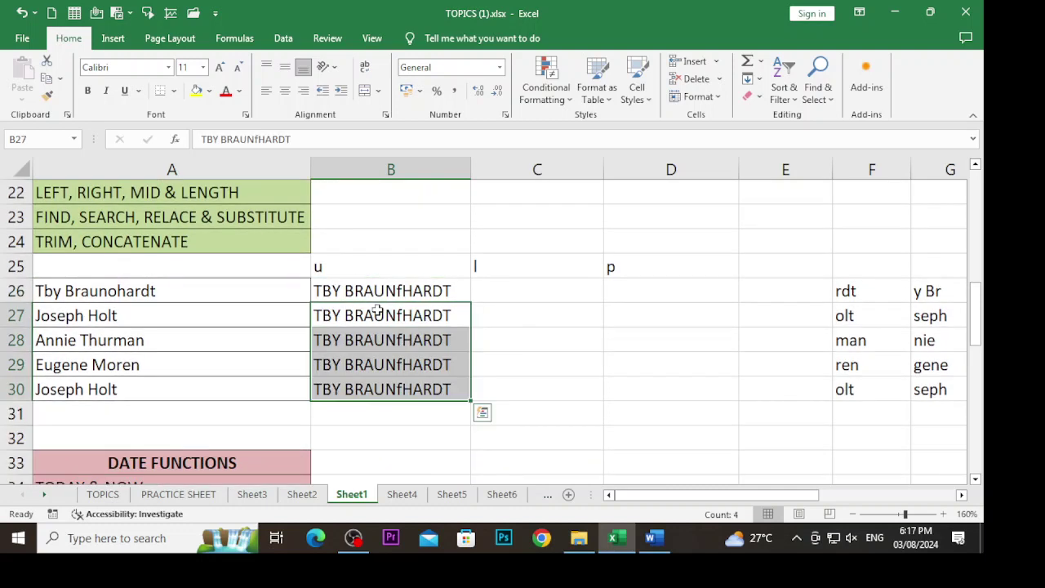
key(ctrl+z)
key(Down)
key(Right)
double_click(380, 292)
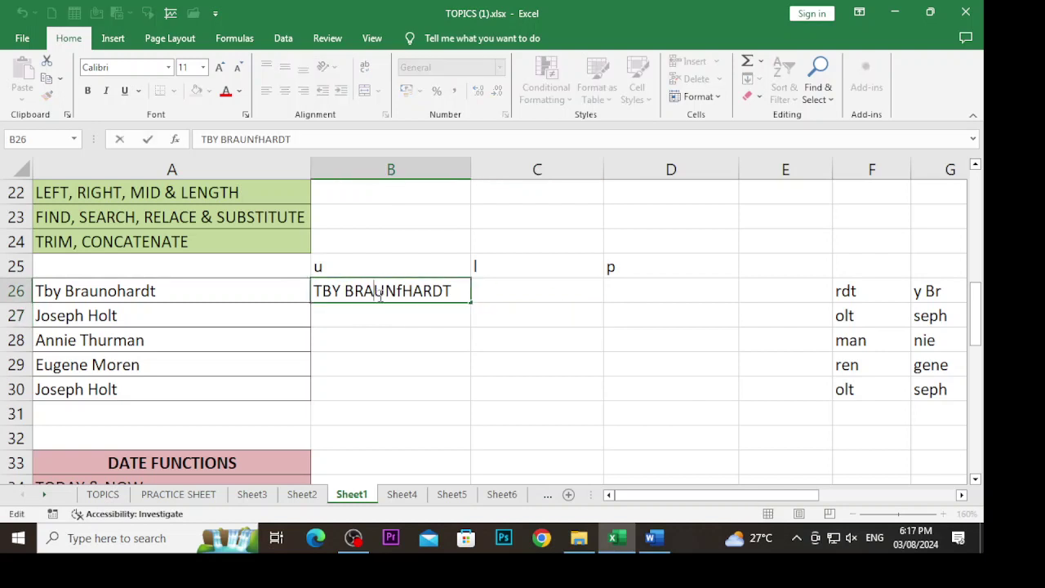
key(BackSpace)
text(O)
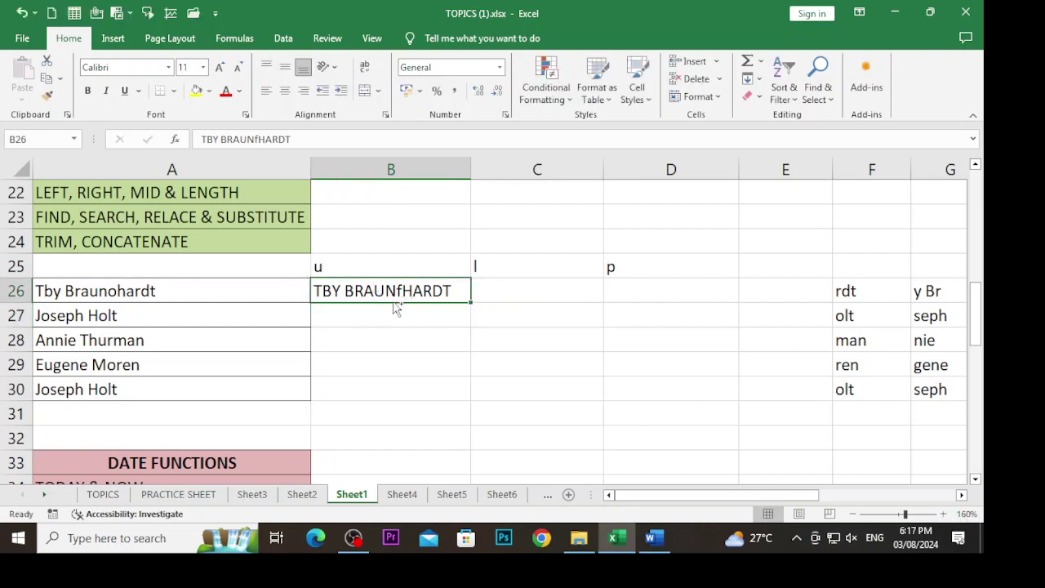
key(ctrl+Return)
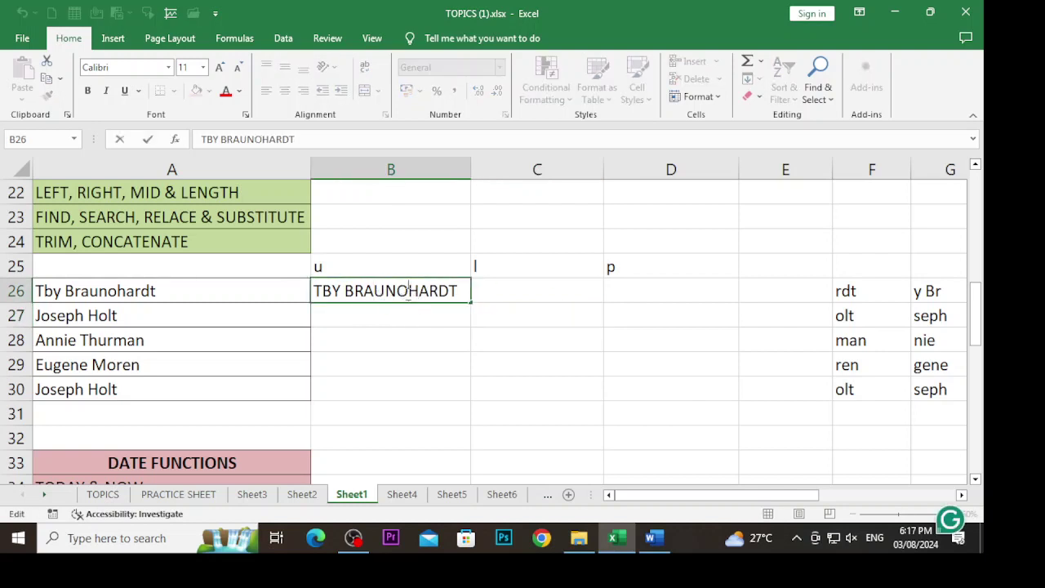
Fill B26's =UPPER(A26) formula down to B30
key(ctrl+c)
click(414, 312)
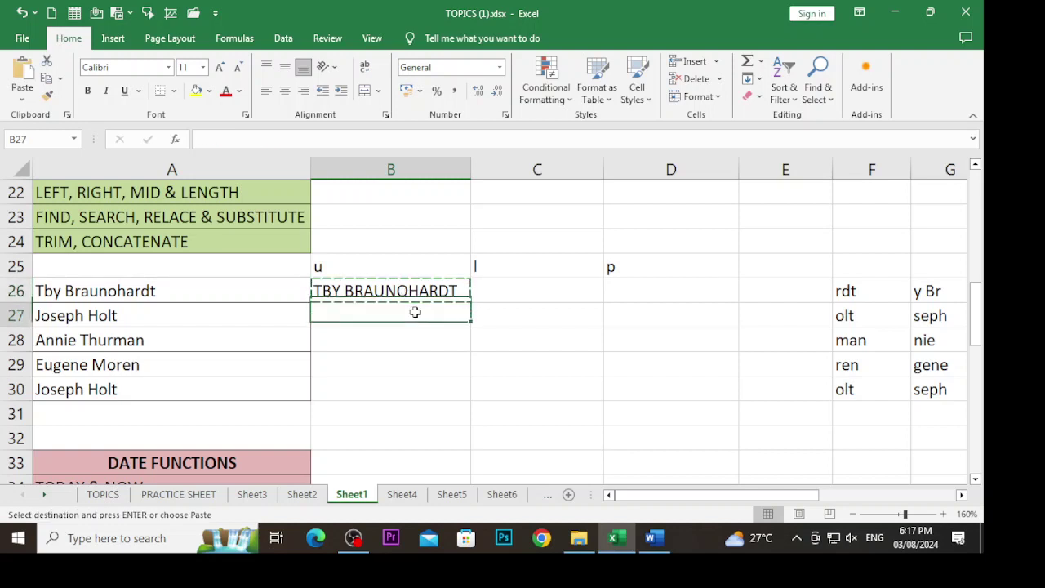
double_click(411, 296)
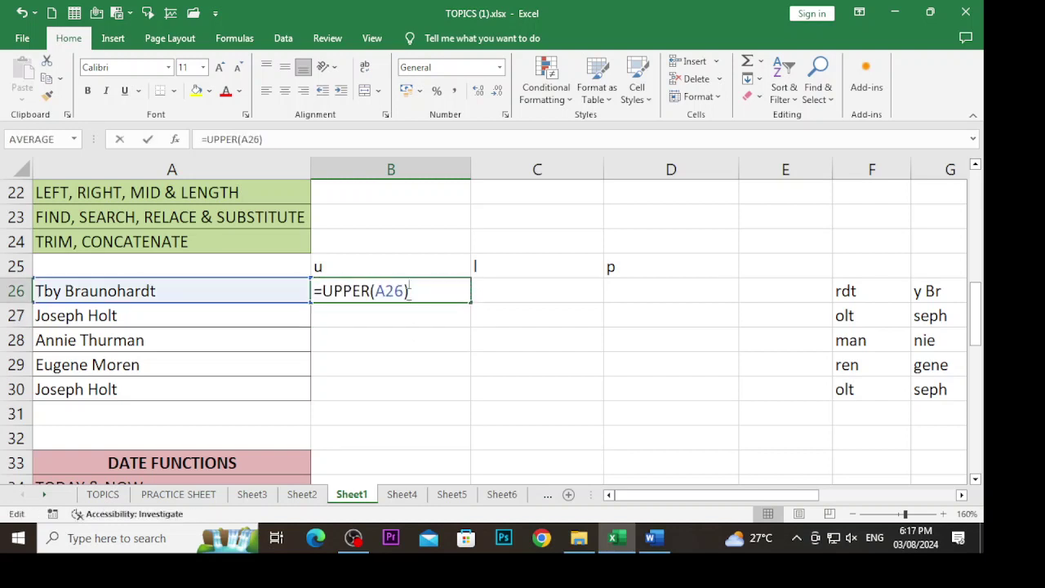
click(443, 318)
click(458, 295)
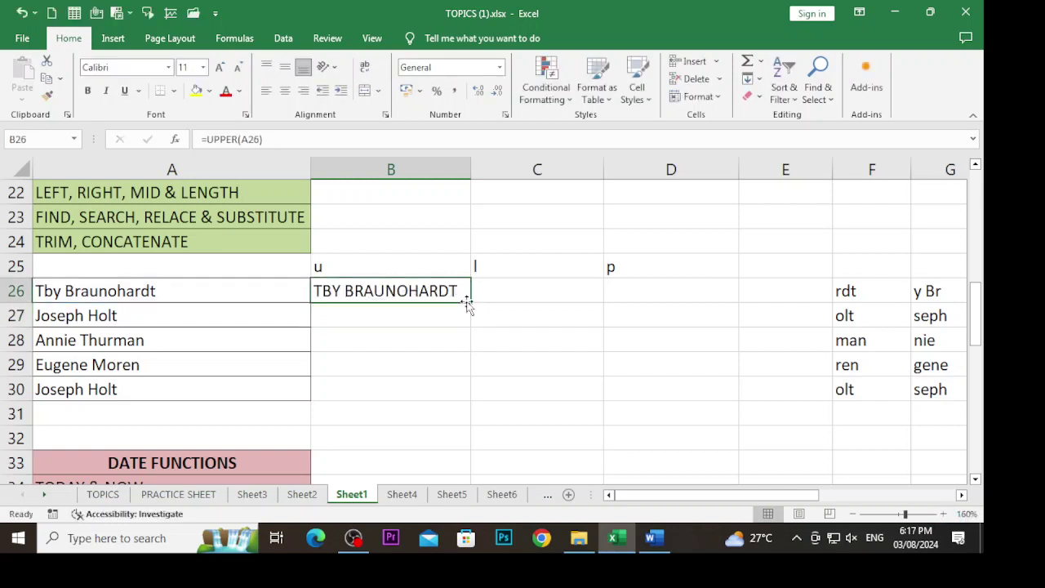
double_click(469, 302)
click(414, 309)
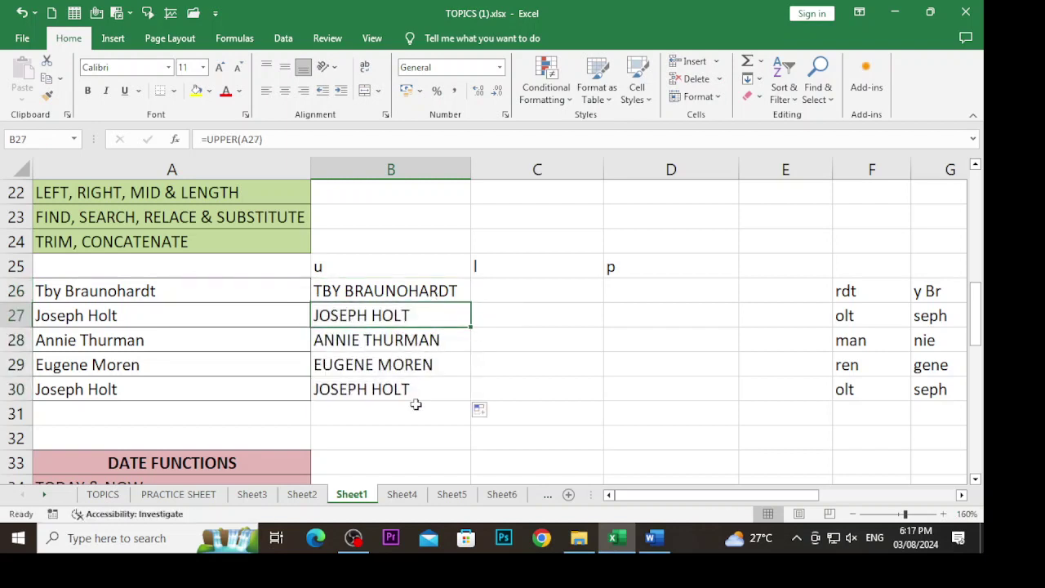
Inspect B29's formula without changing it, then select the capitalised names B26:B30
double_click(380, 369)
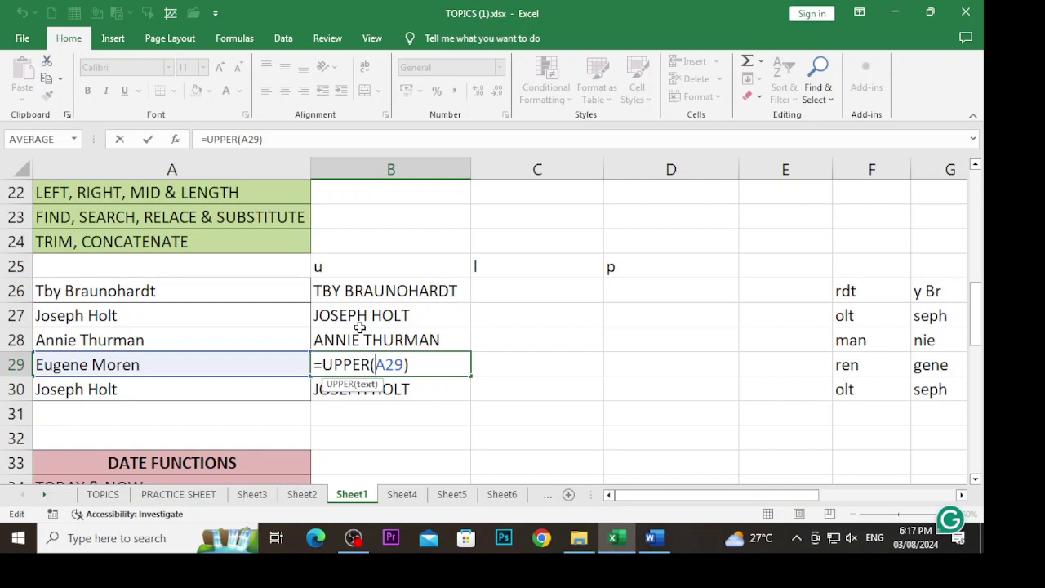
click(498, 317)
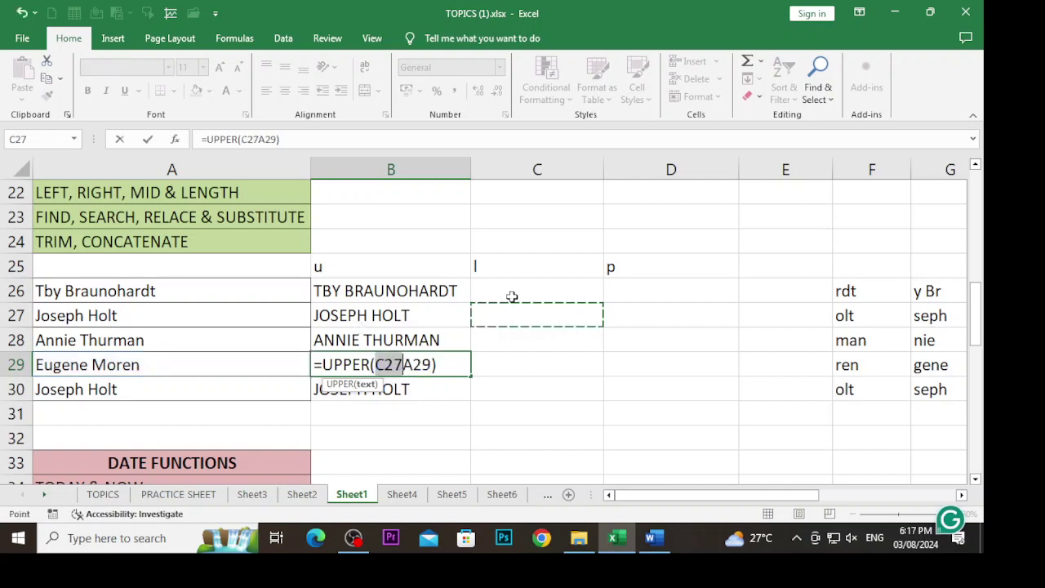
key(Escape)
drag(425, 290, 415, 384)
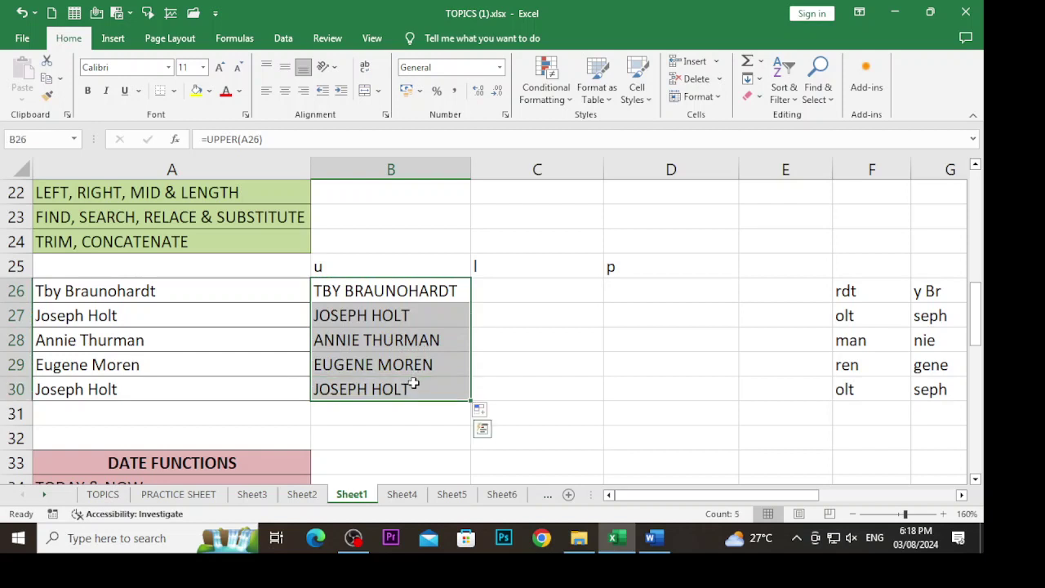
key(ctrl+c)
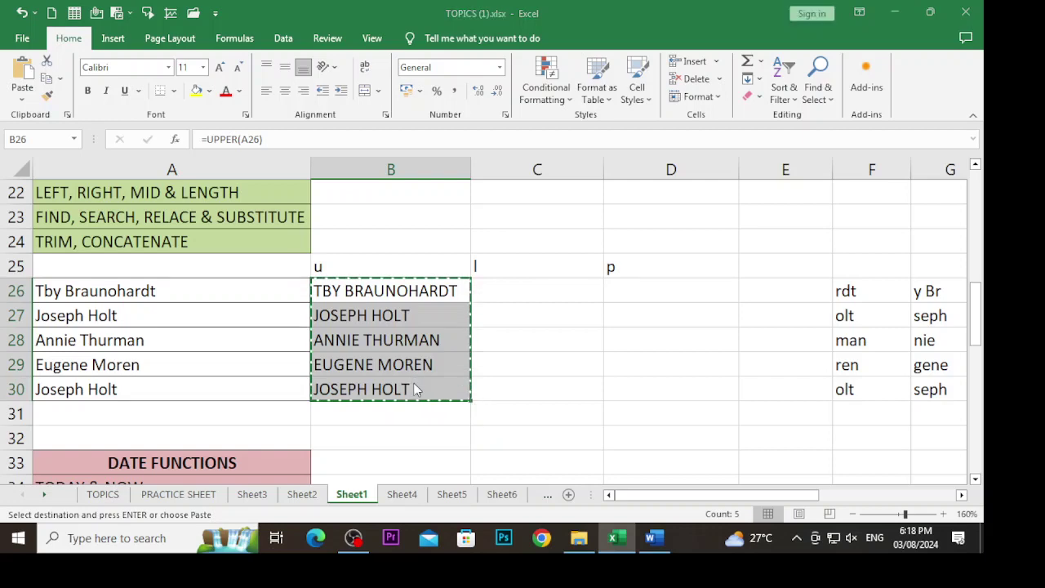
key(ctrl+alt+v)
key(Down)
key(Down)
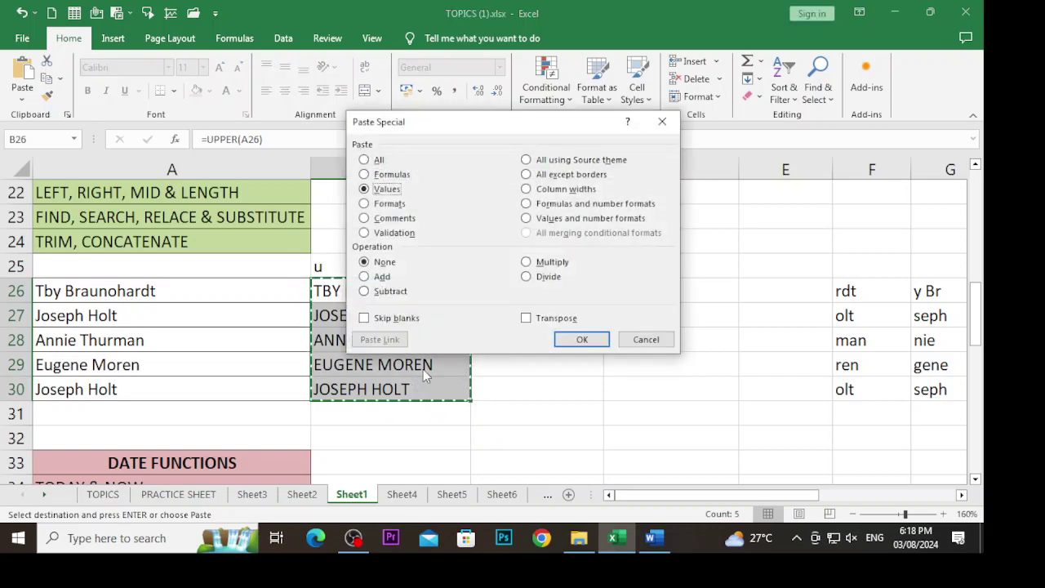
key(Return)
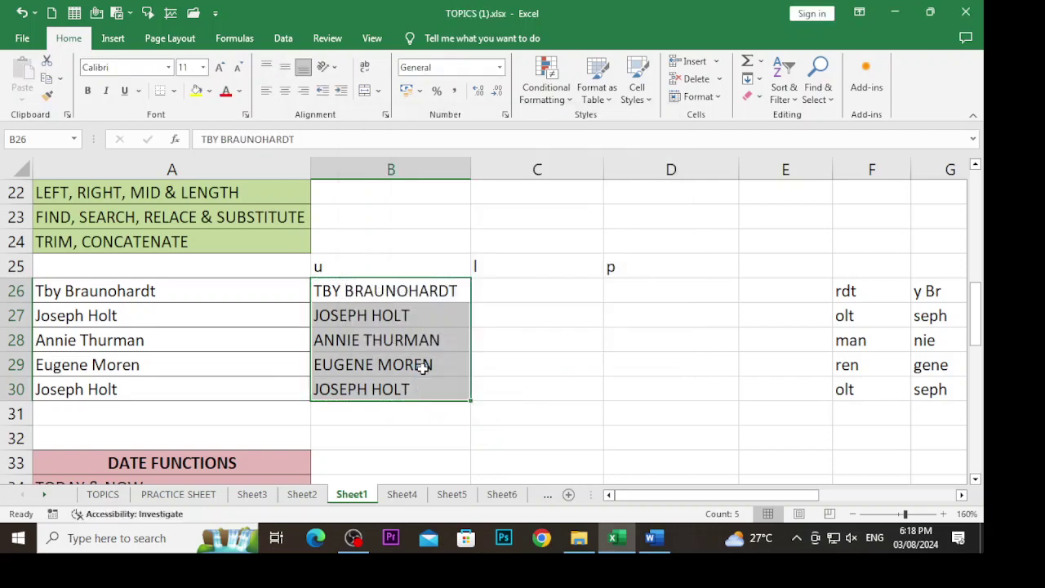
double_click(393, 365)
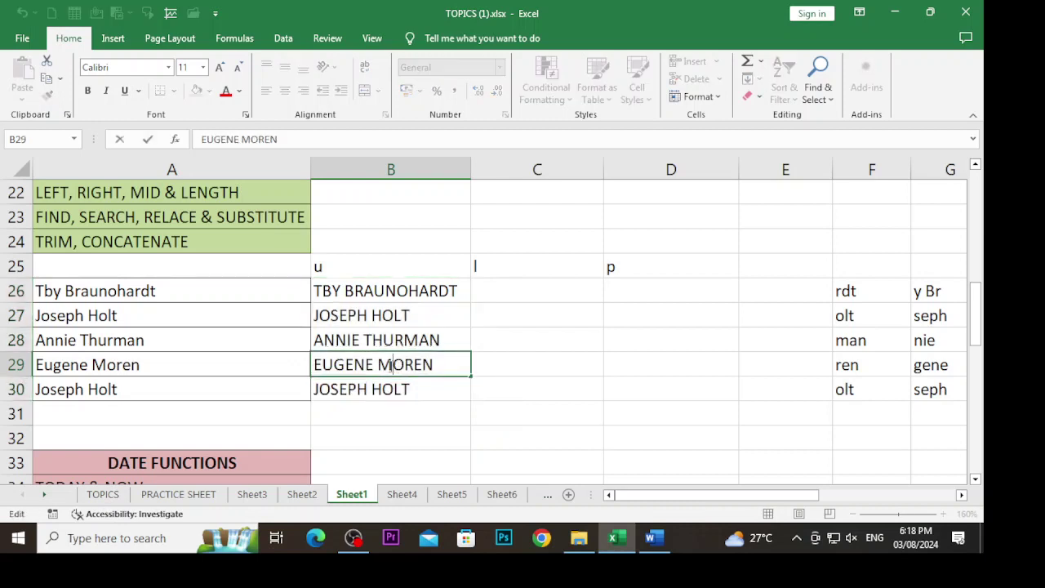
key(Left)
key(Left)
key(BackSpace)
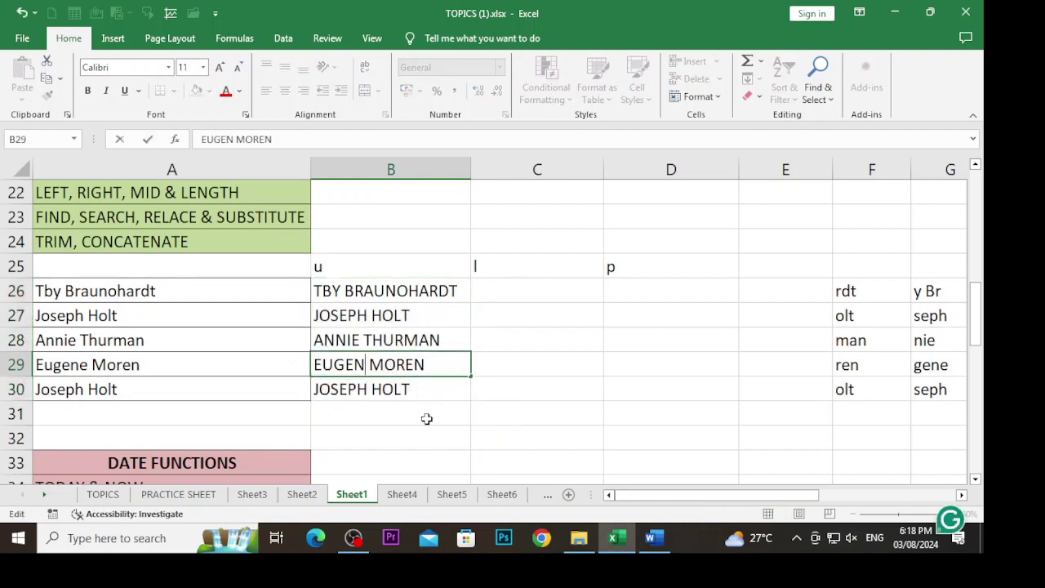
text(P)
click(440, 395)
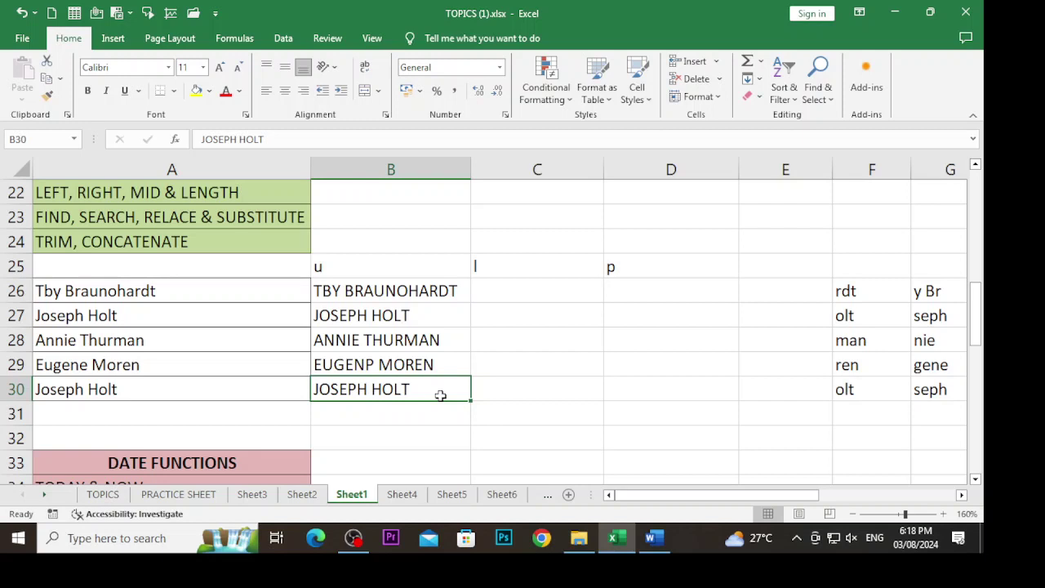
key(ctrl+z)
key(ctrl+z)
key(ctrl+c)
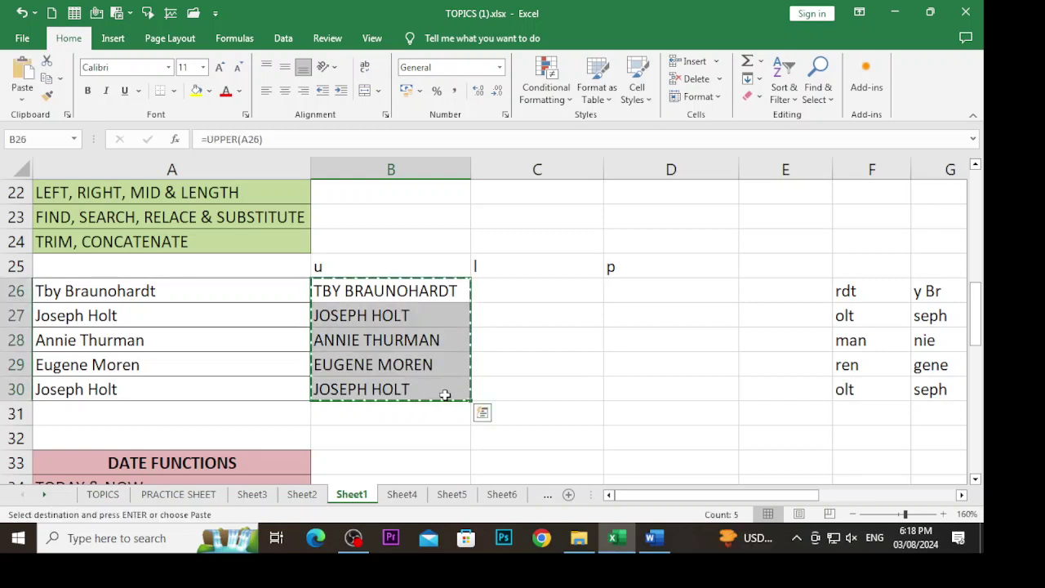
key(Escape)
click(529, 386)
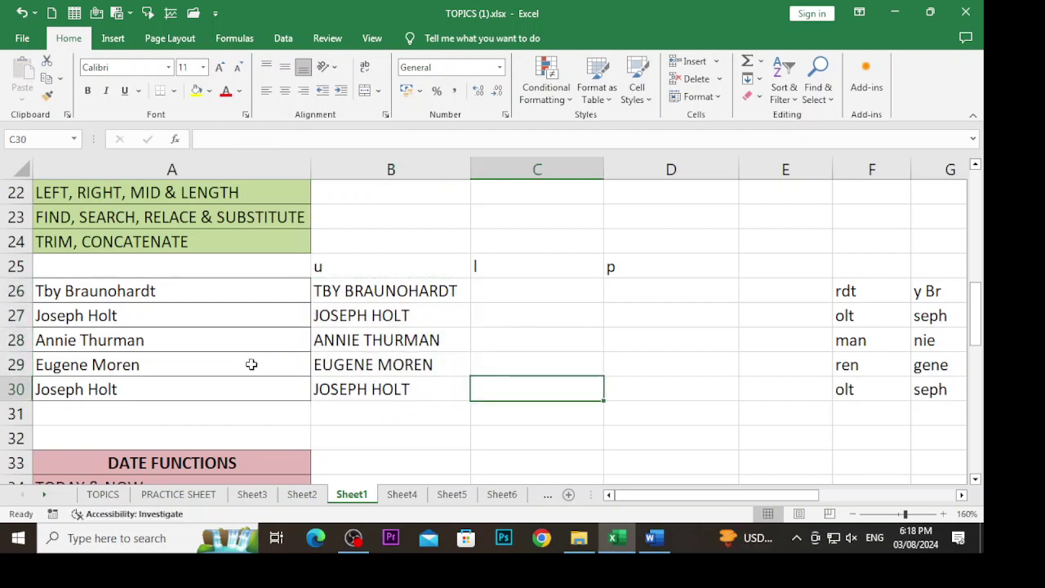
click(178, 361)
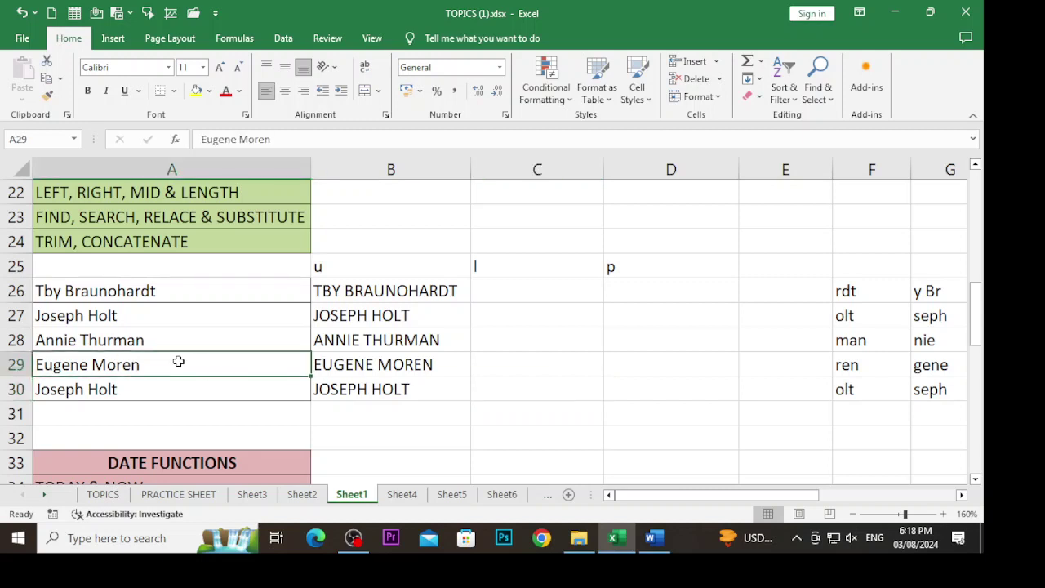
double_click(178, 362)
key(BackSpace)
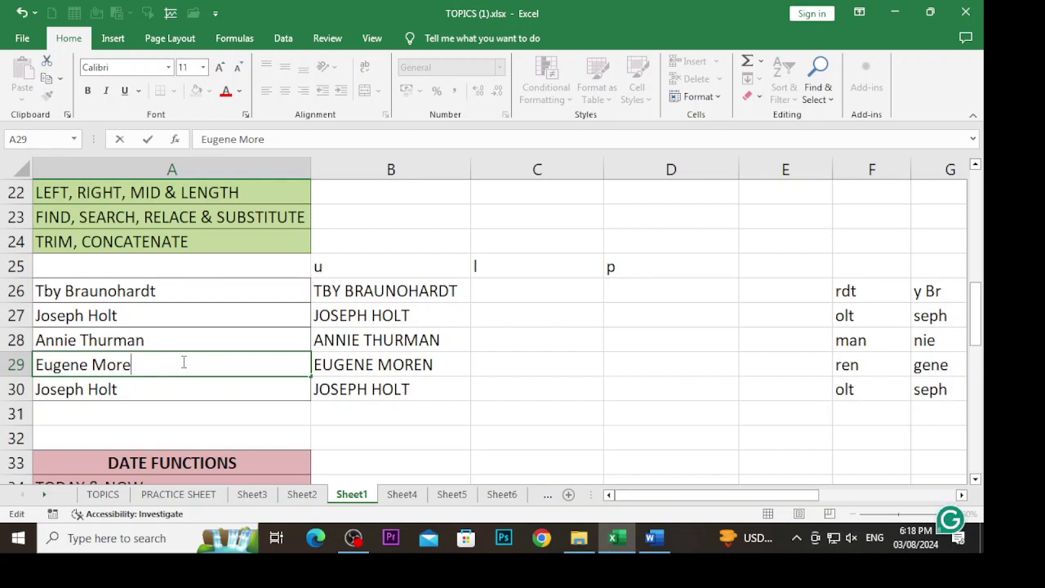
text(8)
key(Return)
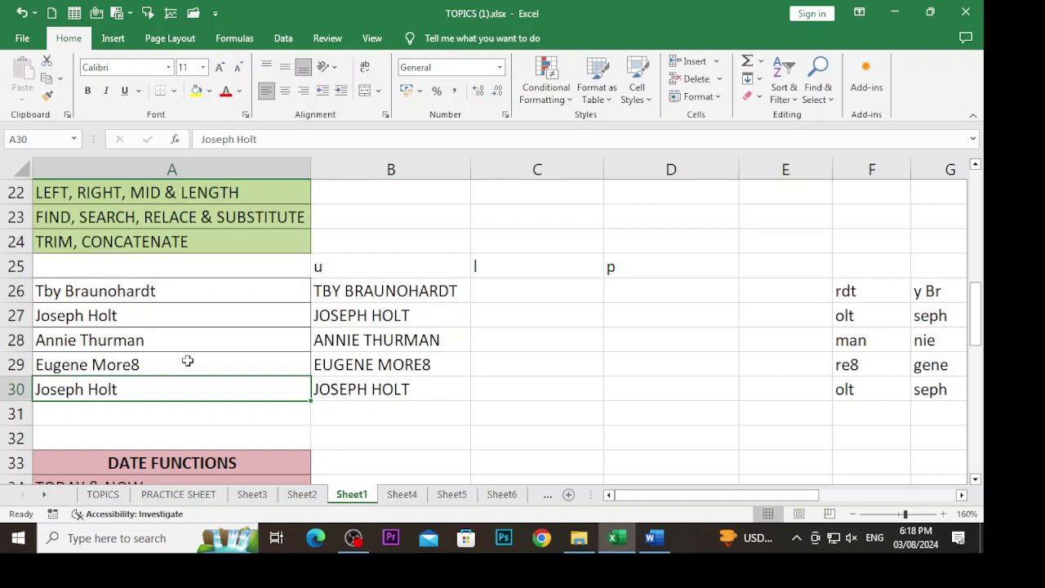
click(545, 296)
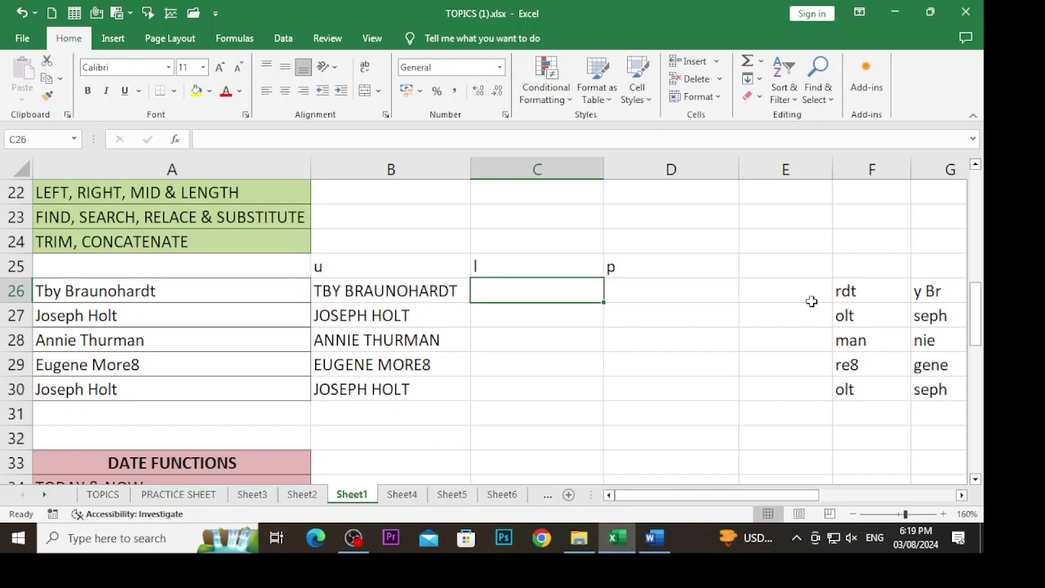
Enter =LOWER(A26) in C26 and fill it down through C30
text(=)
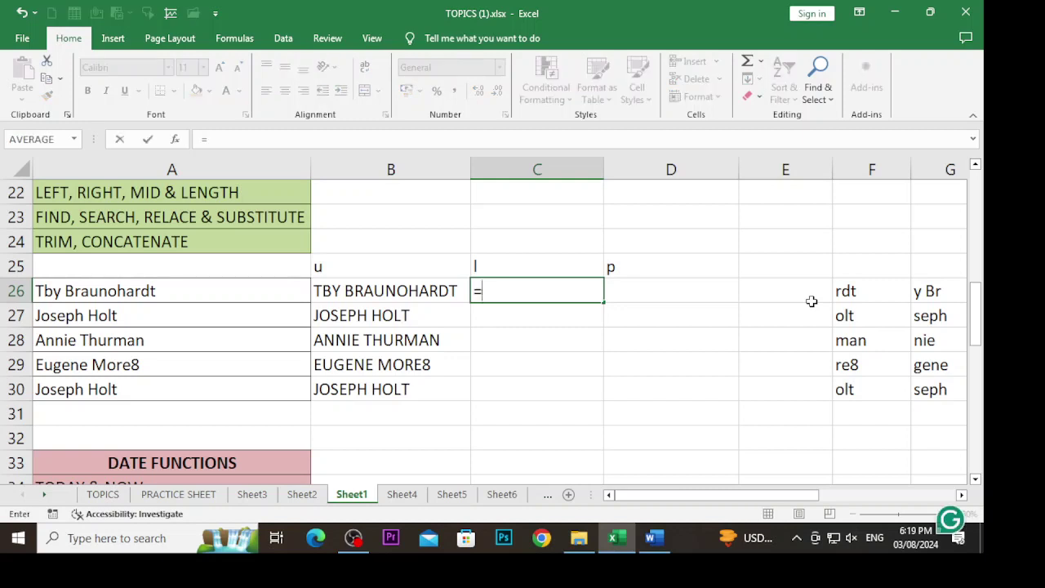
text(low)
key(Tab)
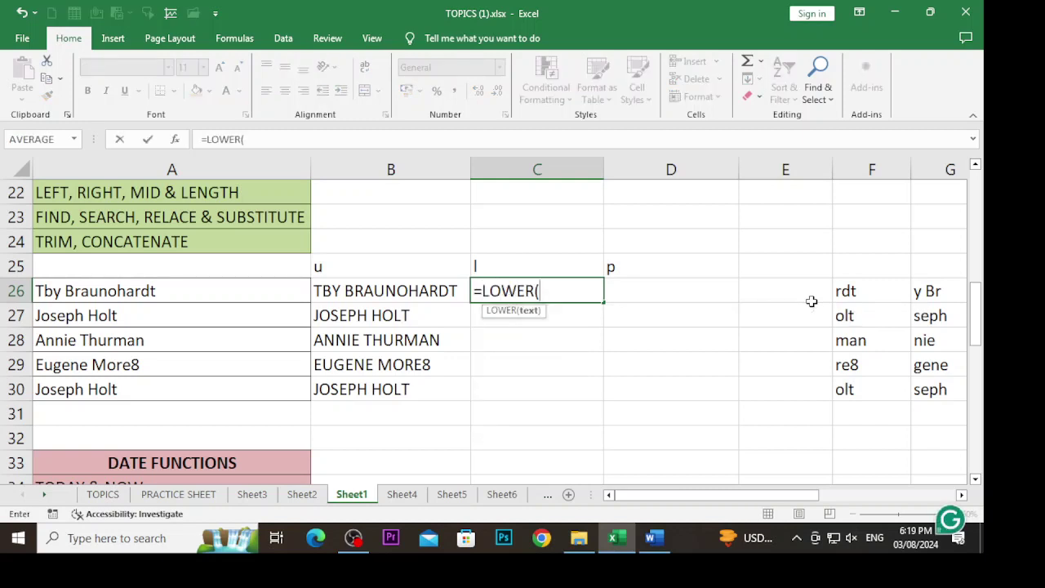
click(294, 290)
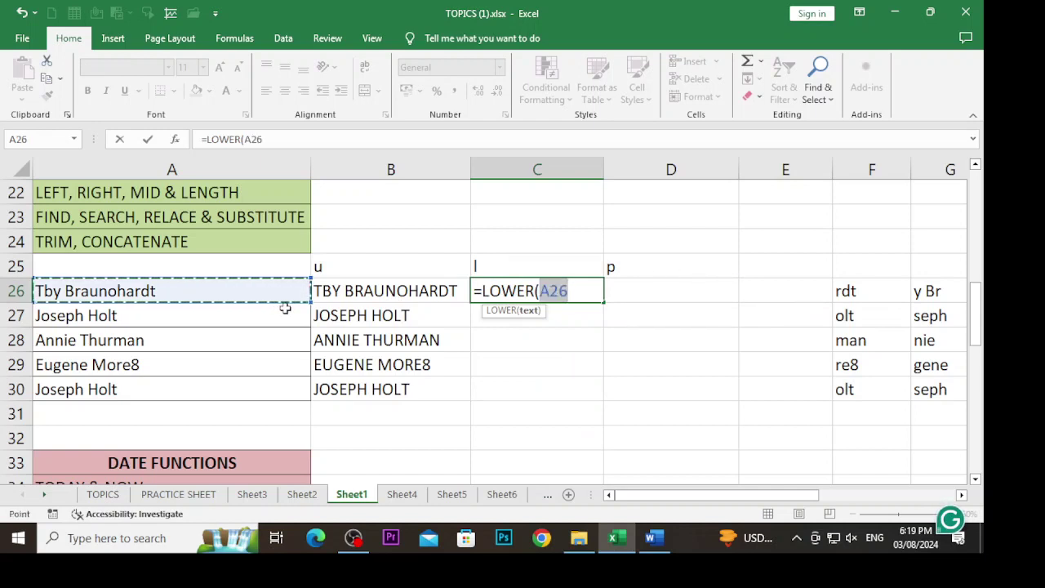
text())
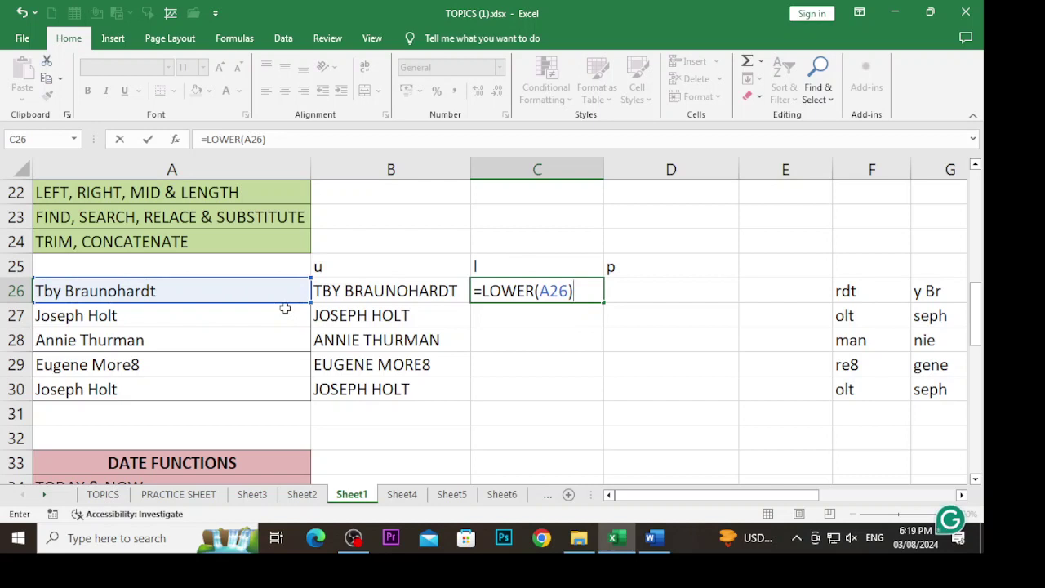
key(Return)
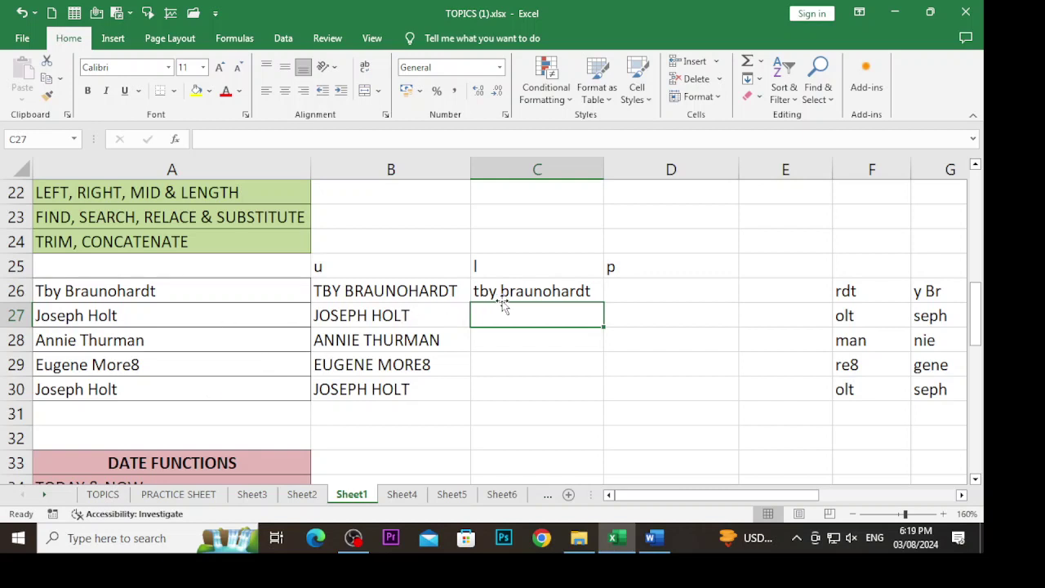
drag(502, 300, 501, 381)
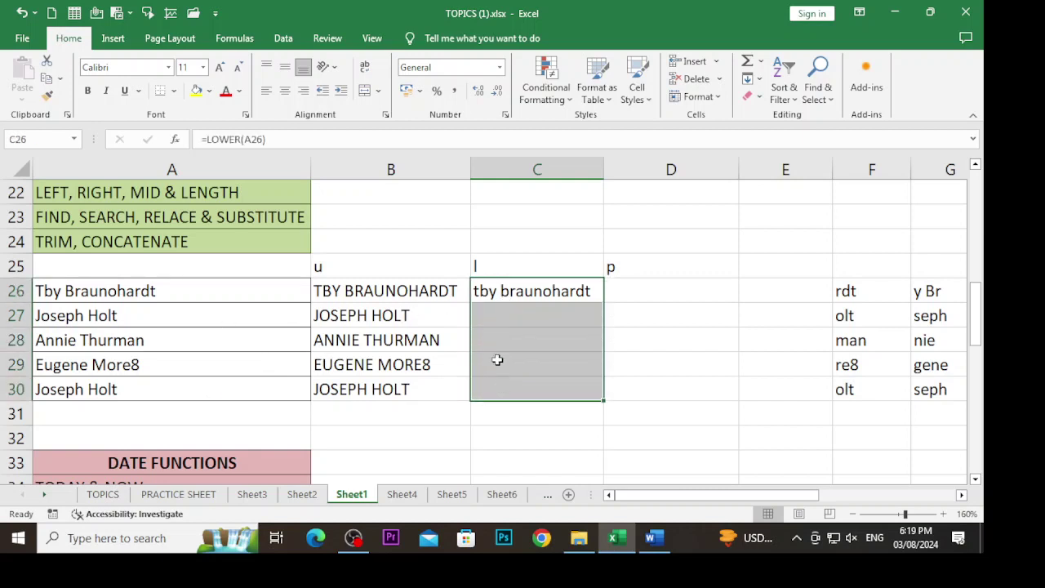
key(ctrl+d)
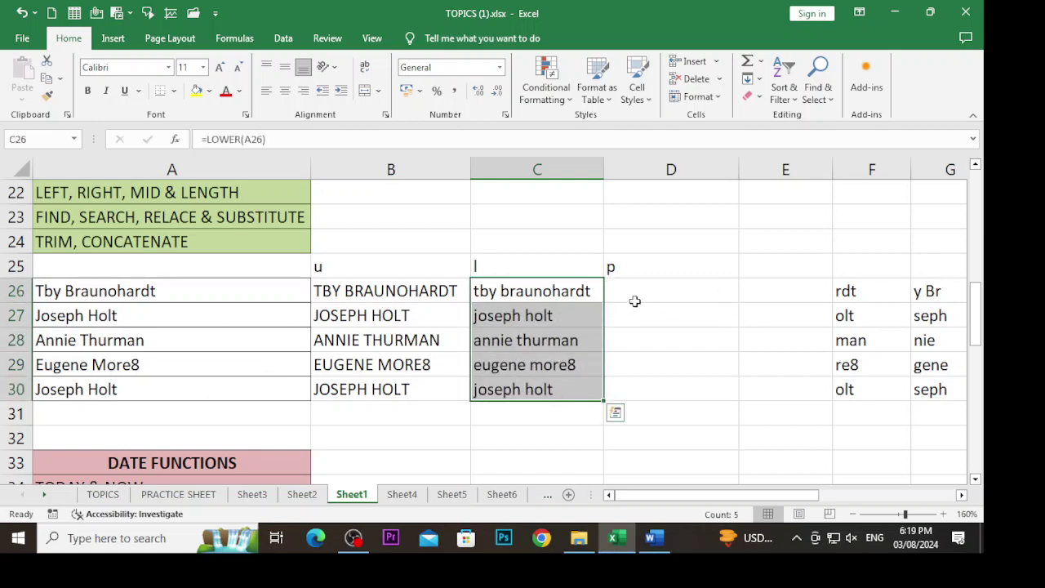
click(635, 302)
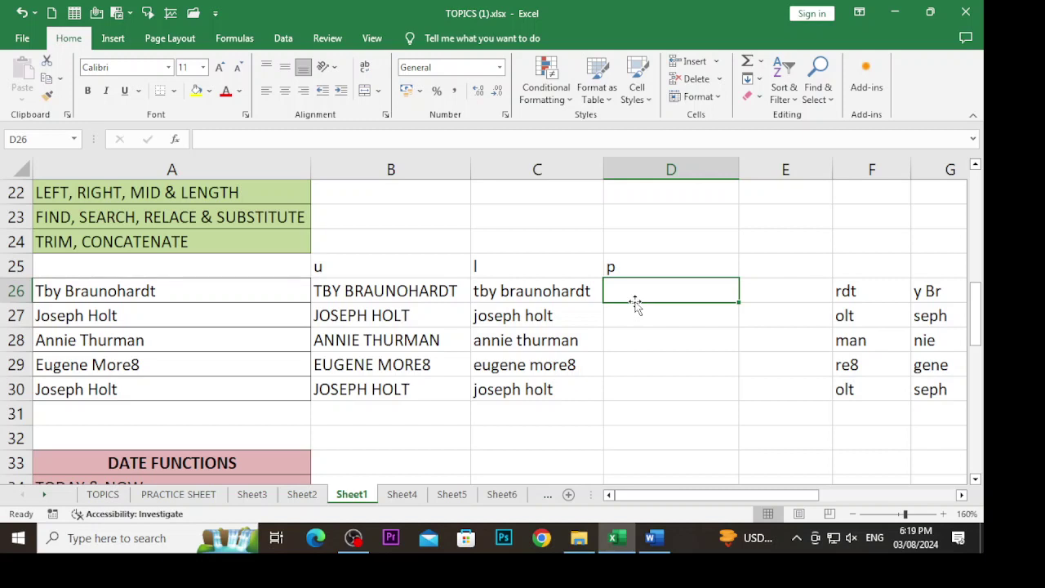
text(=pro)
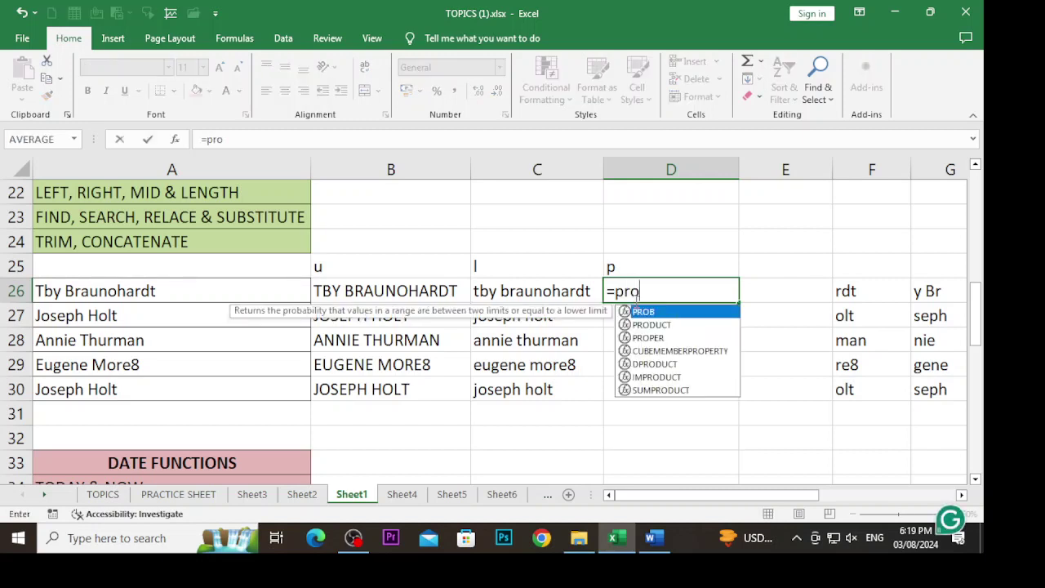
text(p)
key(Tab)
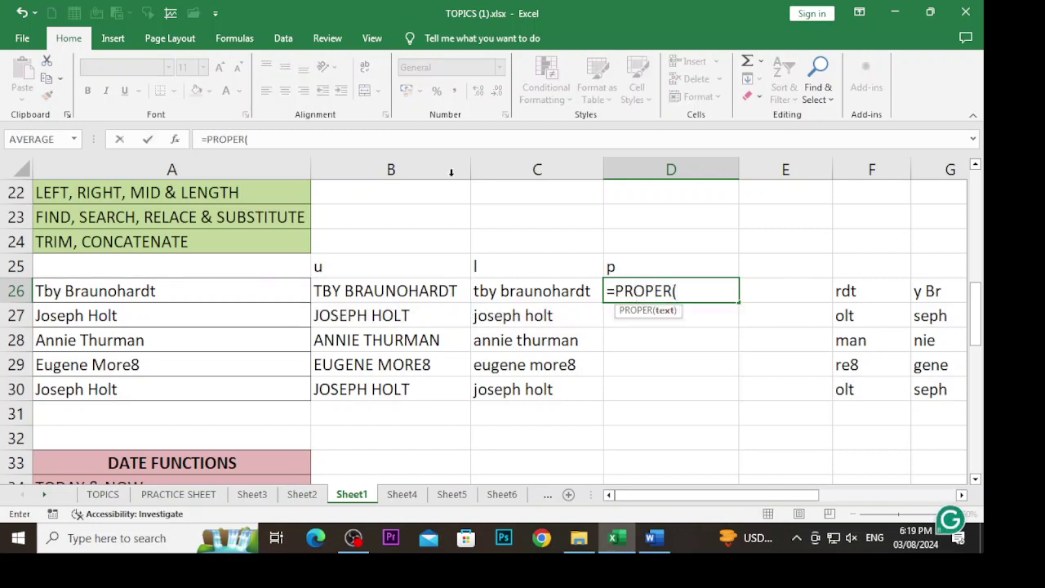
click(274, 288)
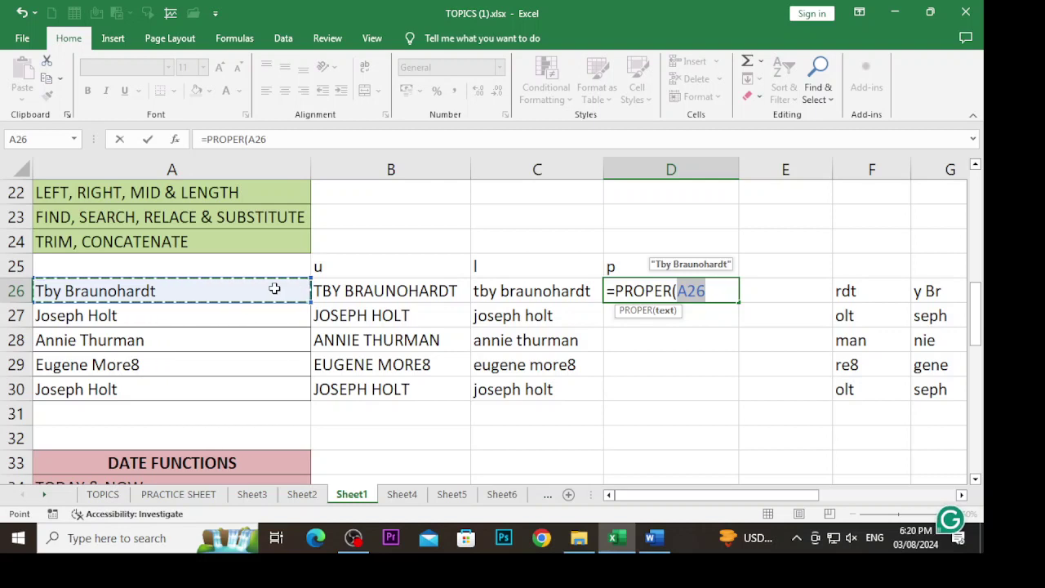
key(BackSpace)
key(BackSpace)
key(BackSpace)
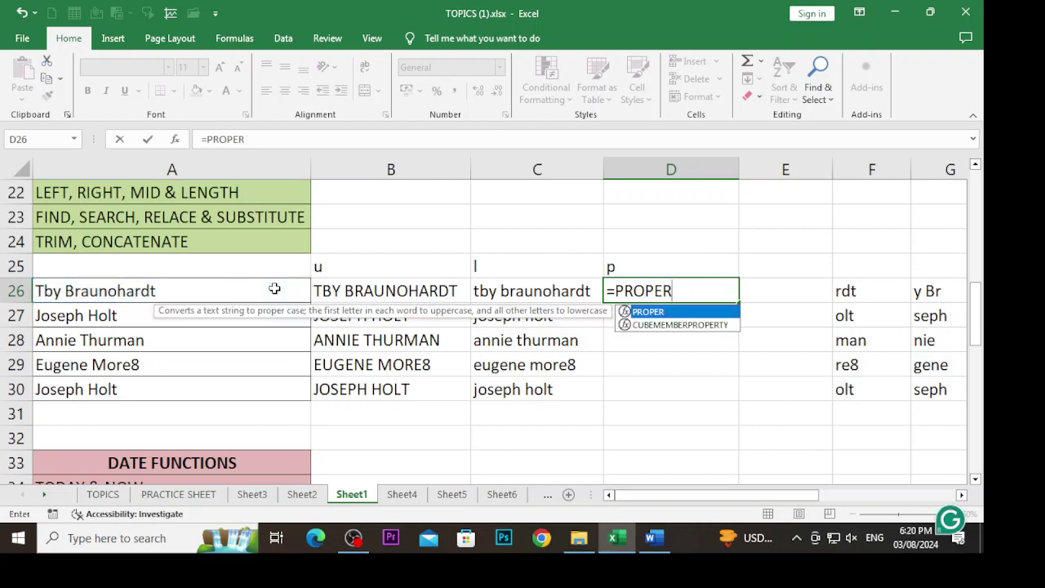
text(()
click(406, 291)
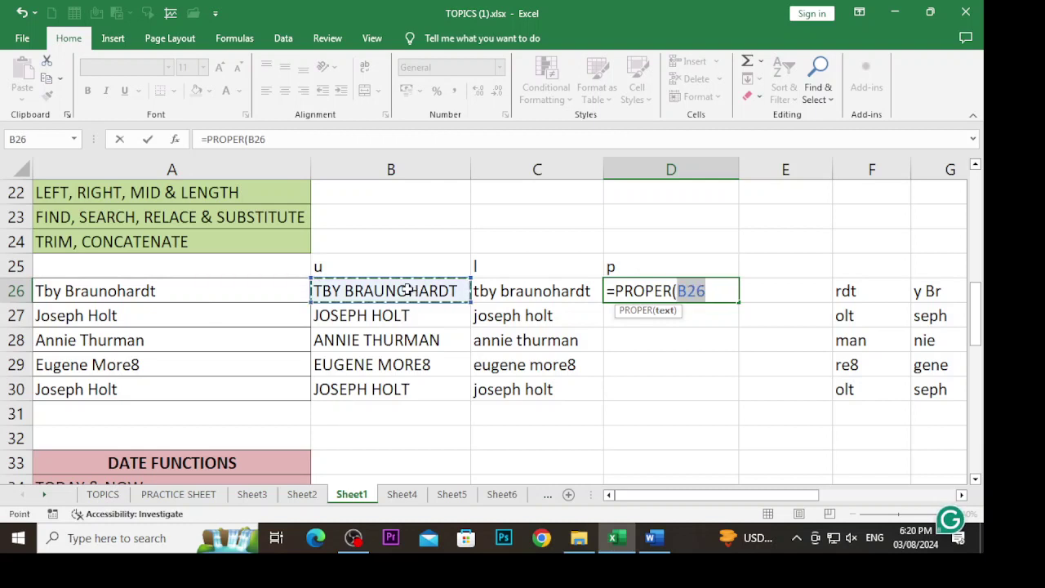
text())
key(Return)
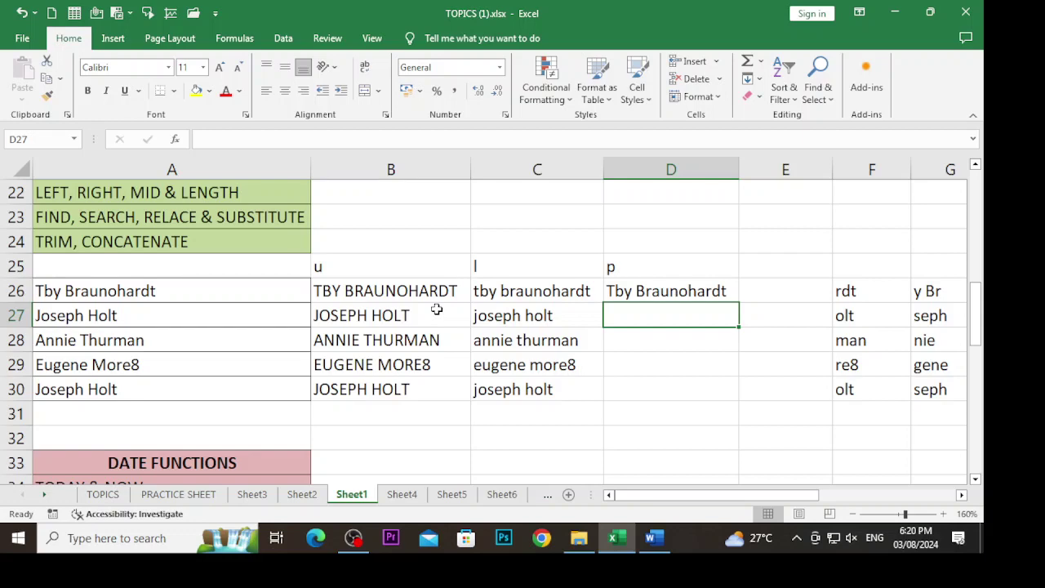
key(alt+Tab)
key(alt+Tab)
key(alt+Tab)
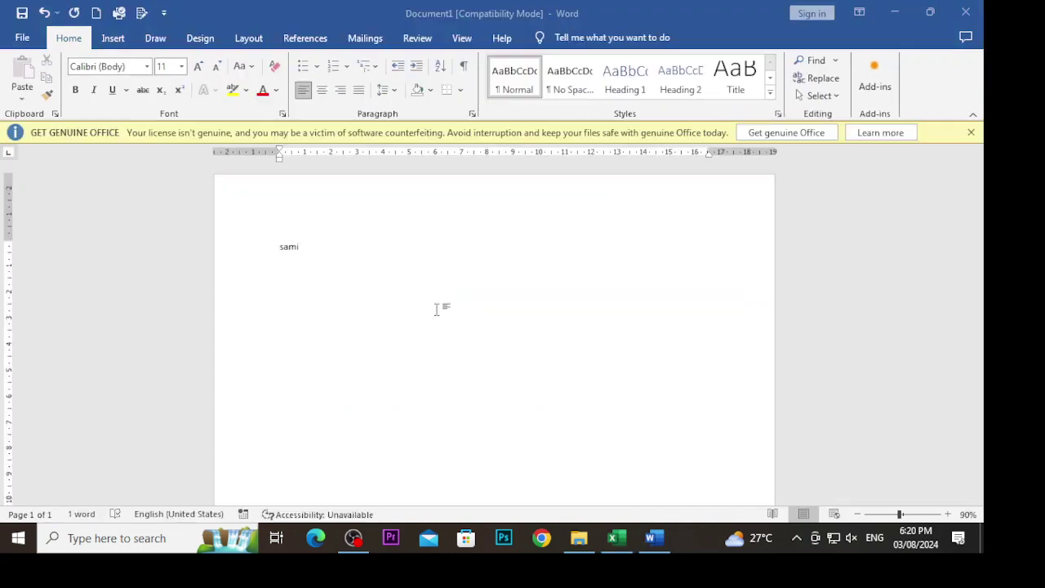
key(alt+Tab)
key(alt+Tab)
key(alt+Tab)
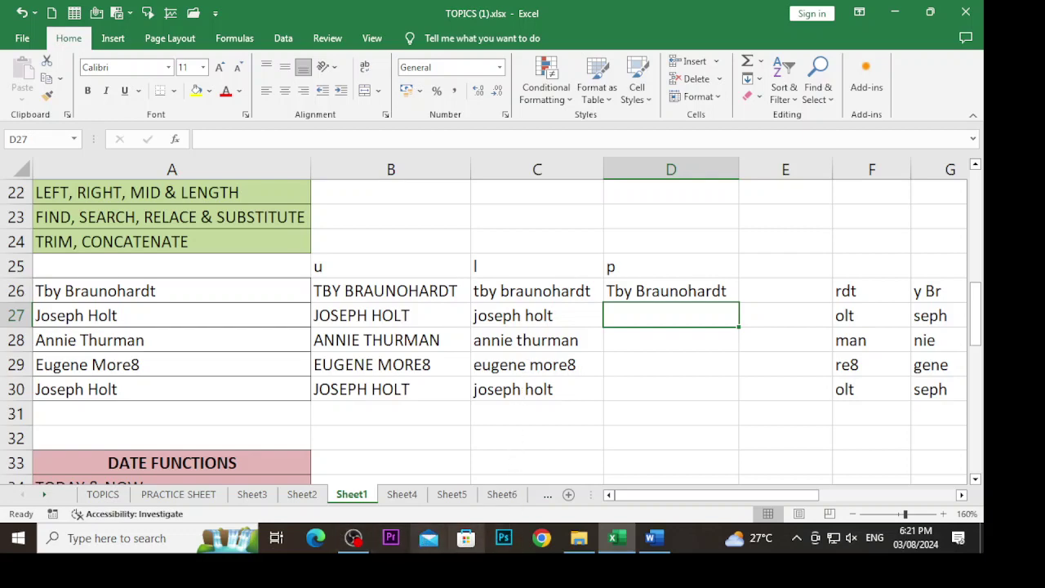
click(576, 543)
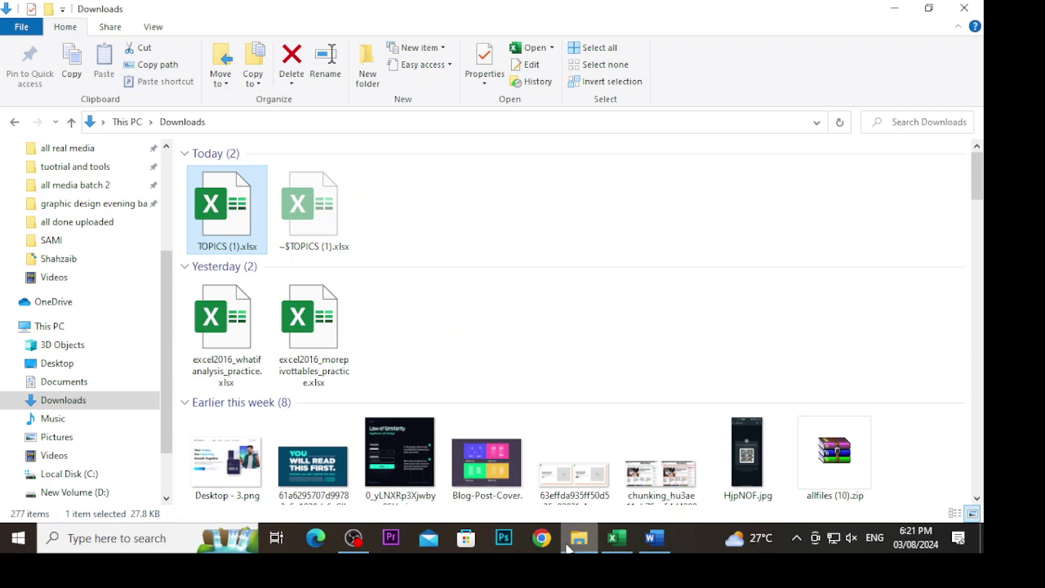
key(alt+Tab)
key(alt+Tab)
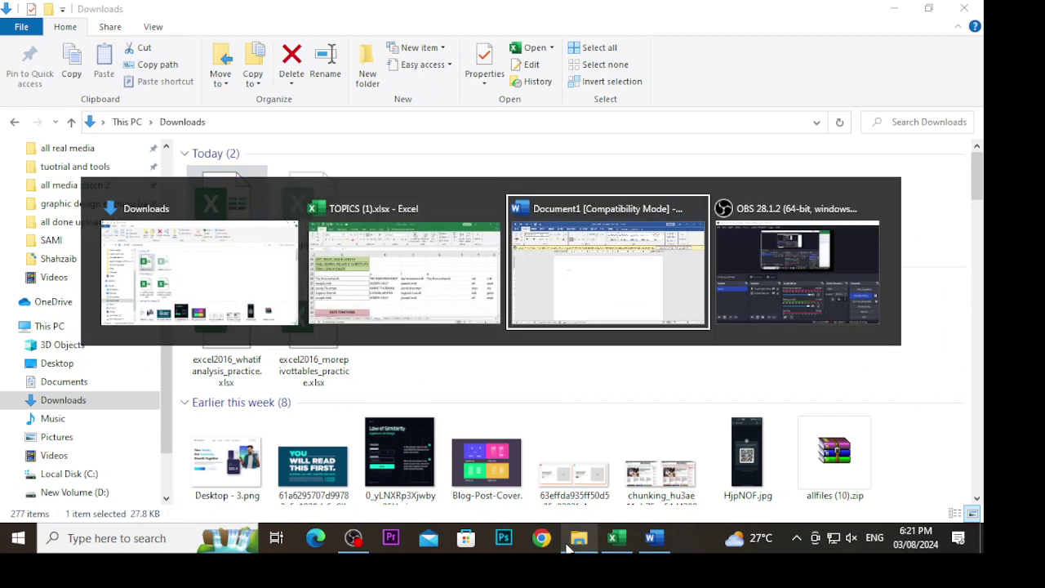
key(alt+shift+Tab)
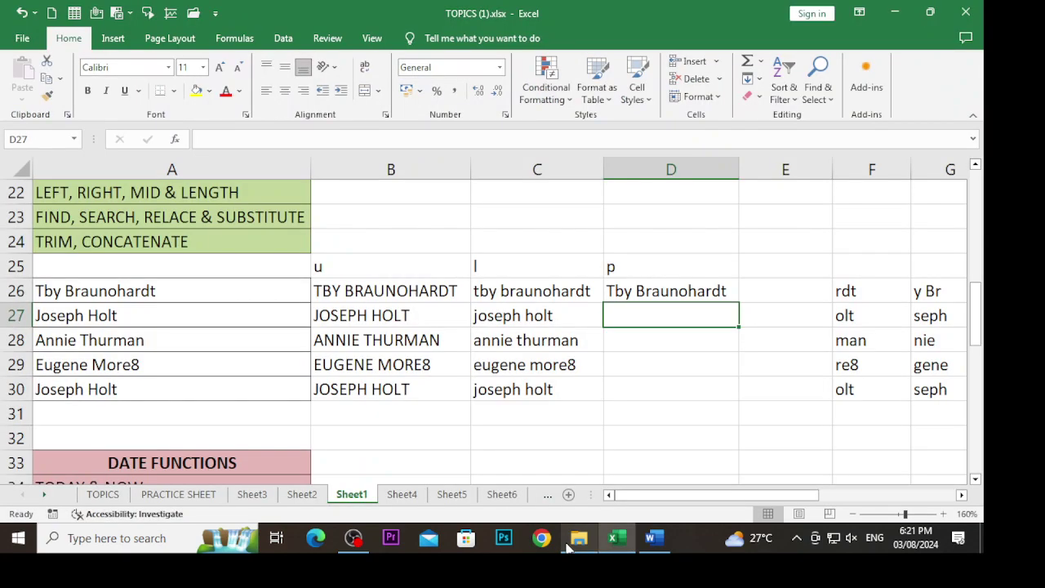
Fill D26's PROPER formula down through D30 and check the results
drag(627, 295, 646, 389)
key(ctrl+d)
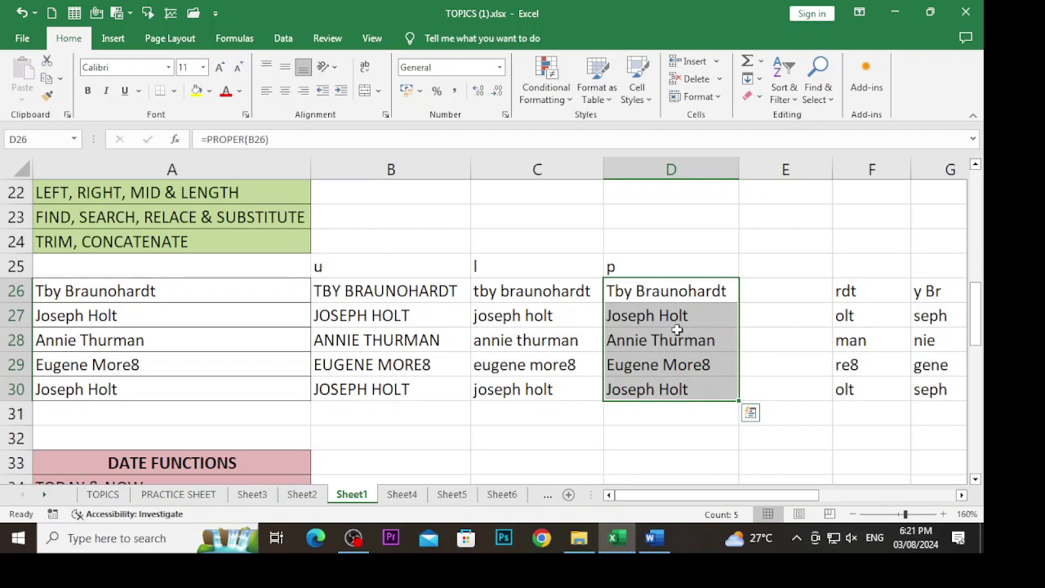
scroll(469, 289, up, 1)
scroll(393, 282, down, 1)
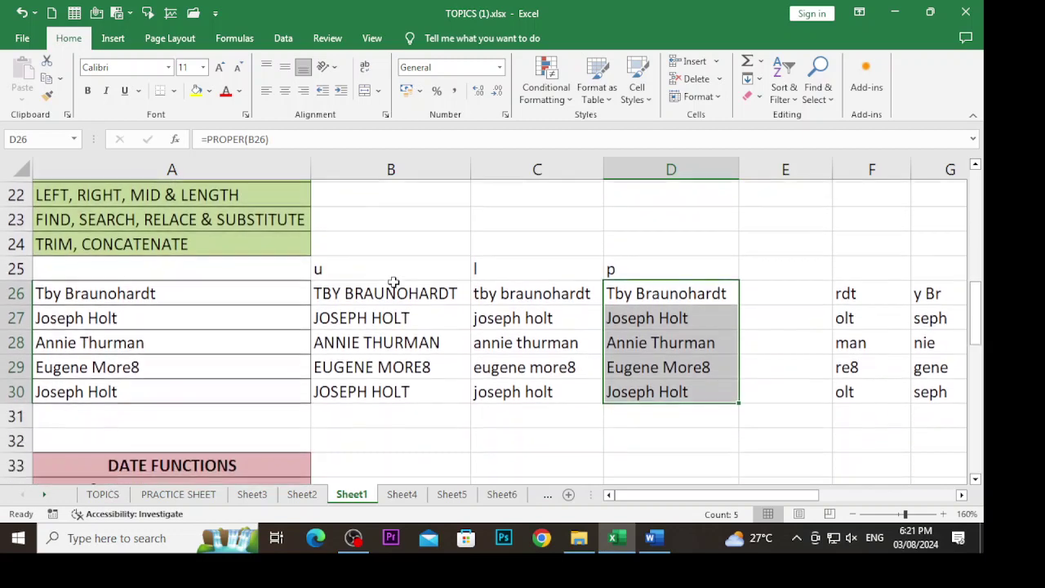
scroll(394, 282, up, 1)
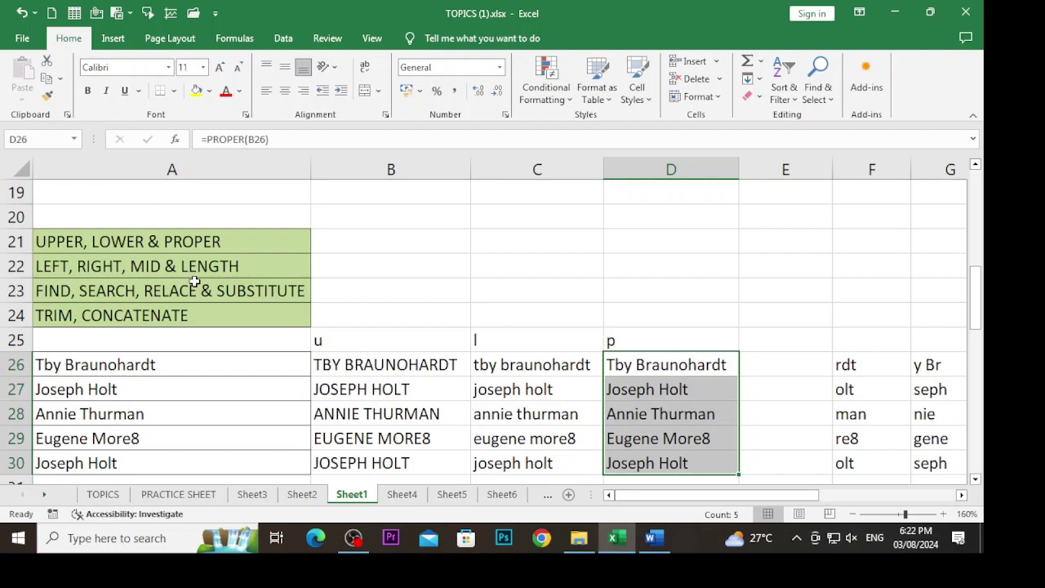
scroll(478, 224, down, 1)
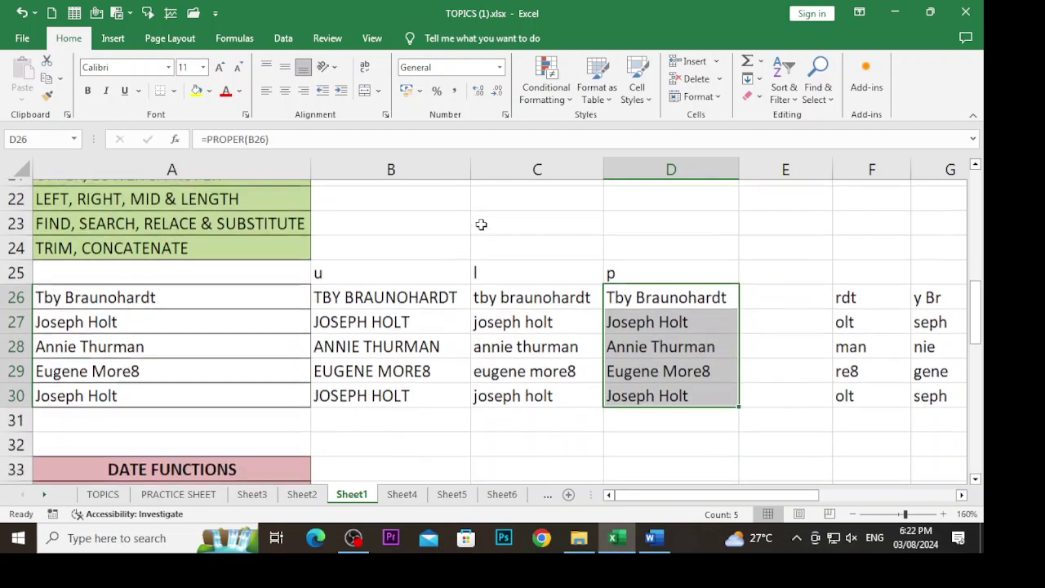
scroll(494, 245, up, 1)
scroll(438, 324, down, 1)
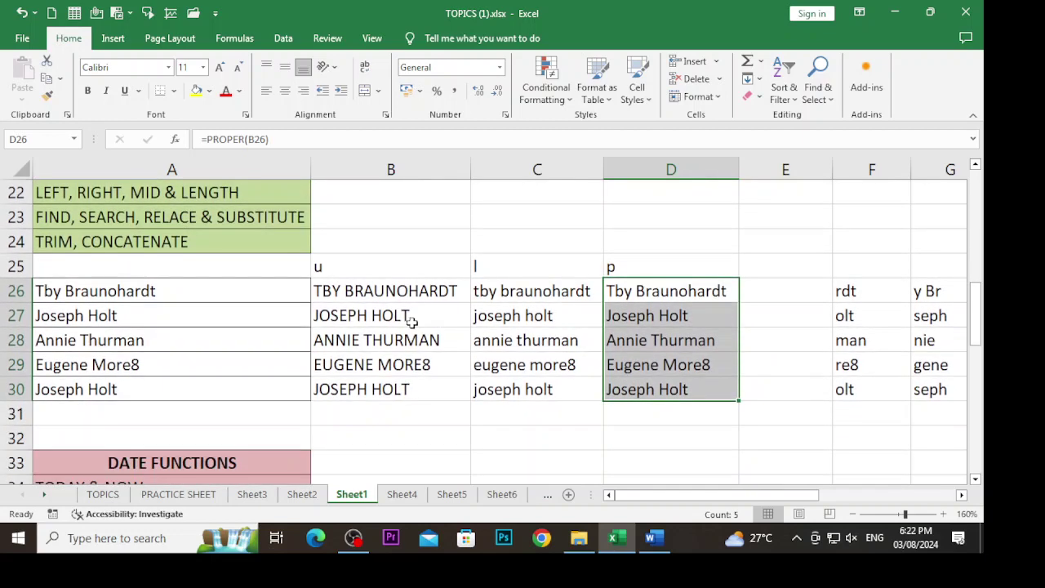
scroll(411, 320, up, 1)
scroll(608, 390, down, 1)
Group columns B through D from the Data tab and collapse the group
drag(400, 169, 676, 166)
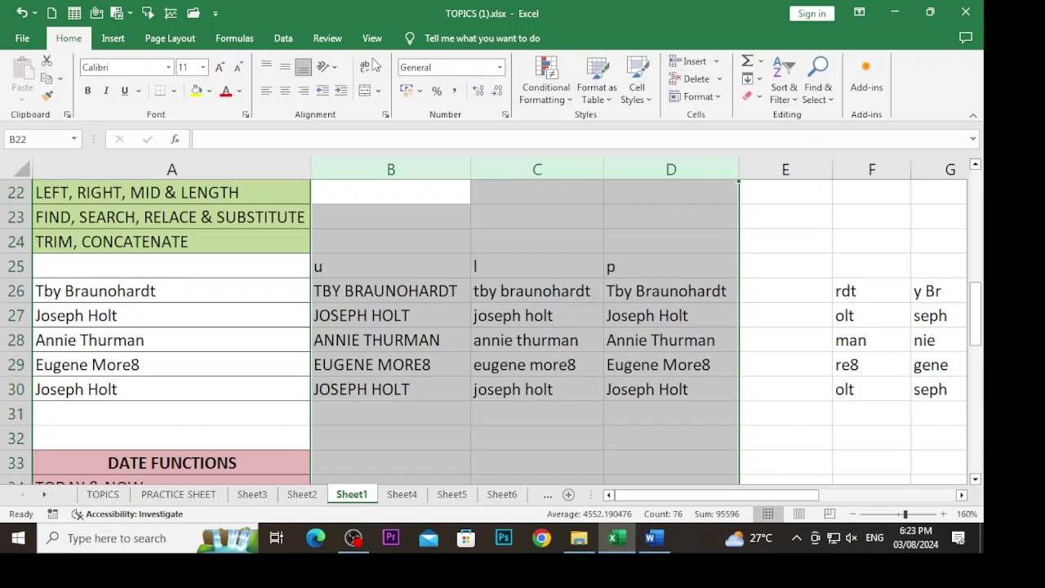
click(283, 39)
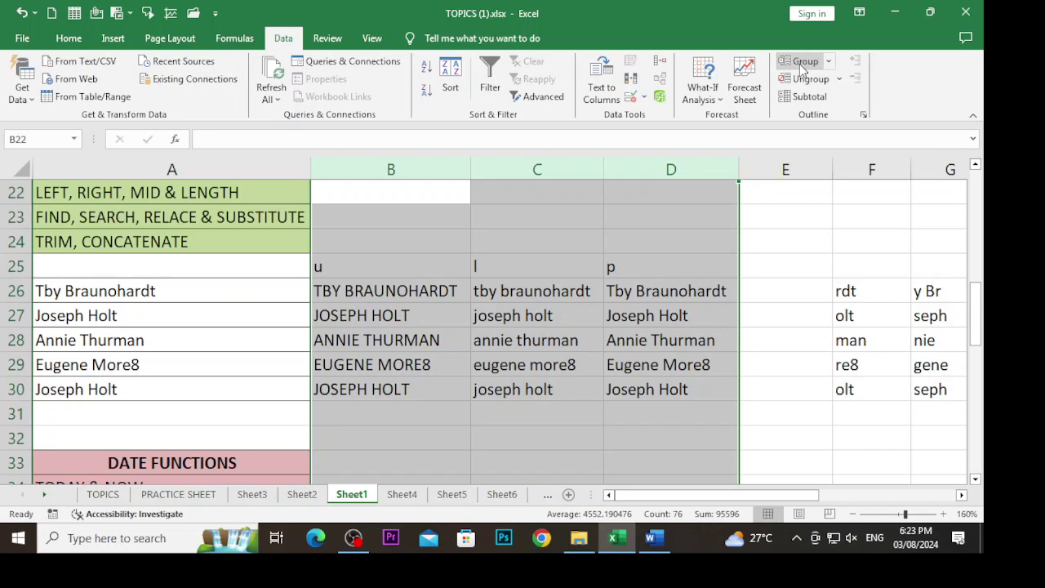
click(800, 64)
click(786, 170)
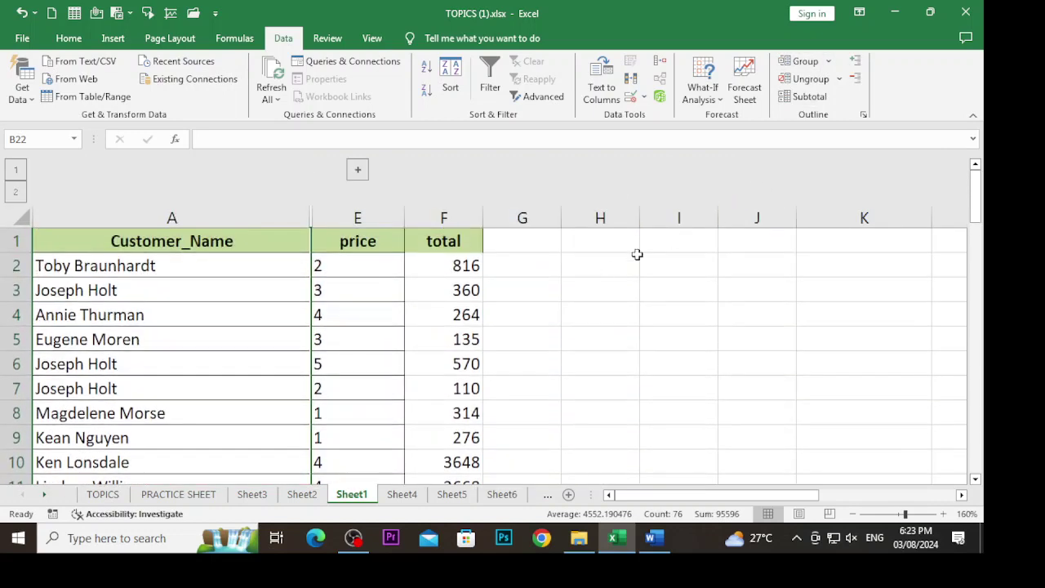
Expand the B–D column group to check it, then collapse it again
scroll(629, 496, down, 4)
scroll(620, 496, down, 3)
scroll(621, 496, down, 2)
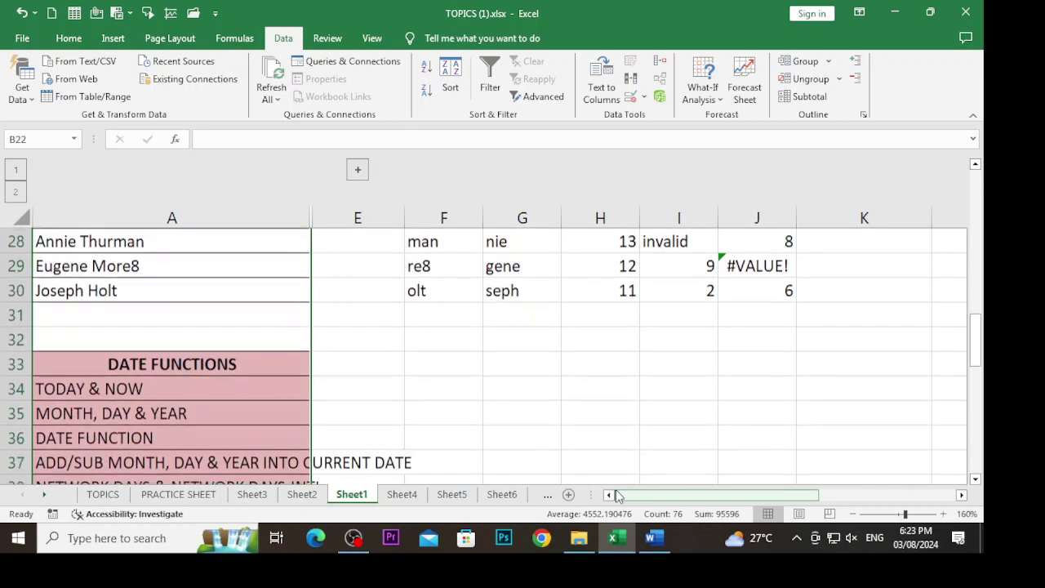
scroll(621, 497, up, 2)
scroll(459, 413, down, 1)
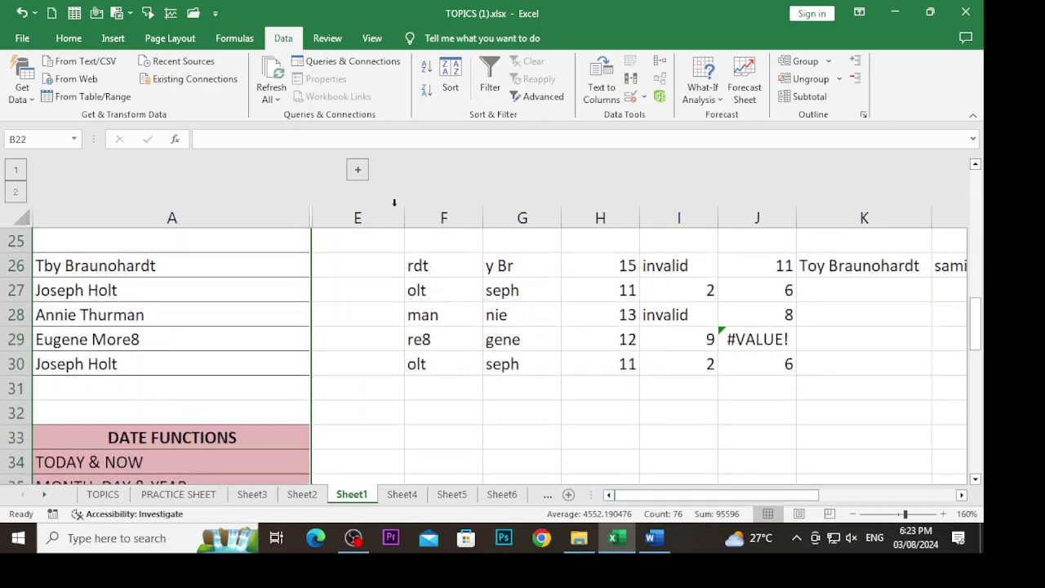
click(357, 172)
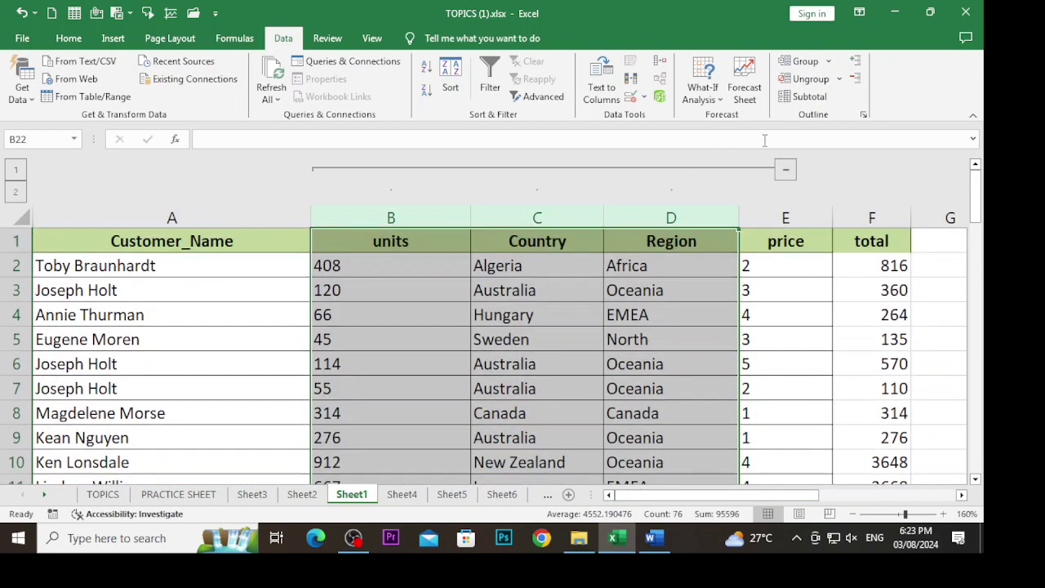
click(783, 171)
Delete the old results in F26:J30 and select cell E25
scroll(454, 378, down, 4)
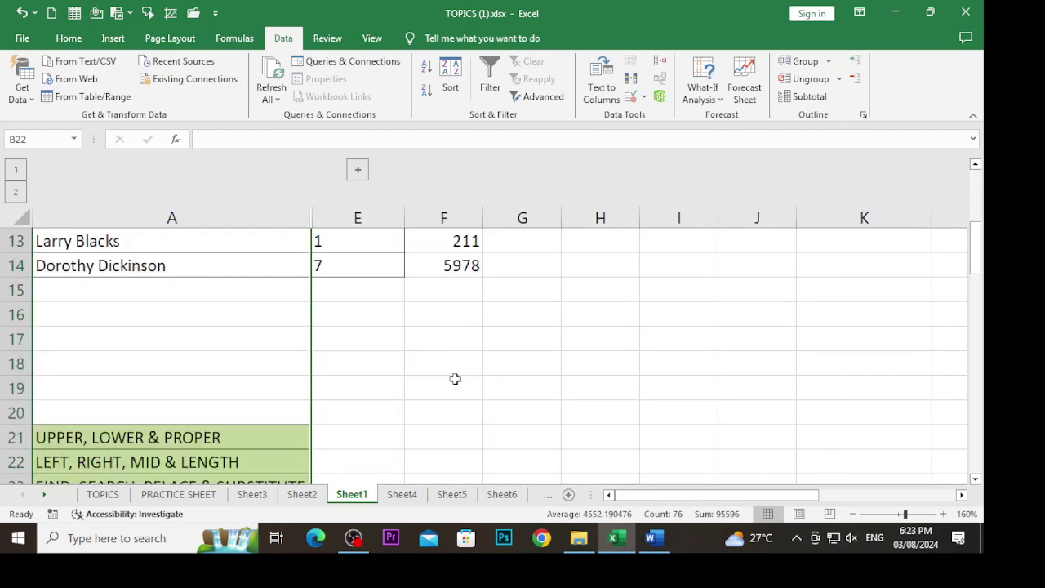
scroll(454, 378, down, 3)
scroll(454, 378, down, 1)
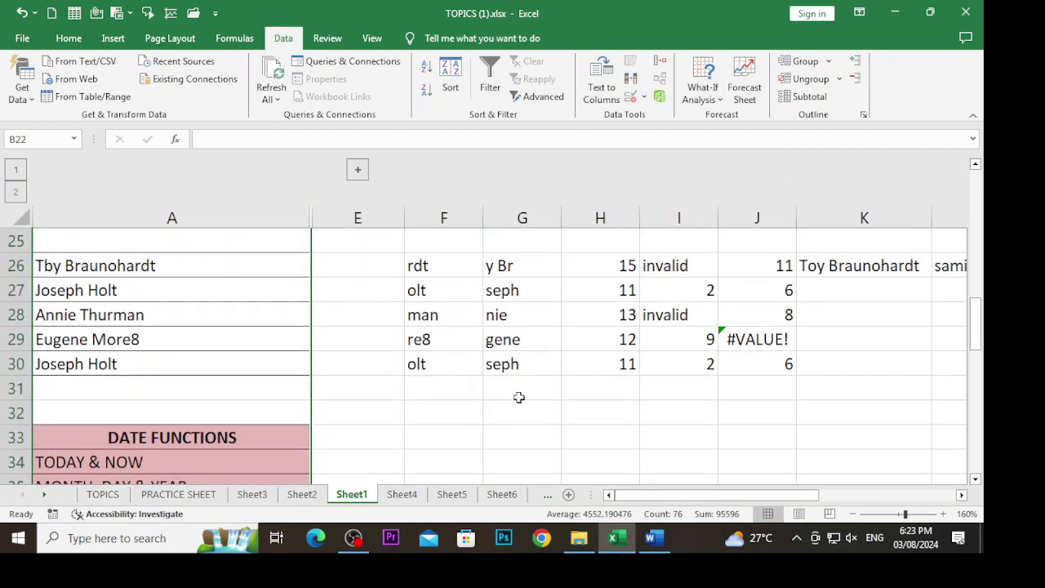
mouse_move(438, 265)
mouse_down()
mouse_move(559, 263)
mouse_move(777, 369)
mouse_up()
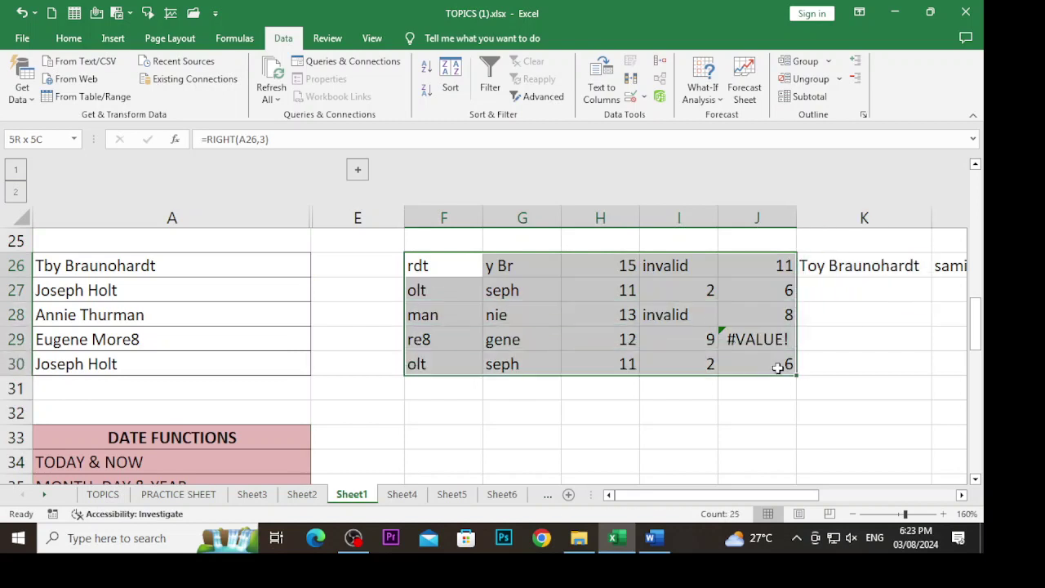
key(Delete)
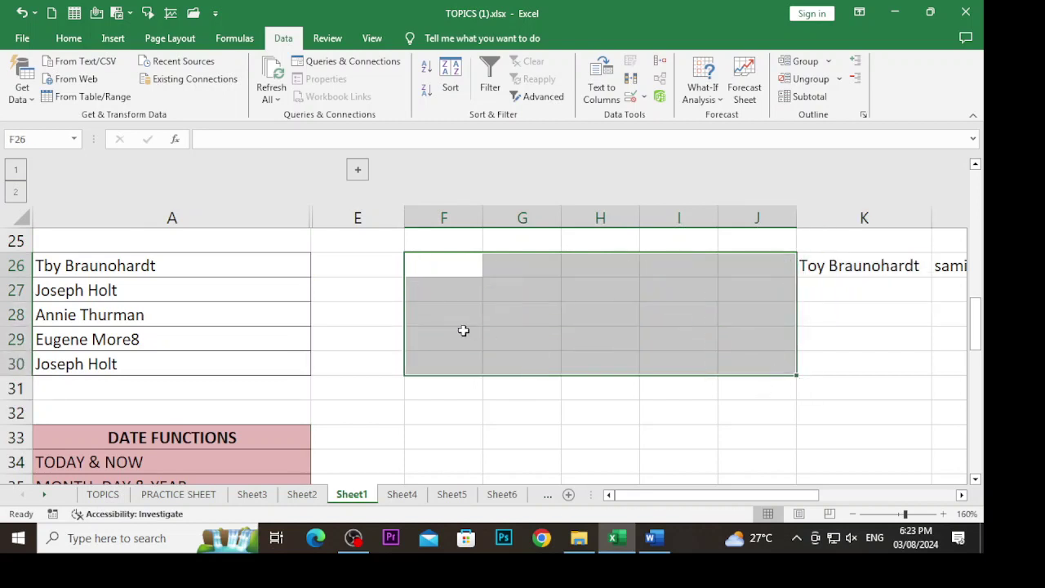
click(462, 329)
click(420, 263)
click(357, 270)
click(347, 246)
scroll(425, 357, up, 1)
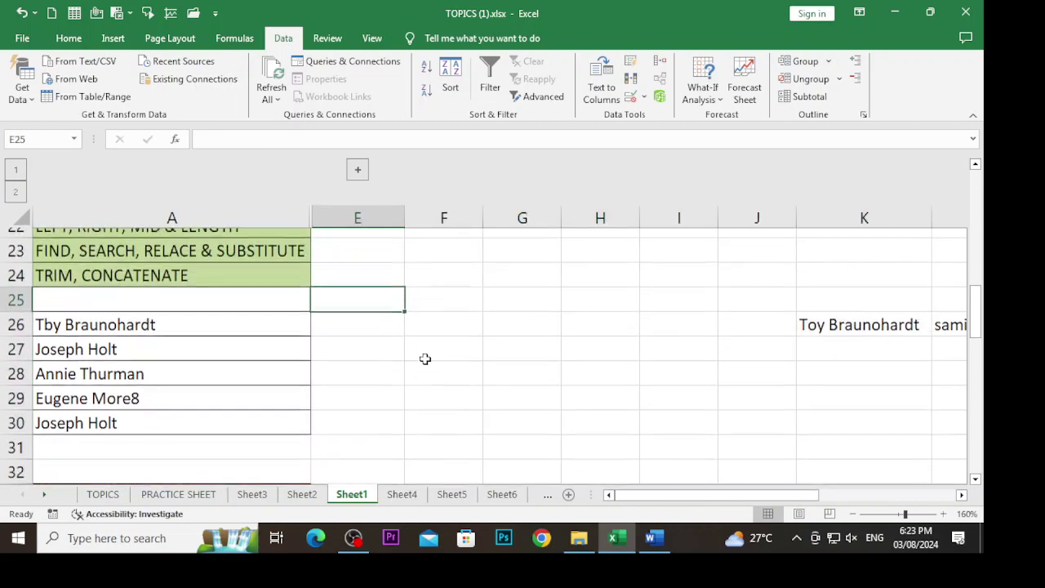
scroll(278, 373, up, 1)
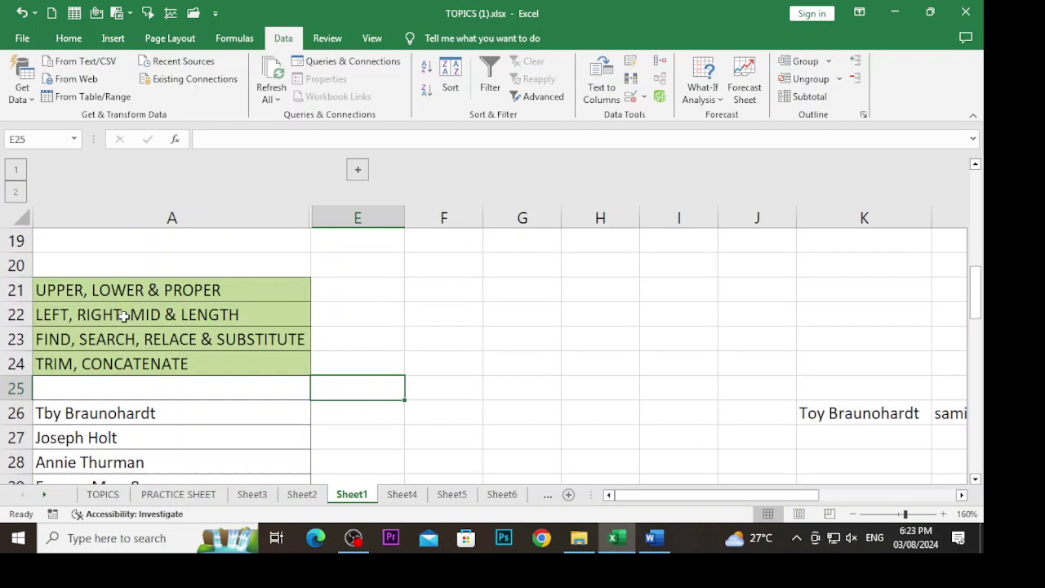
scroll(349, 348, down, 1)
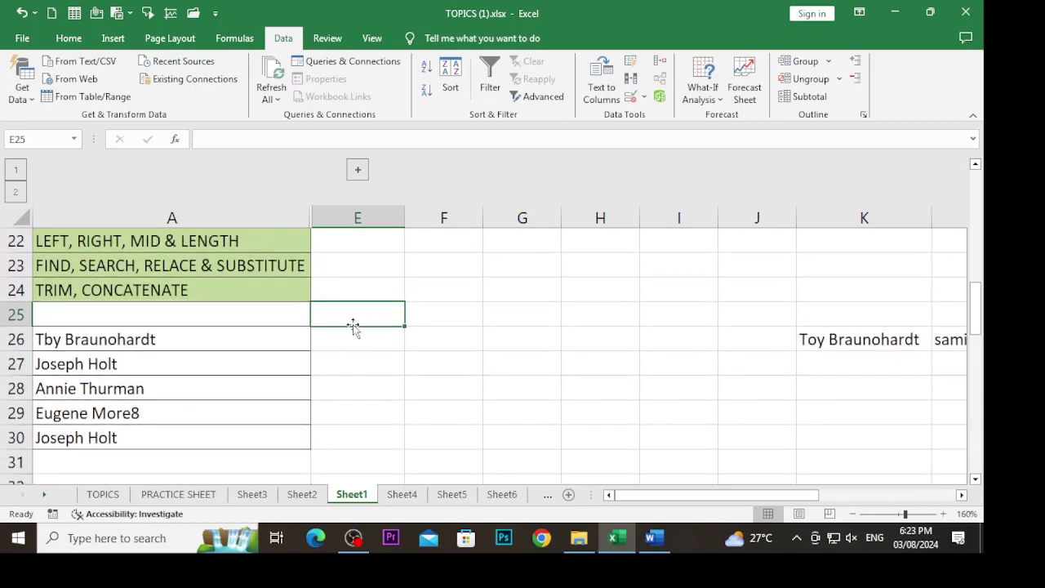
Enter the headers left, right, mid and len across E25:H25
text(le)
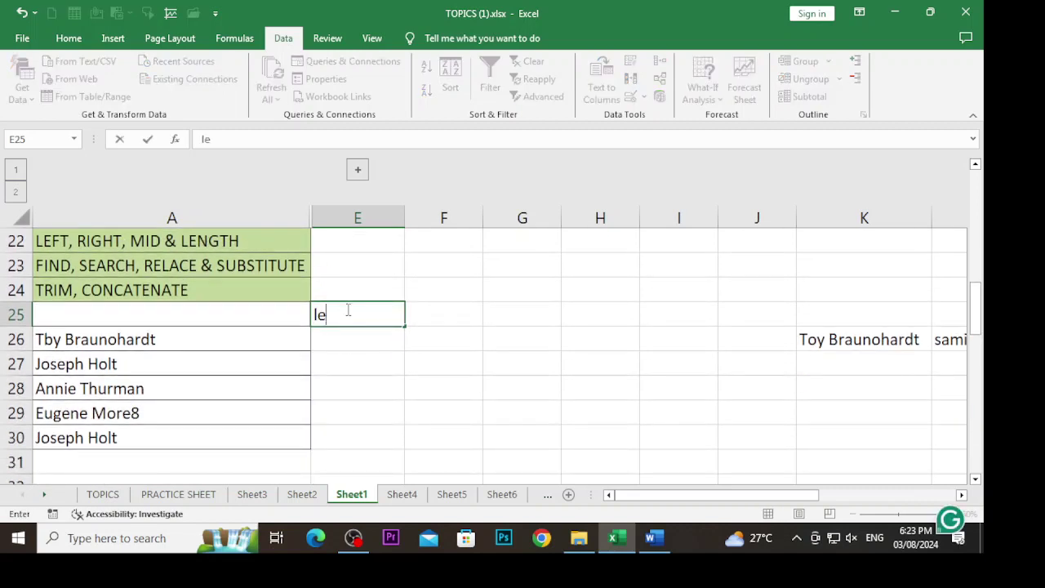
text(ft)
key(Tab)
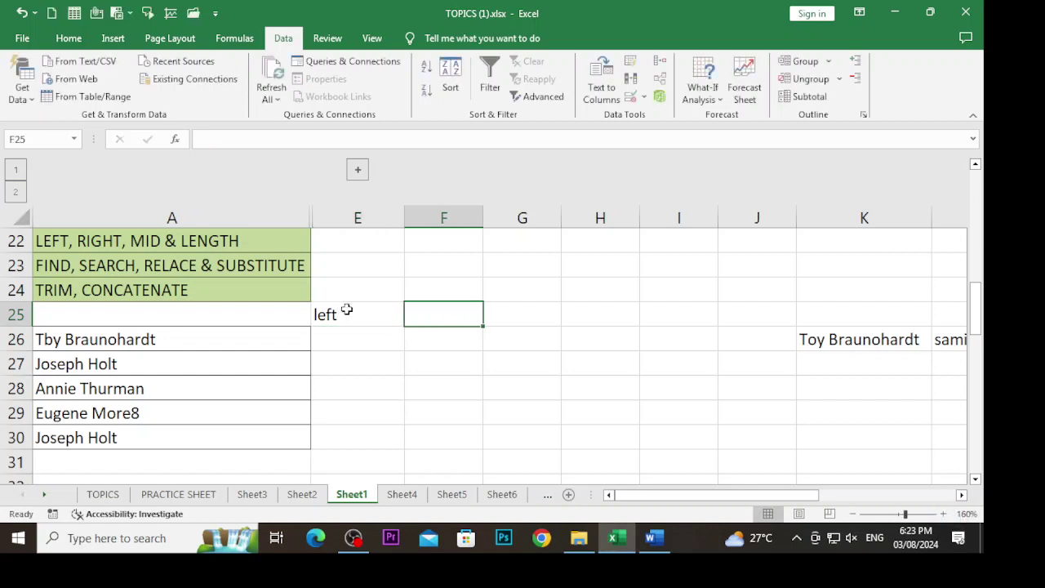
text(right)
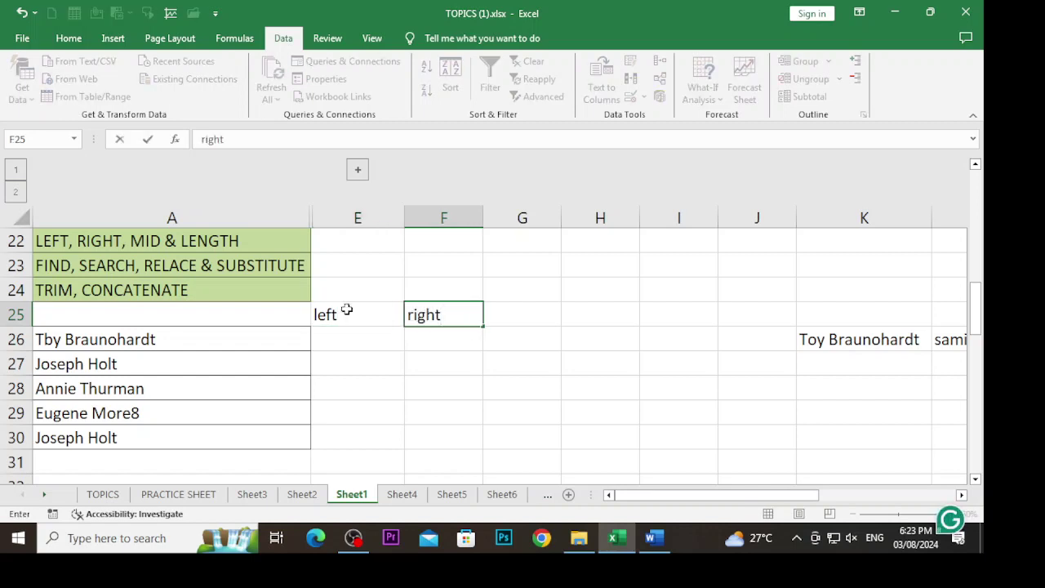
key(Tab)
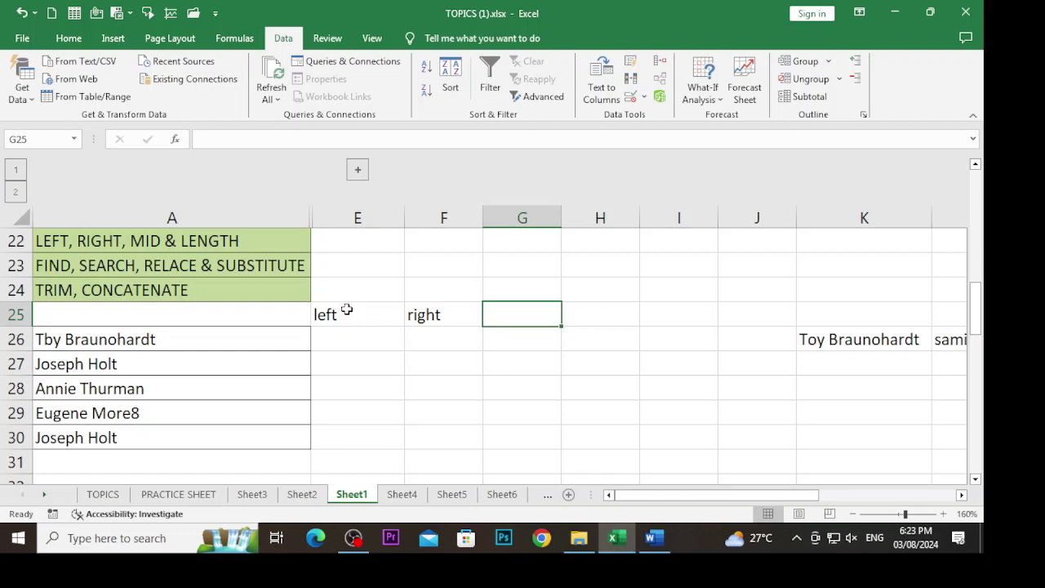
text(mid)
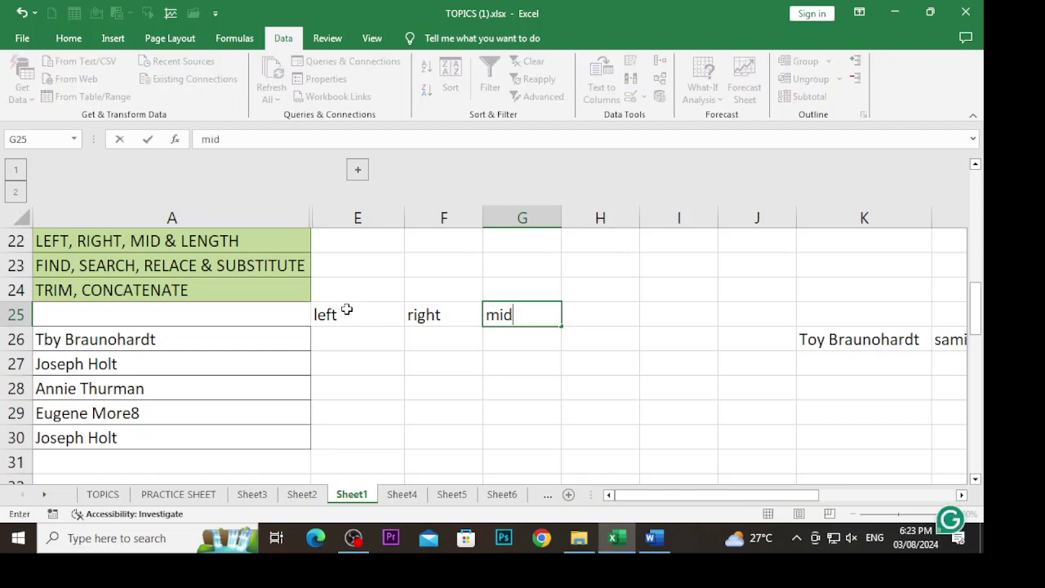
key(Tab)
text(len)
key(Tab)
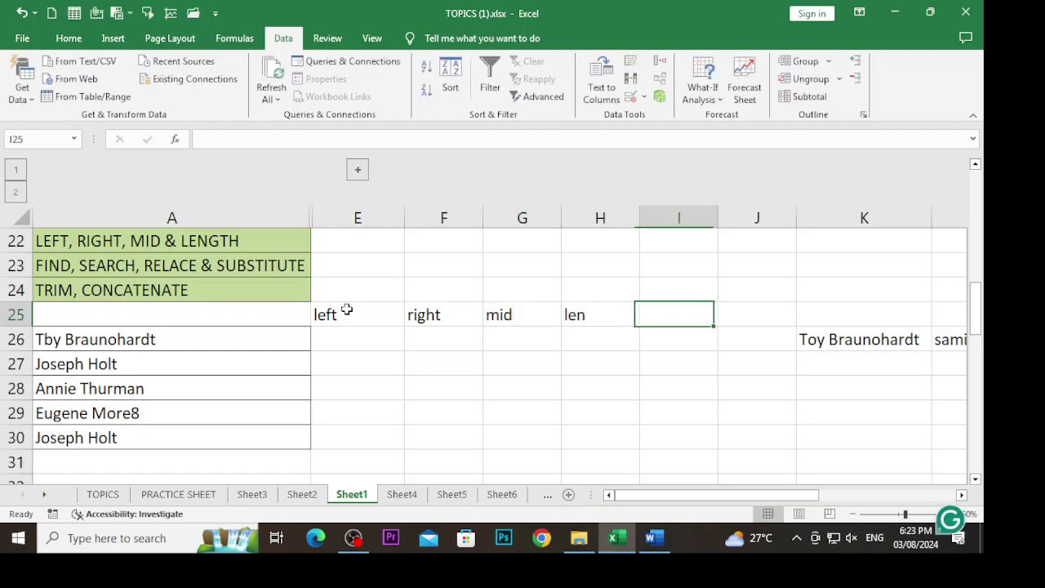
key(Return)
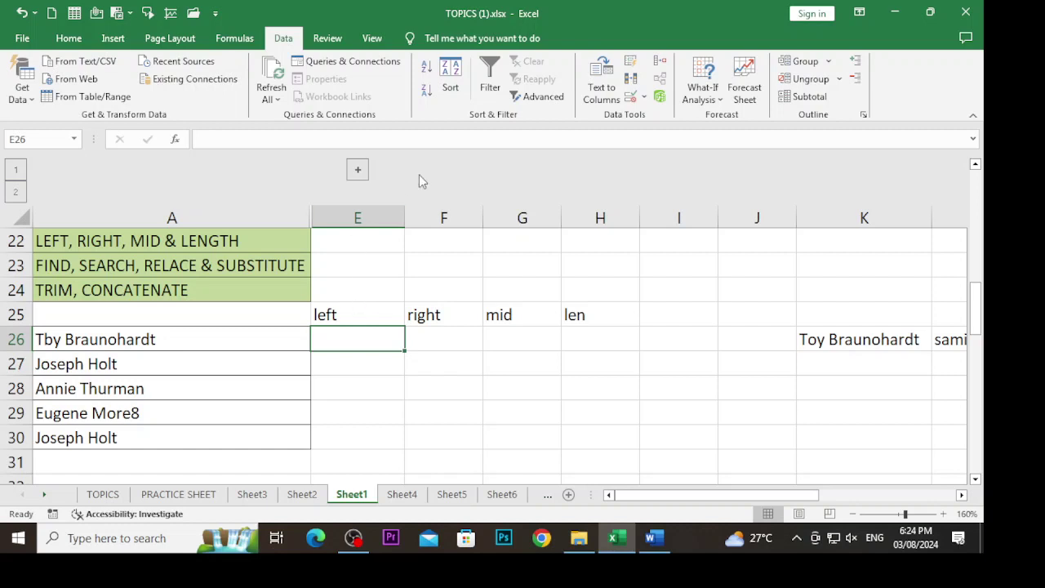
Return to the Home ribbon and scroll to bring the headers and names into view
click(69, 43)
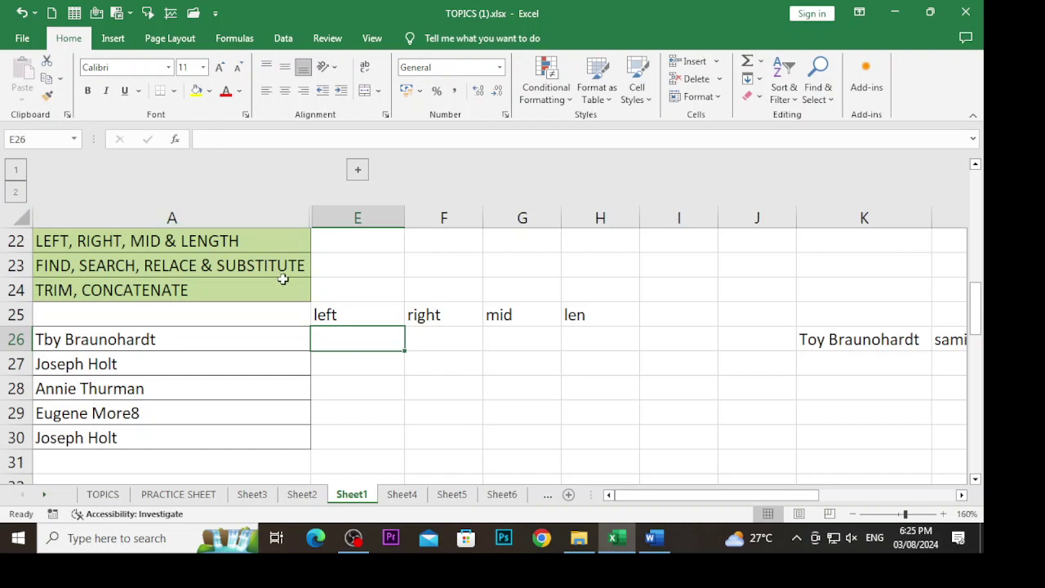
scroll(333, 329, down, 1)
scroll(333, 329, up, 1)
scroll(345, 385, down, 1)
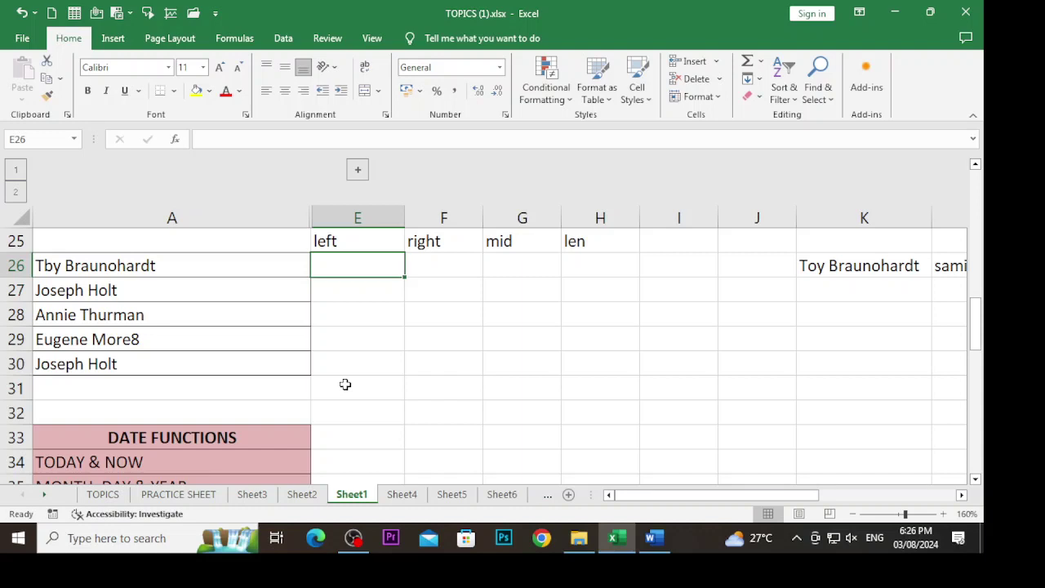
Begin a formula in cell E26 with an equals sign
text(=)
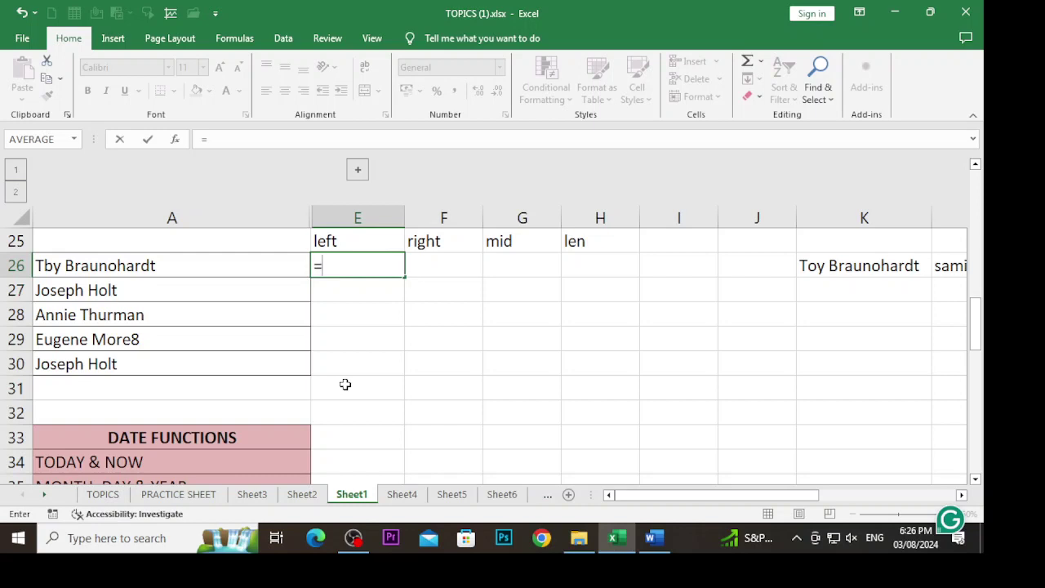
Insert the LEFT function in E26 with A26 as its text argument
text(lef)
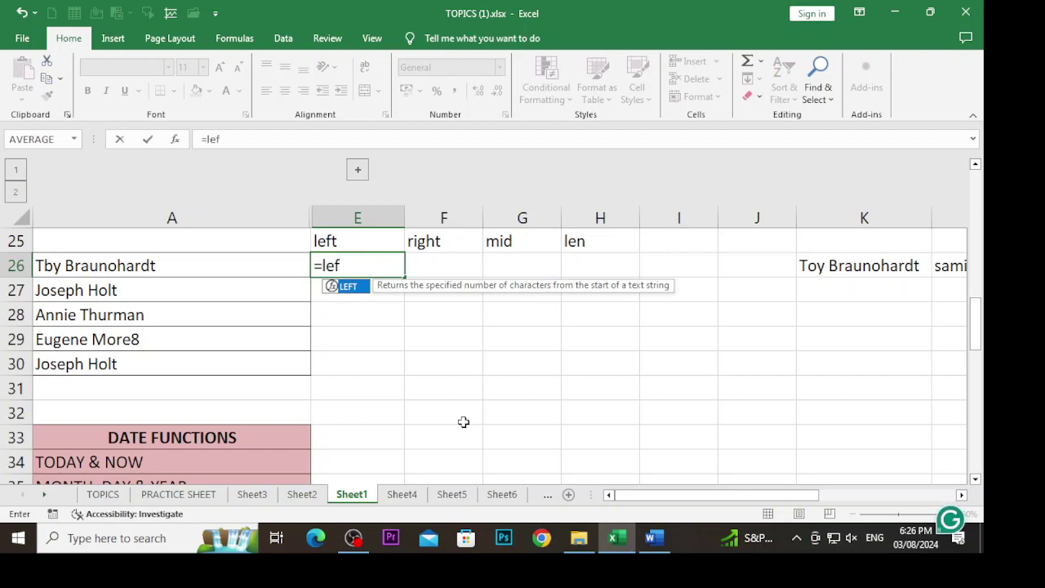
key(Tab)
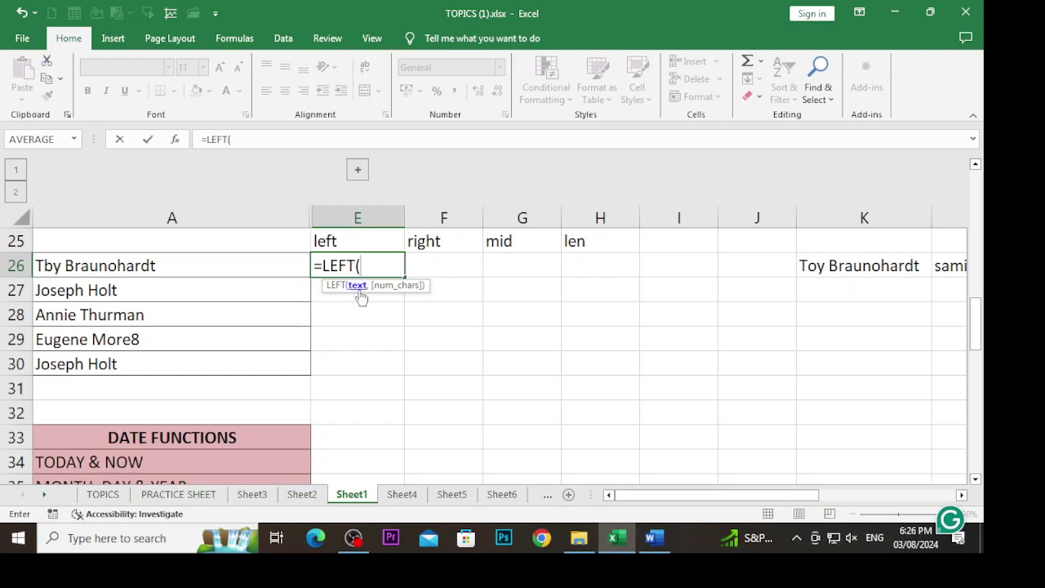
click(229, 275)
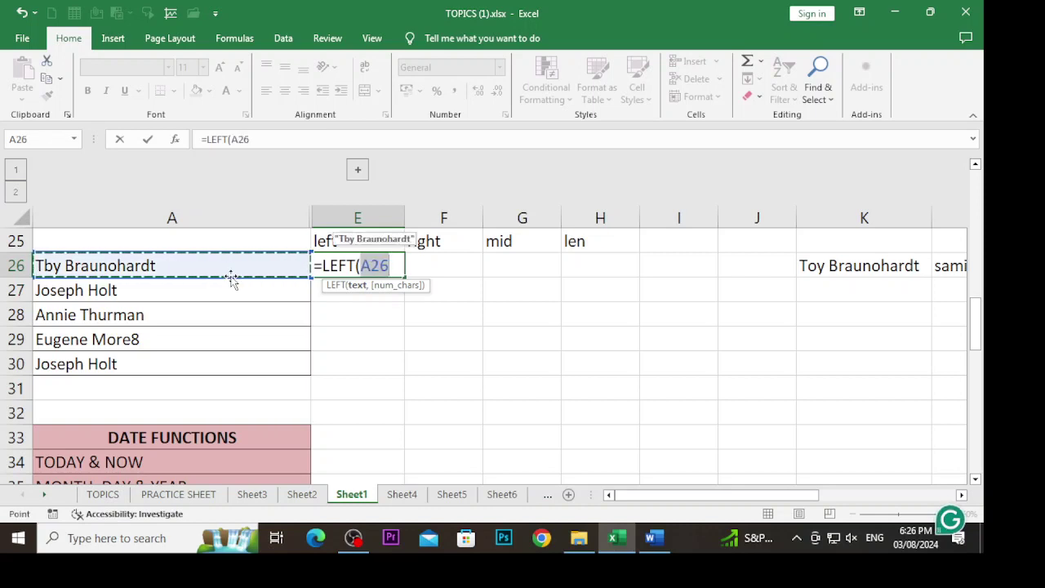
Complete and commit E26's formula as =LEFT(A26,3)
text(,)
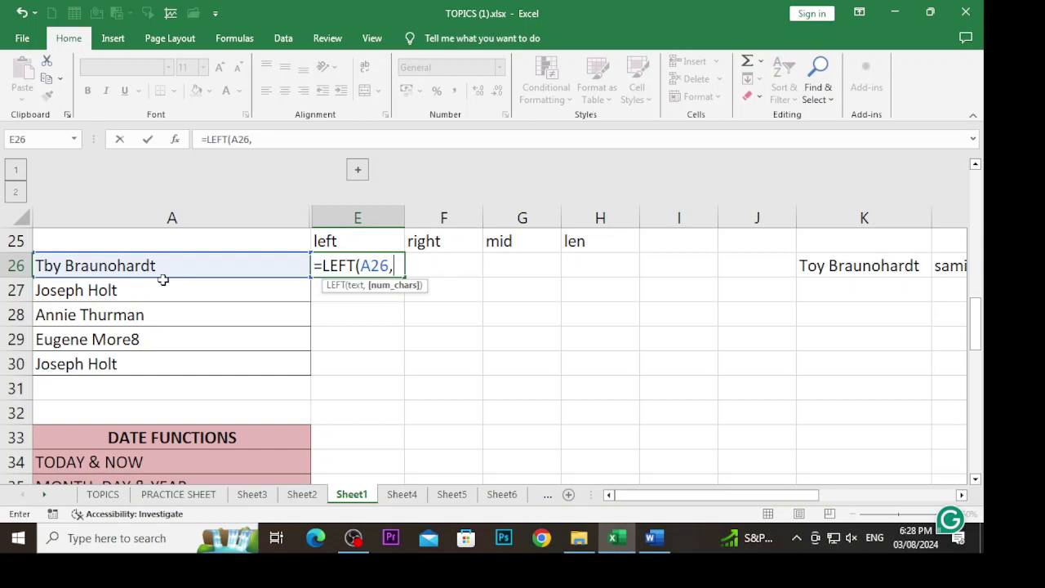
text(3)
text())
key(Return)
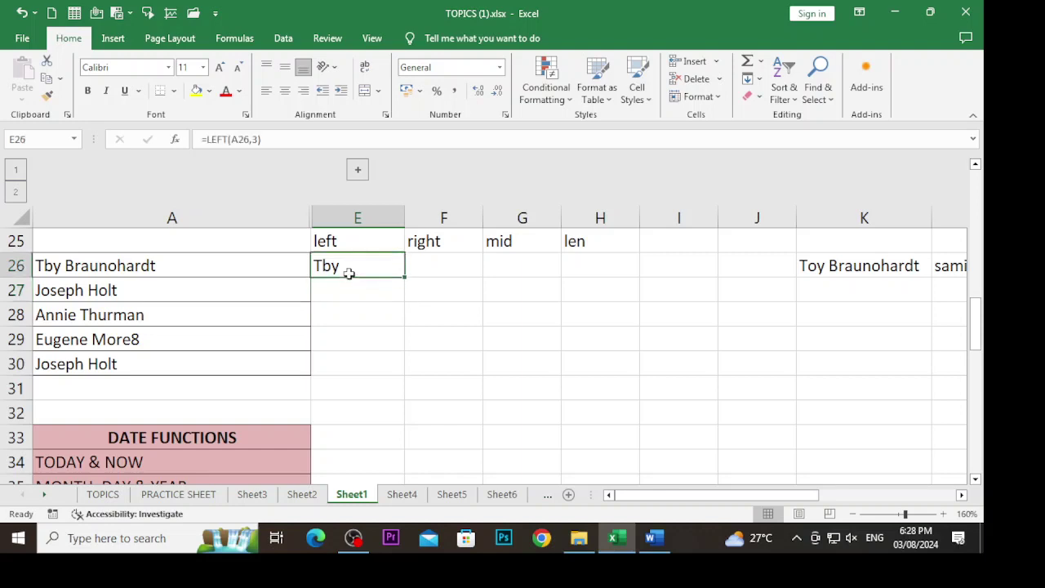
Revise the character count to 4, then 6, giving =LEFT(A26,6)
double_click(349, 270)
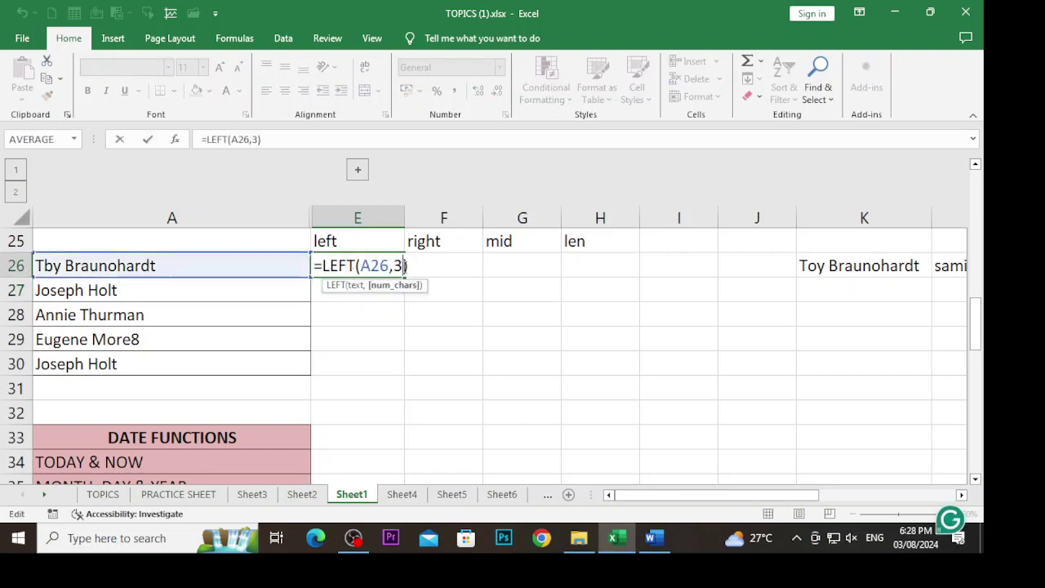
click(402, 267)
key(BackSpace)
text(4)
key(Return)
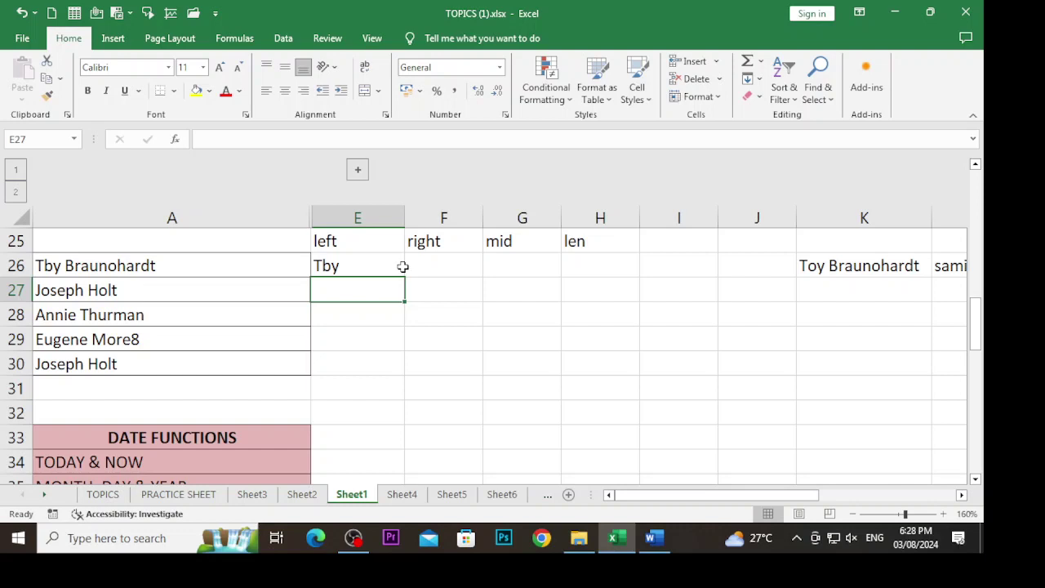
double_click(403, 266)
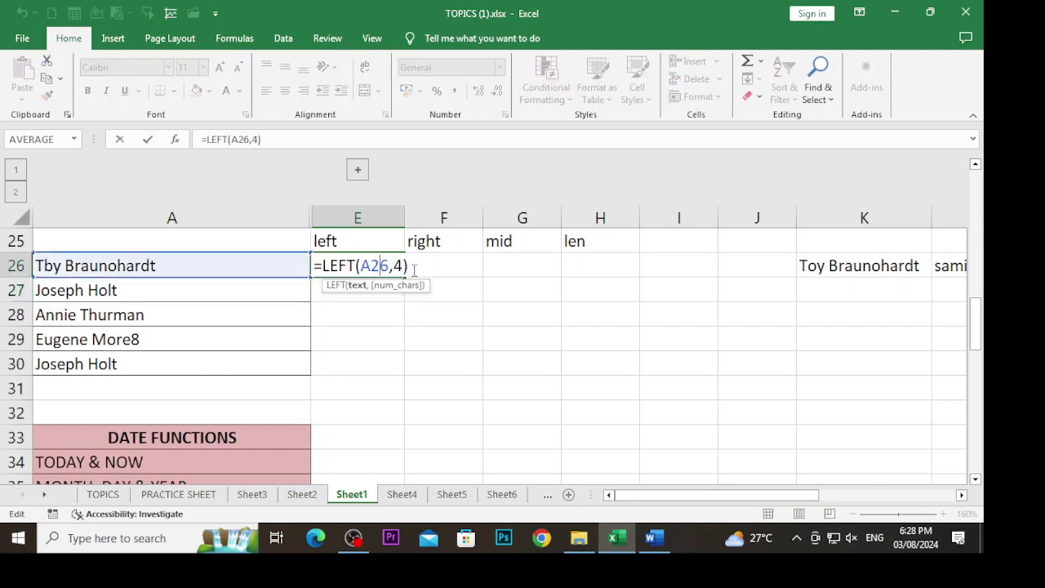
key(BackSpace)
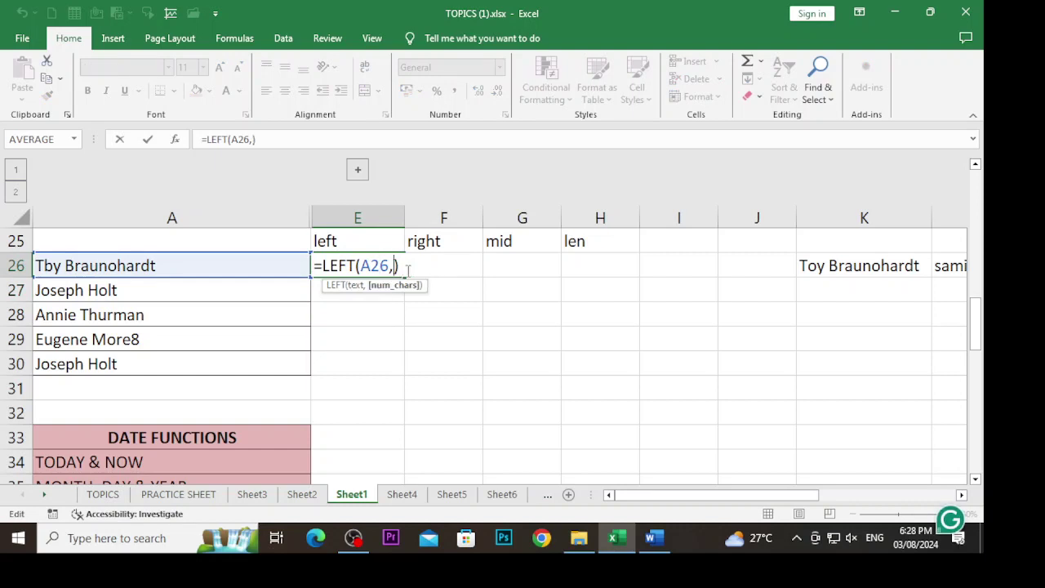
text(6)
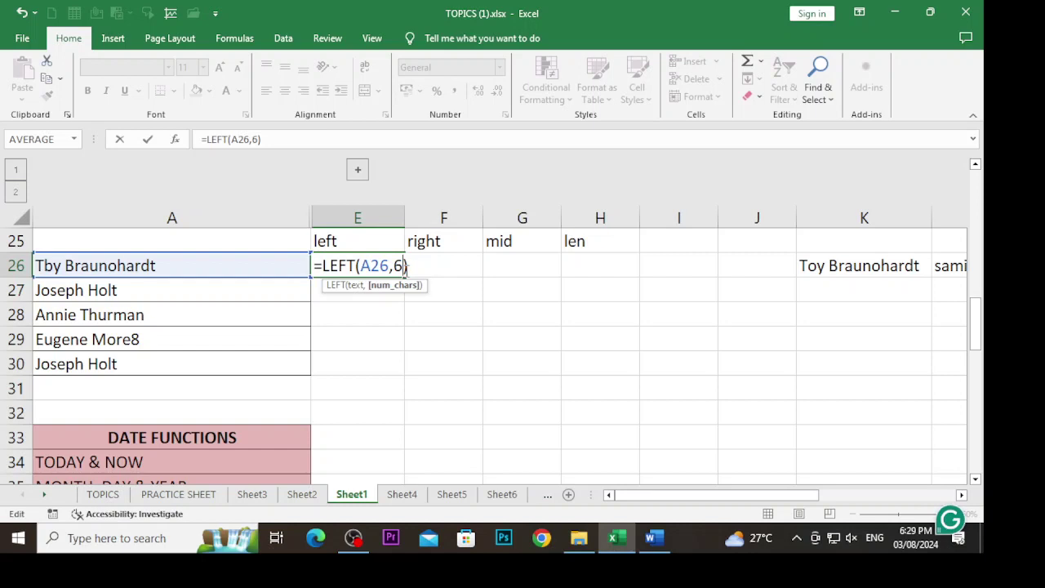
key(Return)
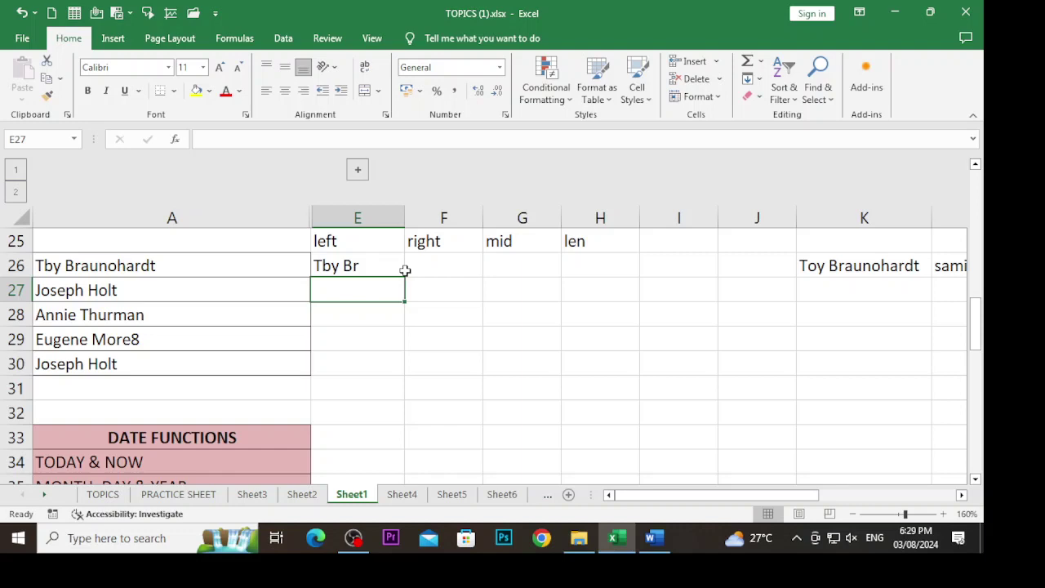
Enter a hyphenated ID-style number in cell A54
scroll(517, 401, down, 3)
scroll(518, 401, down, 5)
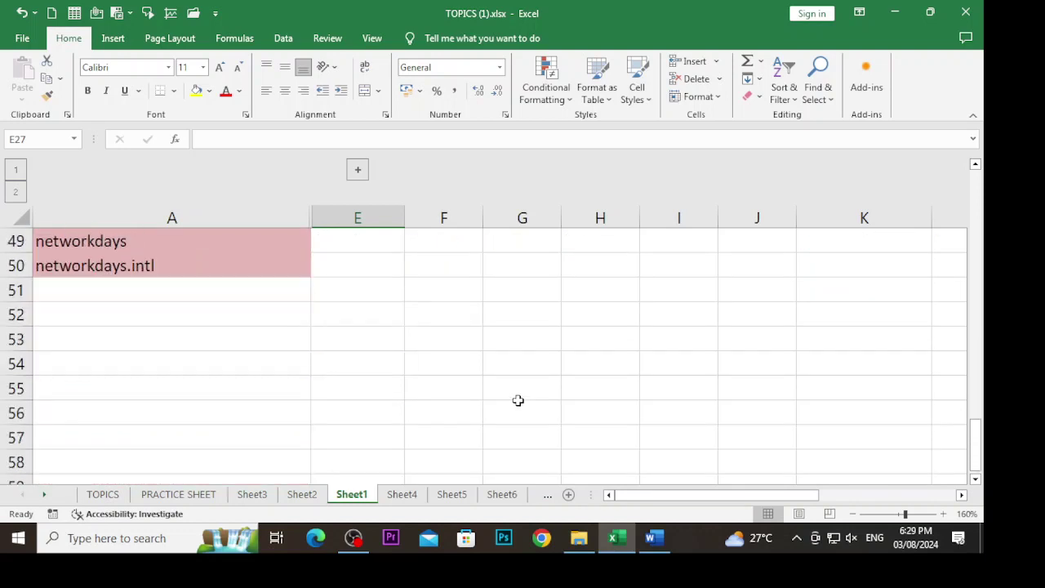
click(279, 354)
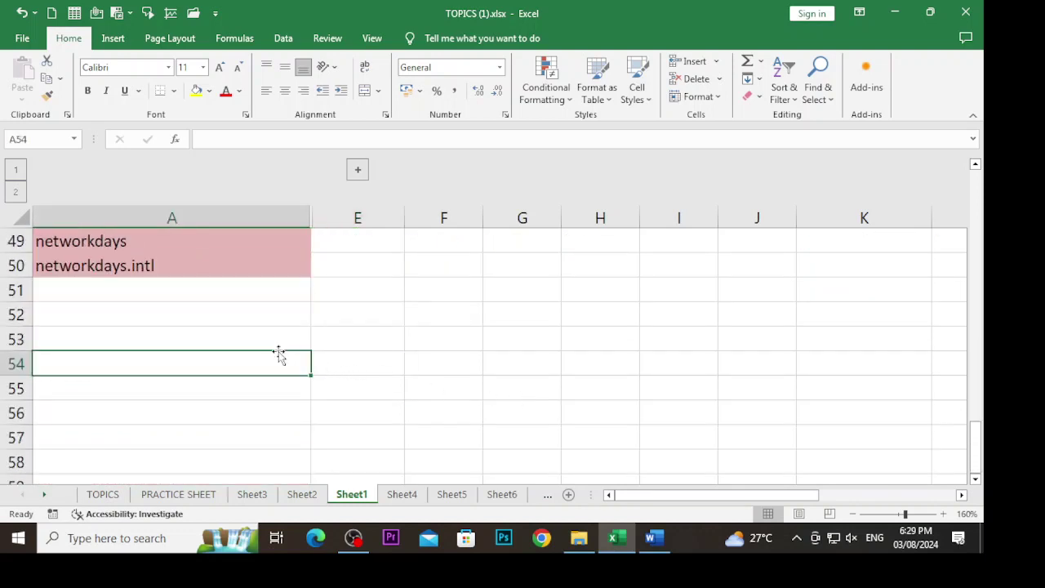
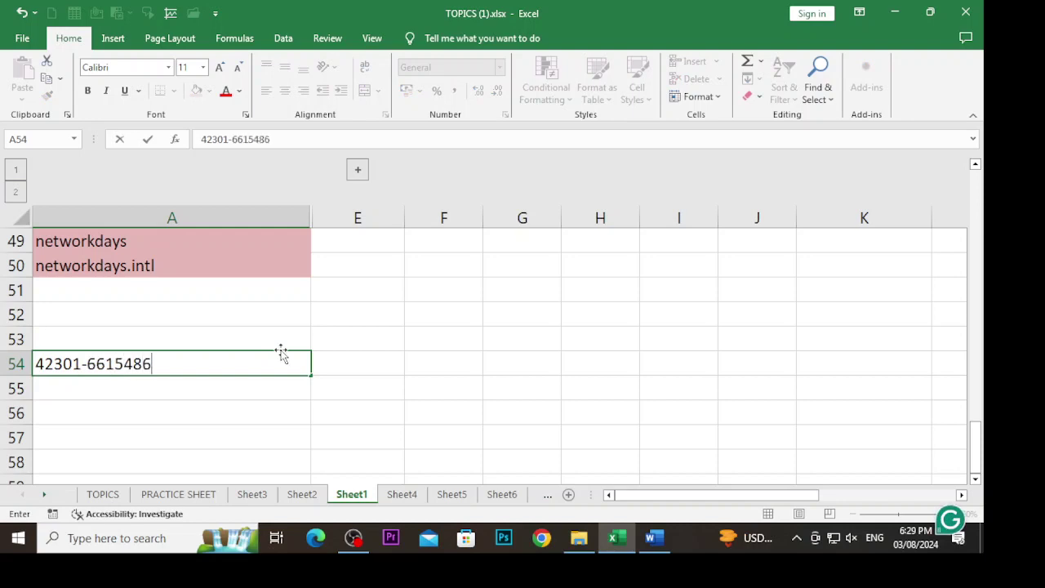
key(Return)
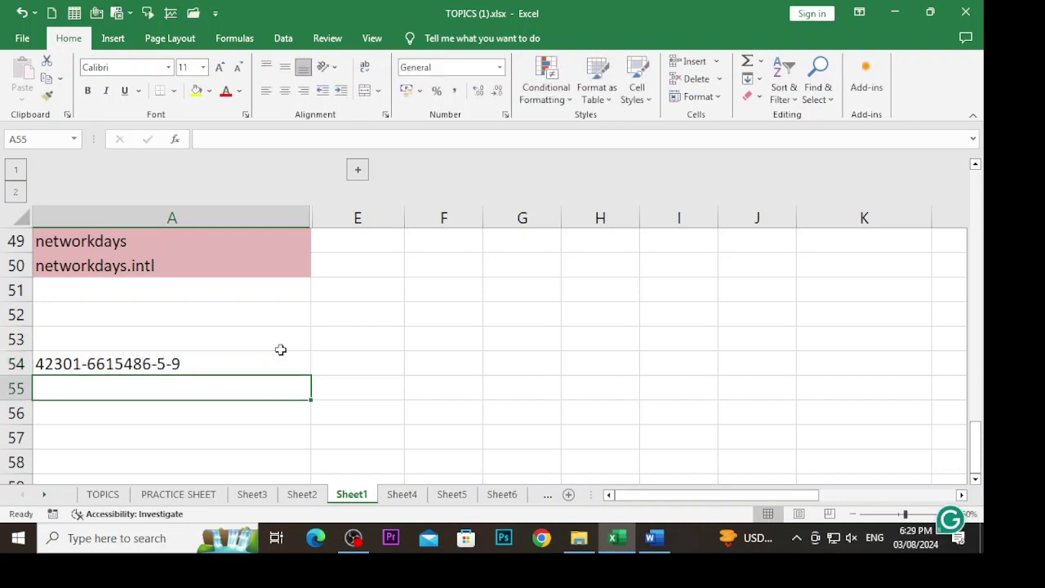
Delete the hyphen before the 5 in A54's number
double_click(152, 365)
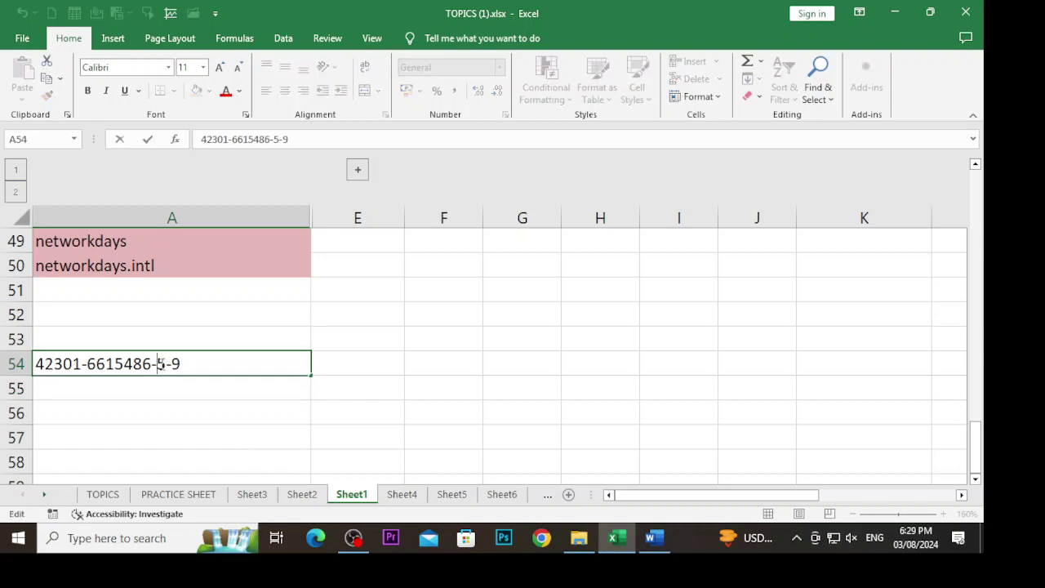
key(BackSpace)
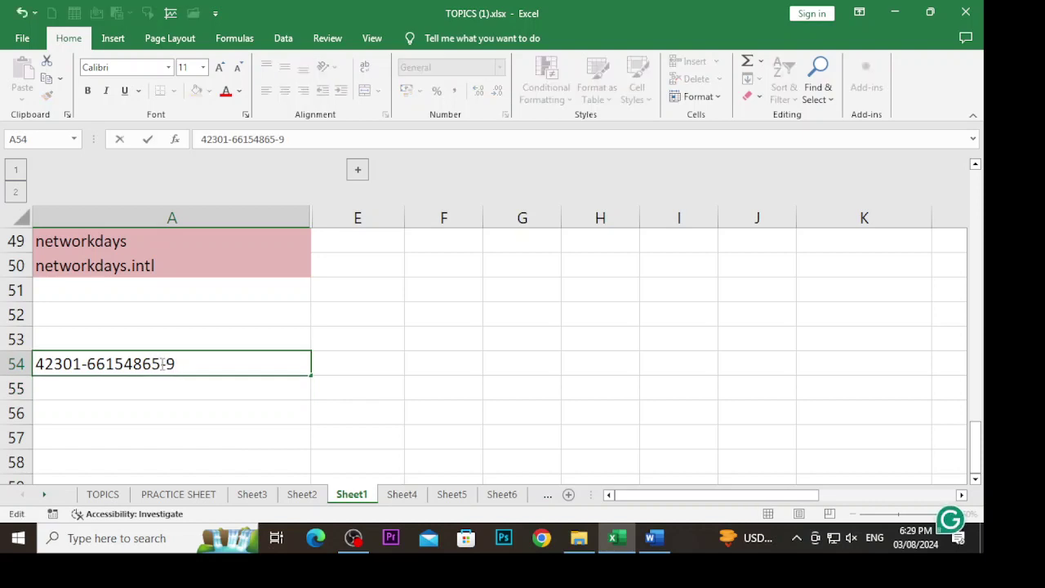
key(Return)
key(Right)
key(Up)
key(Right)
key(Left)
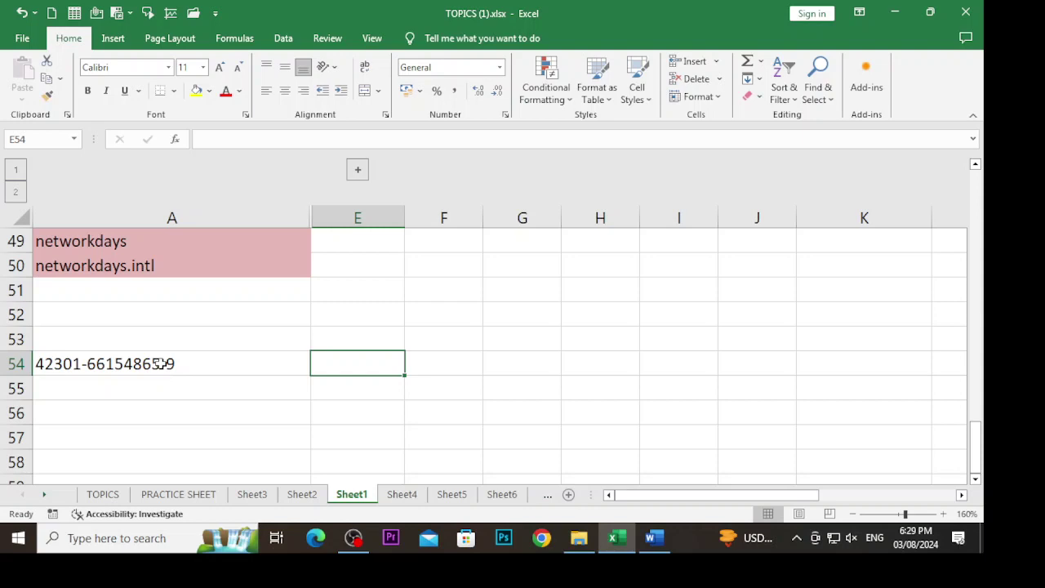
Enter =LEFT(A54,5) in E54 to extract the number's first five digits
text(=)
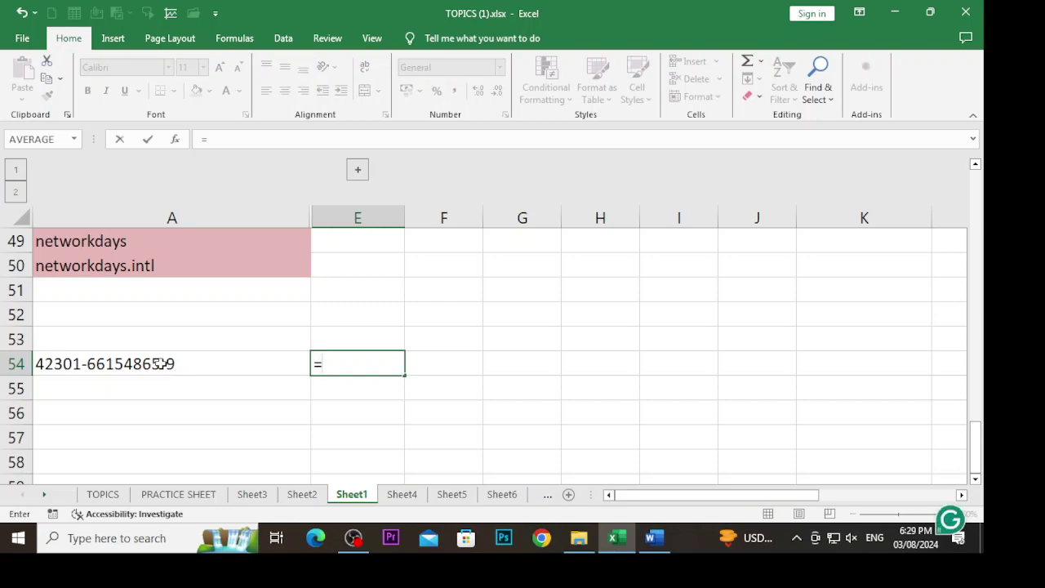
text(left)
key(Tab)
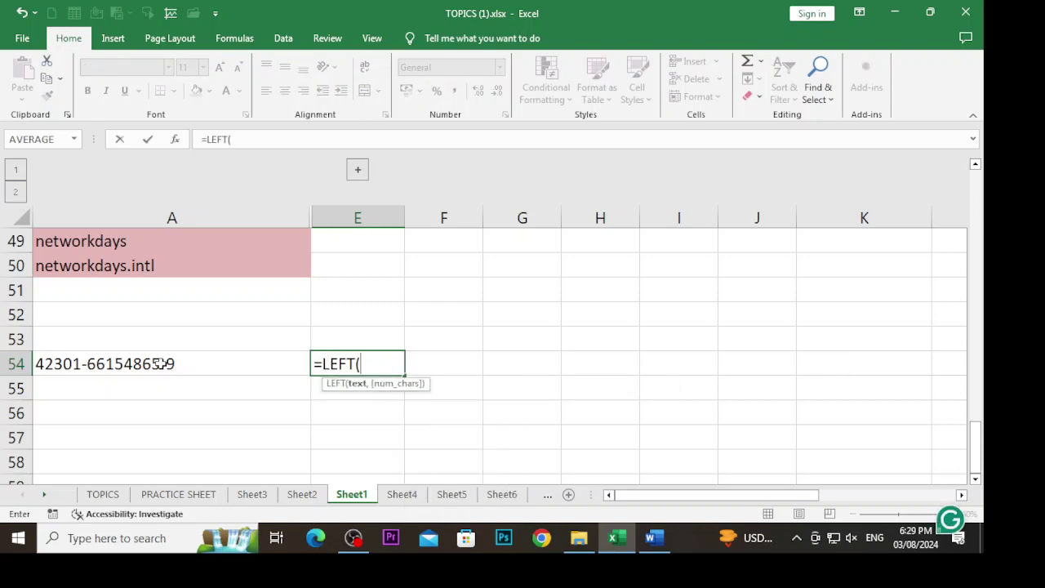
click(74, 377)
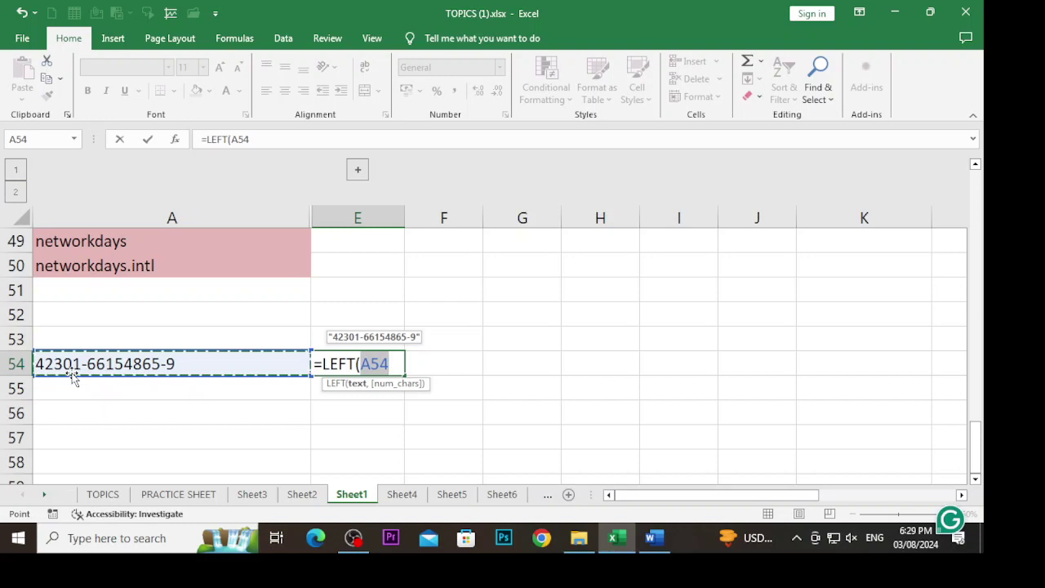
text(,)
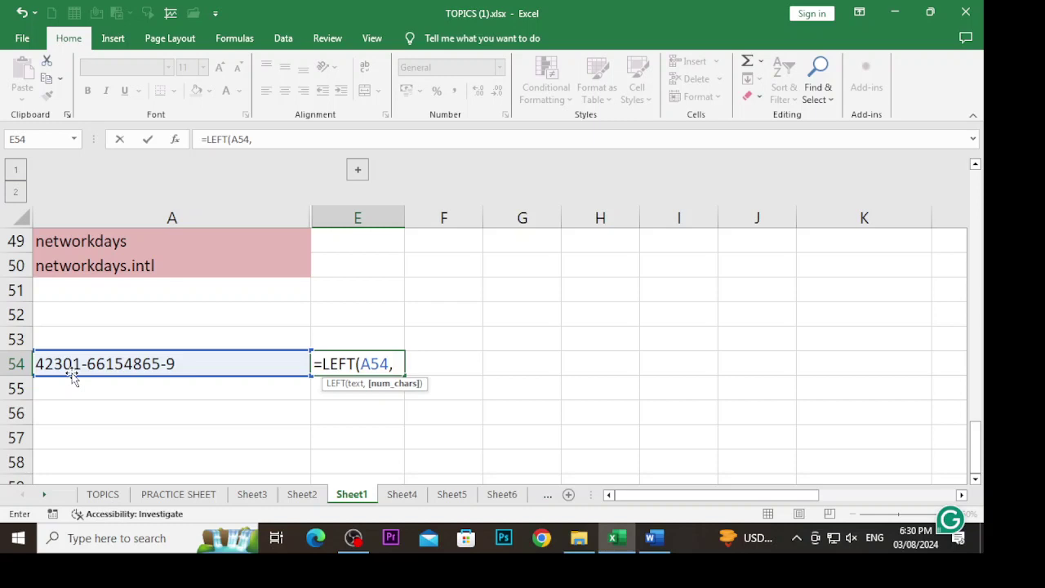
text(42301)
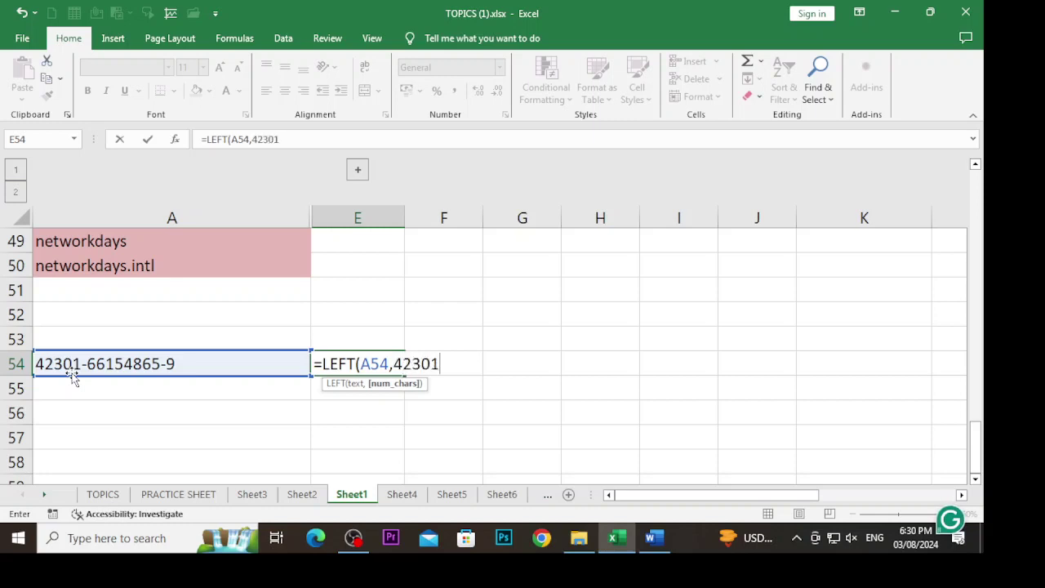
key(BackSpace)
key(BackSpace)
key(BackSpace)
key(BackSpace)
key(BackSpace)
text(5)
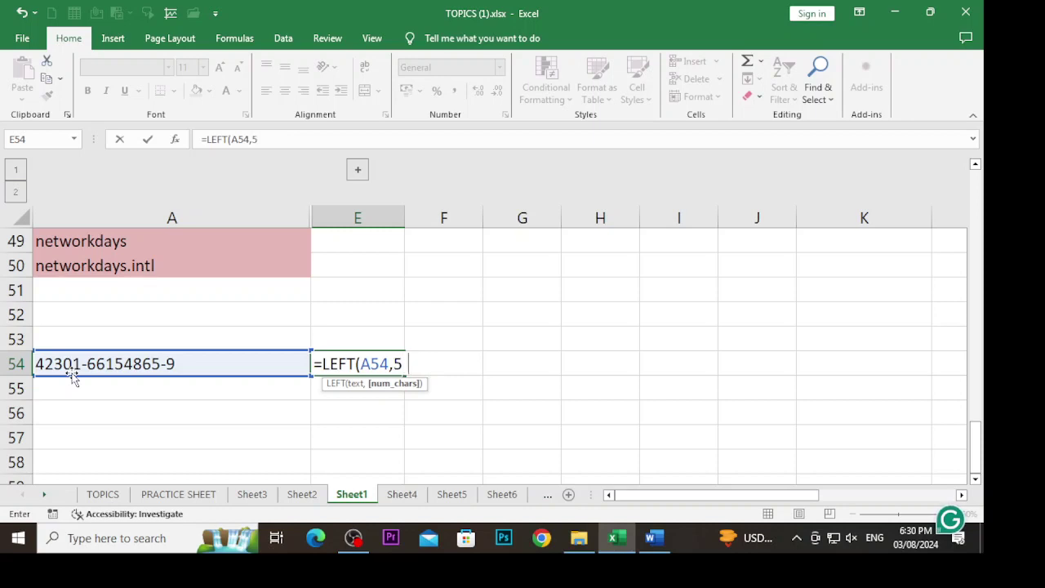
text())
key(Return)
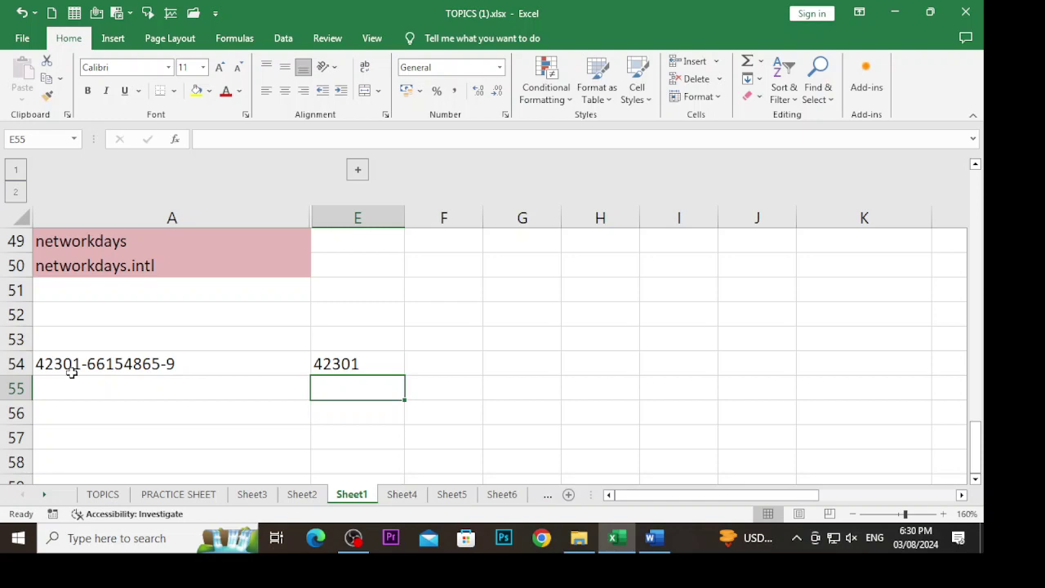
click(330, 364)
double_click(335, 363)
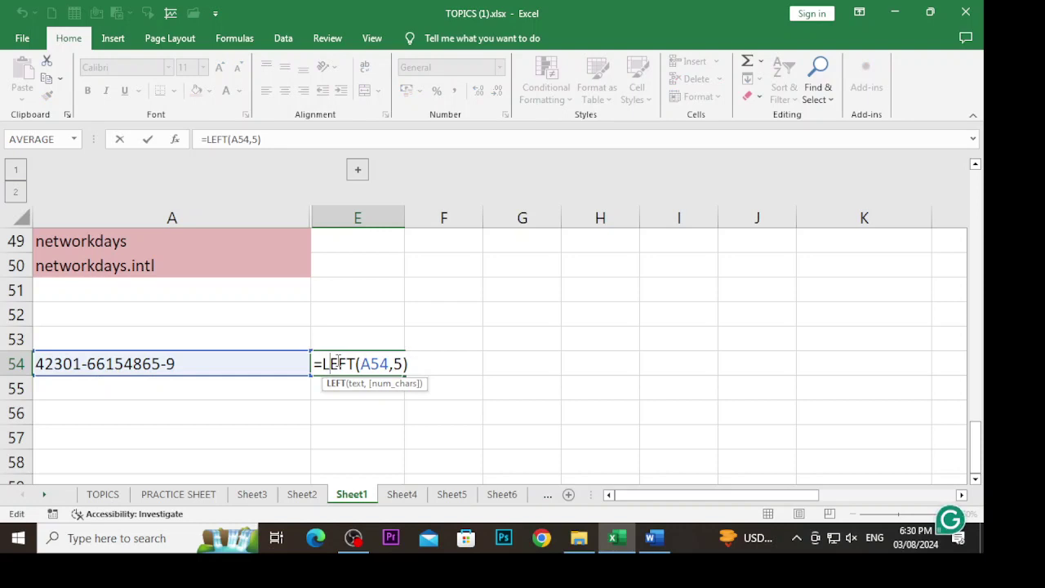
click(437, 344)
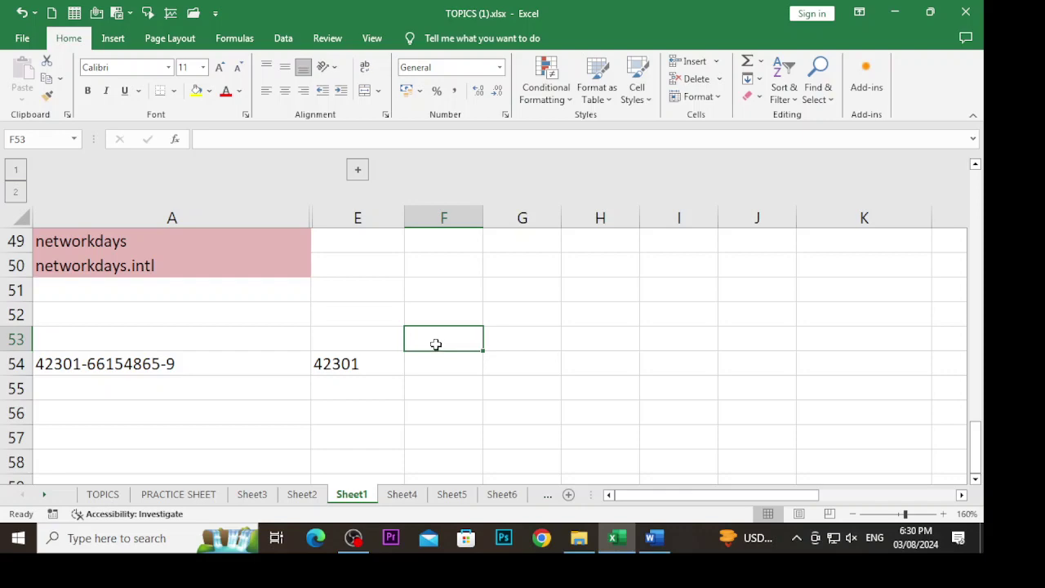
Copy E26's LEFT formula down through E30
scroll(406, 337, up, 3)
scroll(407, 337, up, 5)
scroll(407, 338, up, 3)
scroll(407, 337, down, 2)
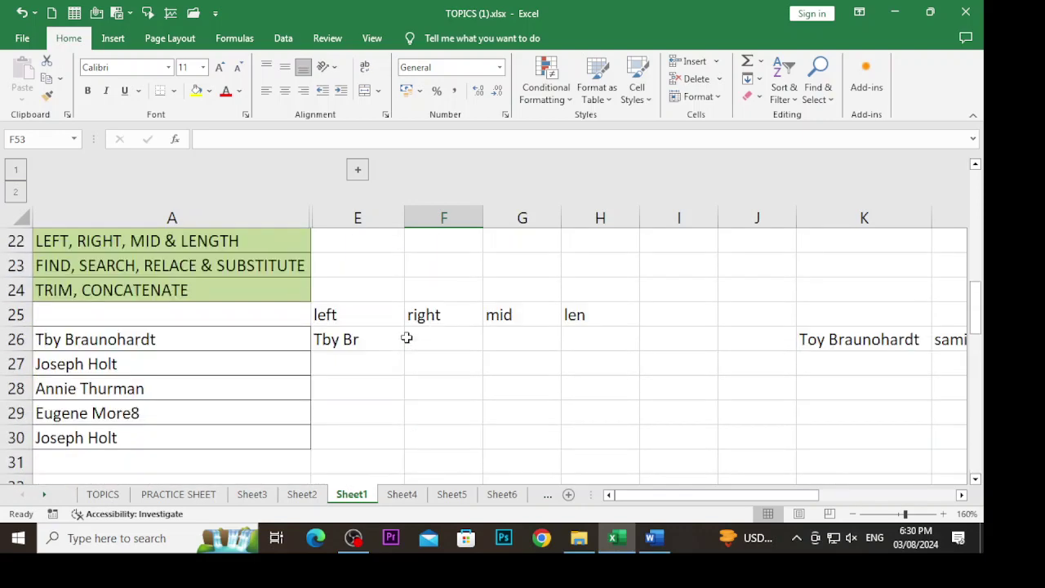
click(377, 343)
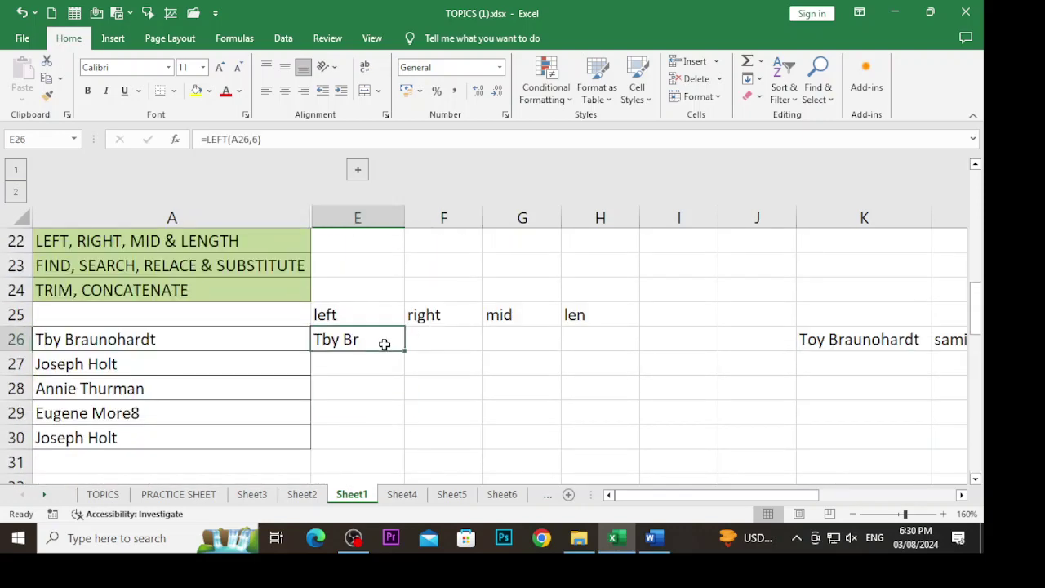
double_click(404, 351)
Enter =RIGHT(A26,3) in F26
click(431, 356)
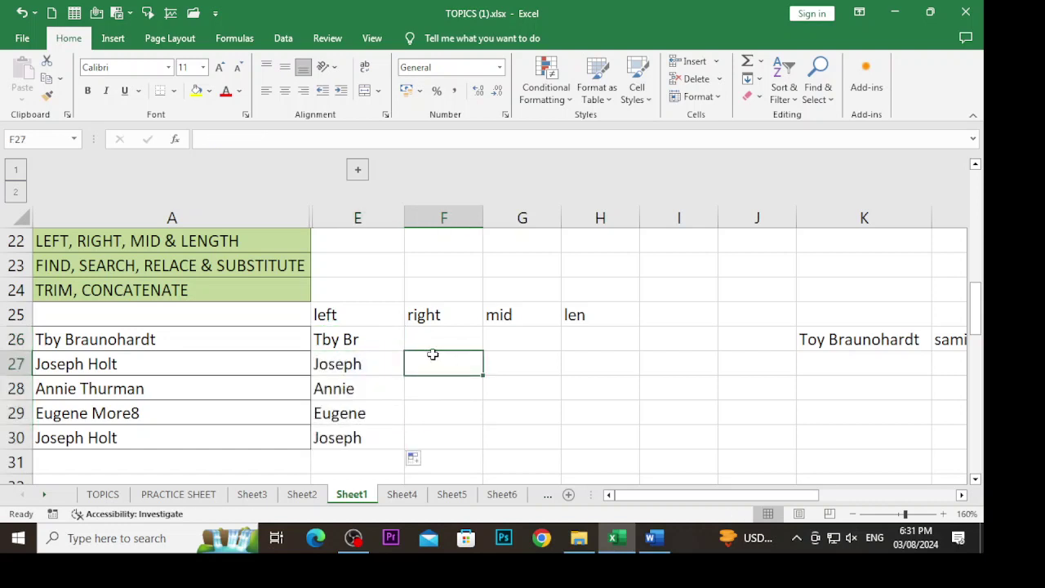
click(431, 343)
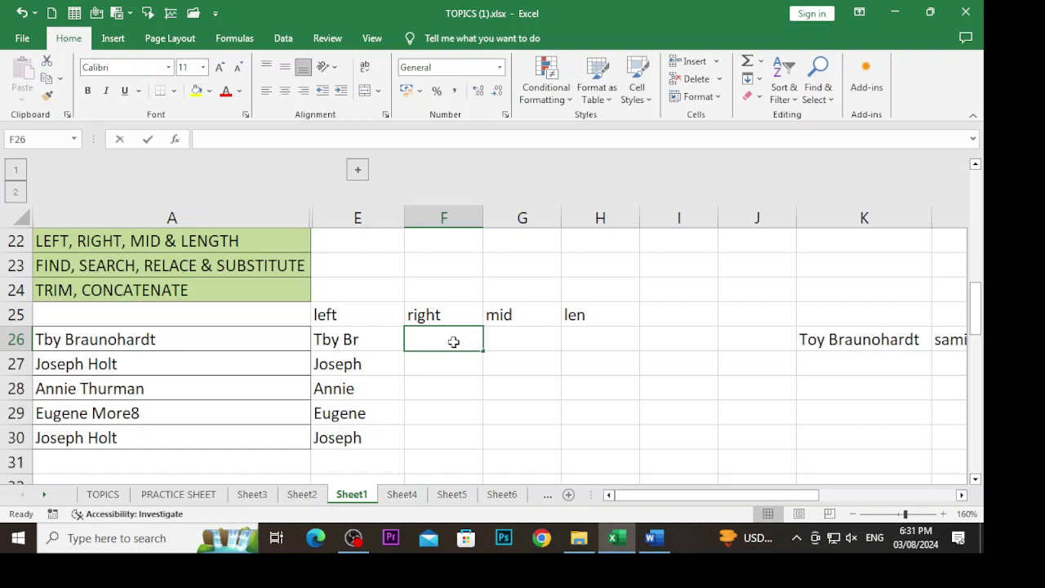
text(=rig)
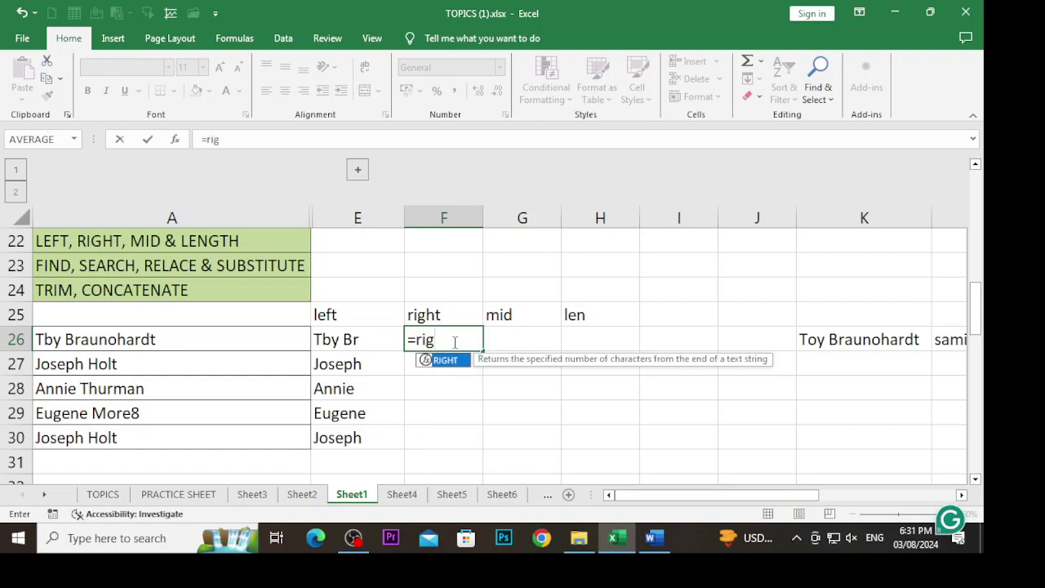
key(Tab)
click(260, 340)
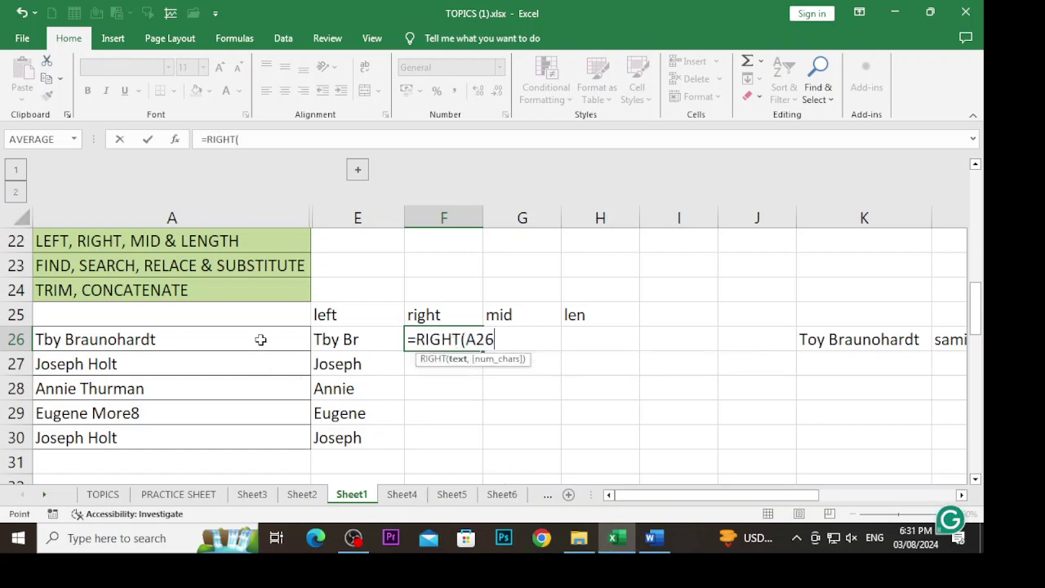
key(BackSpace)
key(BackSpace)
key(BackSpace)
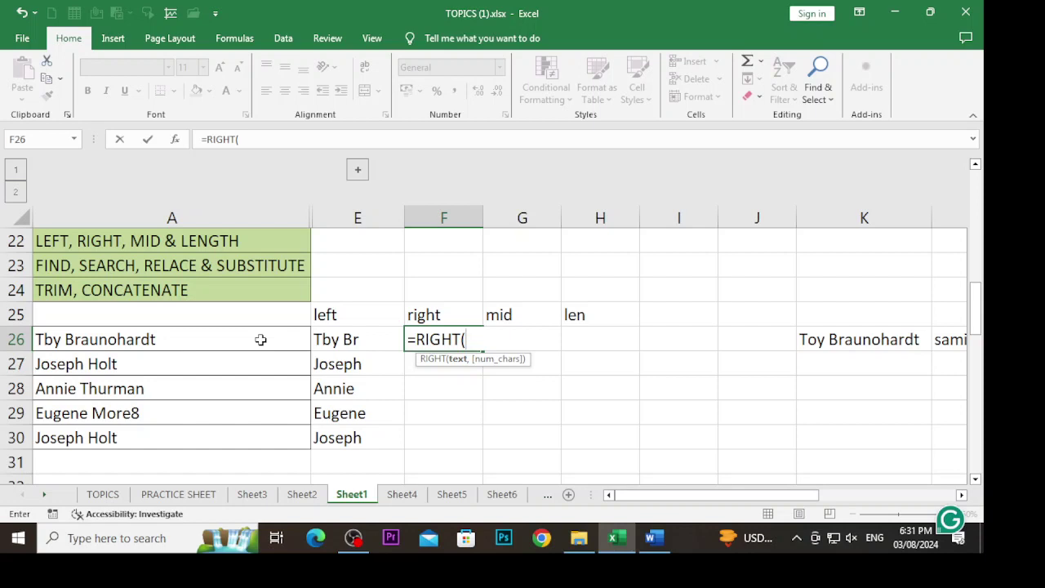
text(3)
key(BackSpace)
click(84, 343)
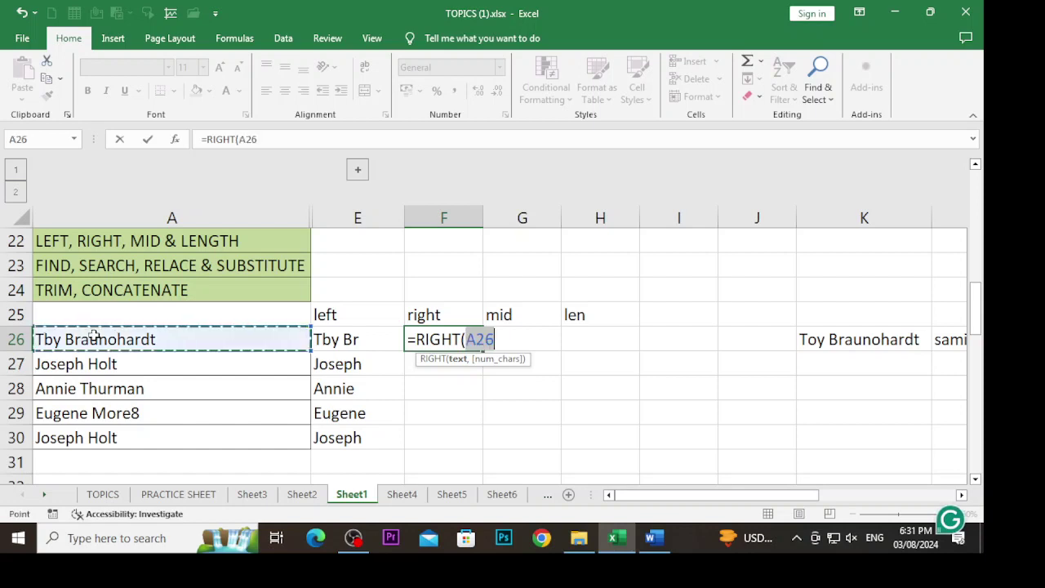
text(,)
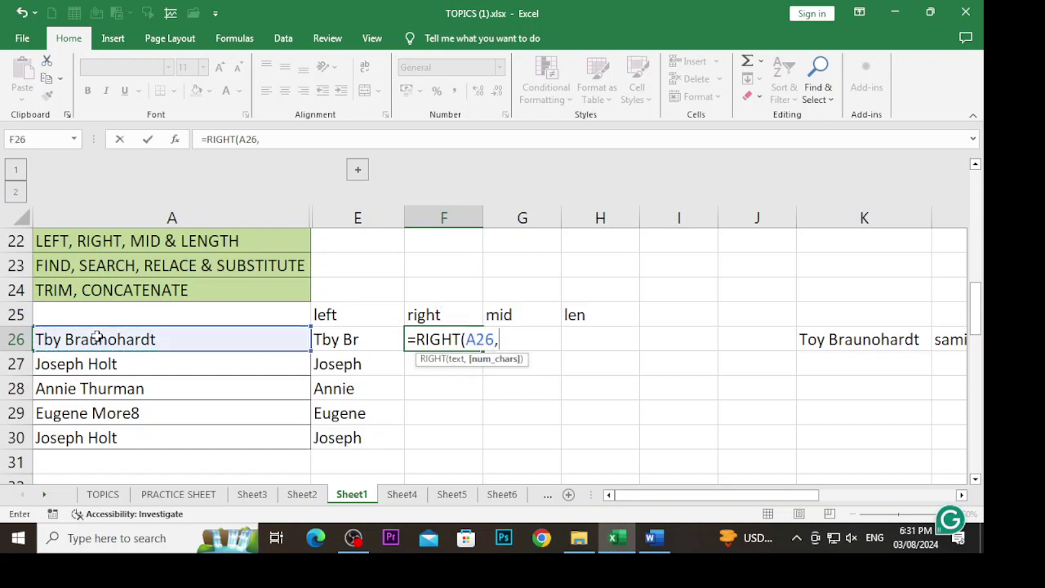
text(3))
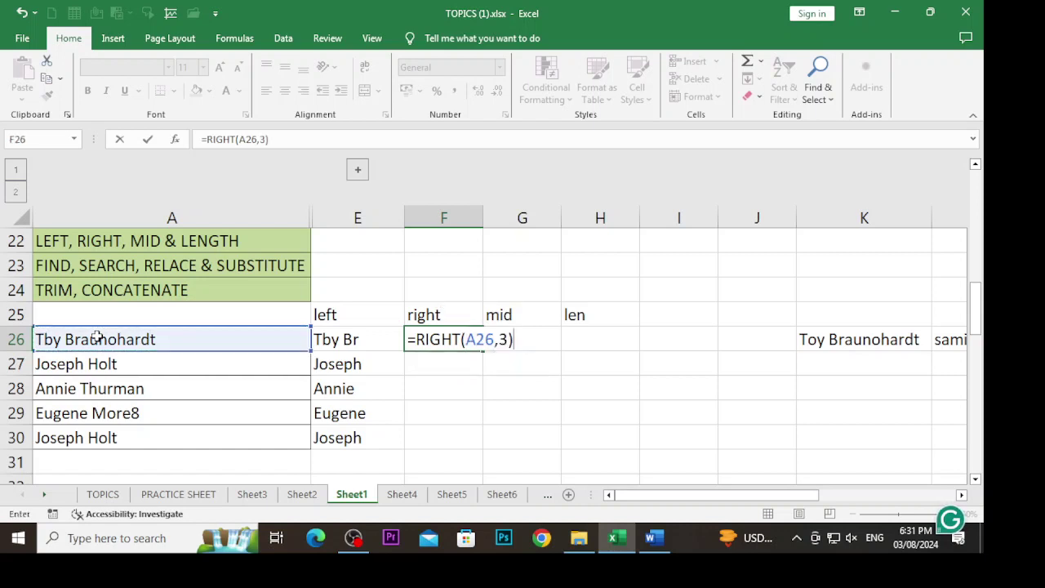
key(Return)
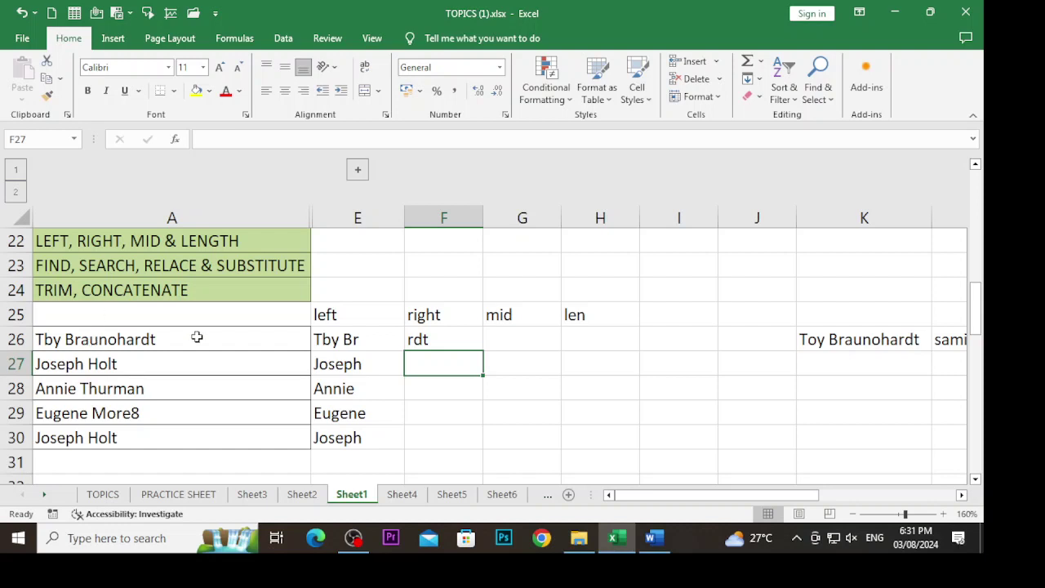
Fill the RIGHT formula down to F30 and check the copy in F29
drag(425, 340, 429, 429)
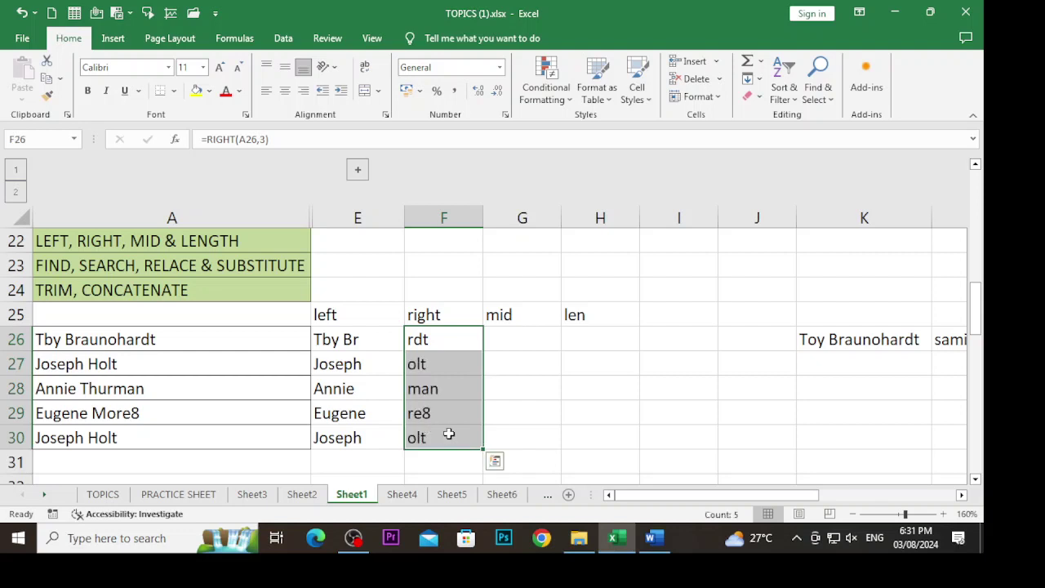
click(464, 412)
click(528, 343)
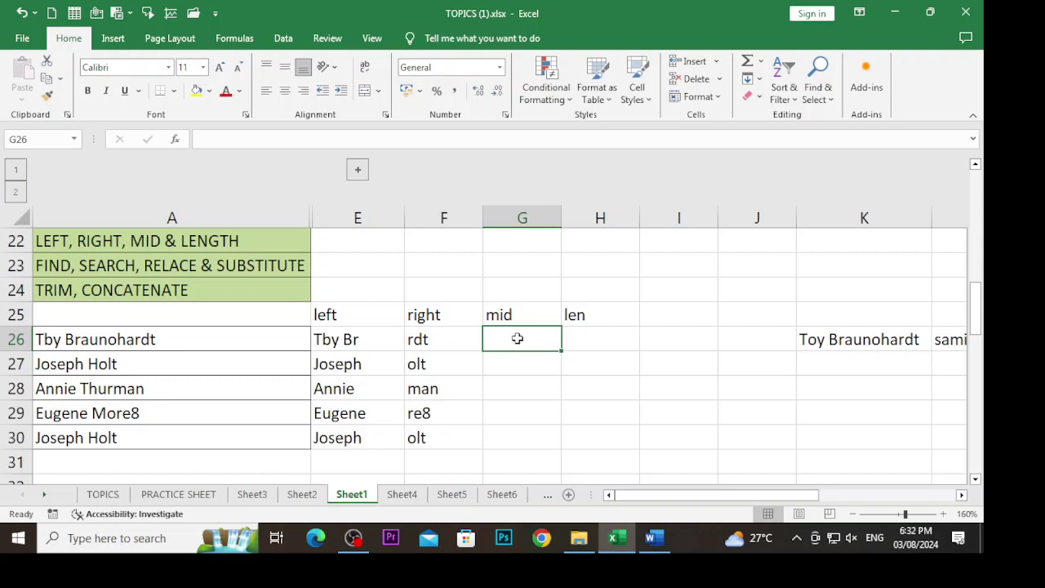
Enter =MID(A26,4,2) in G26
text(=mi)
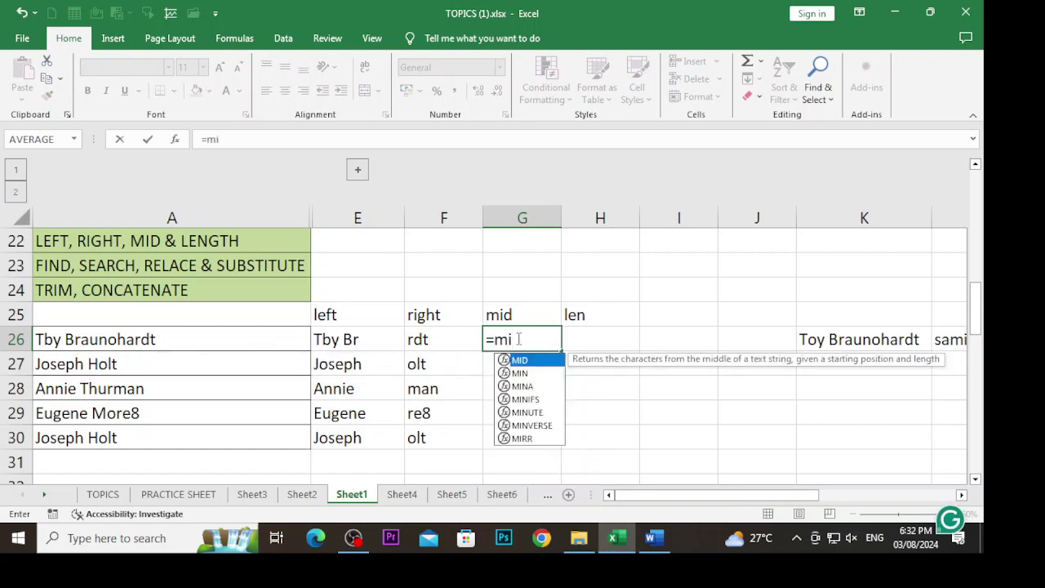
key(Tab)
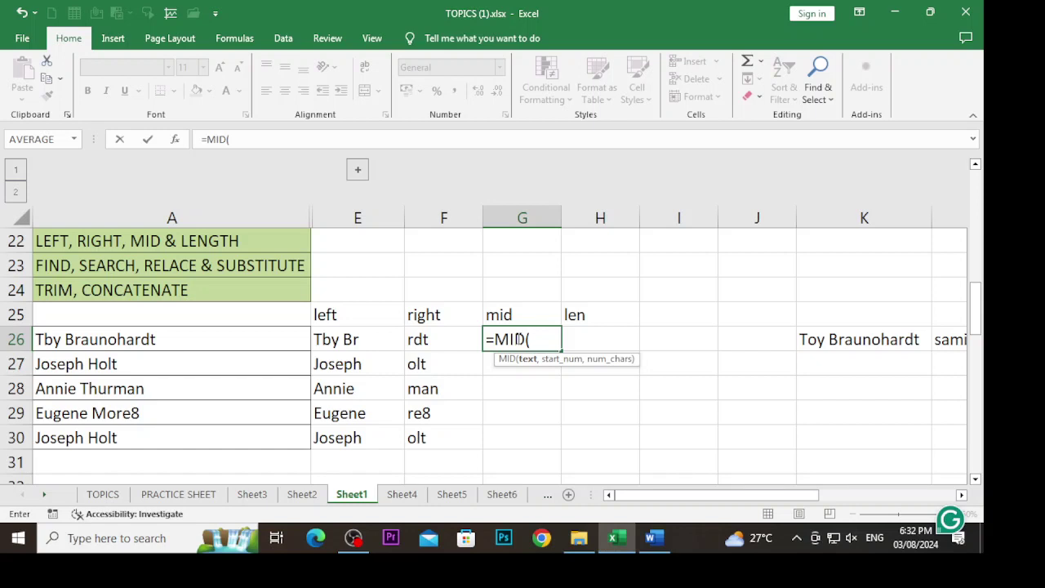
click(214, 337)
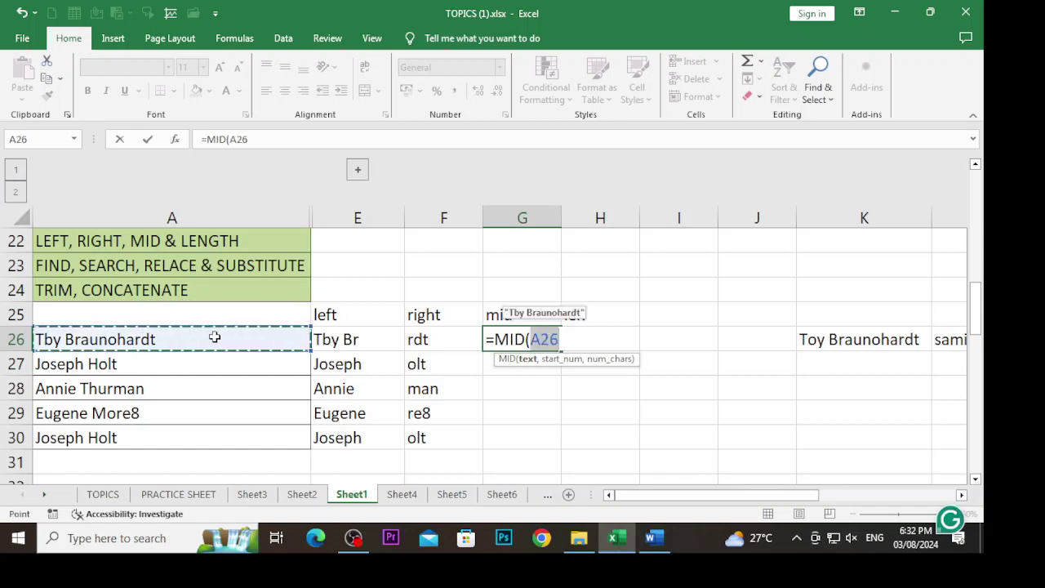
text(,)
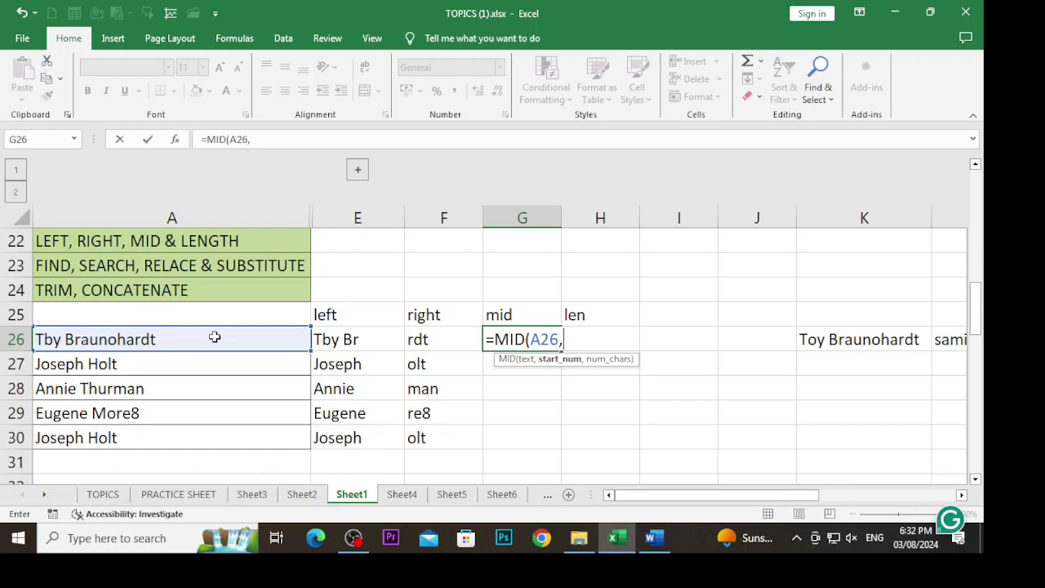
text(4)
text(,)
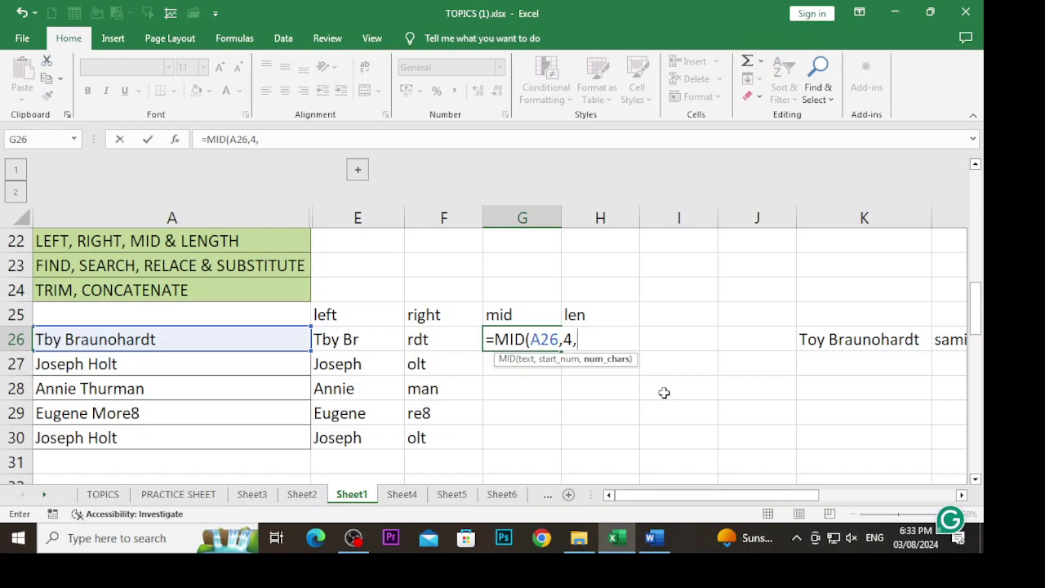
text(2)
text())
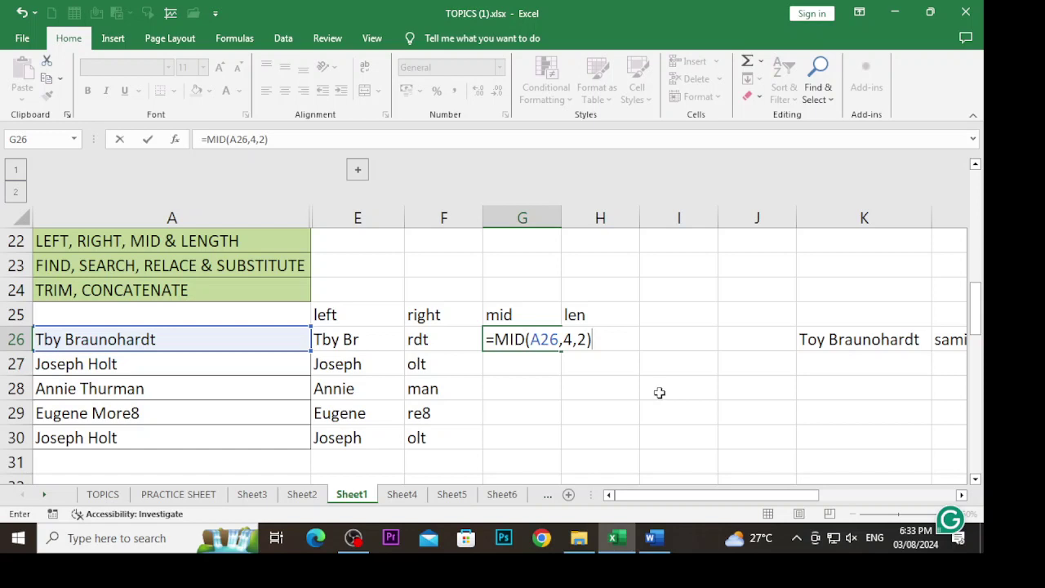
key(Return)
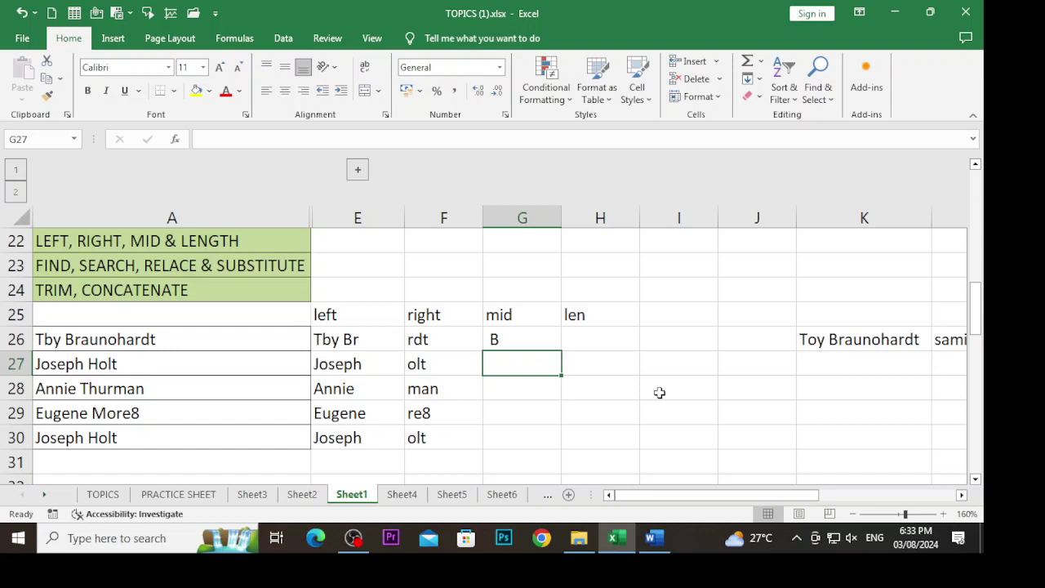
Revise G26's formula to =MID(A26,5,5)
double_click(494, 343)
click(562, 343)
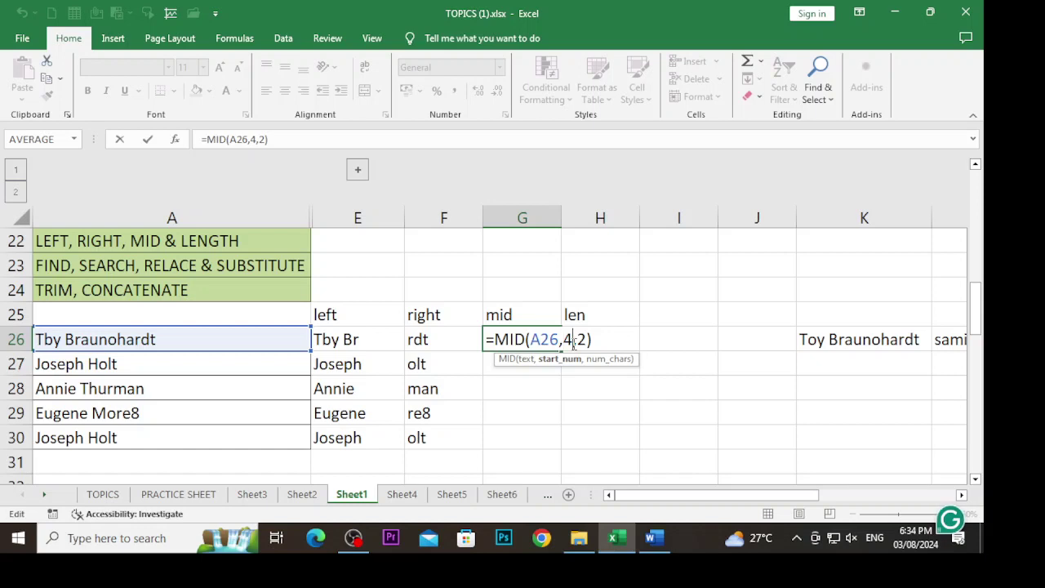
key(BackSpace)
text(5)
key(Right)
key(Right)
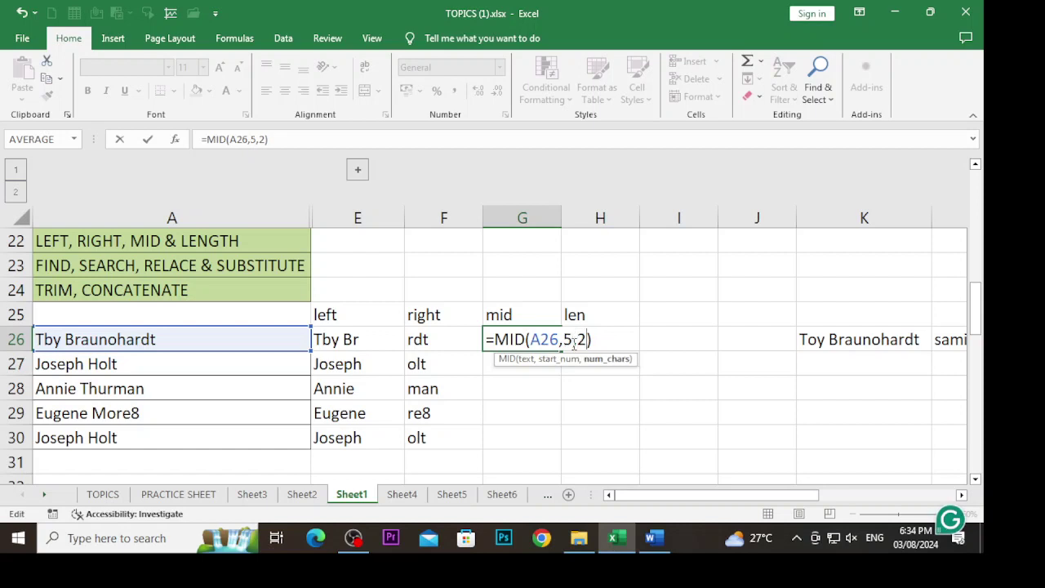
key(BackSpace)
text(5)
key(Return)
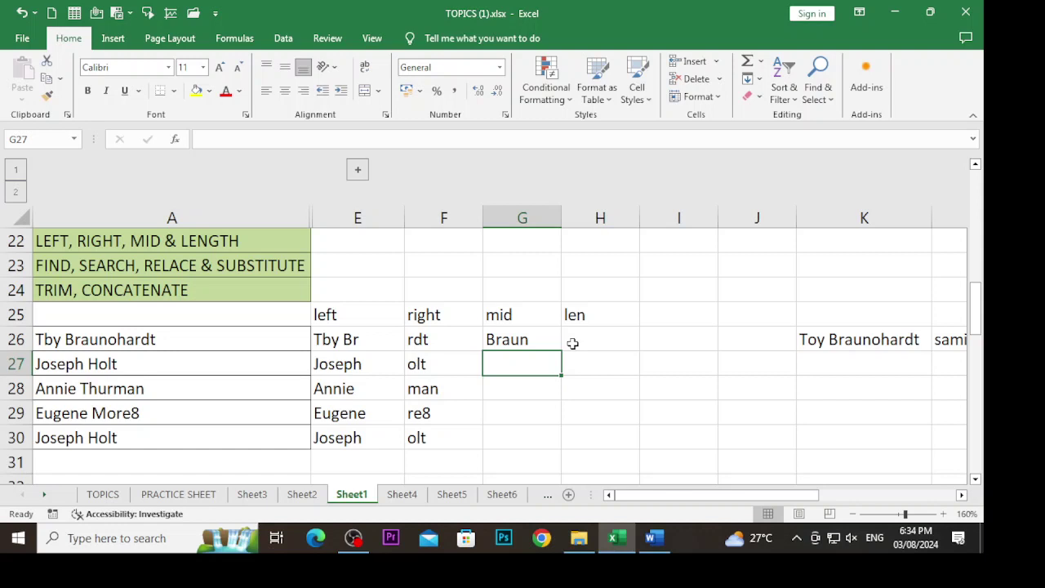
Enter =MID(A54,6,9) in cell F54
scroll(825, 401, down, 4)
scroll(819, 396, down, 3)
scroll(737, 405, down, 2)
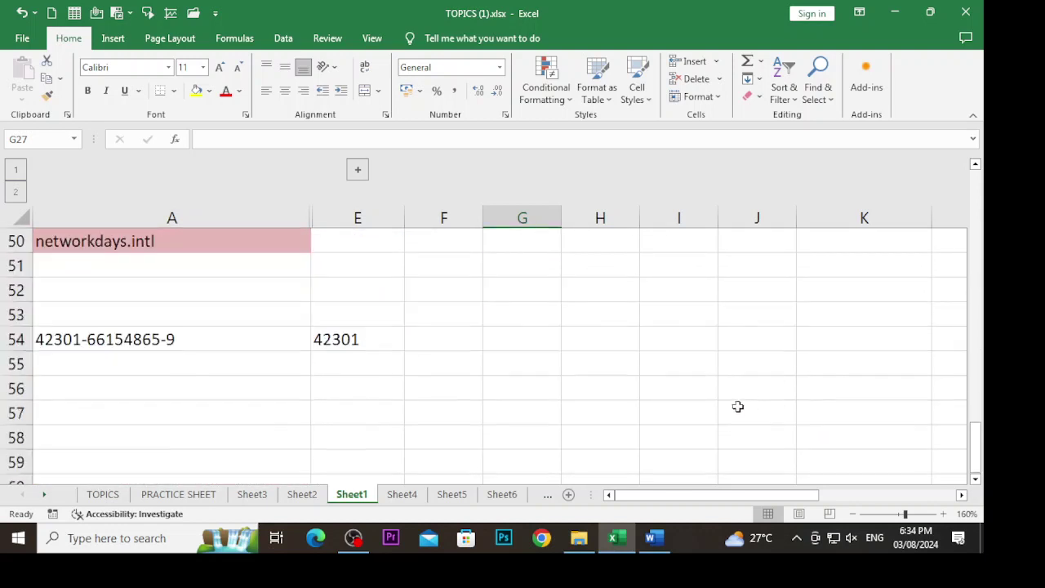
scroll(737, 405, down, 1)
scroll(768, 413, up, 1)
click(452, 368)
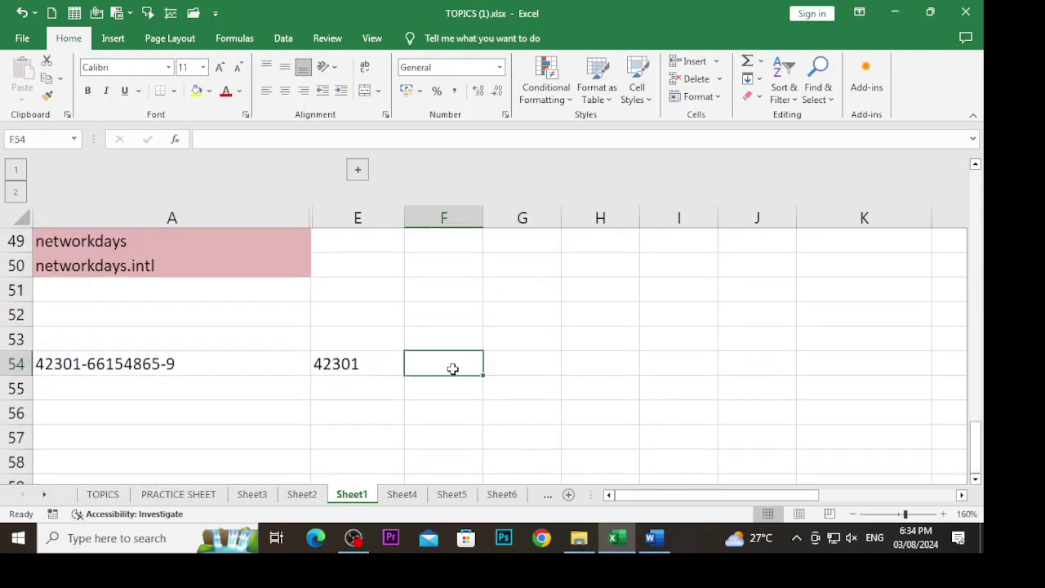
text(=)
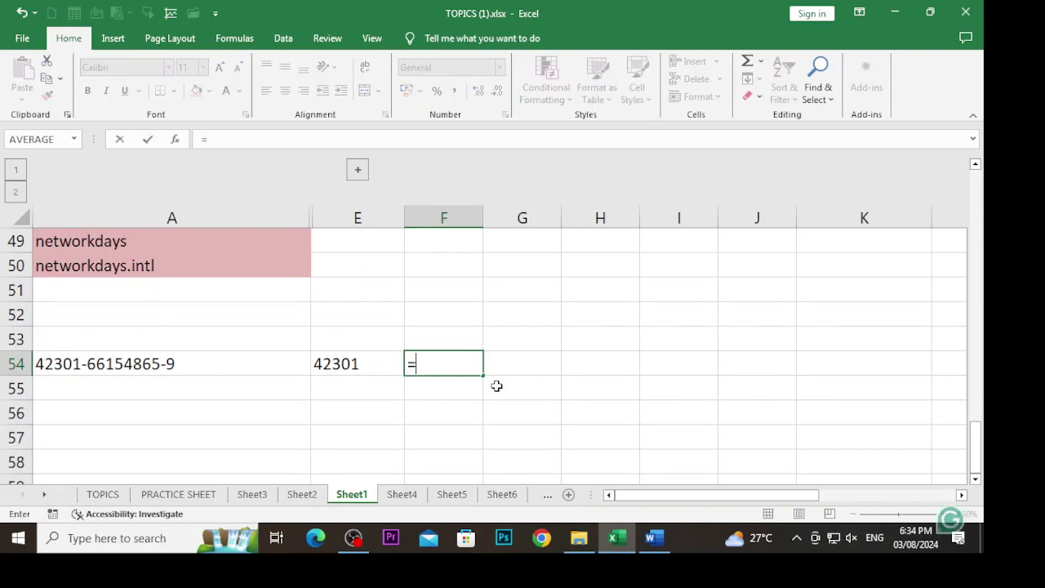
text(mid()
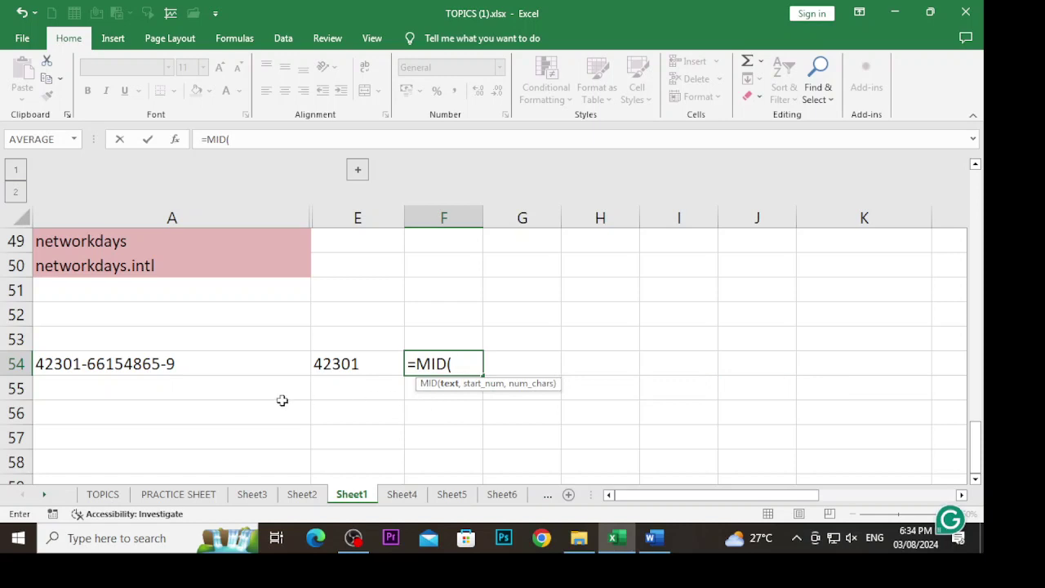
click(224, 369)
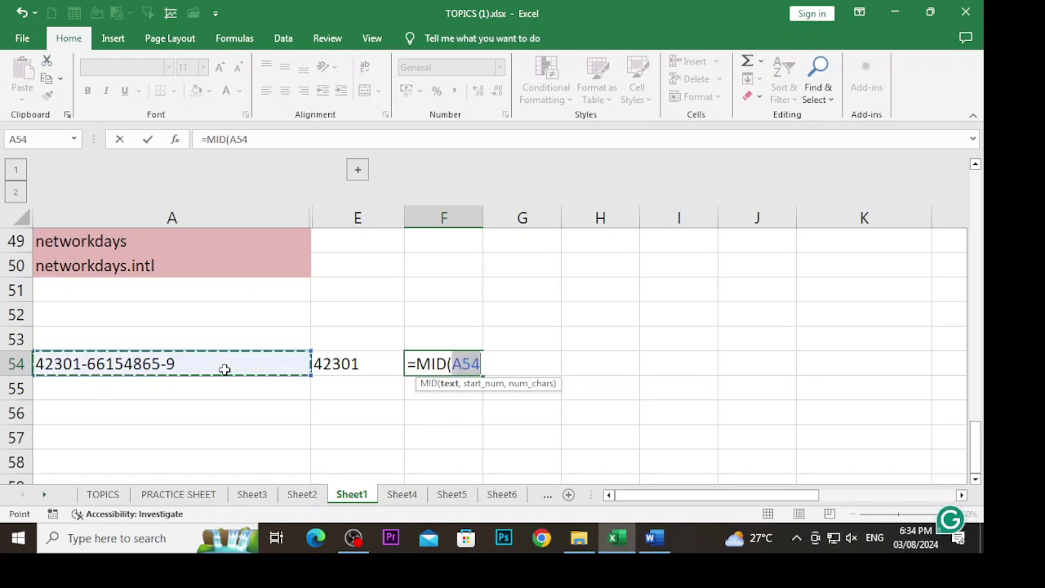
key(BackSpace)
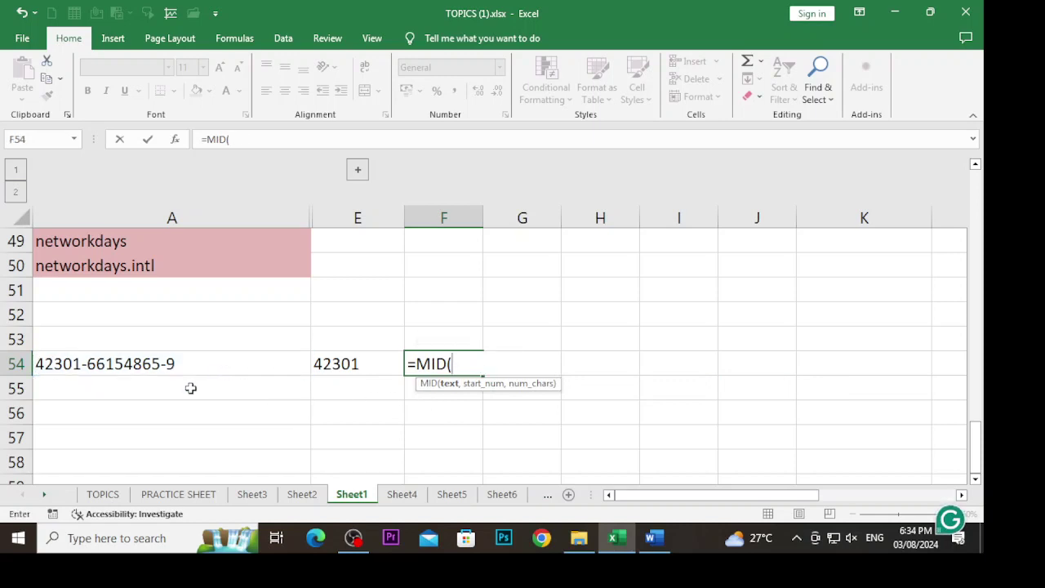
click(189, 362)
text(,)
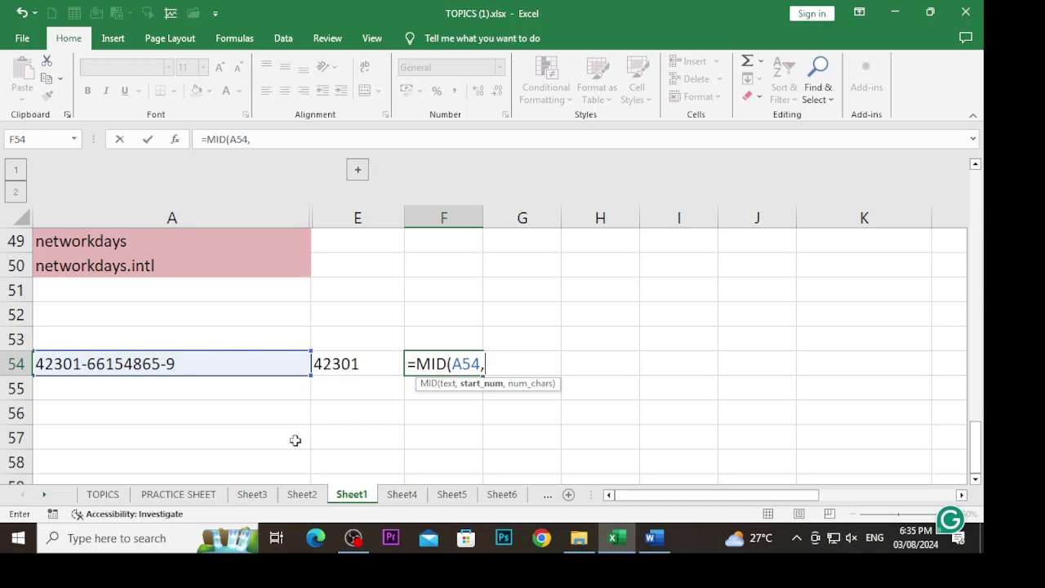
text(6)
text(9)
key(BackSpace)
text(,)
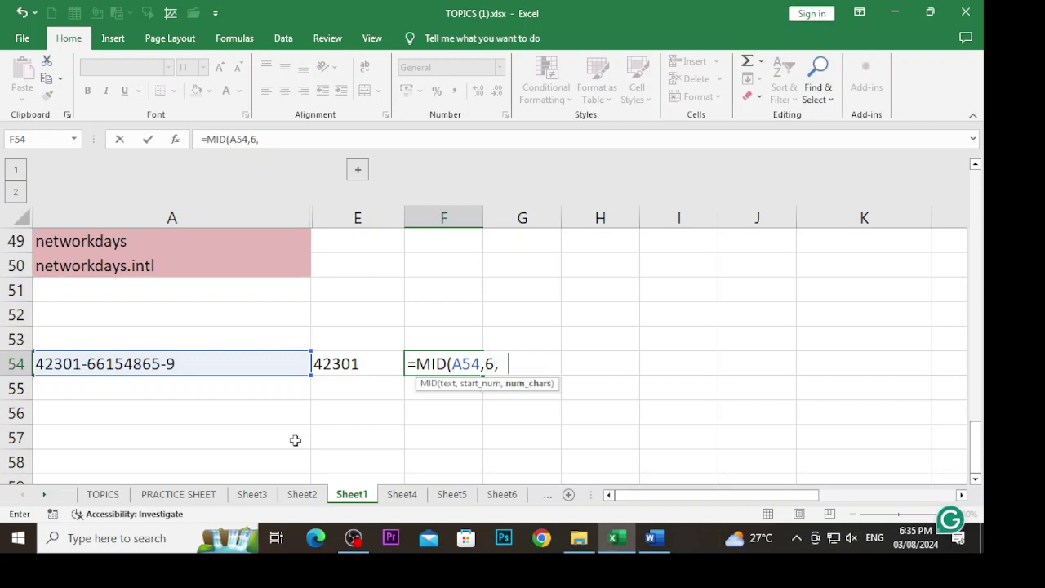
text(9))
key(Return)
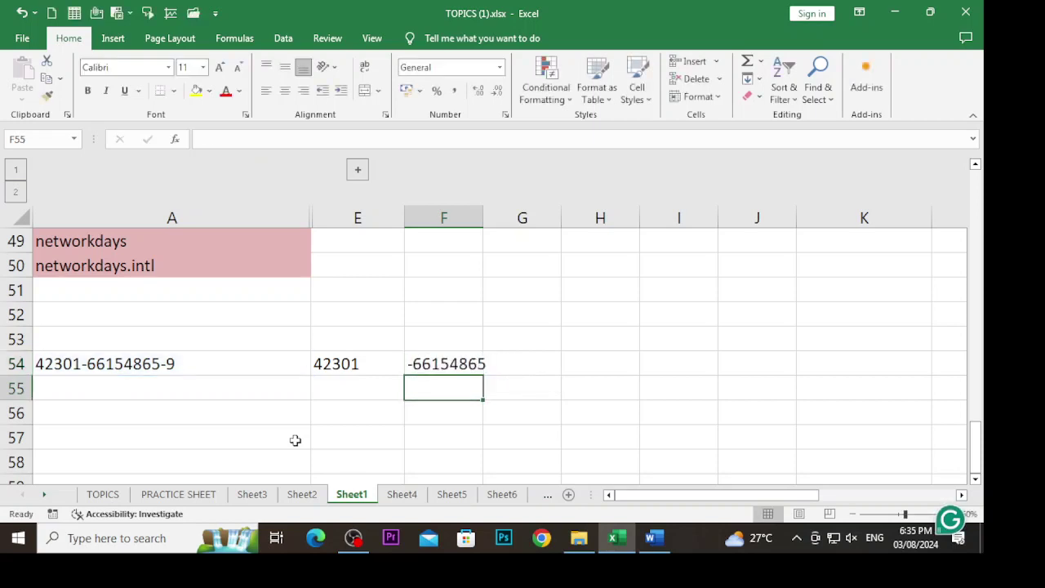
Autofit column F and change F54's formula to =MID(A54,6,10)
double_click(482, 218)
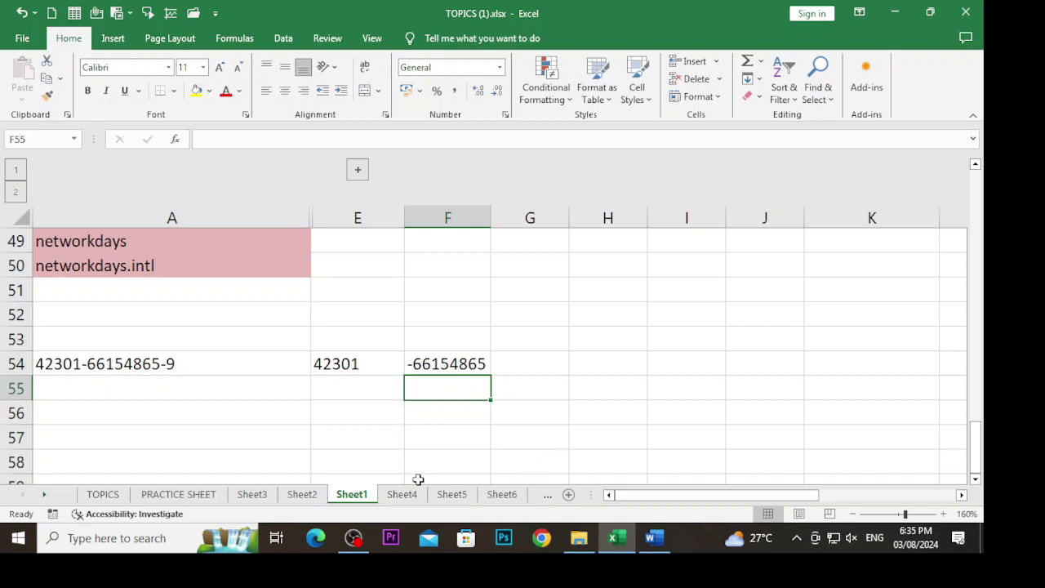
double_click(445, 368)
click(507, 363)
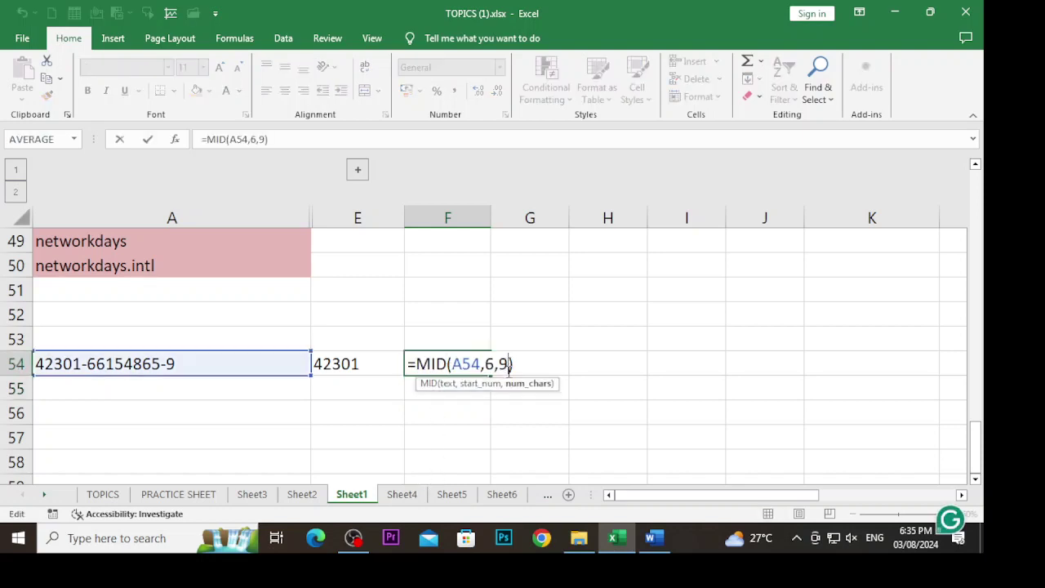
key(BackSpace)
text(10)
key(Return)
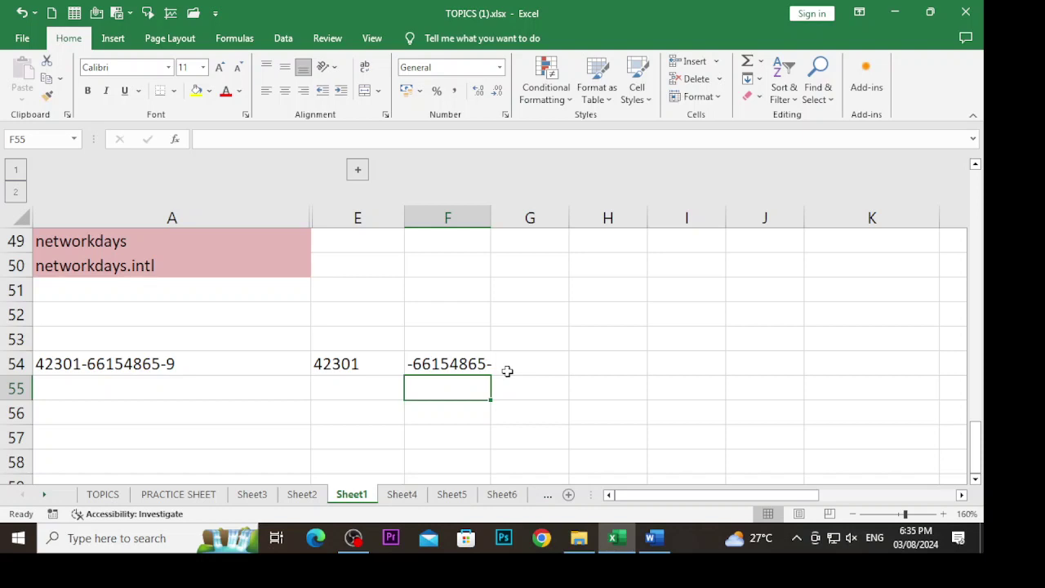
Fill G26's MID formula down to G30 with Ctrl+D
scroll(408, 455, up, 3)
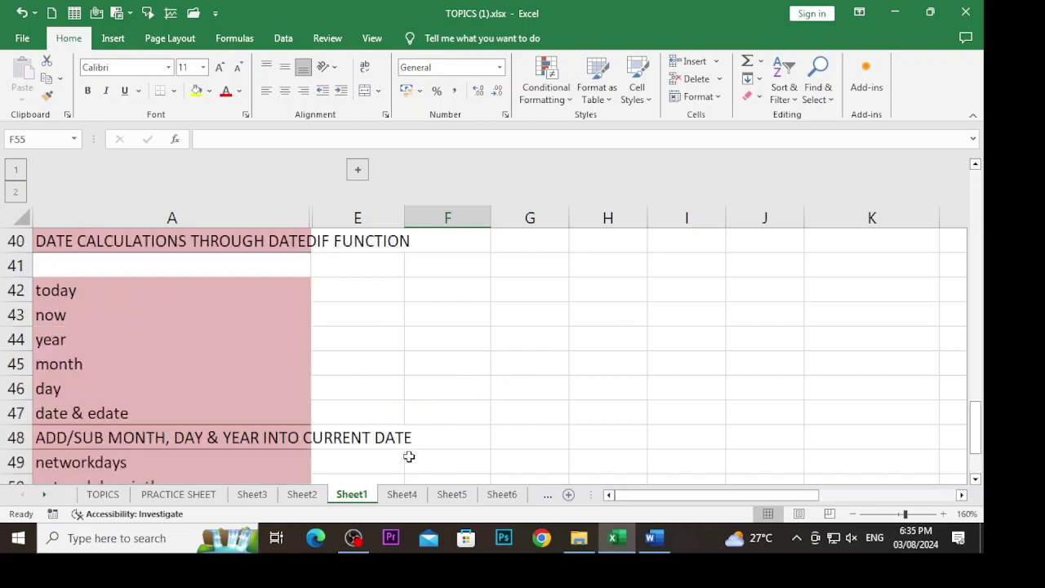
scroll(408, 455, up, 4)
scroll(408, 454, up, 3)
scroll(547, 445, down, 1)
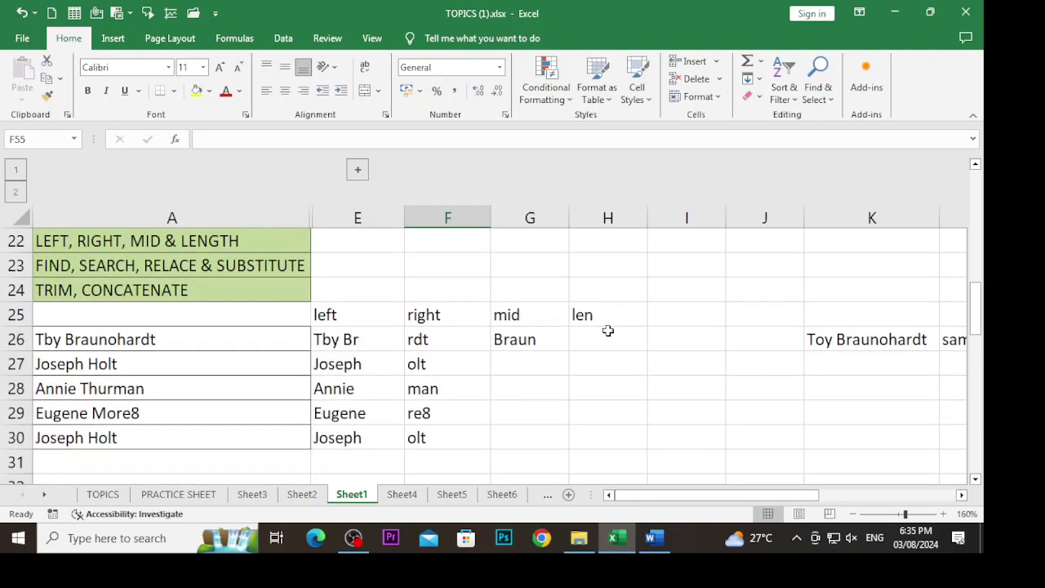
click(607, 335)
mouse_move(531, 338)
mouse_down()
mouse_move(522, 414)
mouse_move(506, 432)
mouse_up()
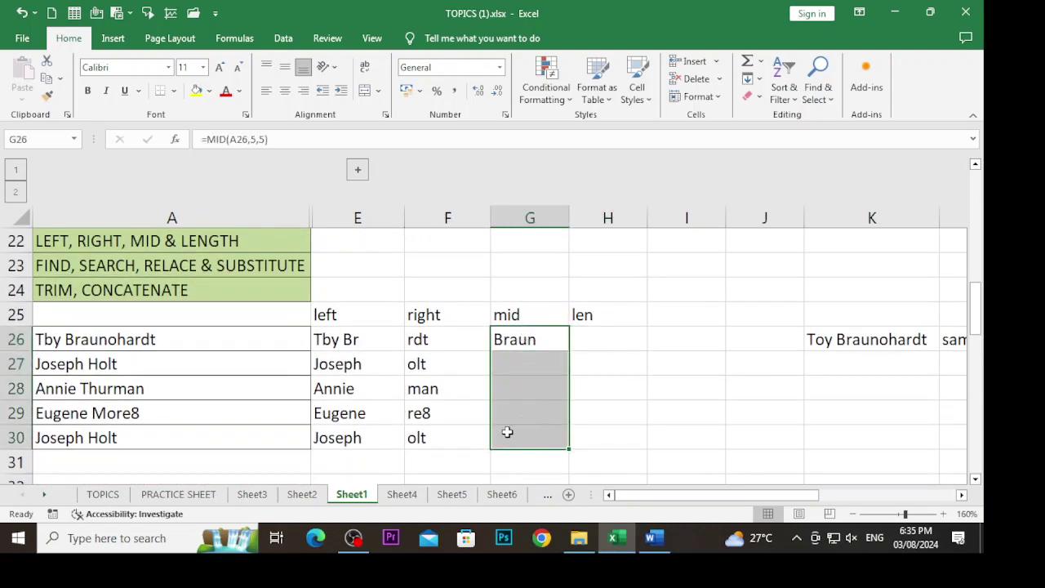
key(ctrl+d)
Enter =LEN(A26) in H26
click(604, 337)
double_click(605, 337)
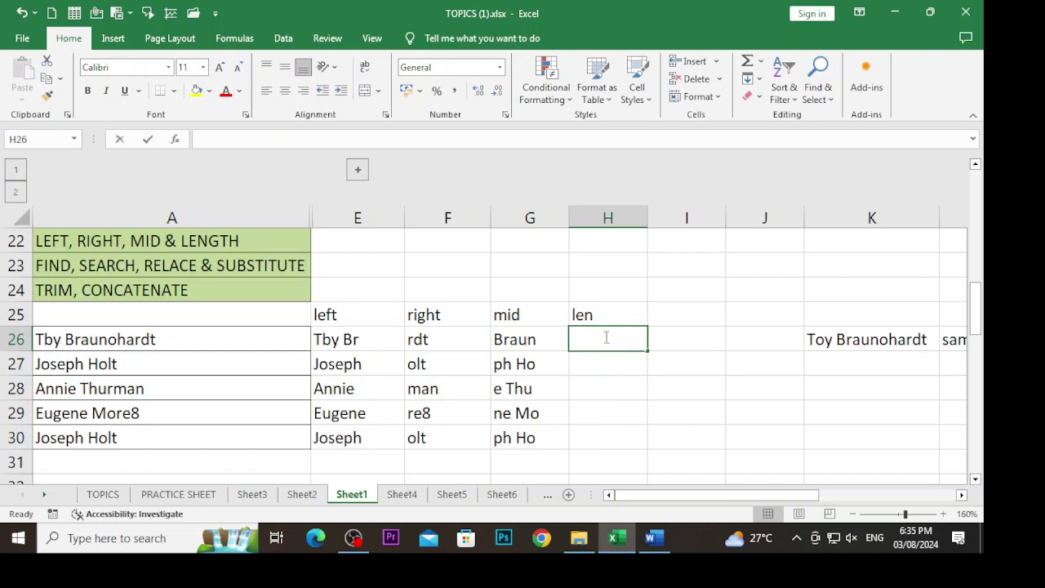
text(=)
click(299, 327)
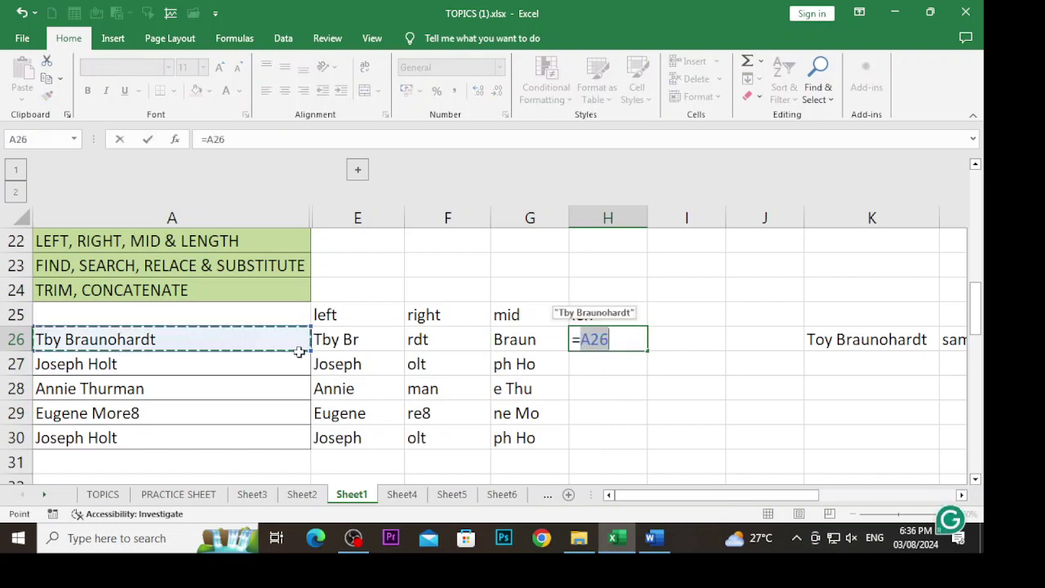
key(BackSpace)
key(BackSpace)
key(BackSpace)
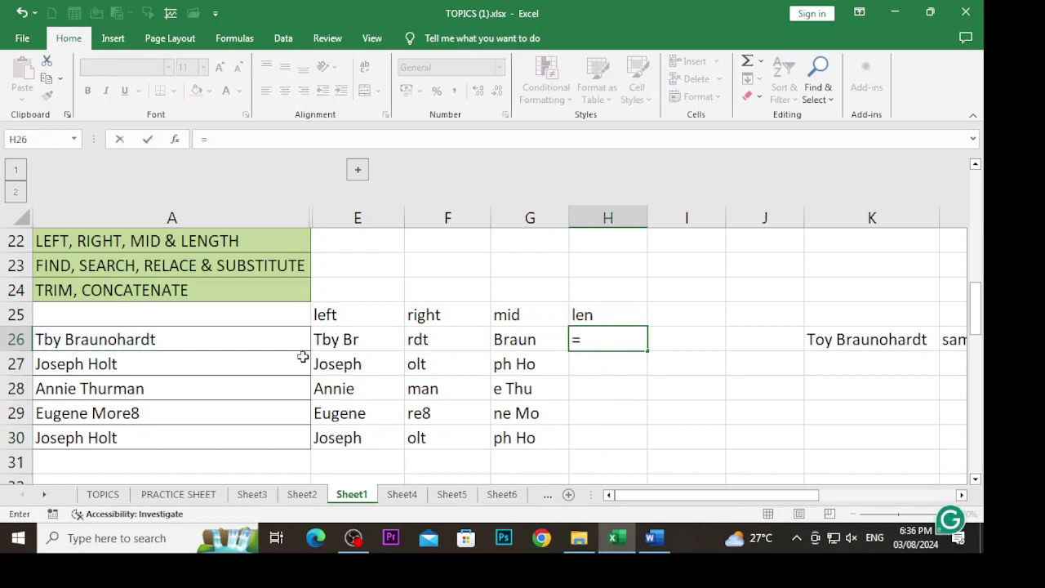
text(len)
key(Tab)
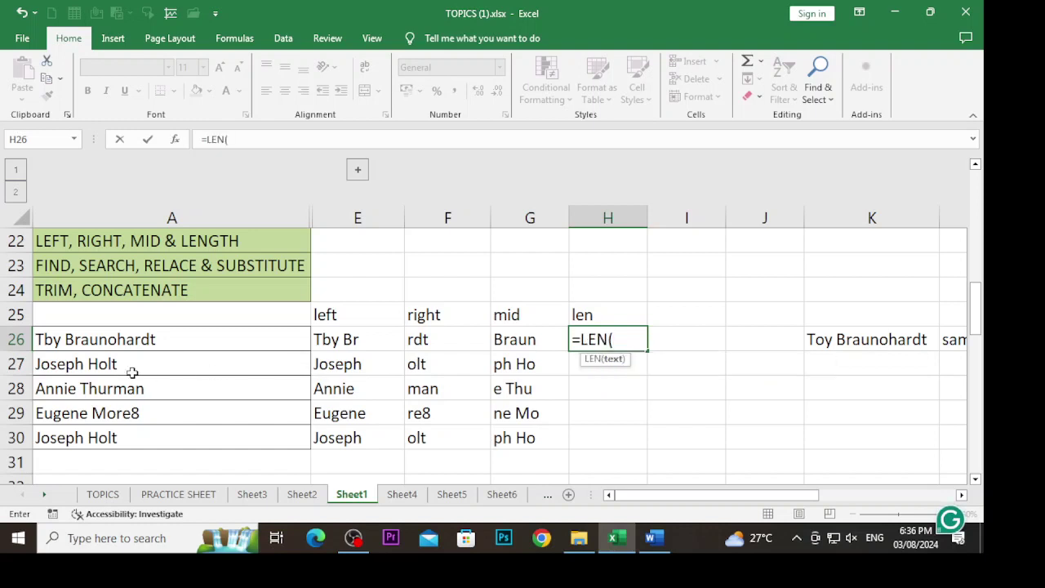
click(141, 348)
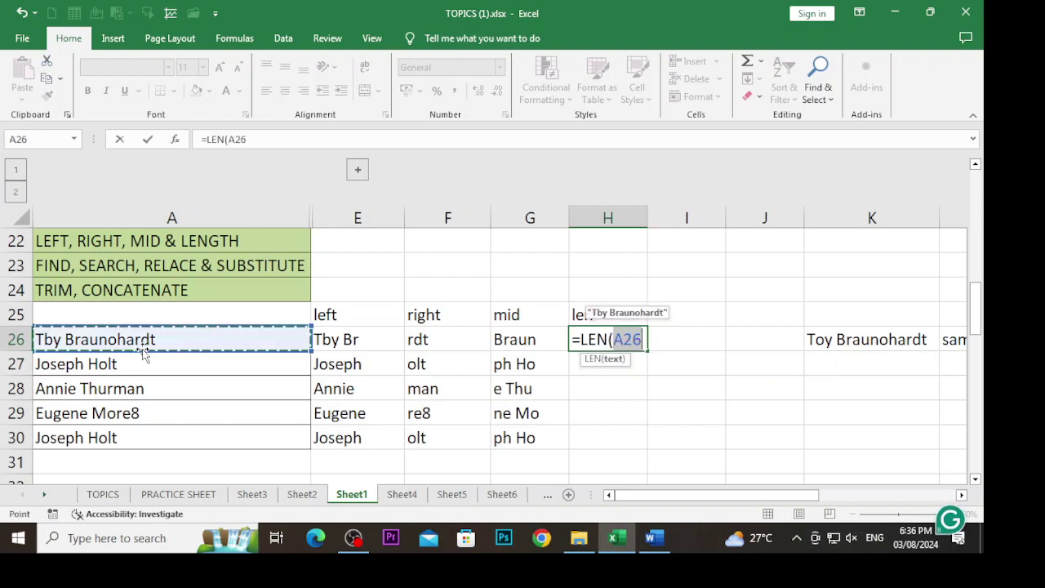
text())
key(Return)
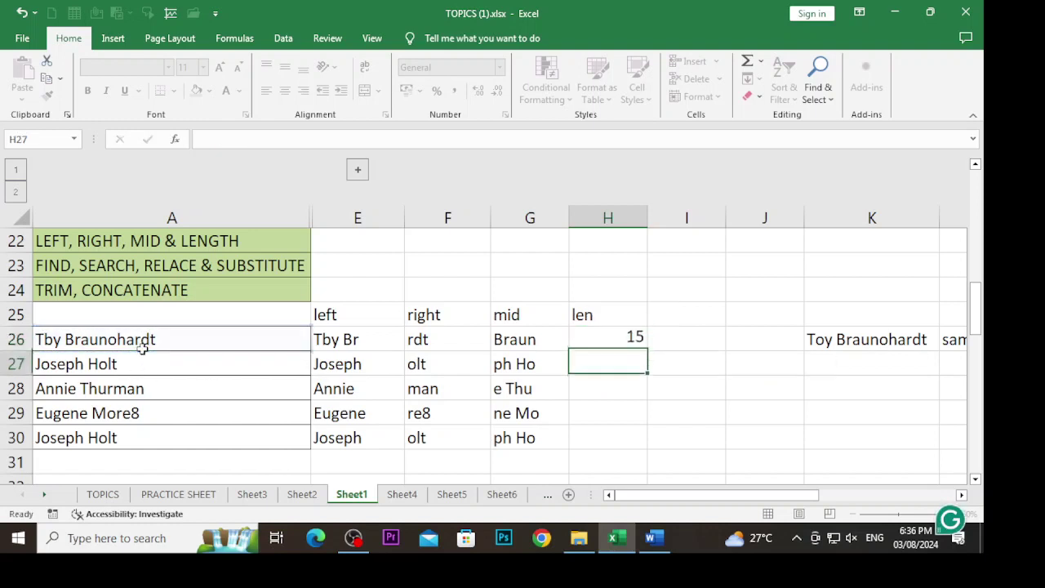
Copy the LEN formula down through H30
click(576, 334)
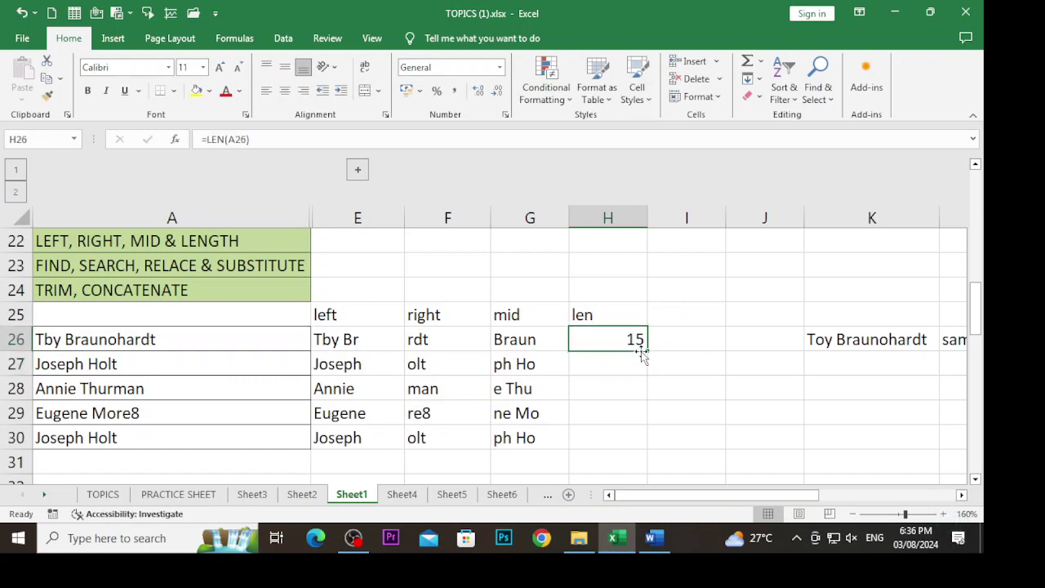
double_click(646, 350)
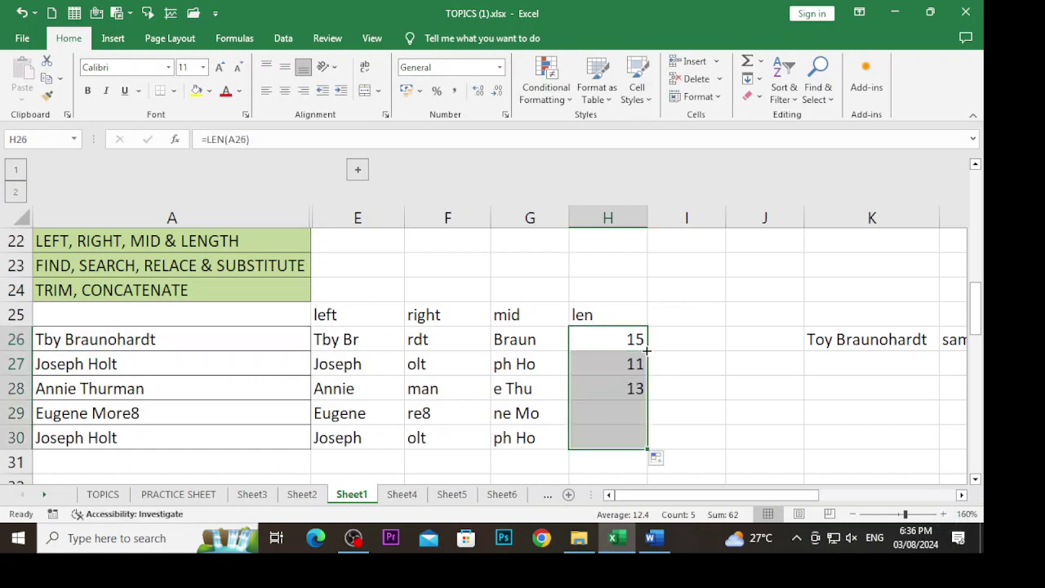
click(620, 388)
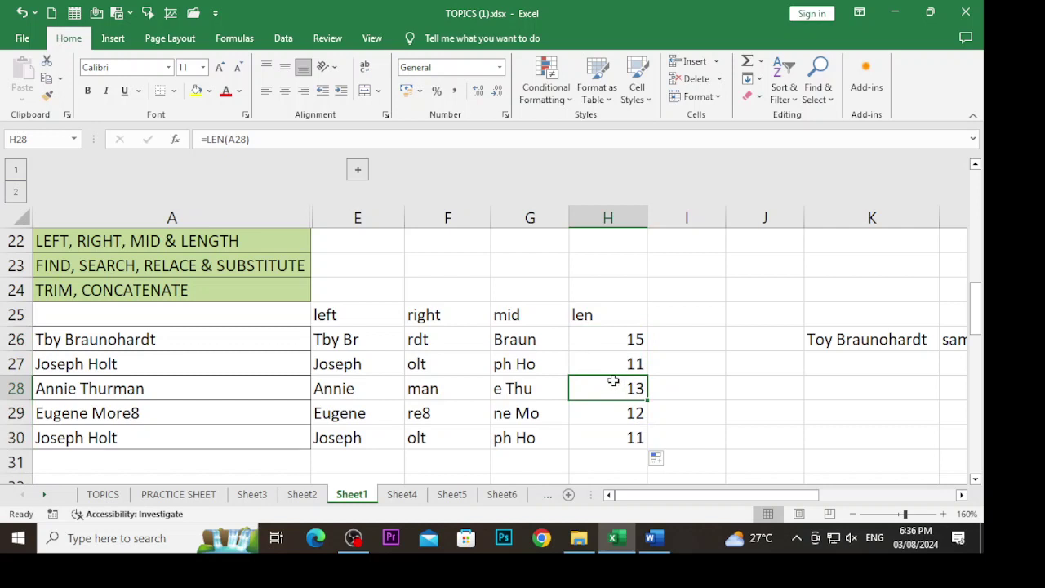
Edit the name in A30 to insert an extra space
click(169, 438)
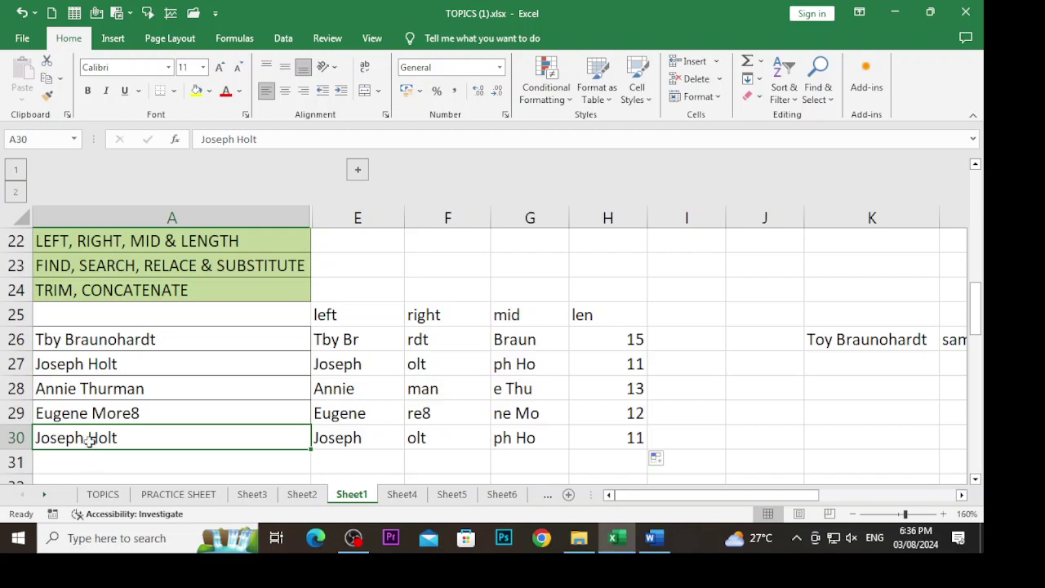
double_click(66, 439)
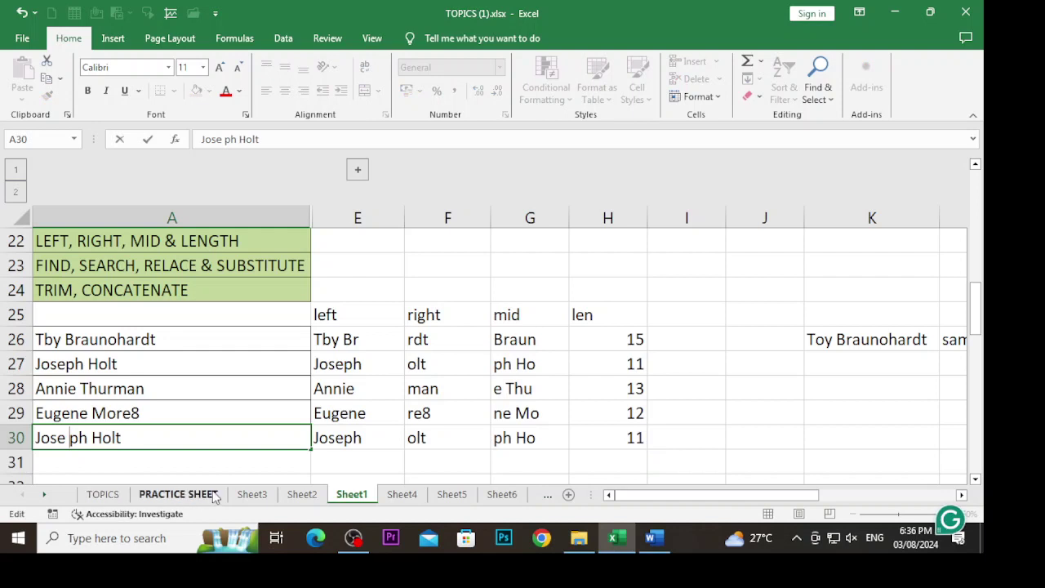
key(Return)
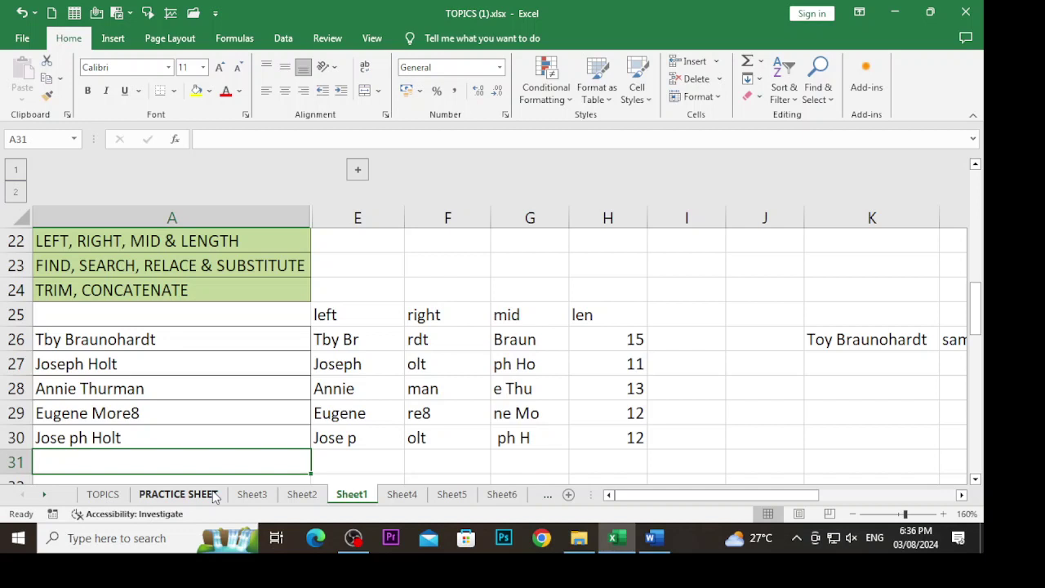
Switch to OBS Studio to check the recording, then return to the Excel workbook
key(alt+Tab)
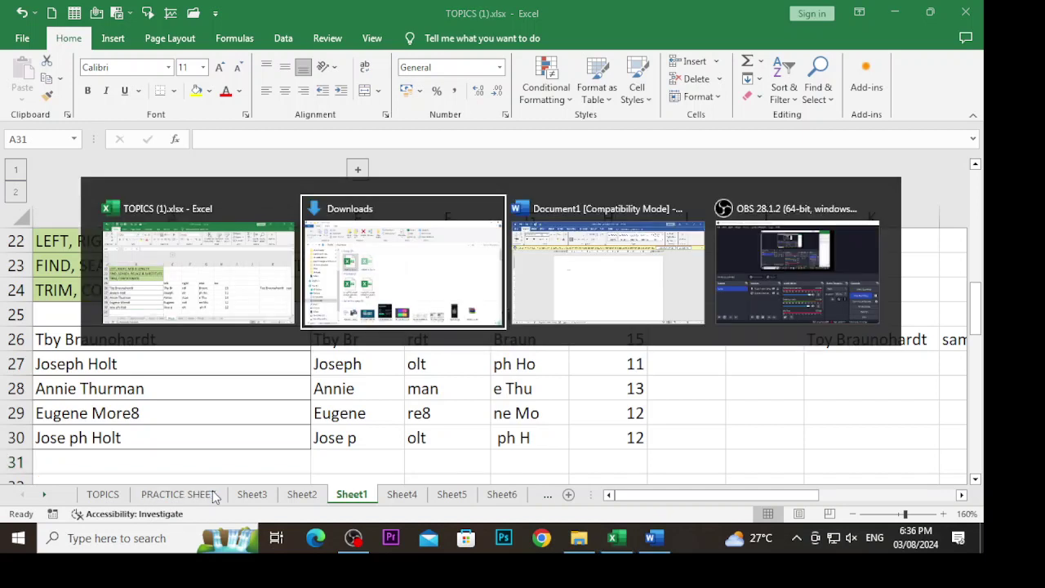
key(alt+Tab)
key(alt+Tab)
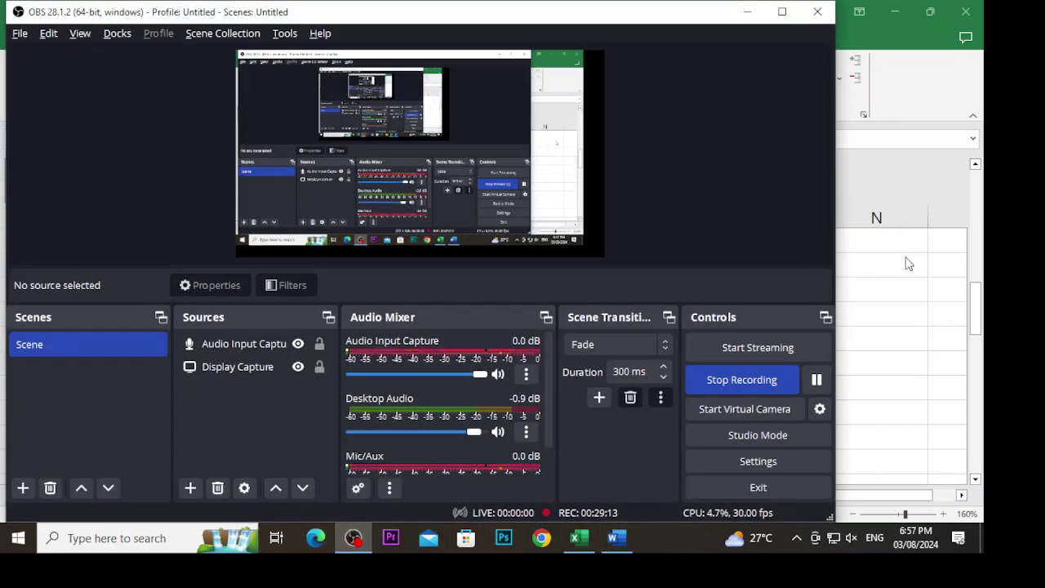
key(alt+Tab)
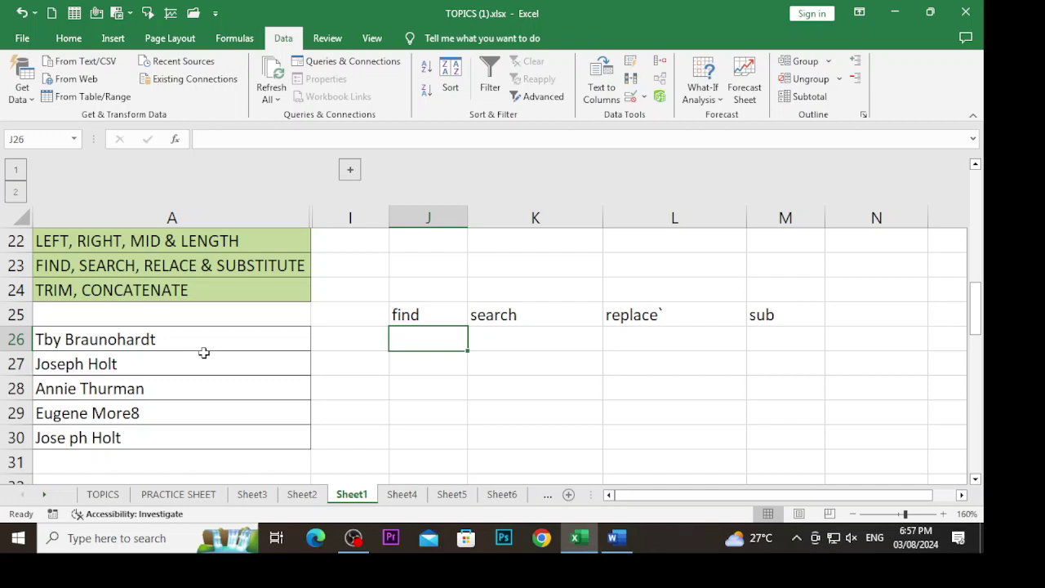
Rename the M25 header to 'subt', then start a =FIND( formula in J26 for the first name
double_click(778, 319)
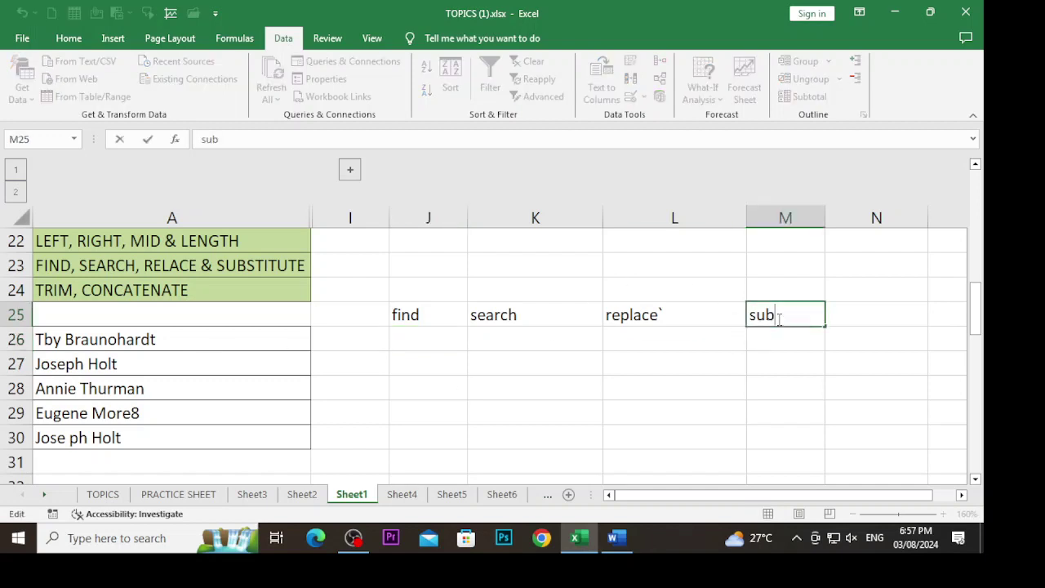
key(Return)
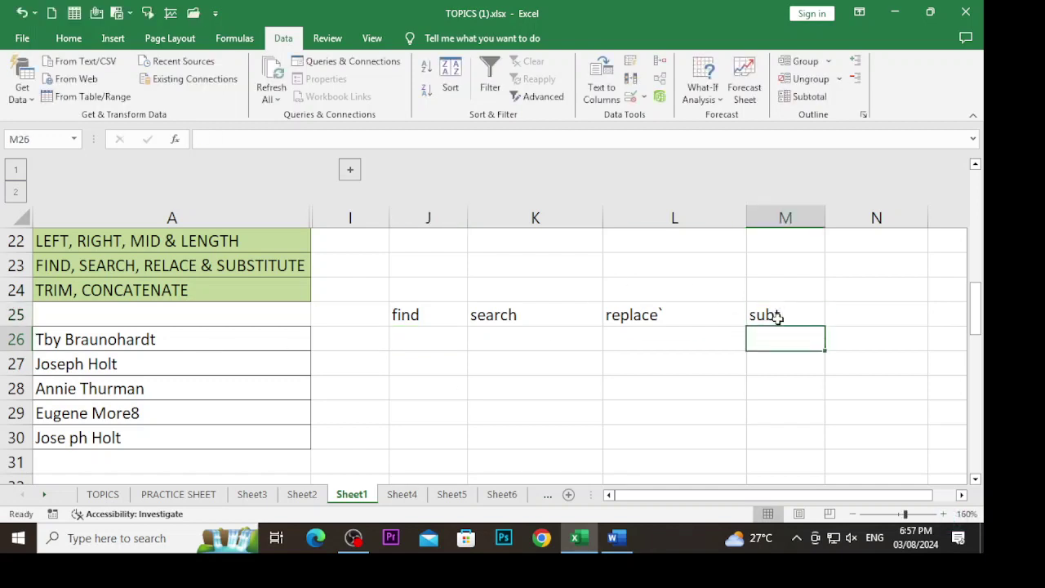
key(Left)
key(Left)
key(Left)
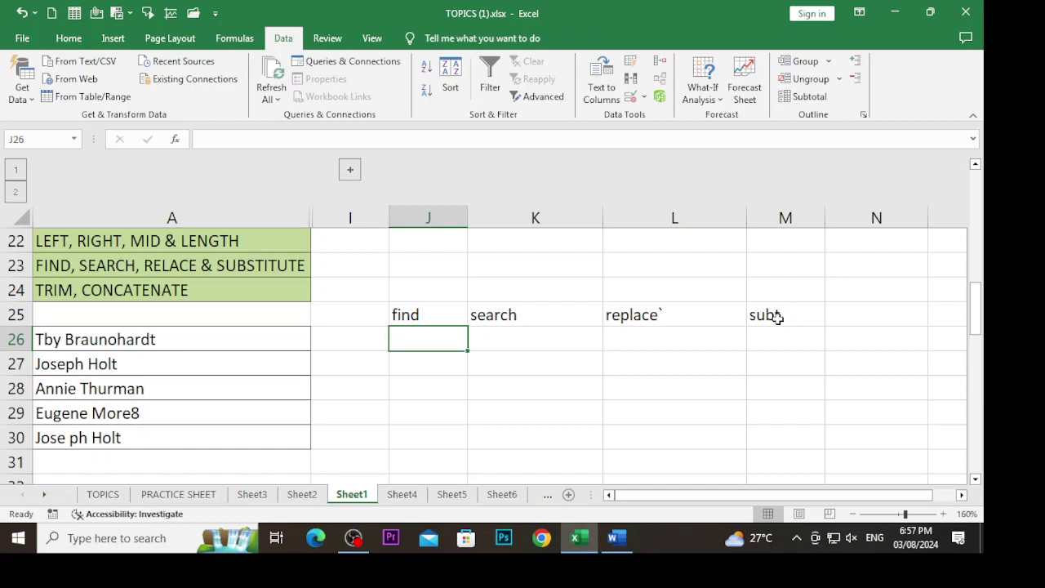
text(=fin)
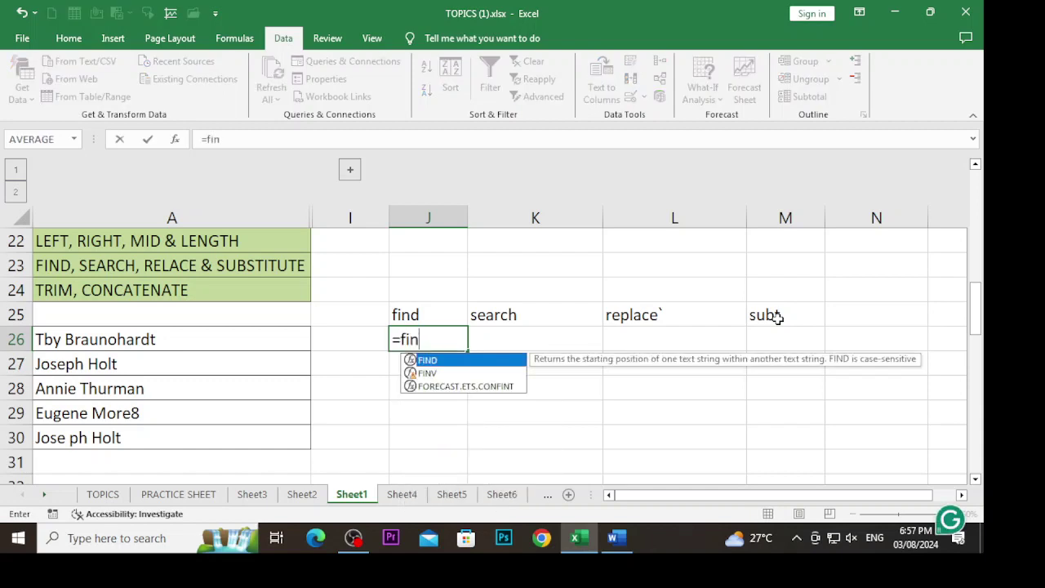
key(Tab)
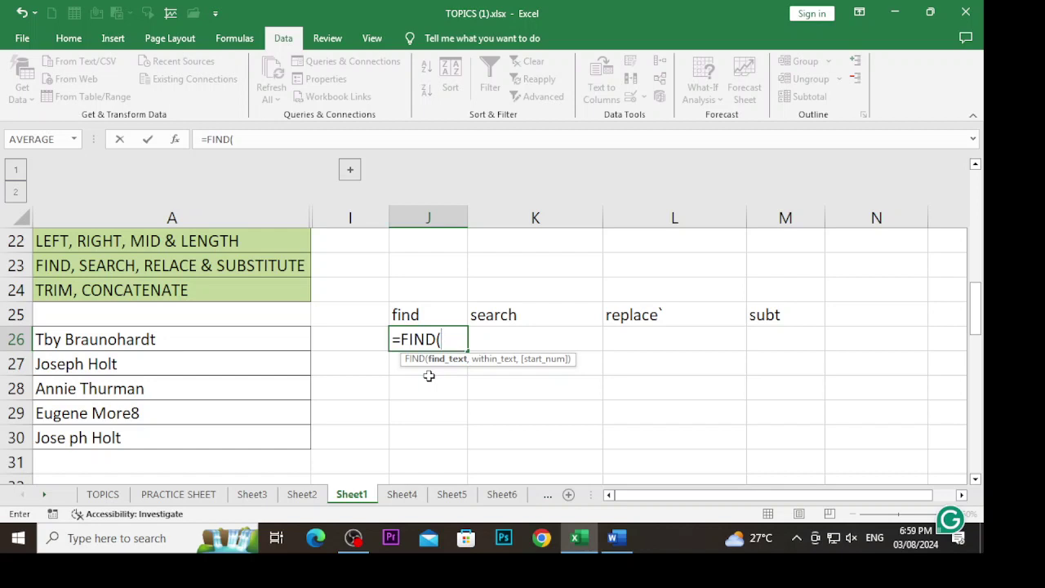
Build J26's formula as =FIND("b",A26, searching the name in A26
text(b)
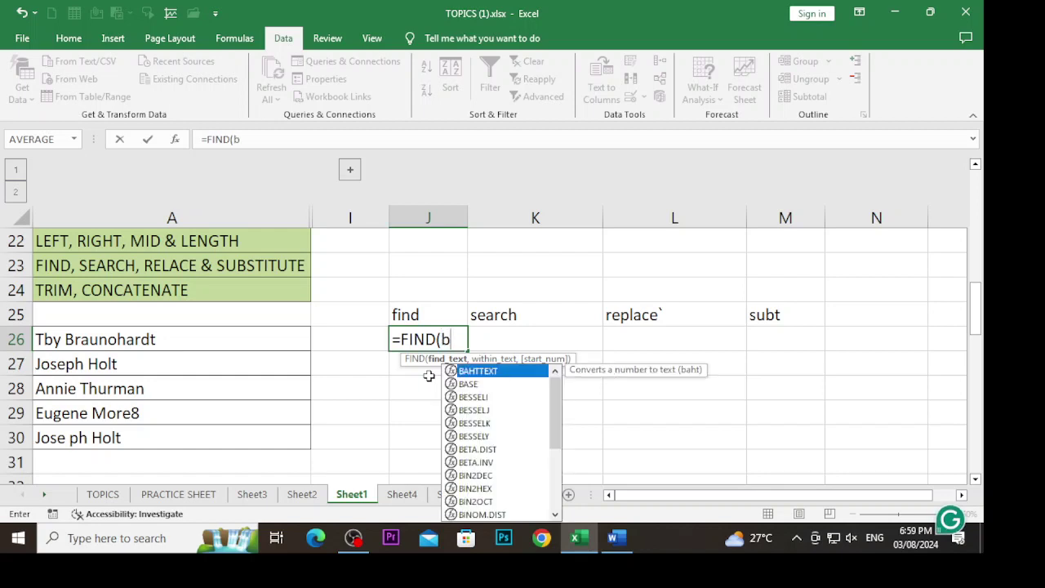
key(BackSpace)
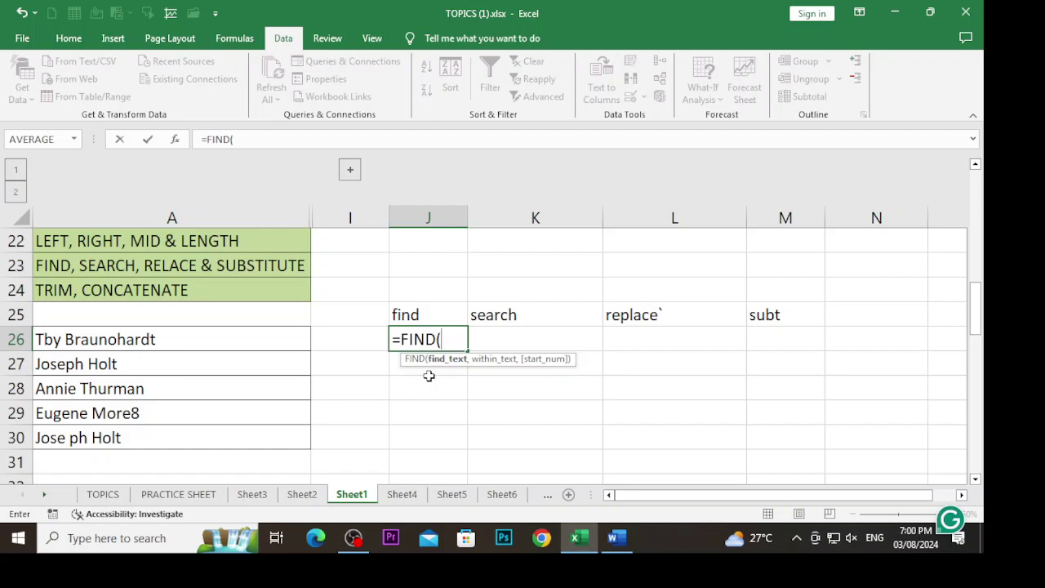
text(")
text(b)
text(")
text(,)
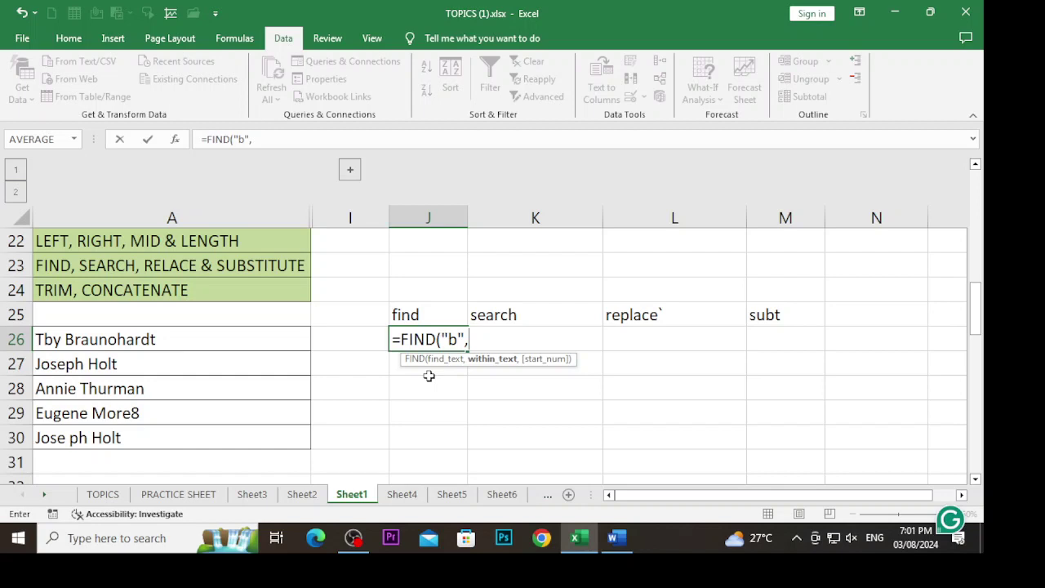
click(230, 343)
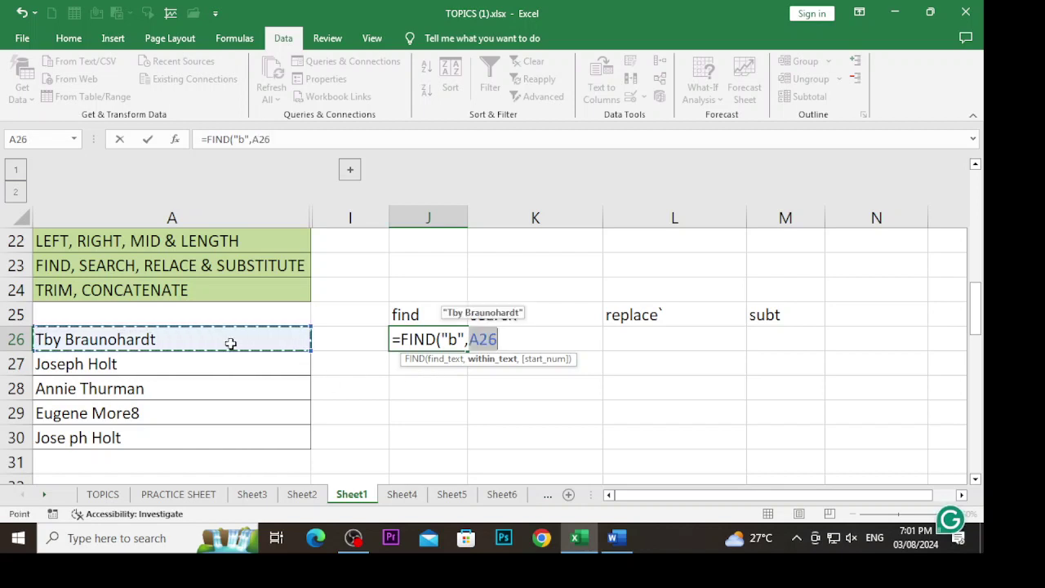
text(,)
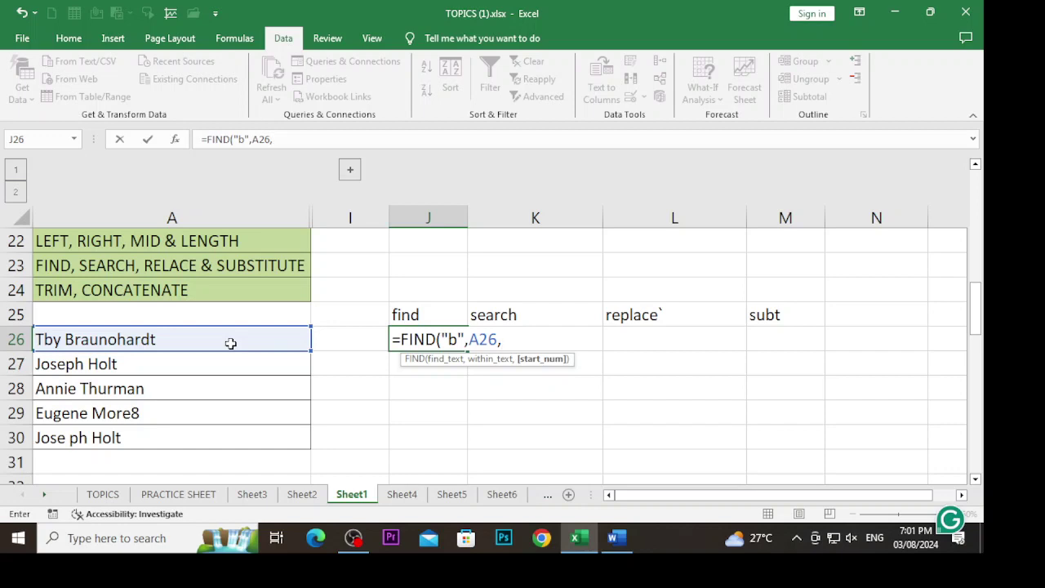
key(BackSpace)
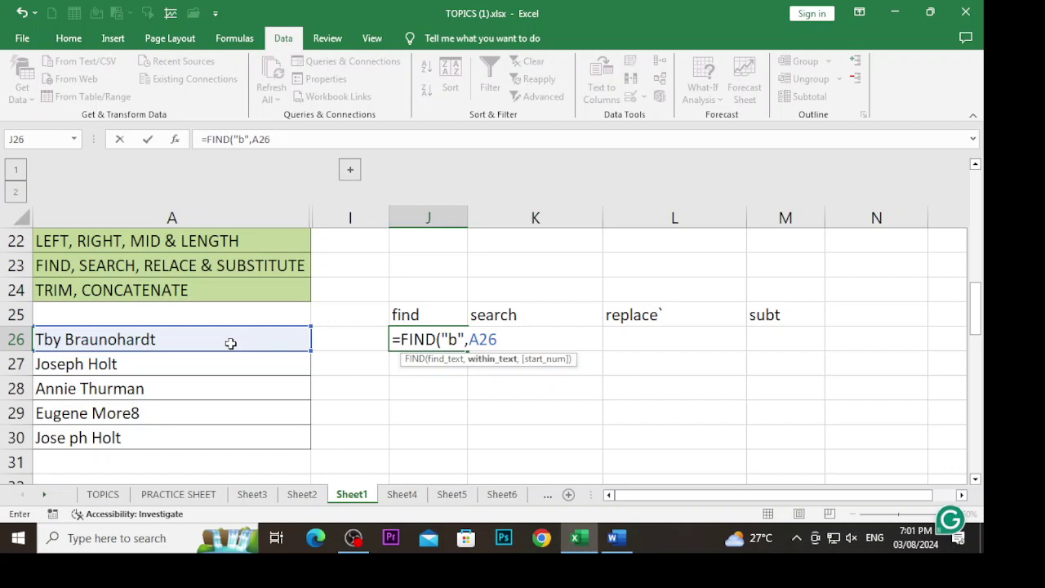
Close J26's FIND formula, then add 3 as its start position
text())
key(Return)
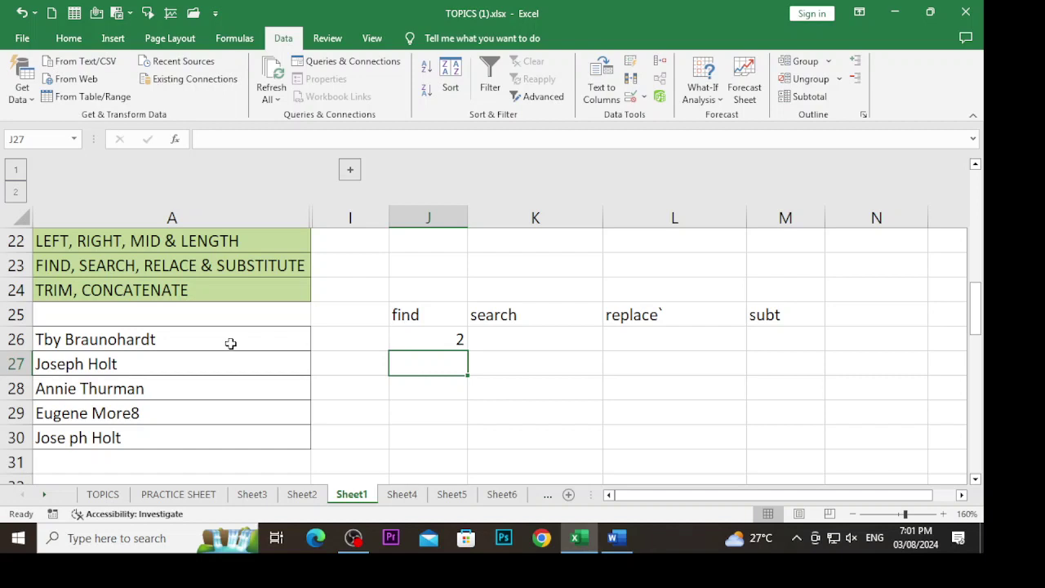
double_click(414, 339)
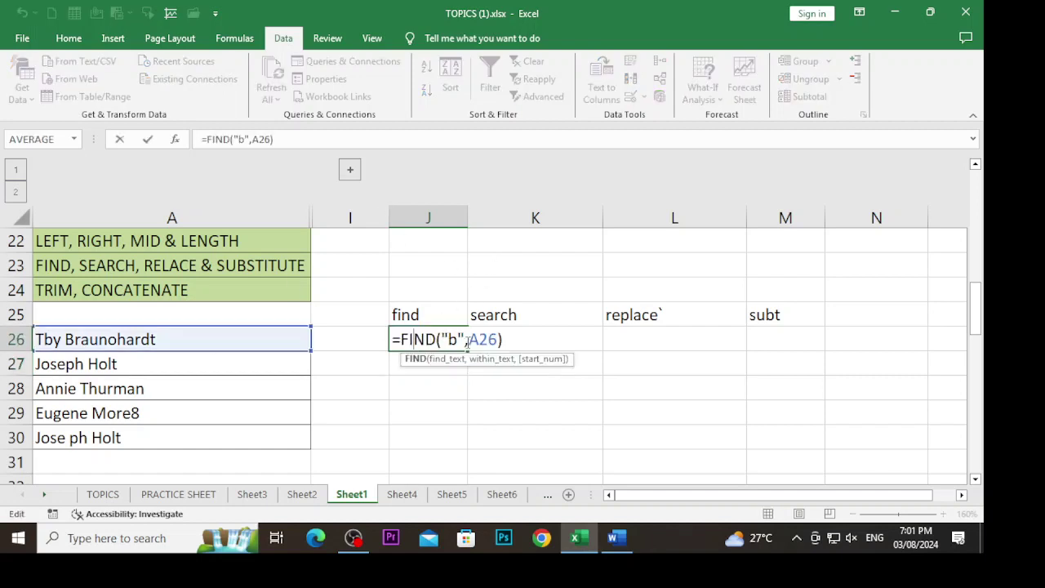
click(498, 340)
text(,)
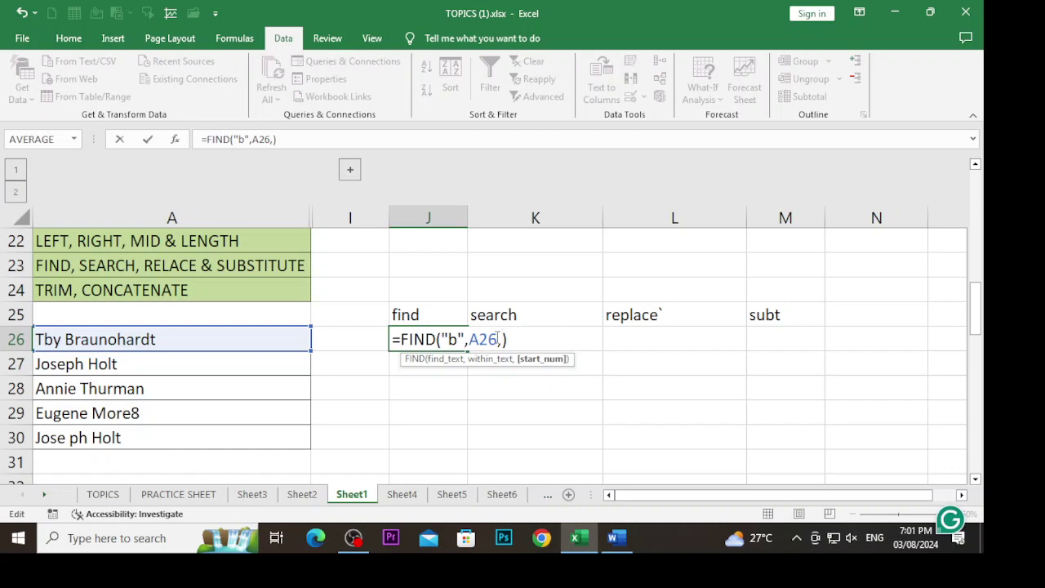
text(3)
key(Return)
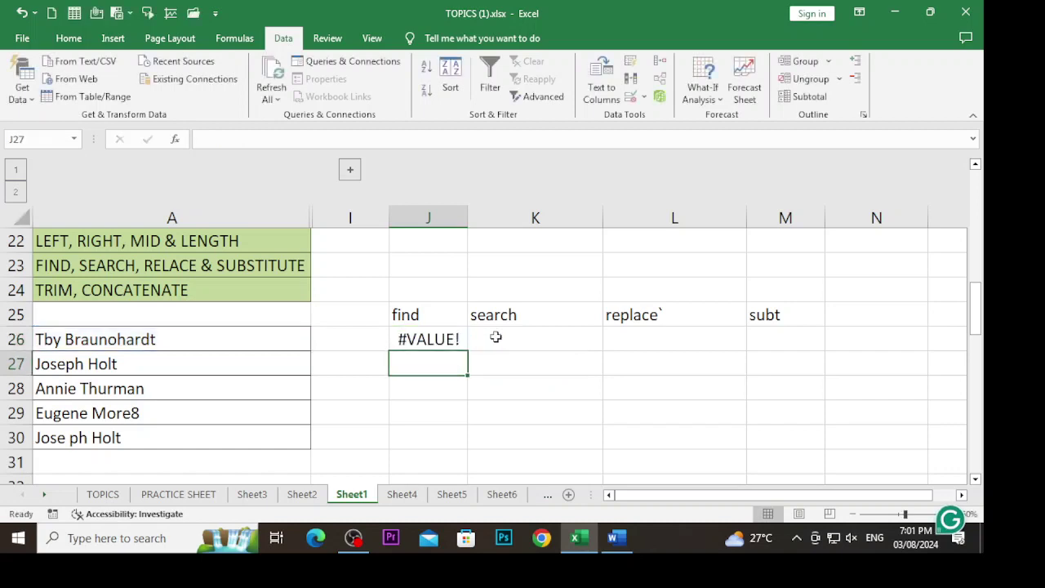
Re-enter J26's FIND formula to confirm it shows #VALUE!
double_click(396, 331)
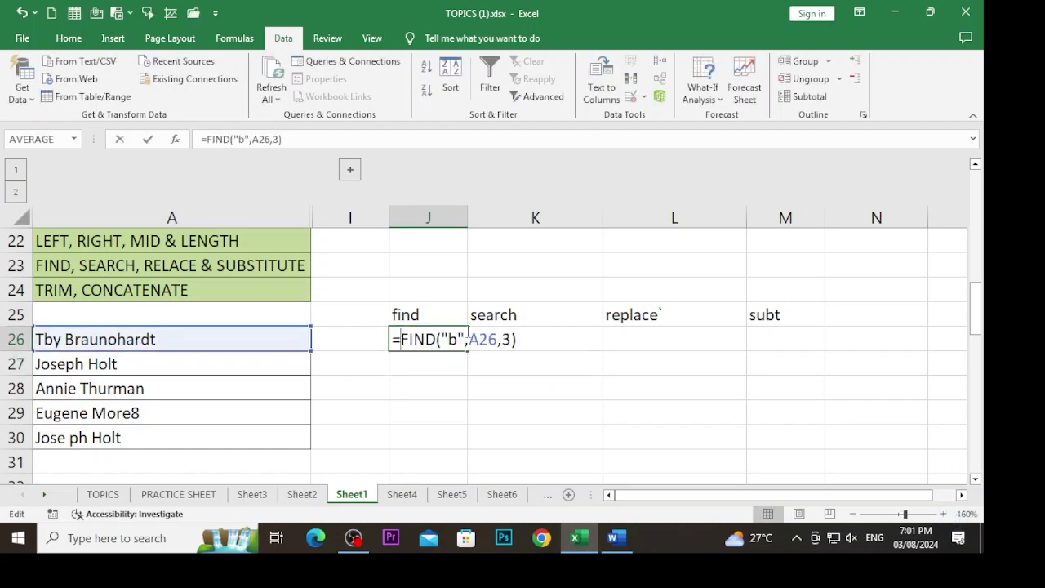
click(508, 339)
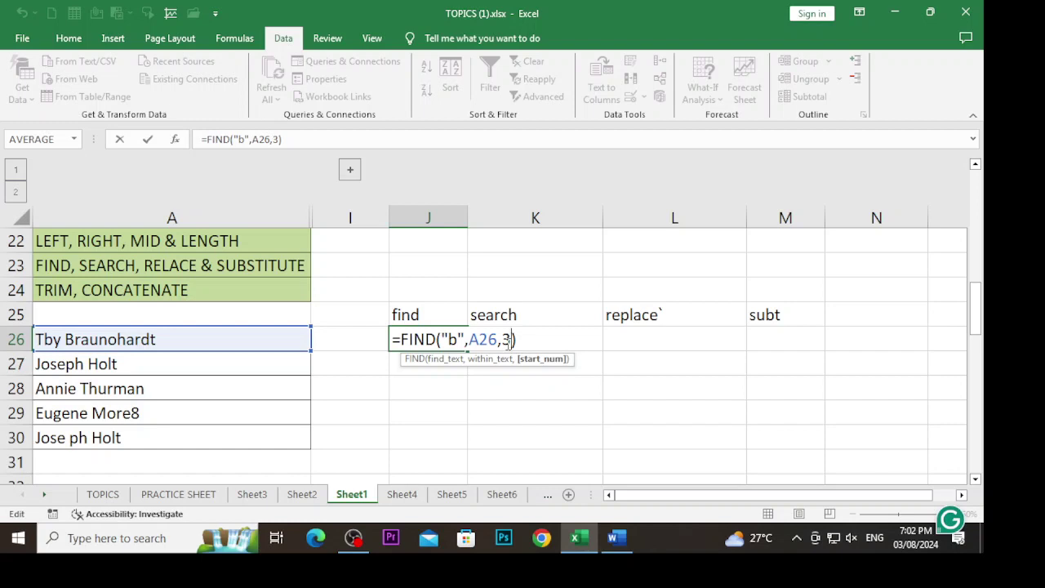
key(Return)
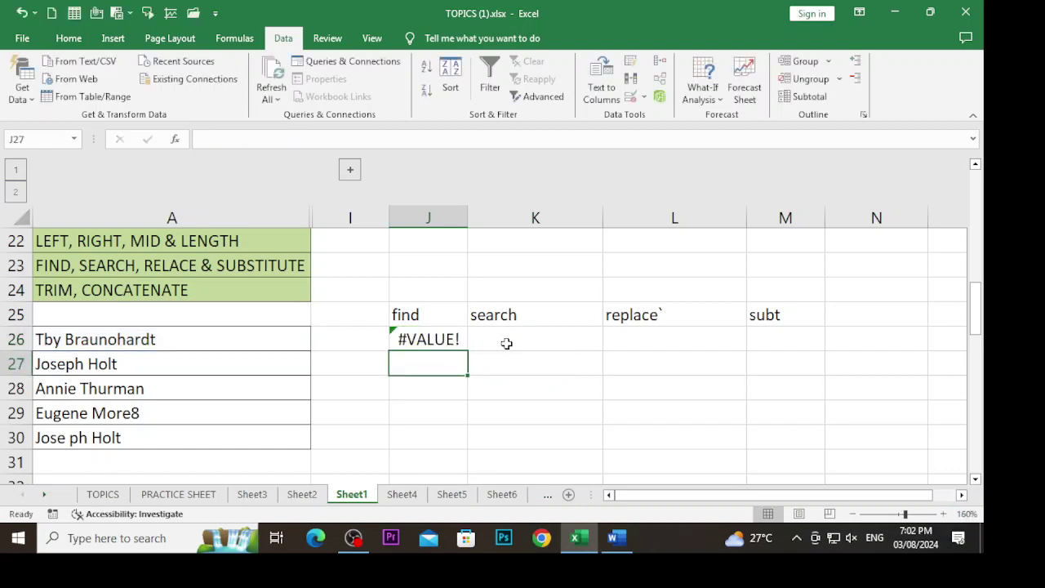
Change J26's FIND start position to the quoted text "3"
click(415, 340)
double_click(415, 340)
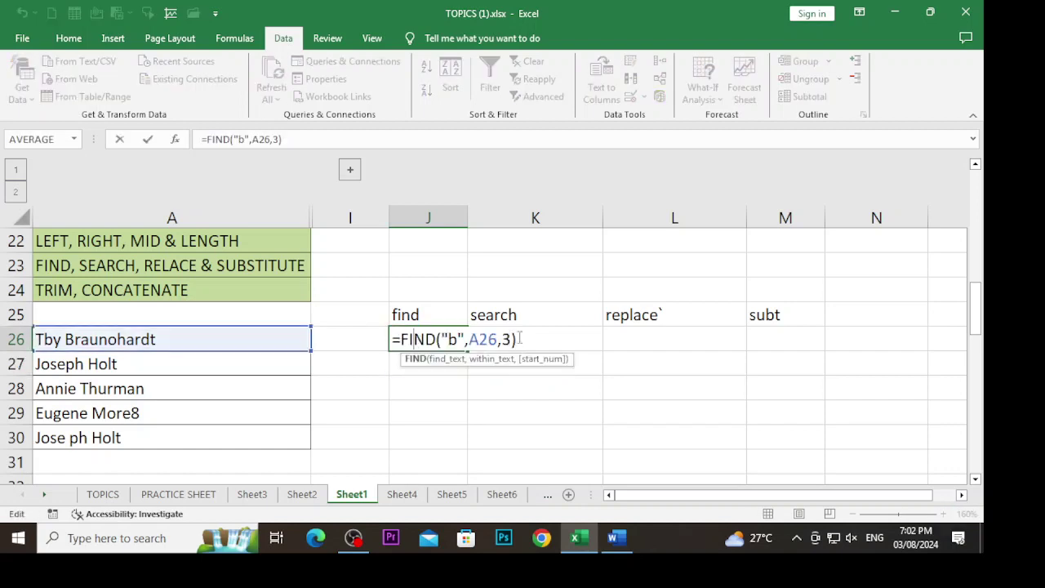
click(536, 340)
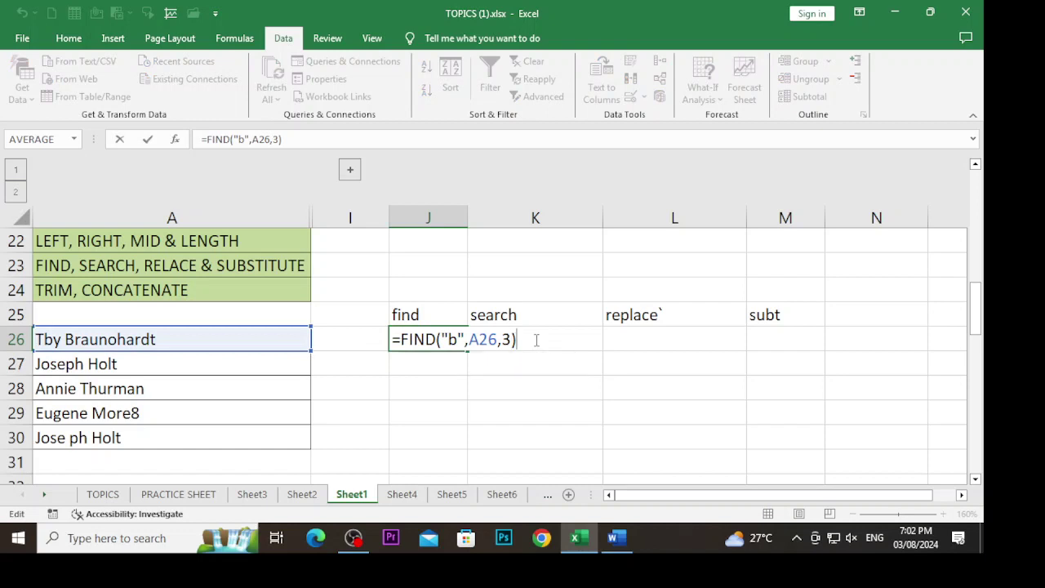
click(502, 339)
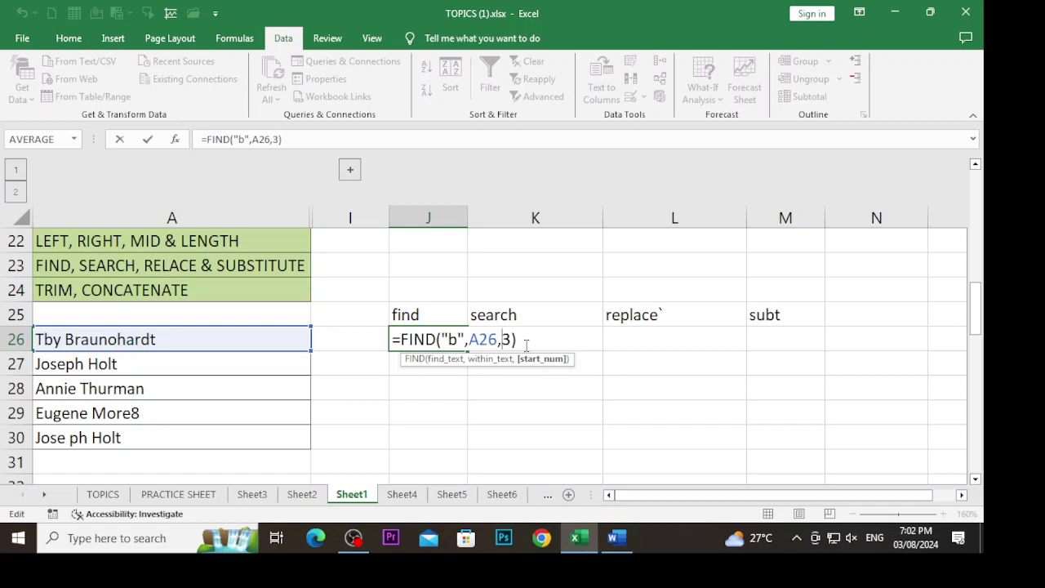
text("3)
key(Return)
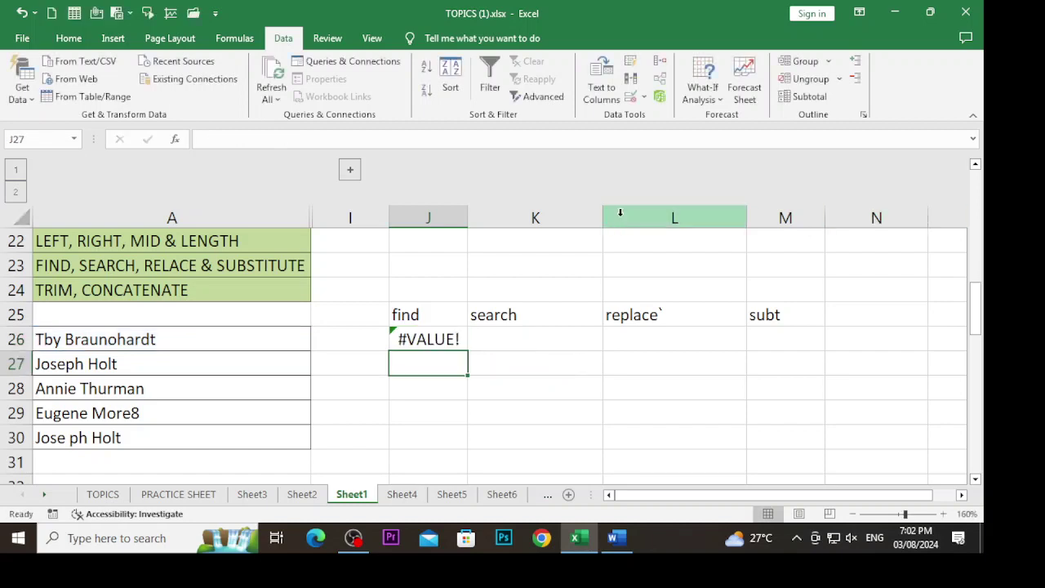
Remove the quotes around 3 in J26's FIND formula
click(443, 338)
double_click(512, 340)
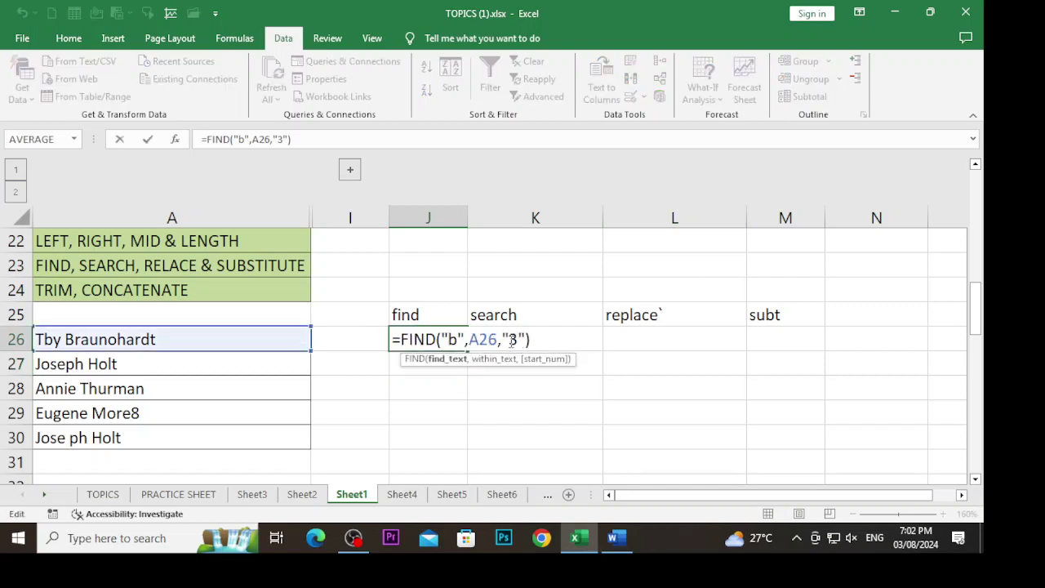
click(508, 339)
key(BackSpace)
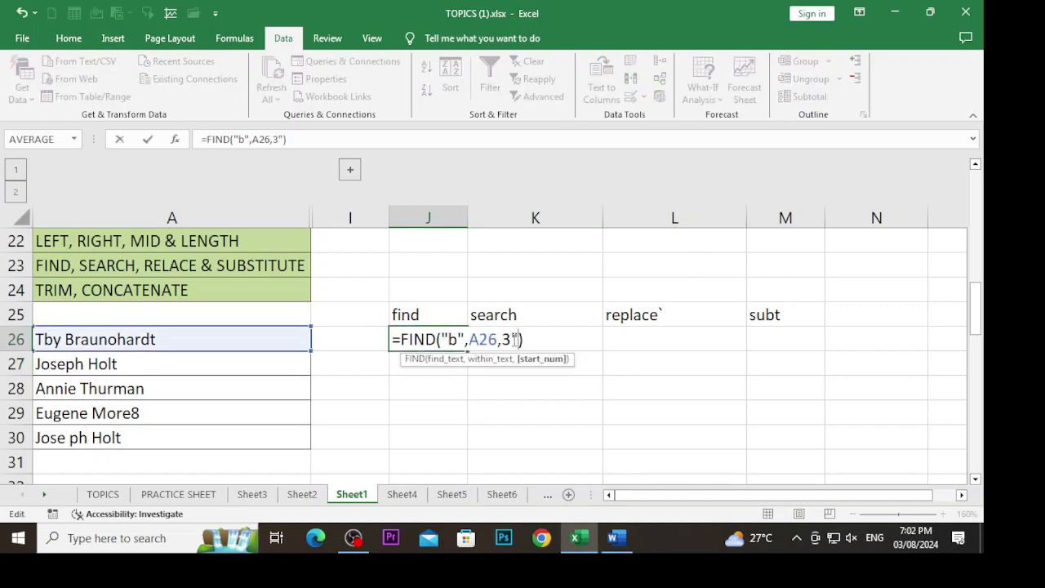
key(Delete)
text())
key(BackSpace)
text())
Try the start position as [3] and dismiss Excel's invalid-formula error
click(503, 339)
text([)
click(513, 340)
text(])
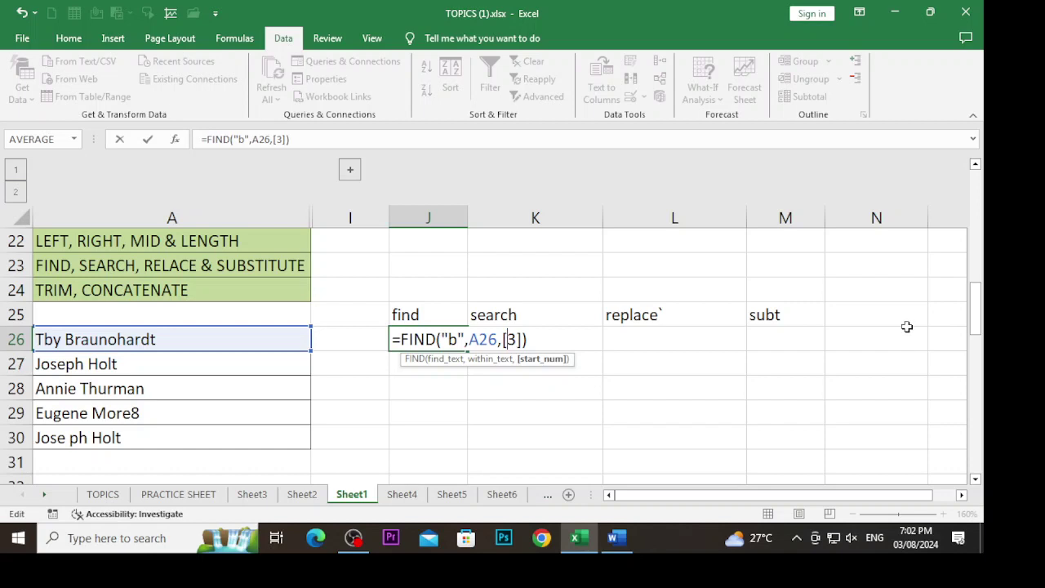
key(Return)
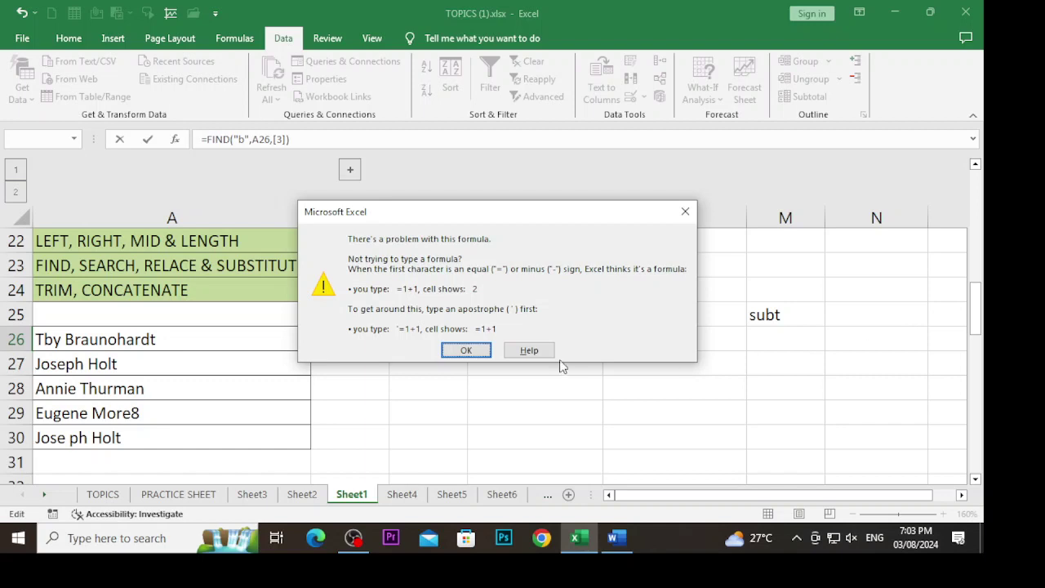
click(694, 215)
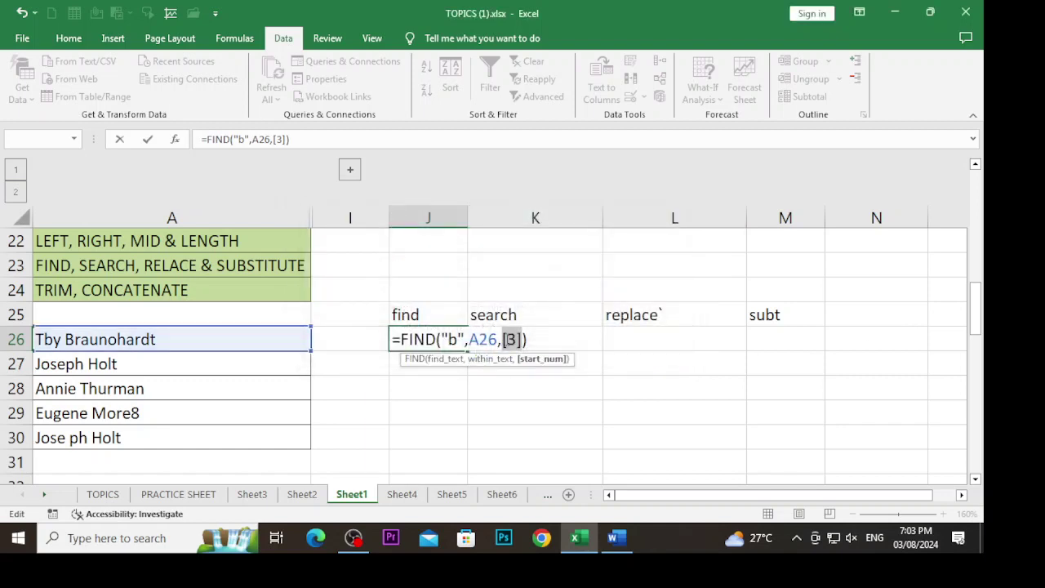
click(523, 339)
Set J26's FIND start position to 1, returning 2
key(BackSpace)
key(BackSpace)
key(BackSpace)
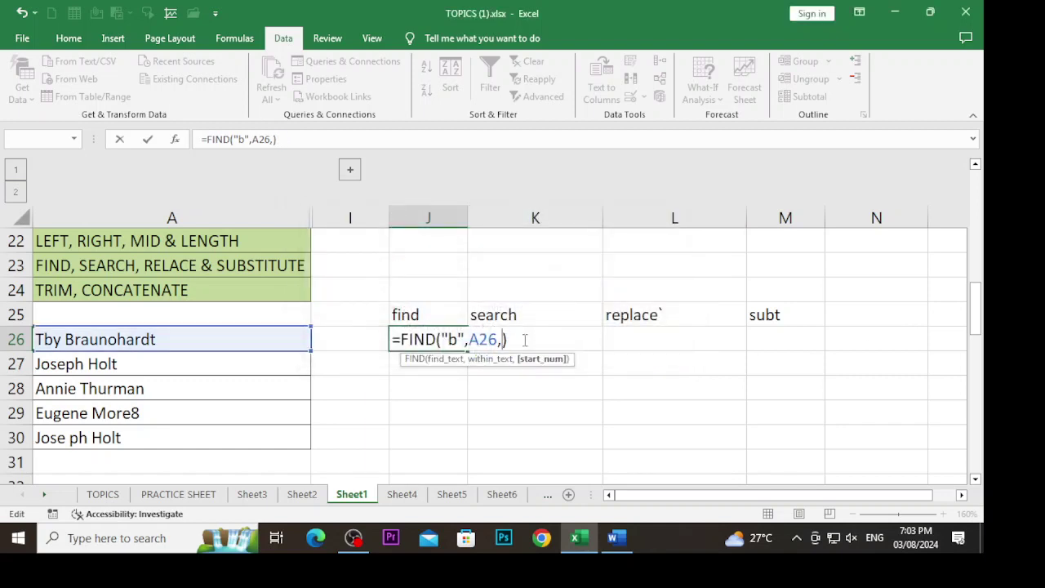
text(1)
key(Return)
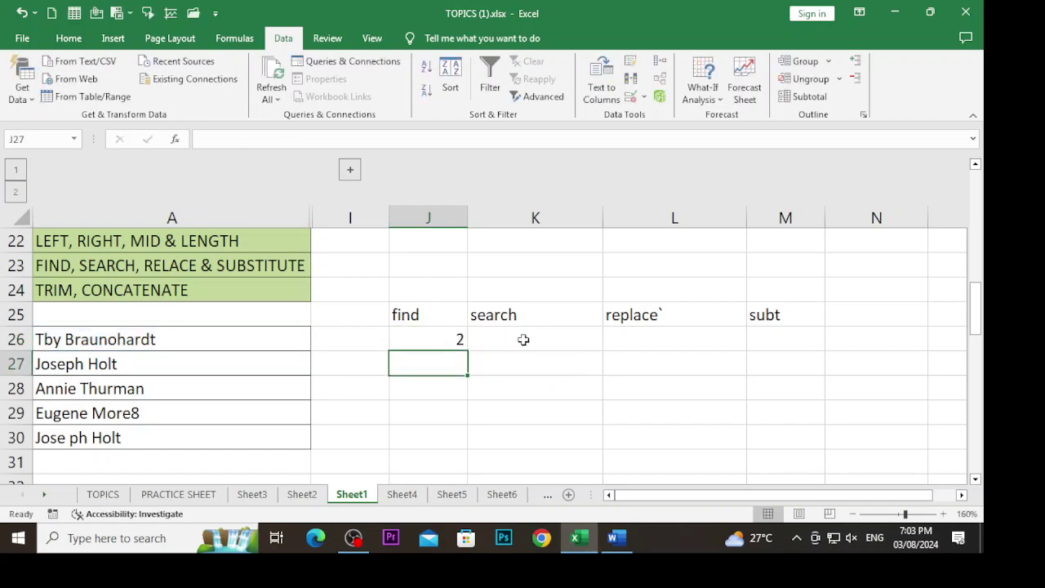
Change J26's FIND start position to 2, still returning 2
double_click(458, 339)
click(513, 338)
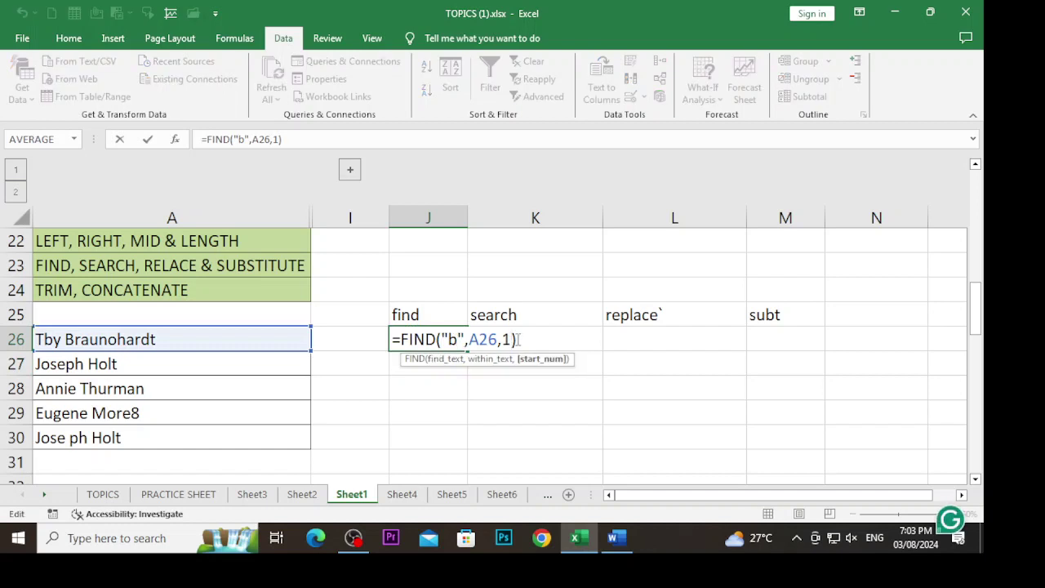
key(BackSpace)
text(2)
key(Return)
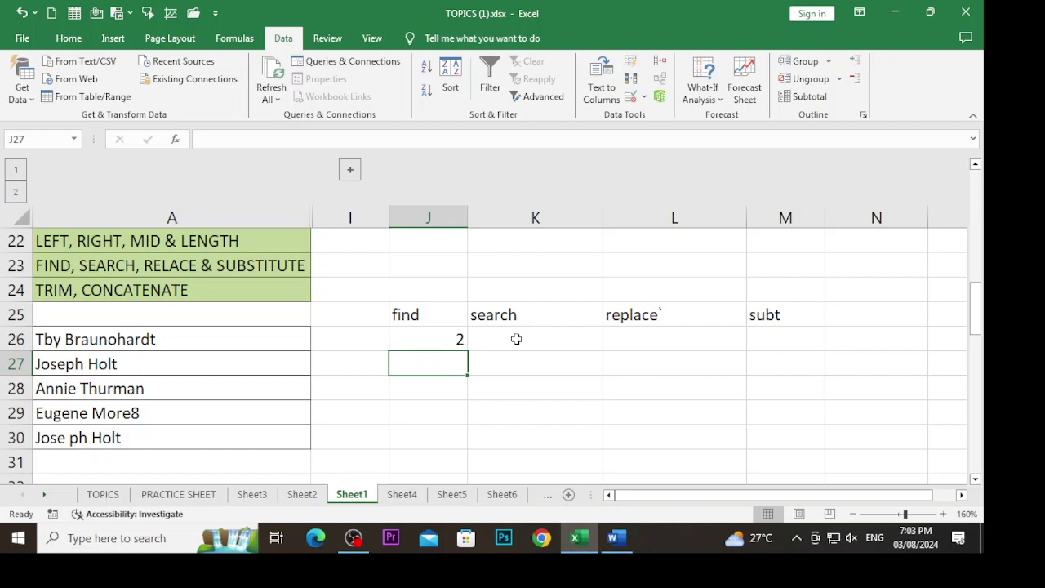
Change J26's FIND start position to 5, giving #VALUE!
double_click(454, 339)
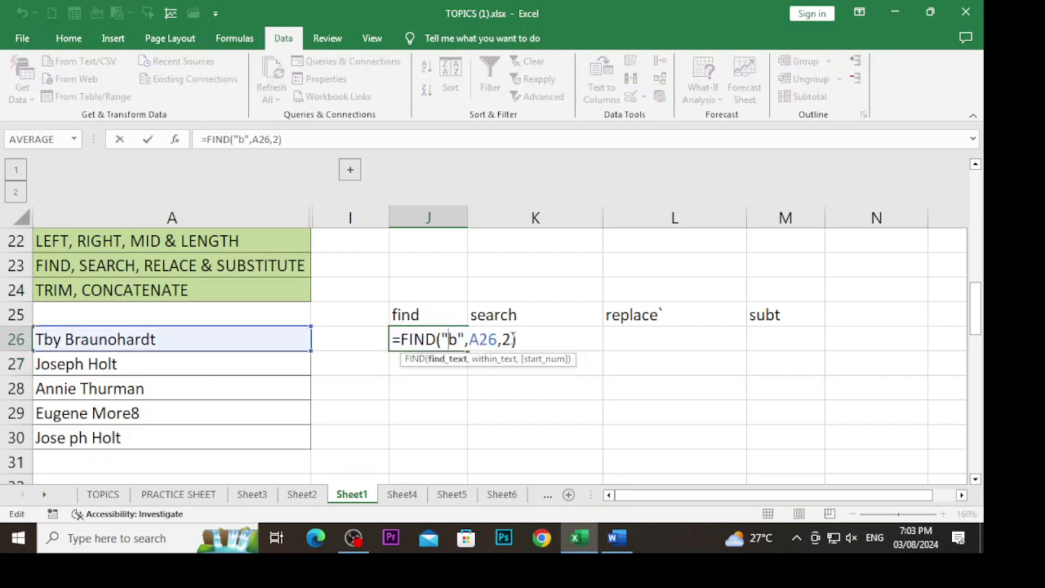
key(BackSpace)
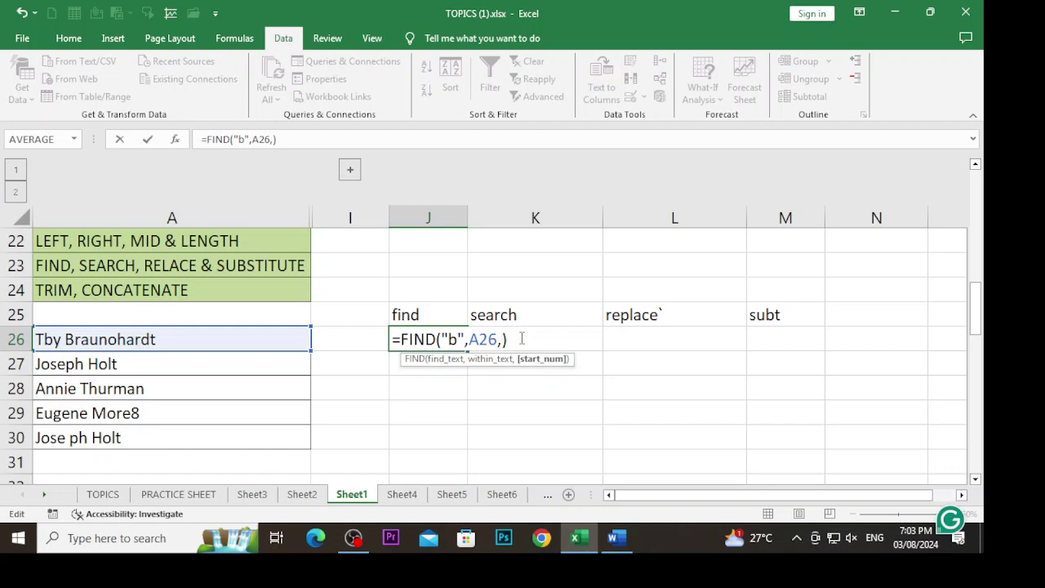
text(5)
key(Return)
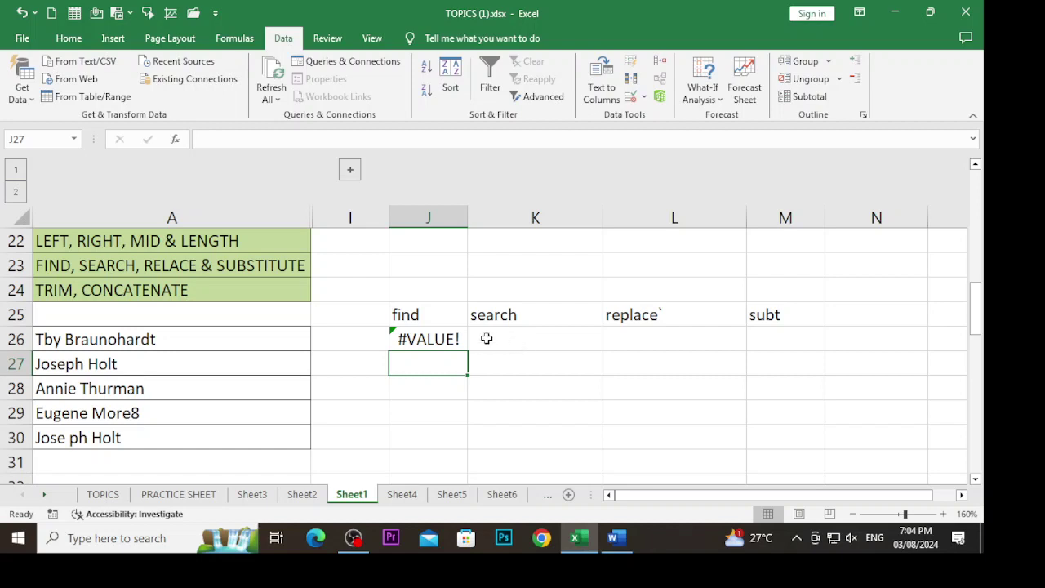
click(457, 339)
Shorten J26 to =FIND("b",A26) and fill it down to J30
double_click(457, 340)
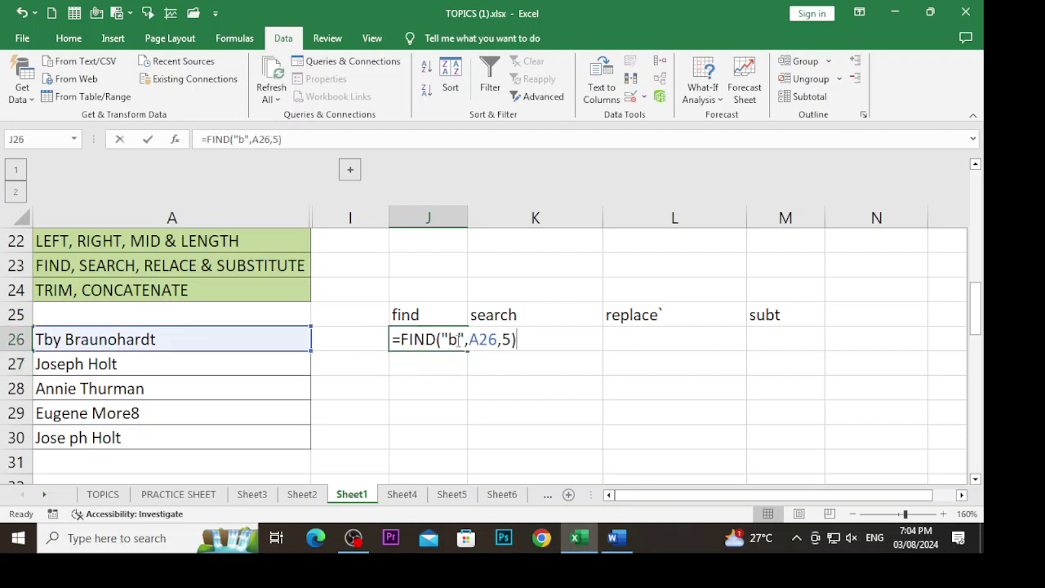
click(509, 339)
key(BackSpace)
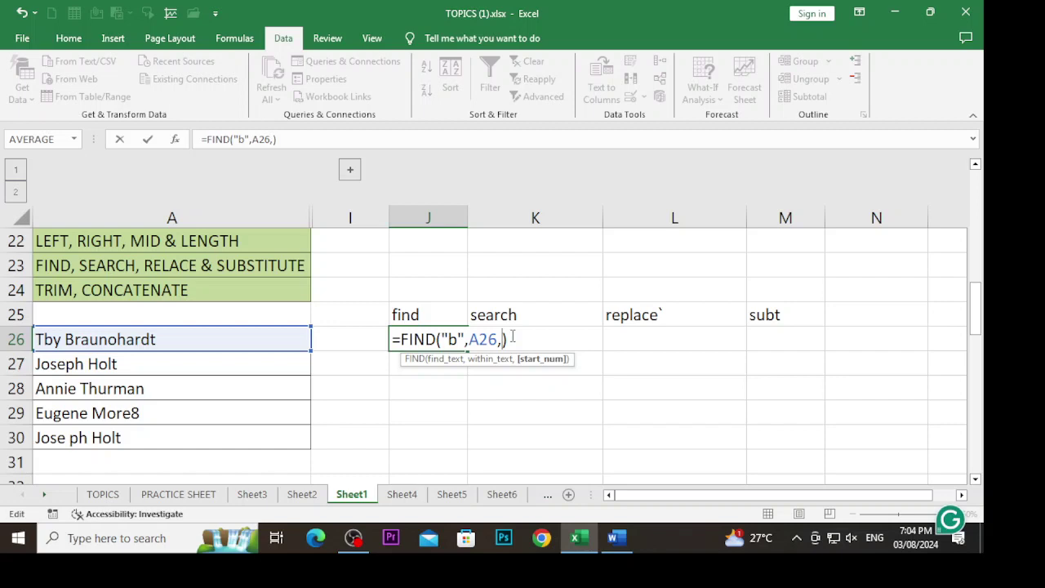
key(BackSpace)
key(Return)
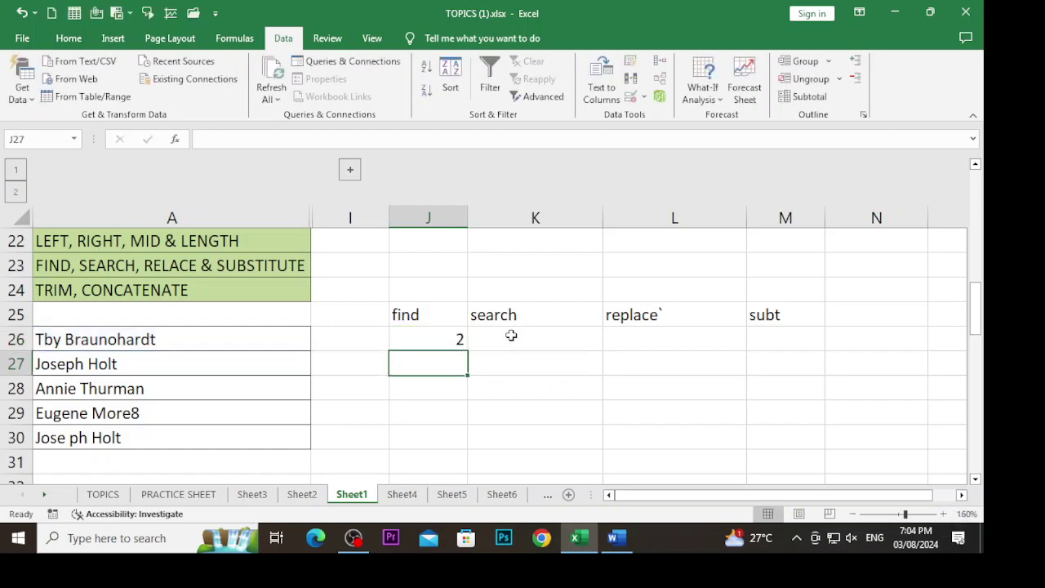
click(440, 342)
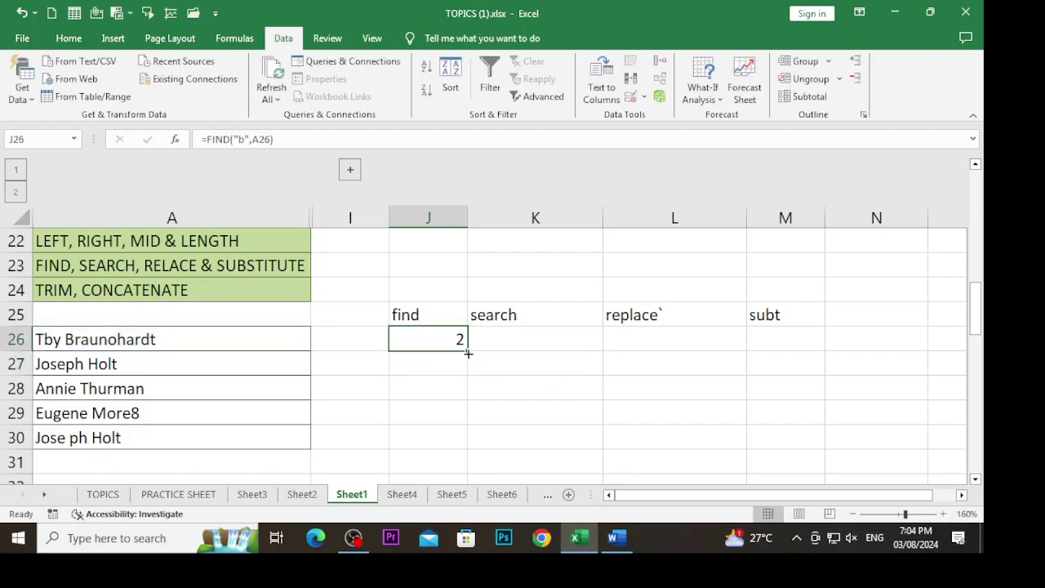
drag(468, 353, 480, 454)
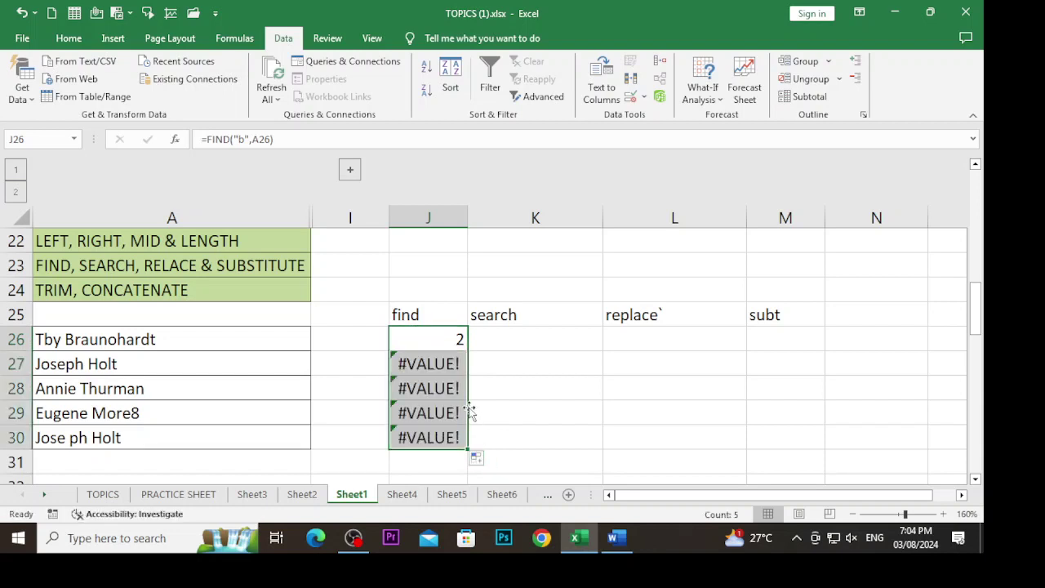
click(70, 439)
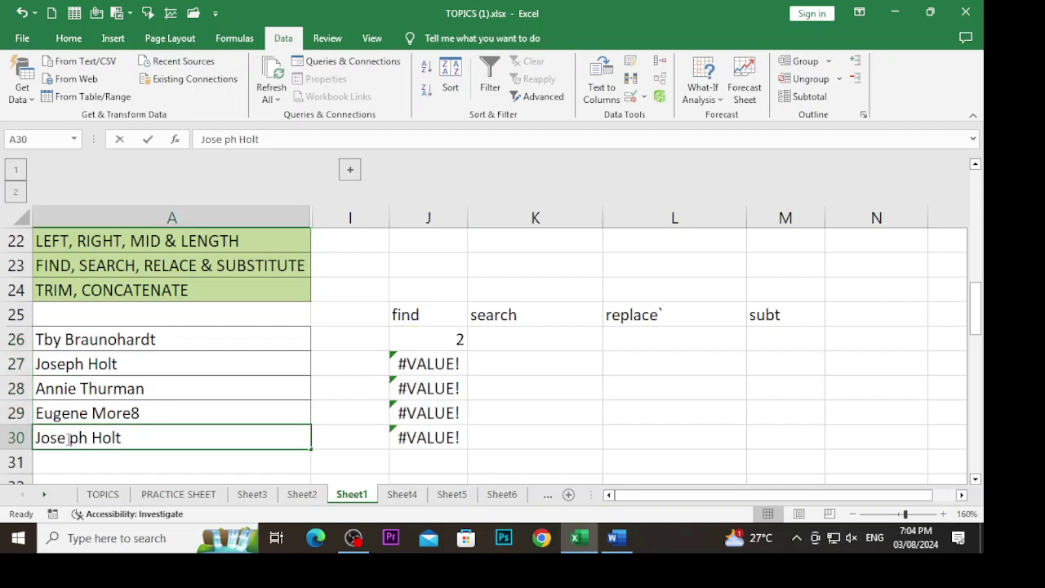
double_click(70, 439)
key(BackSpace)
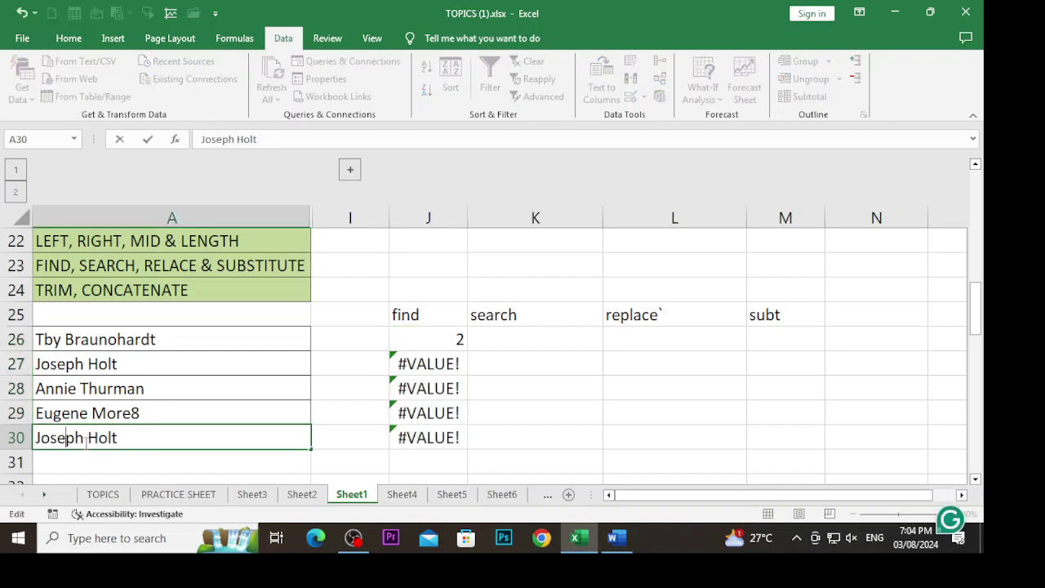
text(b)
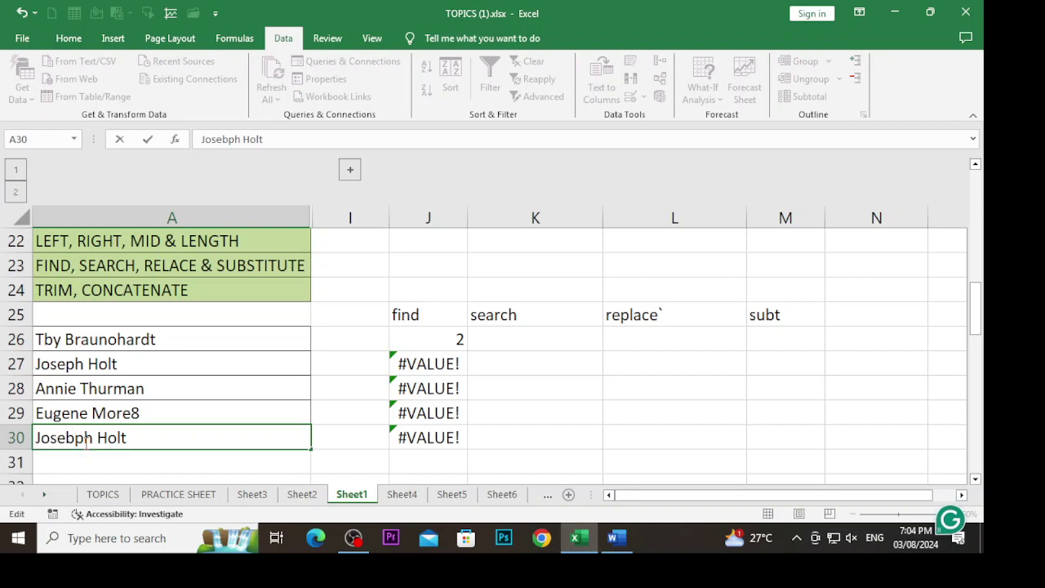
key(Return)
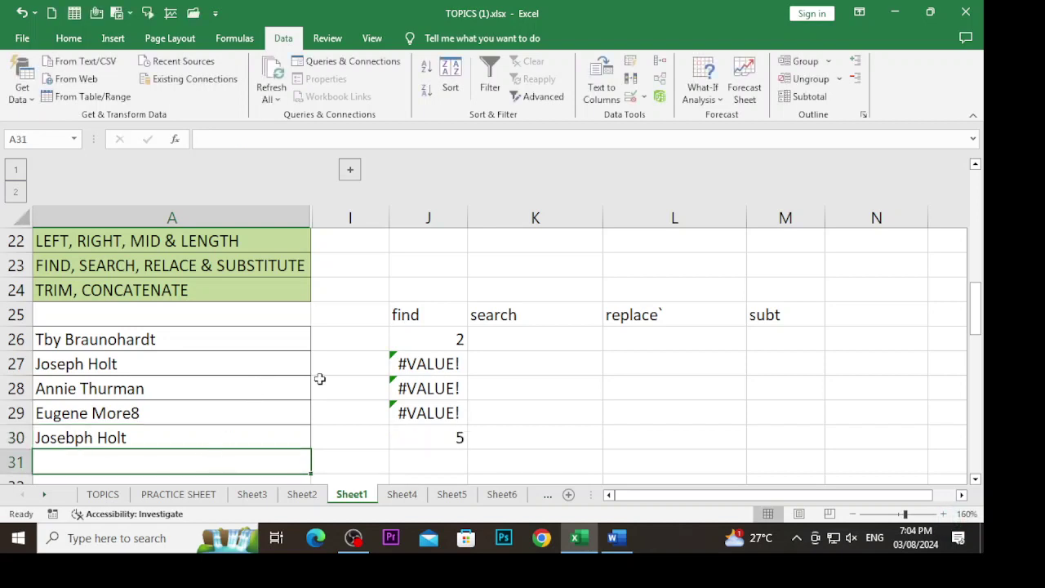
click(484, 346)
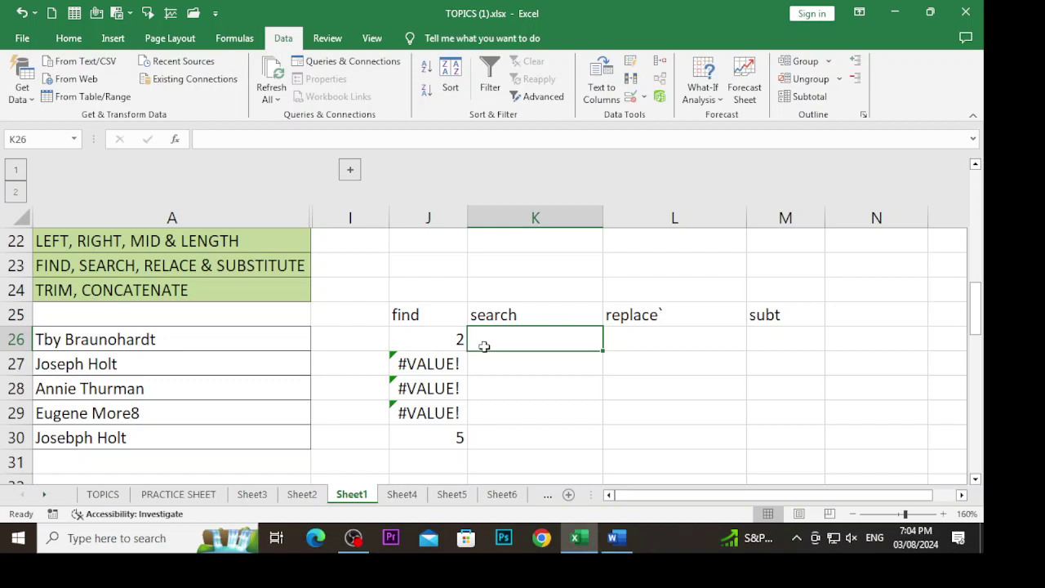
Enter =SEARCH("o",A26) in K26, which returns 10
drag(515, 338, 507, 425)
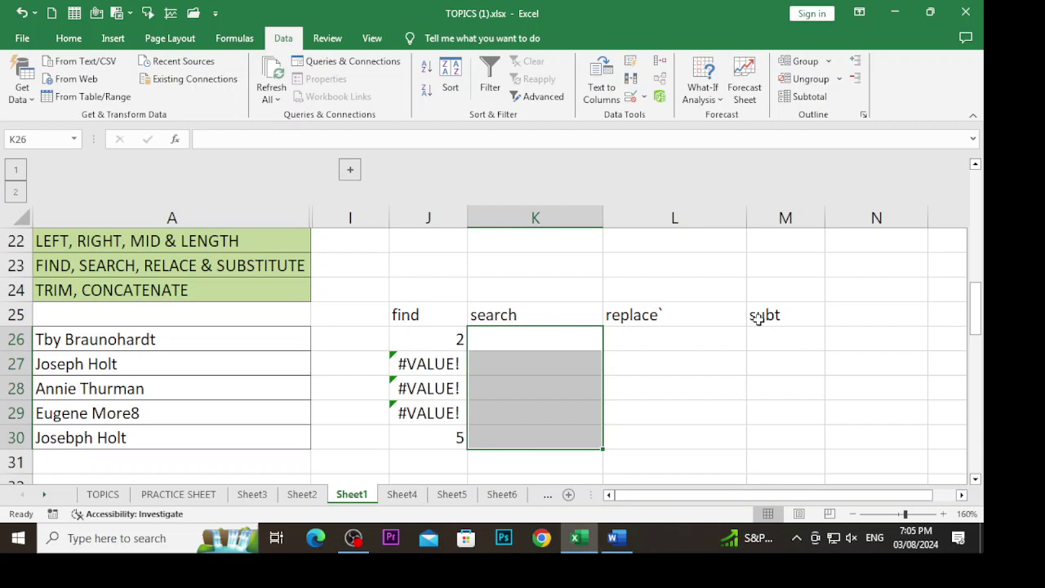
text(=)
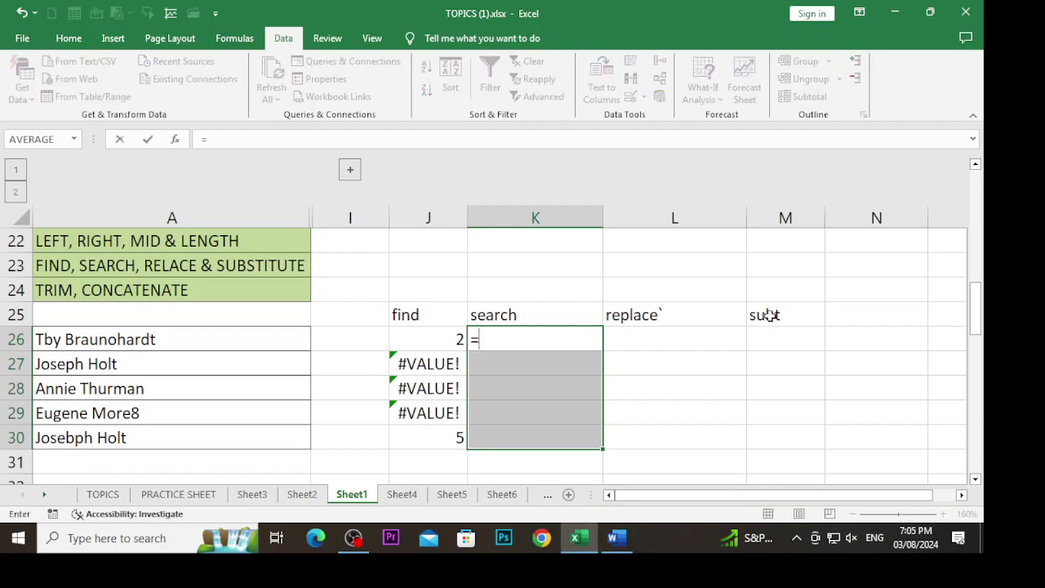
text(sear)
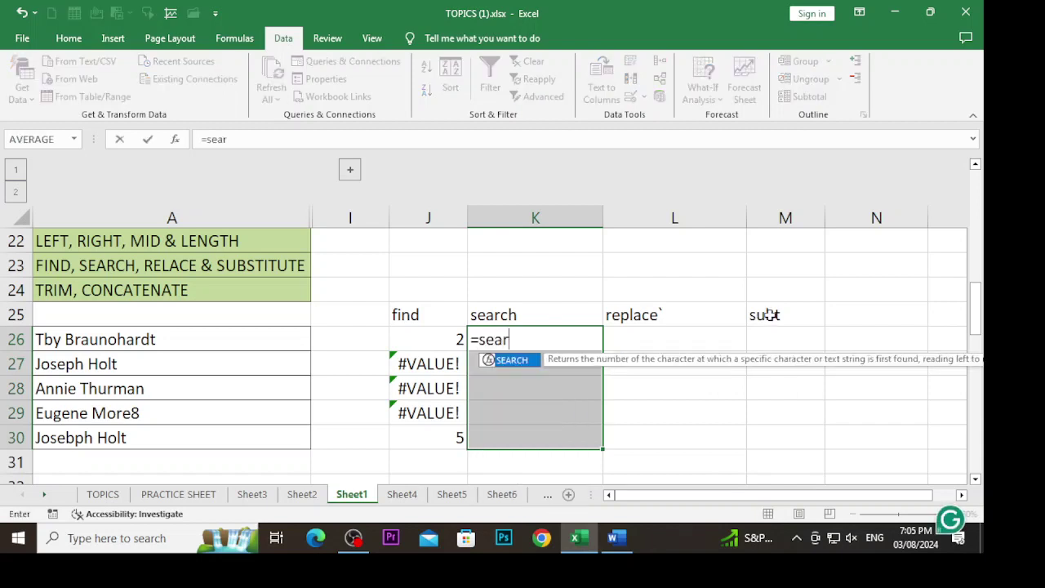
key(Tab)
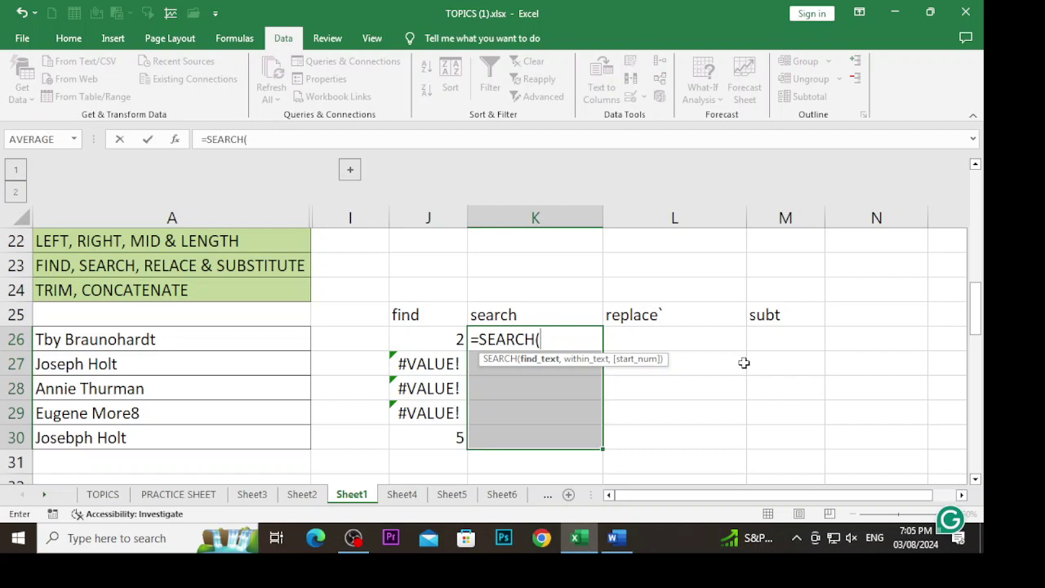
text(")
text(o")
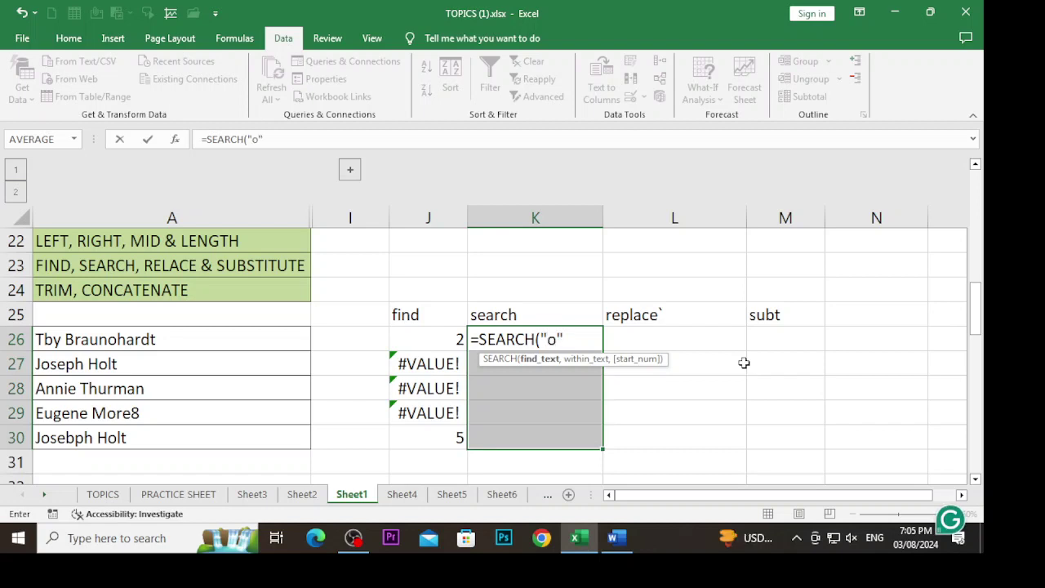
text(,)
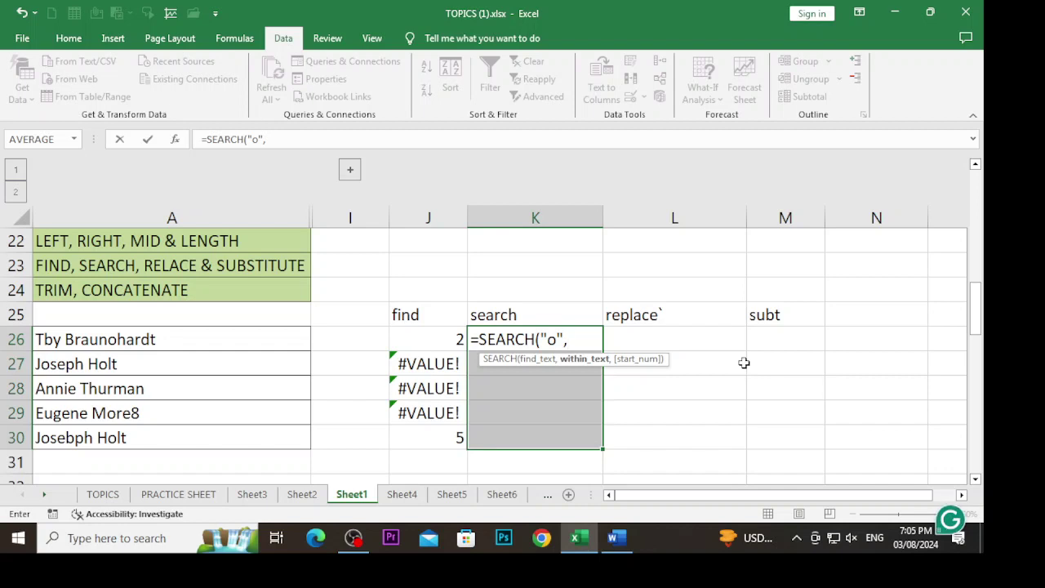
click(246, 341)
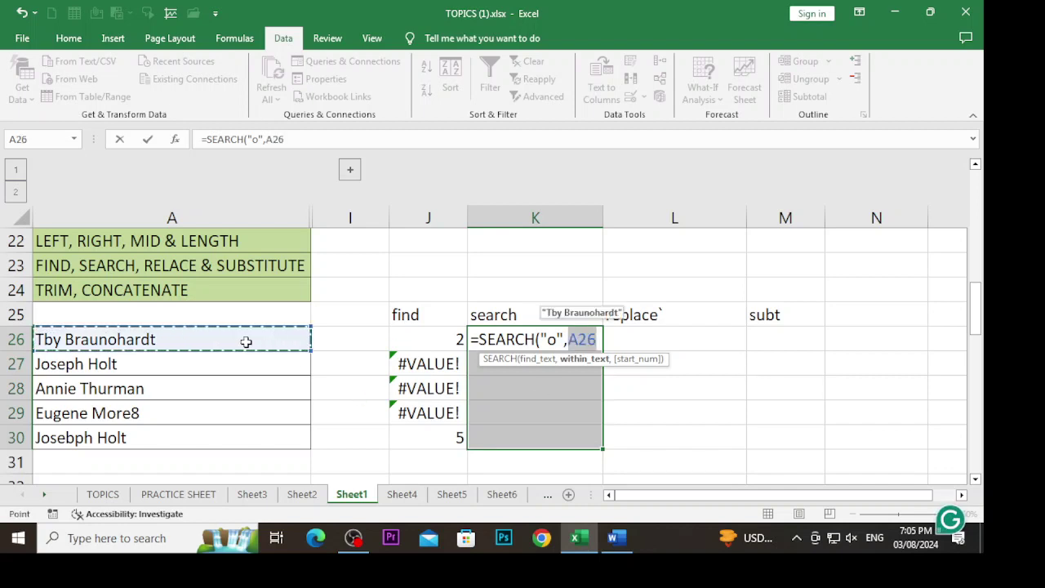
text())
key(Return)
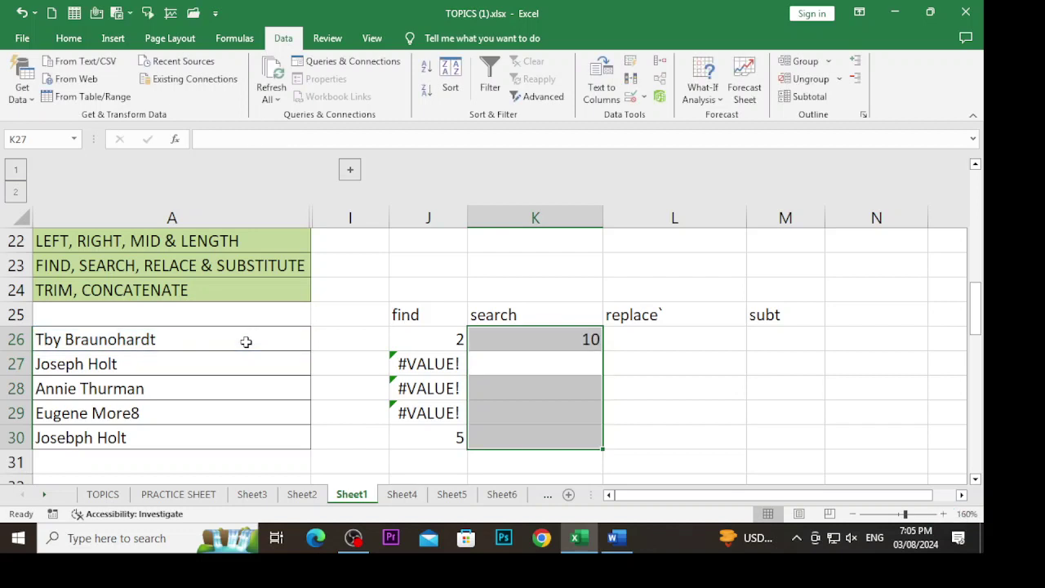
Fill K26's SEARCH formula down to K30 with Ctrl+D, then check results 2, #VALUE!, 9, 2
double_click(556, 340)
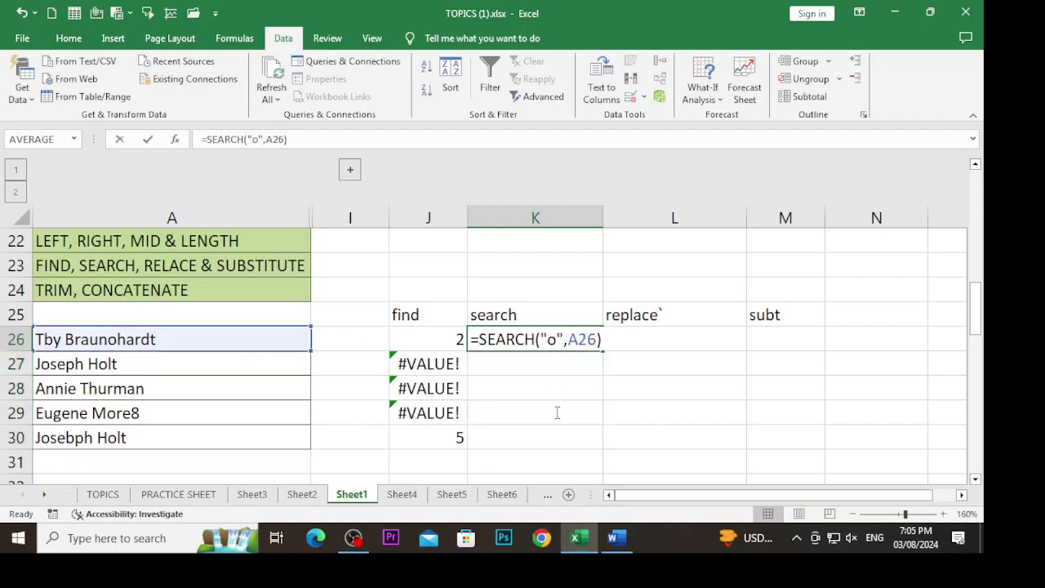
click(646, 416)
drag(562, 340, 555, 433)
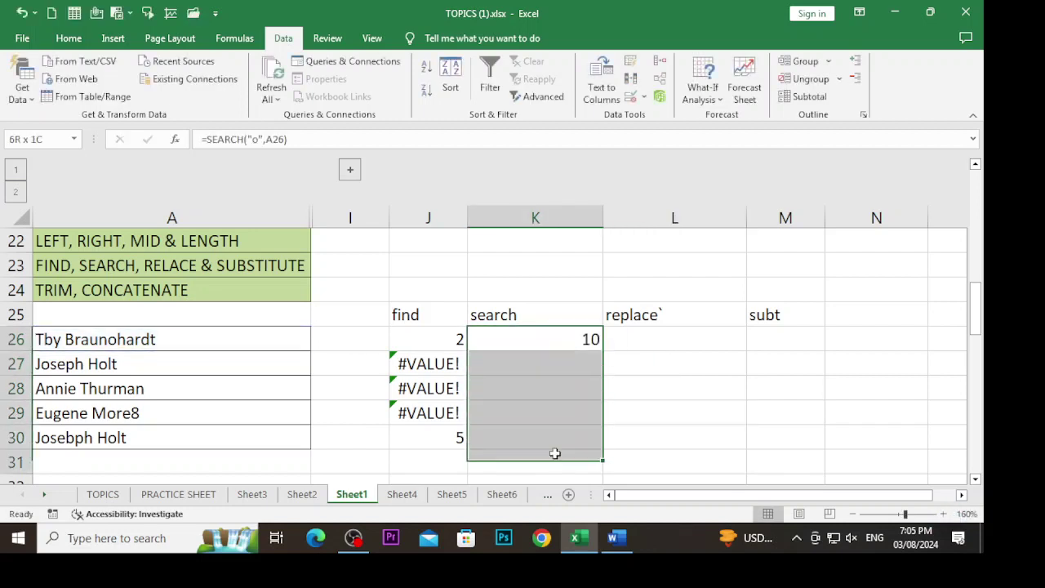
key(ctrl+d)
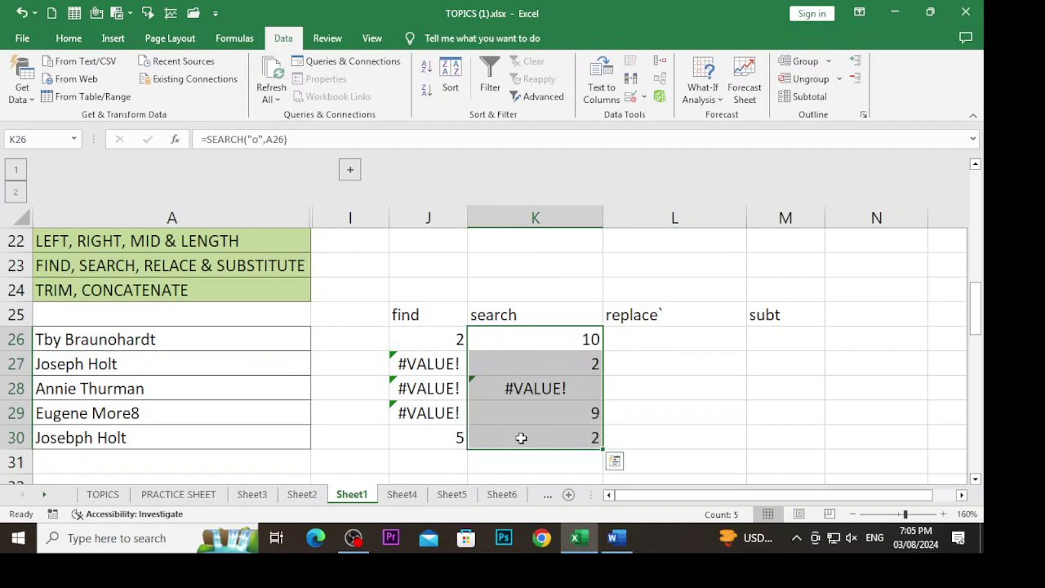
click(555, 390)
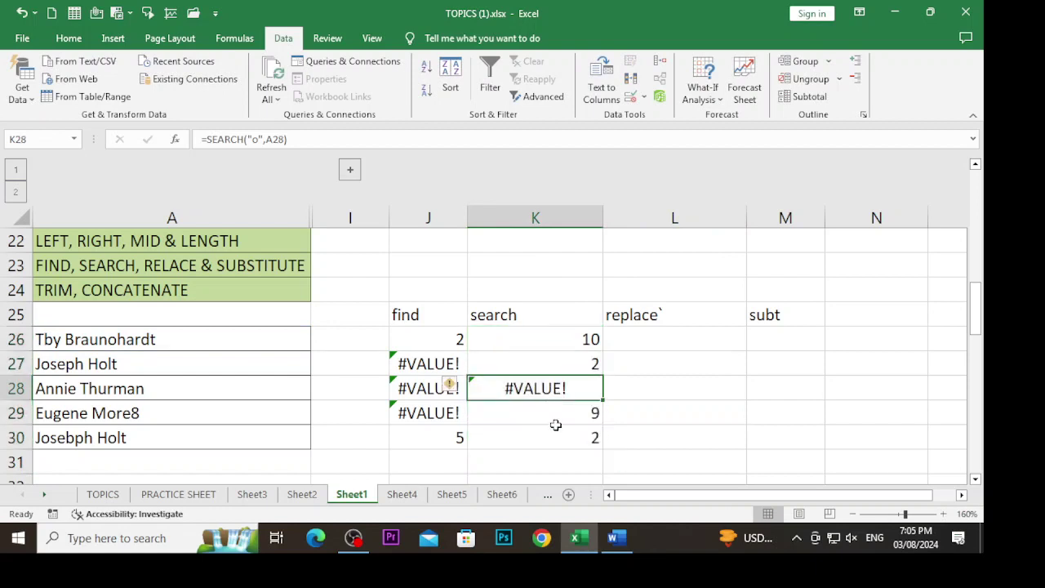
click(554, 418)
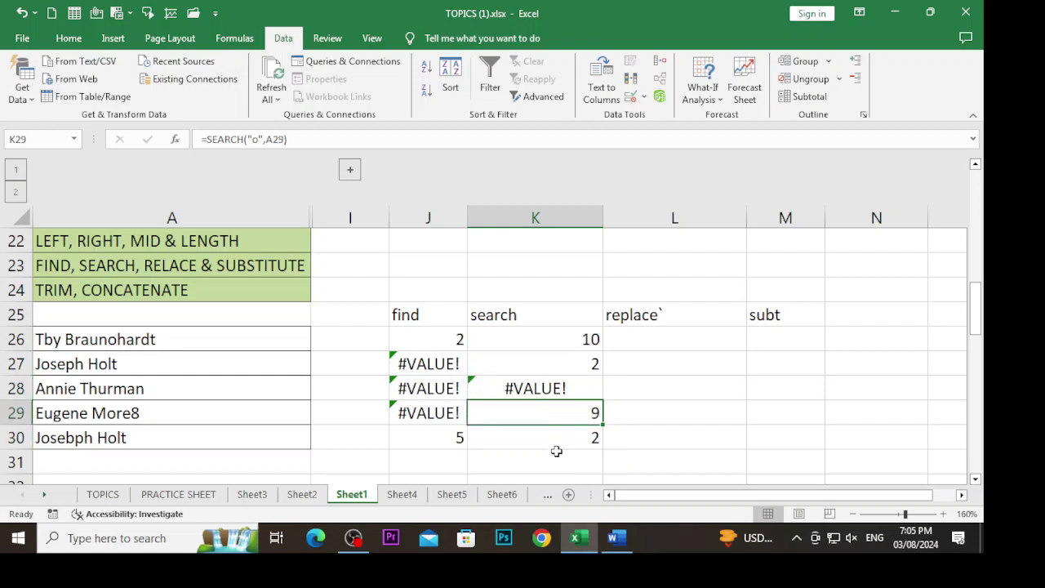
click(581, 439)
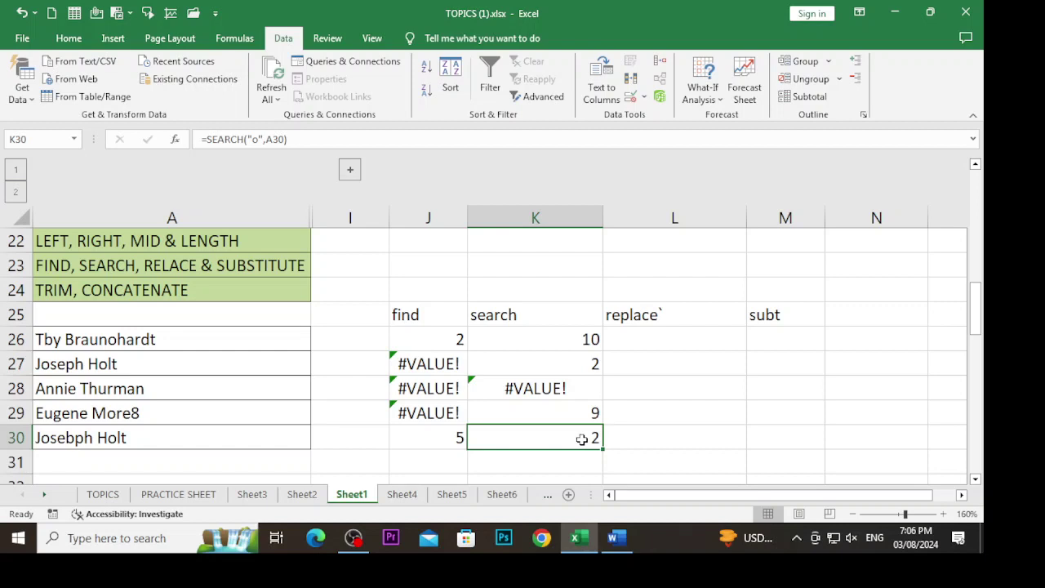
click(779, 358)
Begin a formula in L26 with an equals sign
click(726, 357)
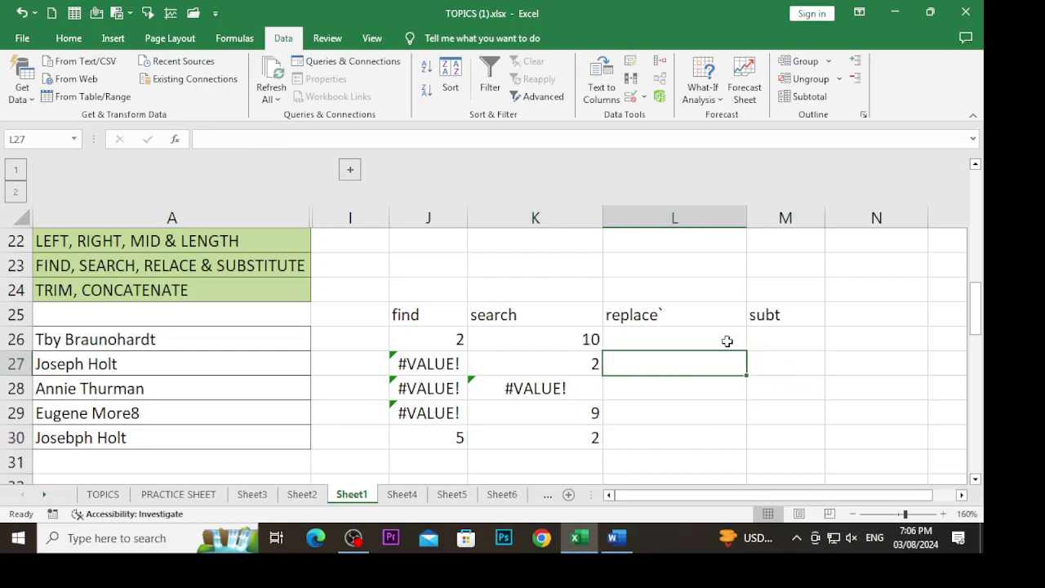
click(725, 341)
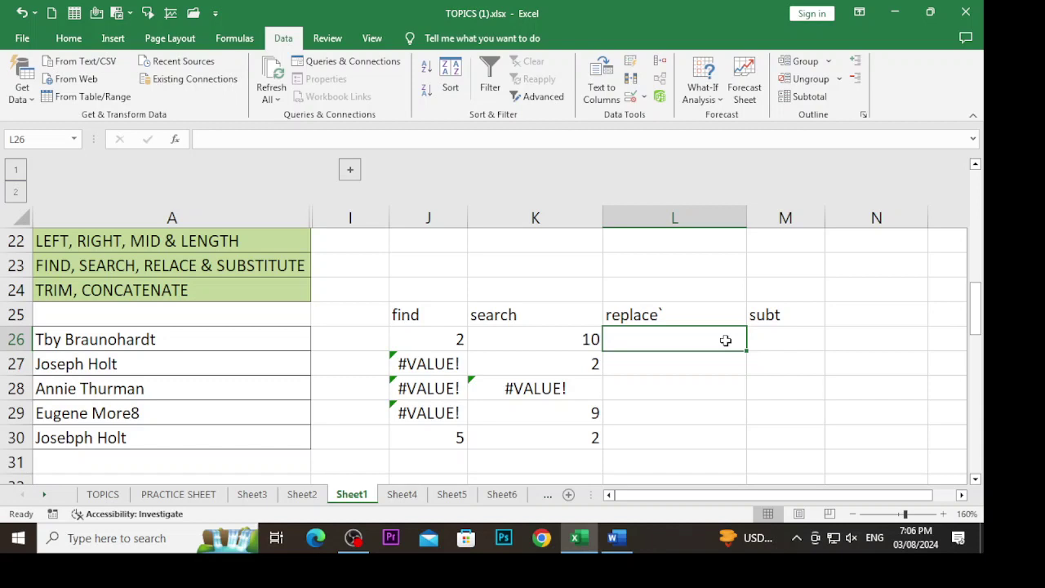
text(=)
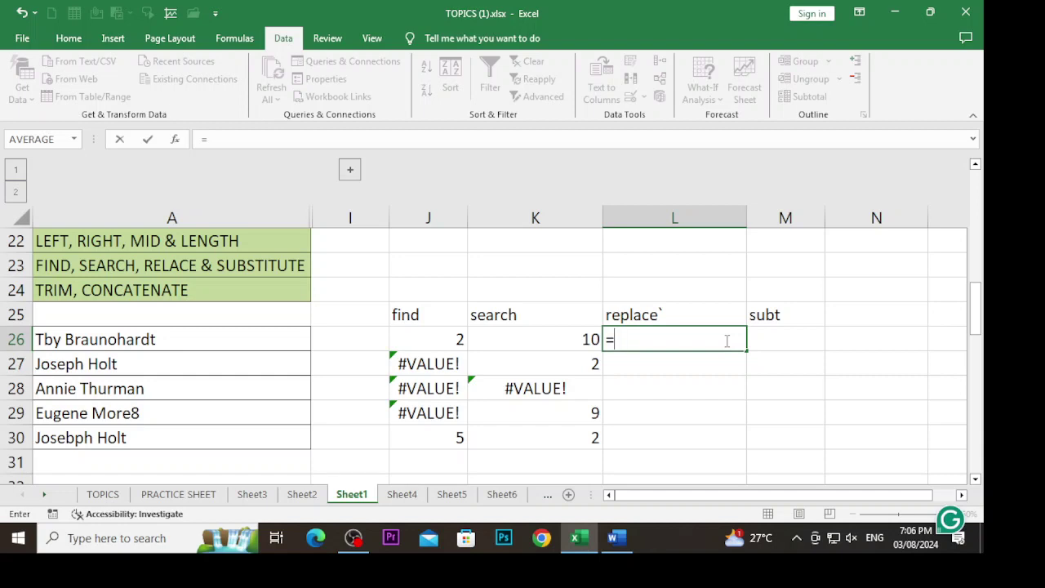
Enter =REPLACE("O",10,3,#) in L26, which Excel rejects
text(rep)
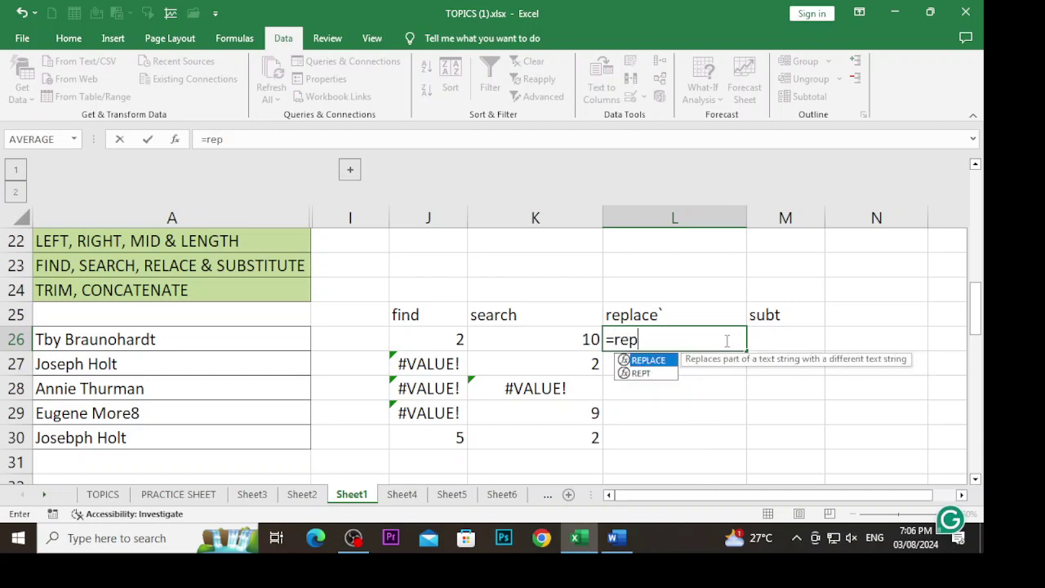
text(l)
key(Tab)
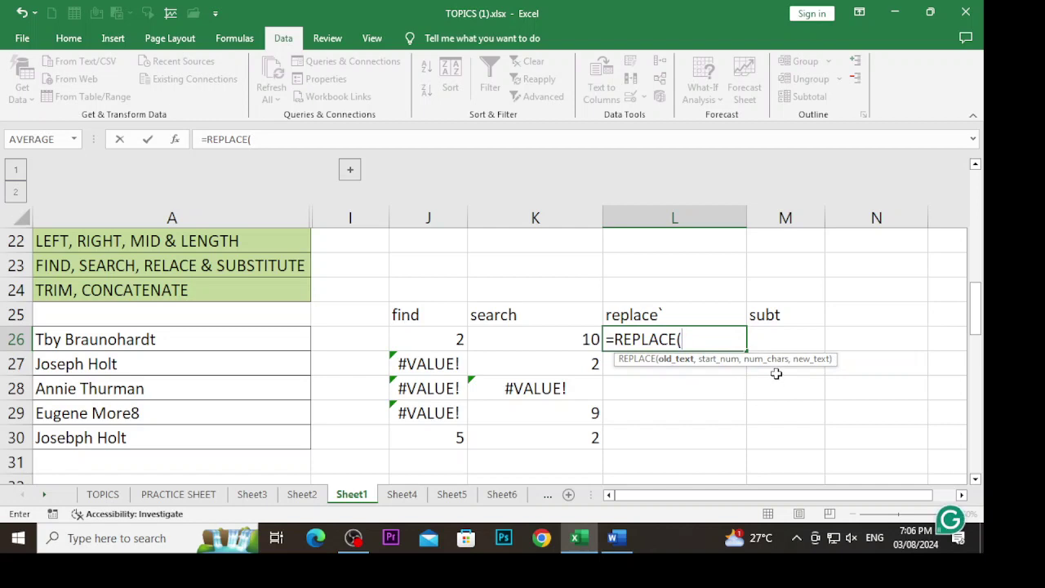
text(")
text(O)
text(")
text(,)
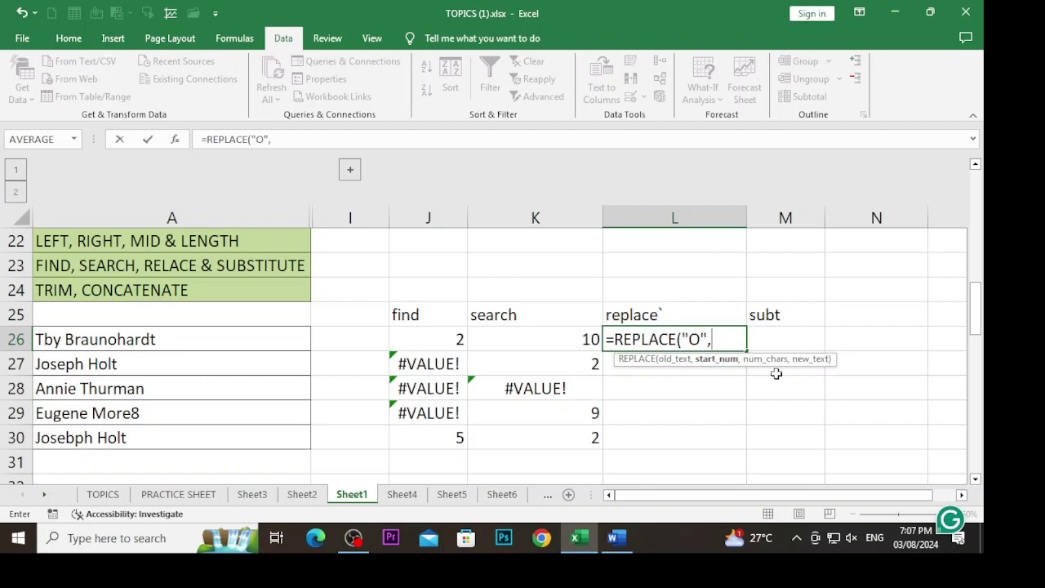
text(10,)
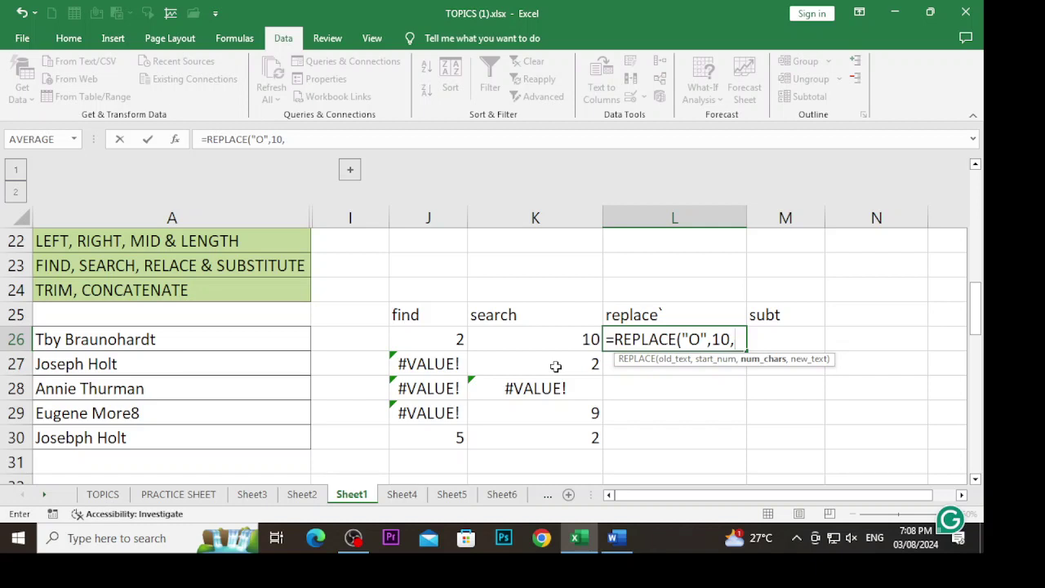
text(3,)
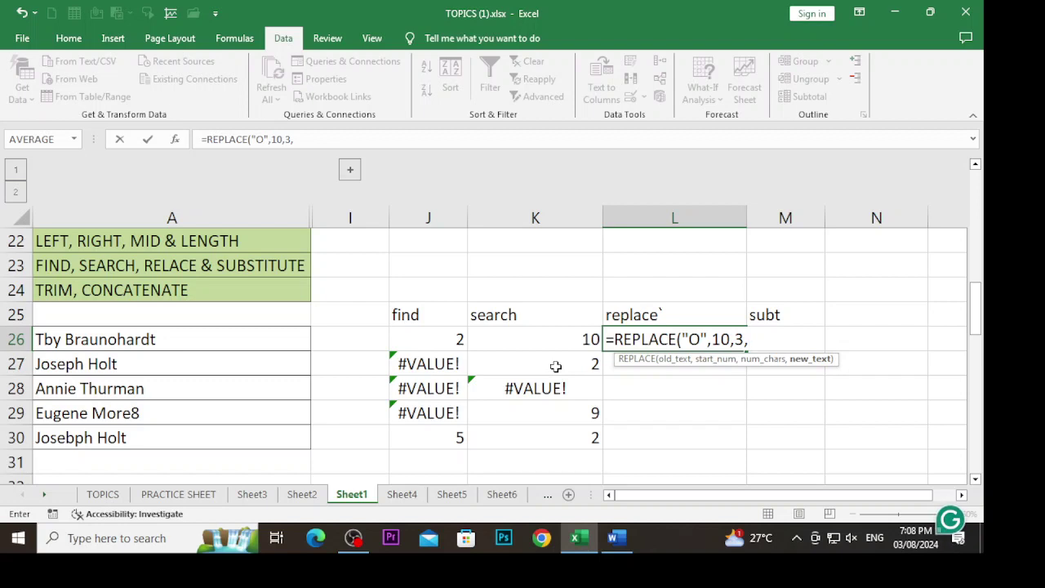
text(#))
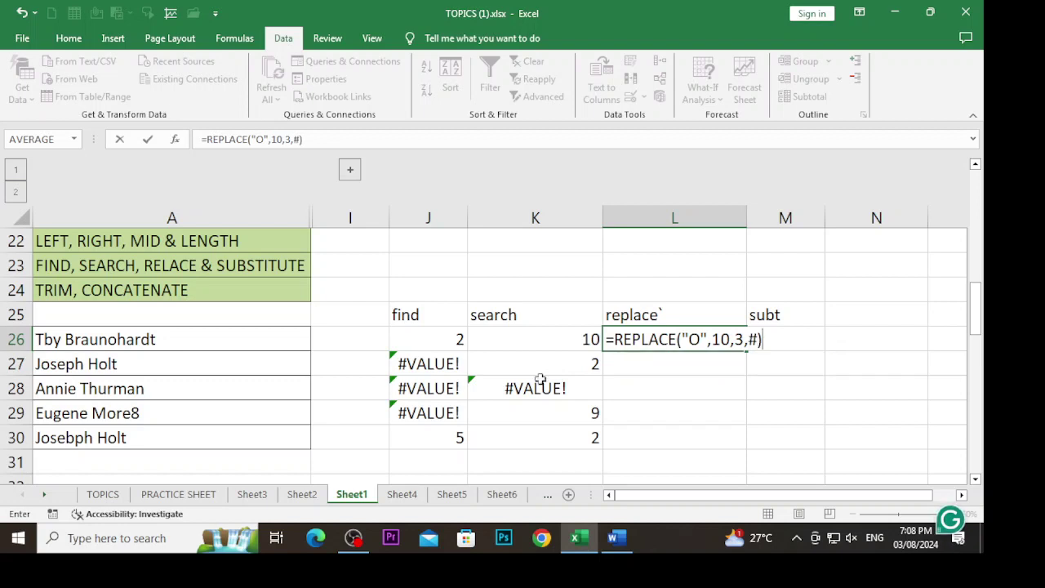
key(Return)
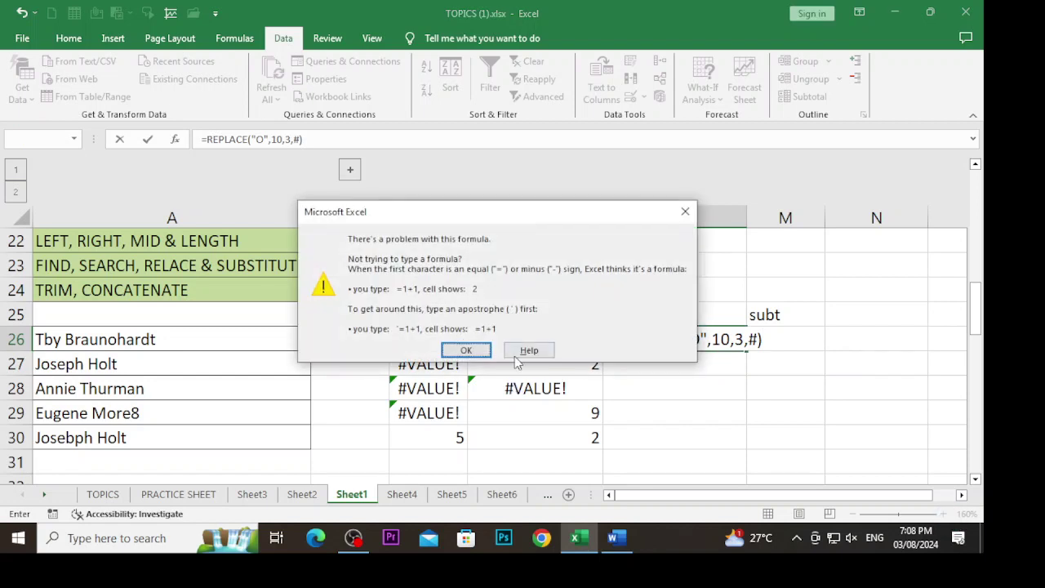
Dismiss the formula-problem warning to resume editing L26's REPLACE formula
click(464, 351)
text(0)
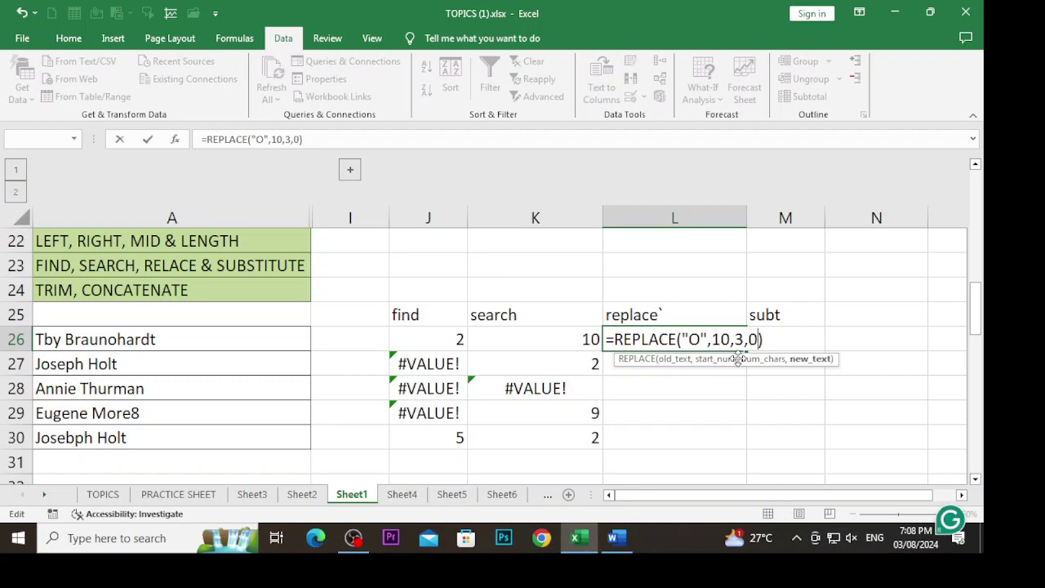
Quote the new text as "#" and change L26's start position from 10 to 9
key(BackSpace)
text("#)
text(")
key(Return)
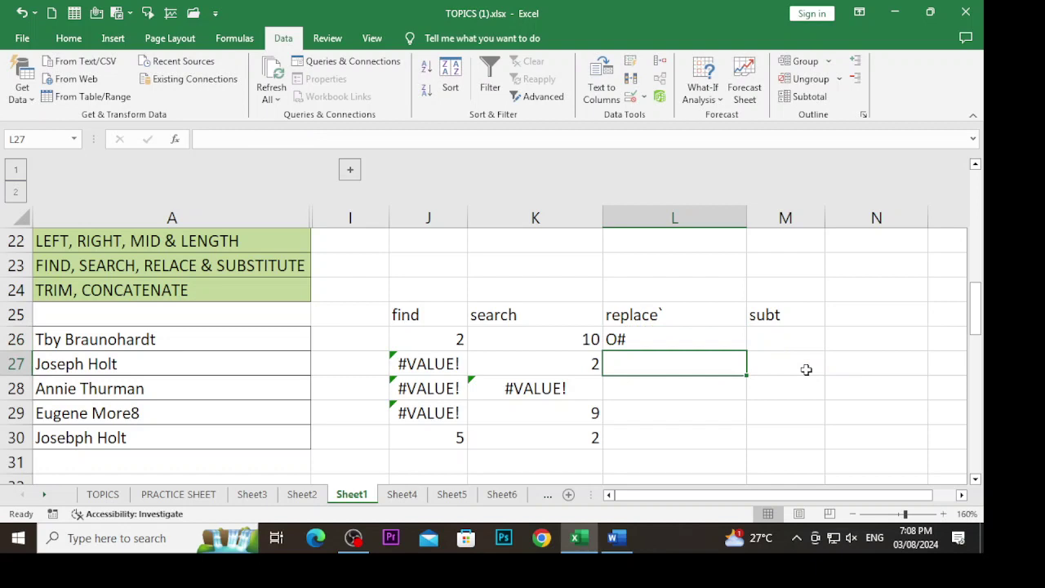
double_click(633, 339)
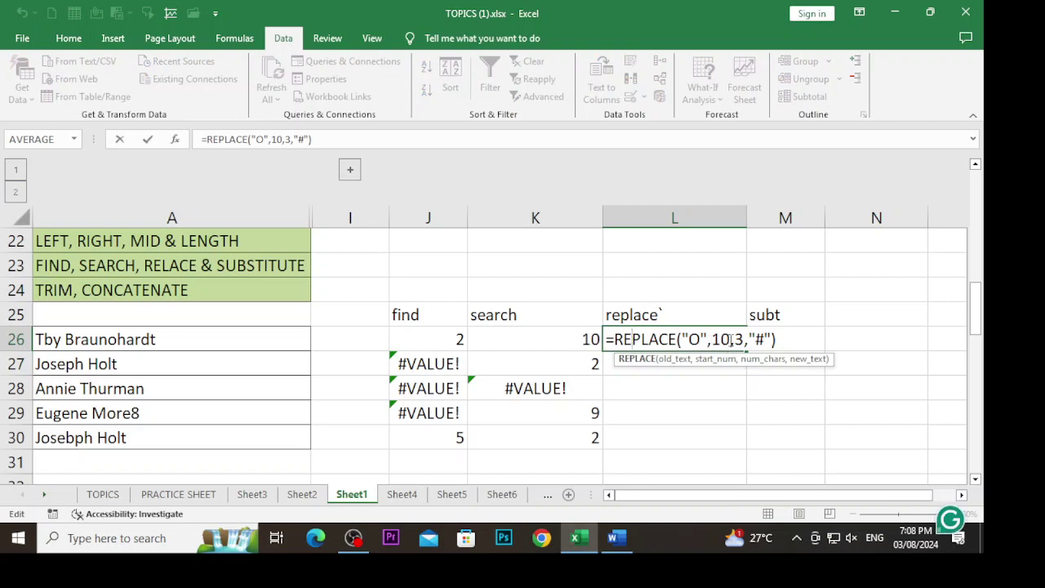
click(731, 340)
key(BackSpace)
key(BackSpace)
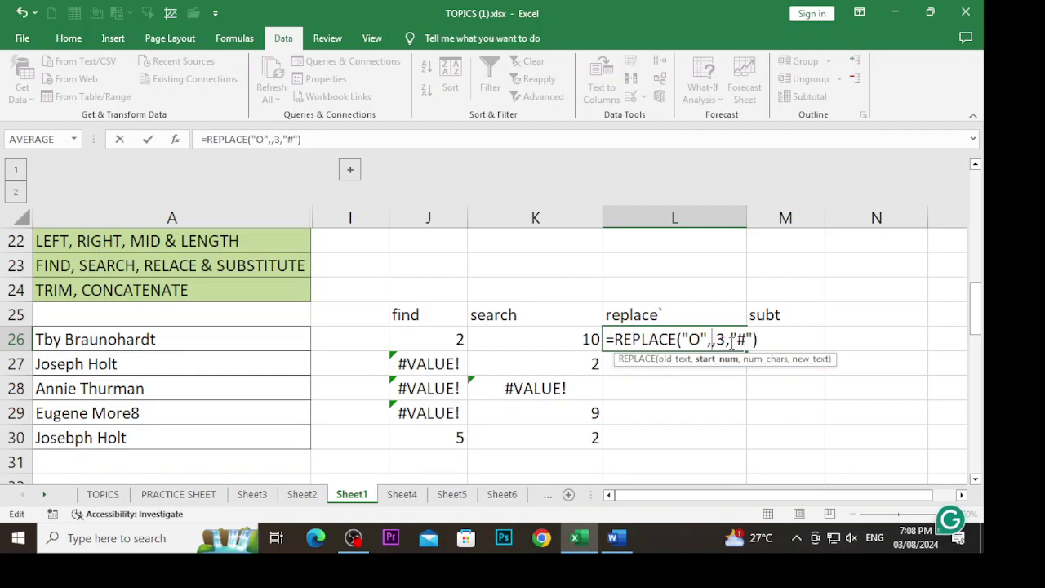
text(9)
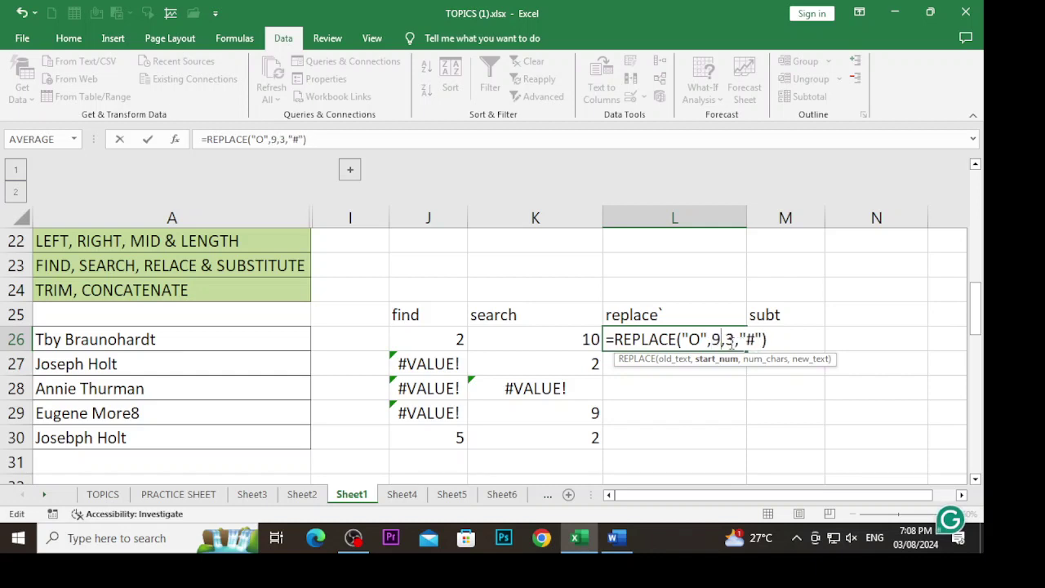
key(Return)
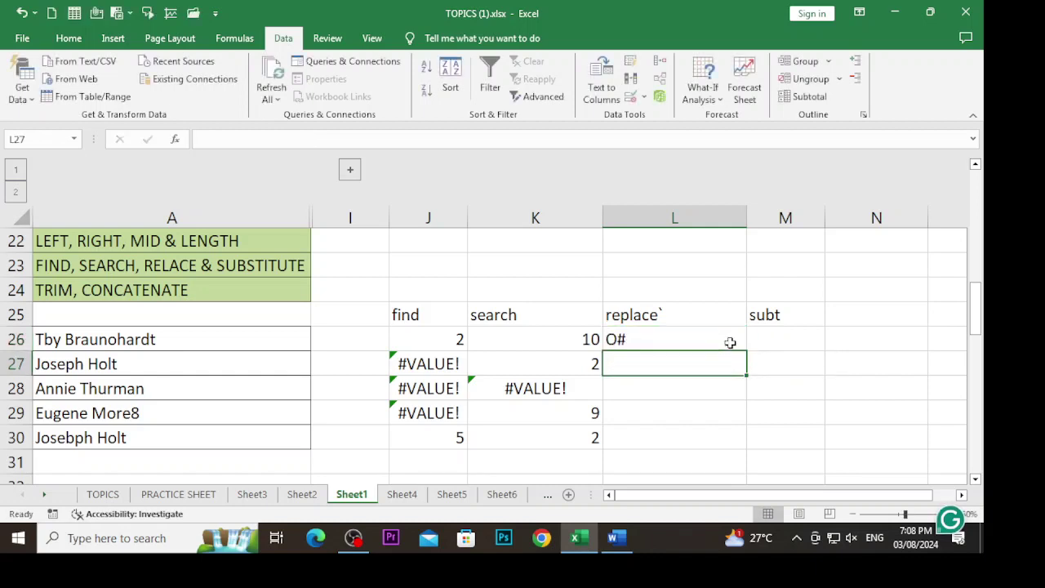
Try L26's REPLACE formula without the character count of 3
double_click(645, 335)
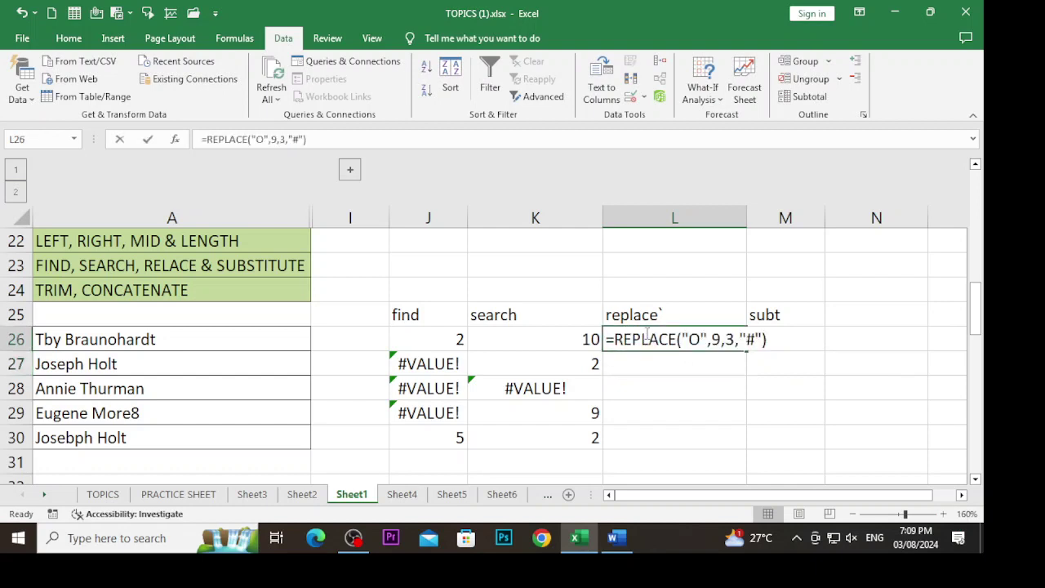
click(737, 340)
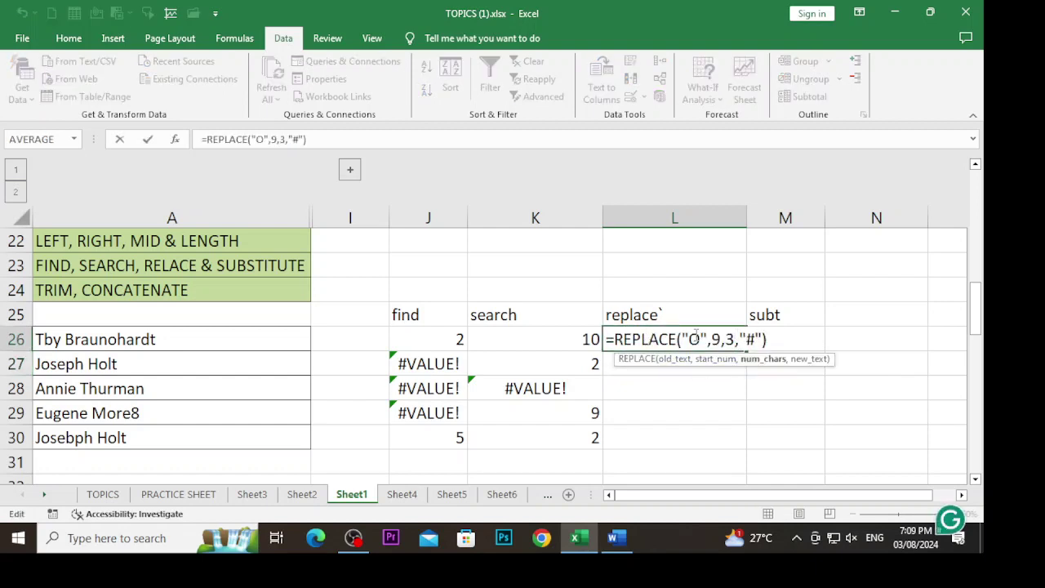
click(697, 339)
click(722, 338)
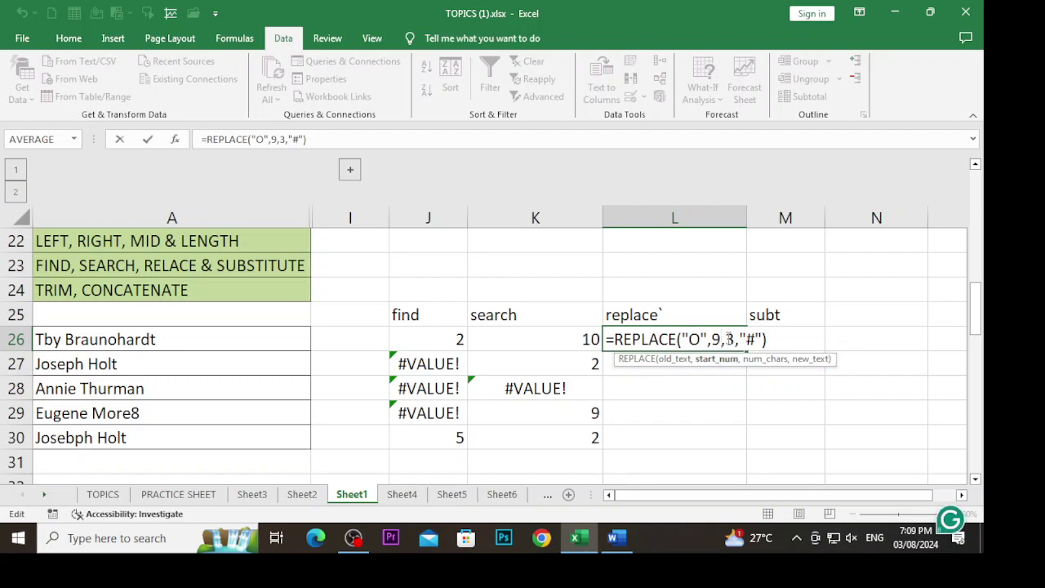
click(723, 339)
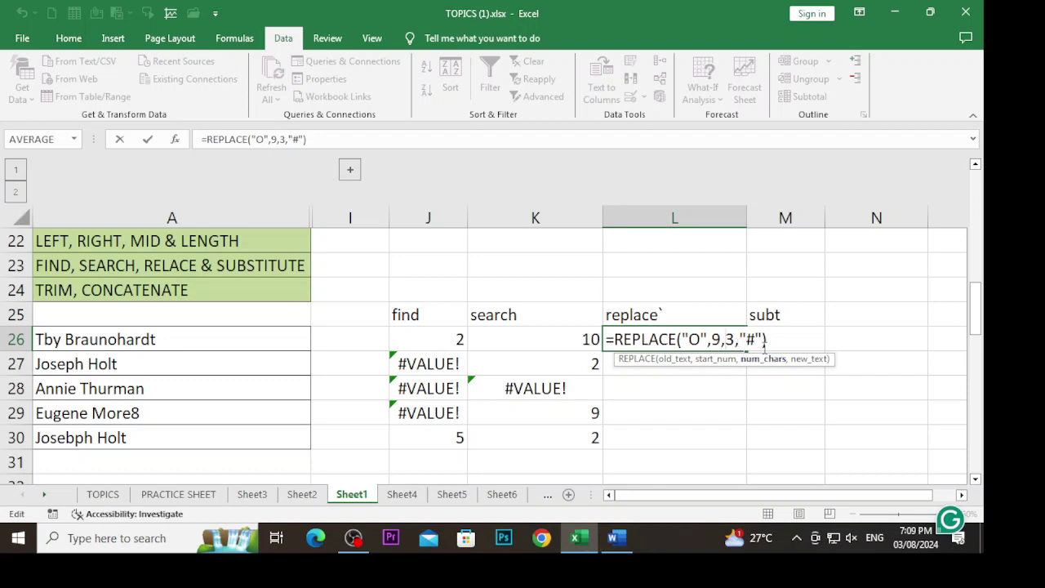
click(755, 342)
click(736, 340)
key(BackSpace)
key(Return)
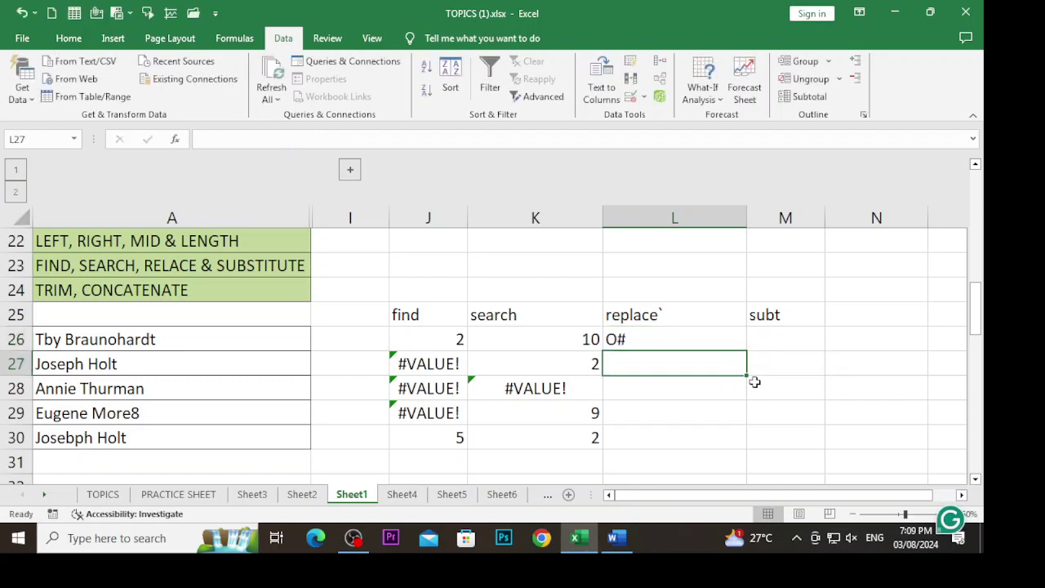
Restore a character count of 3 and extend the new text to "###", returning O###
double_click(704, 338)
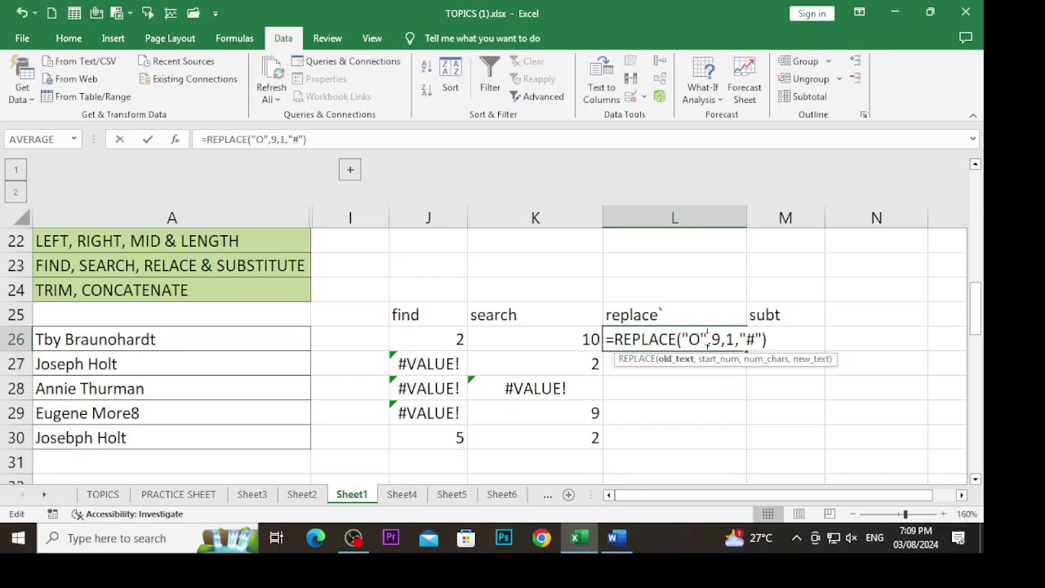
click(755, 340)
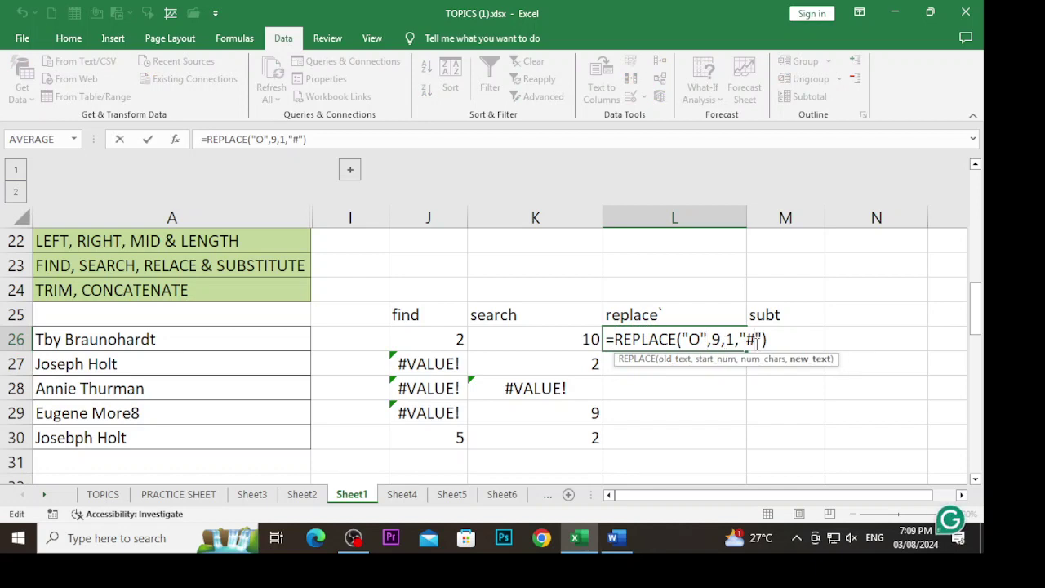
key(Left)
key(Left)
key(Left)
key(BackSpace)
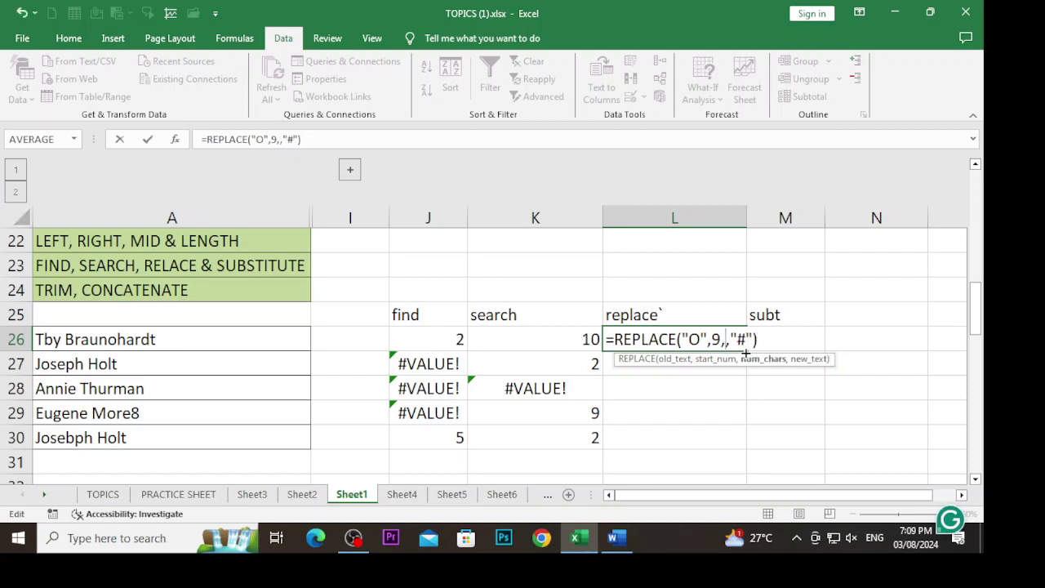
text(3)
key(Right)
key(Right)
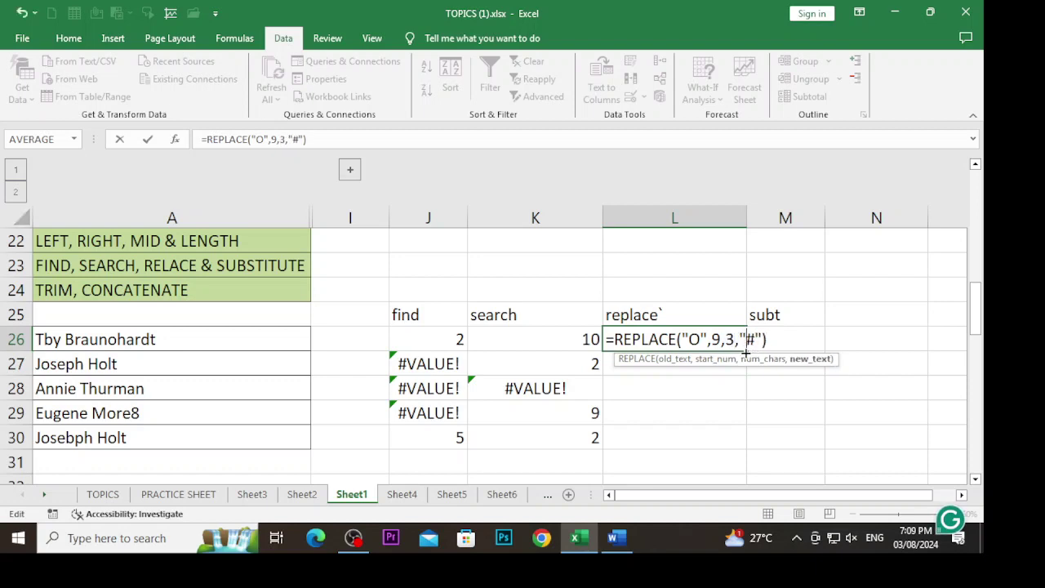
text(##)
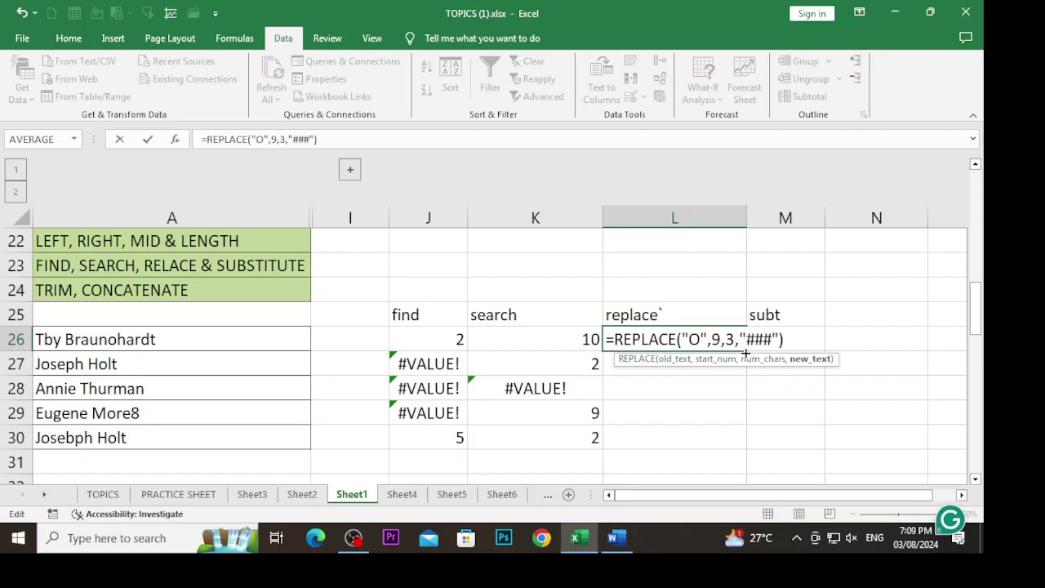
key(Return)
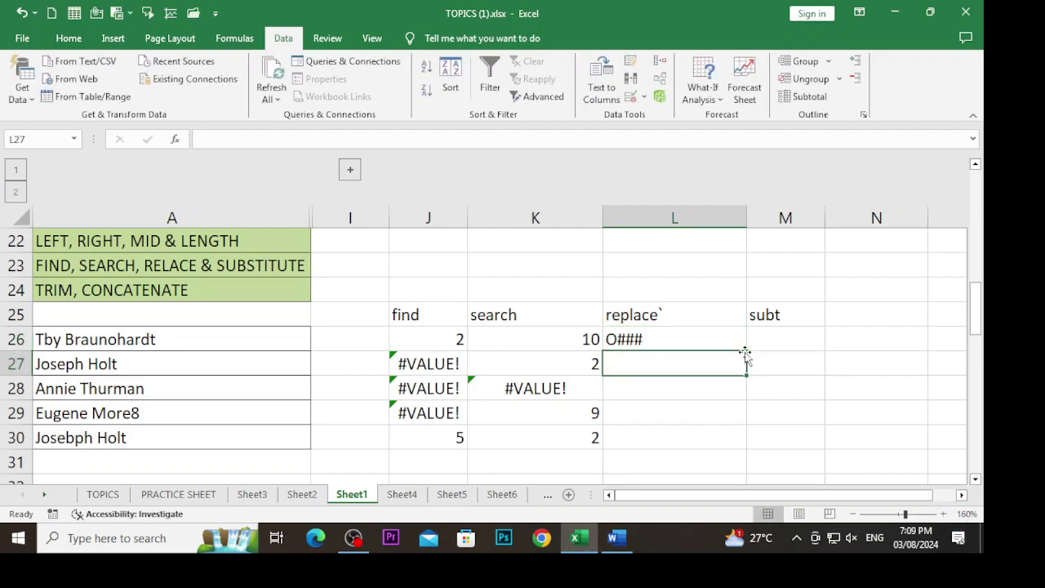
double_click(661, 338)
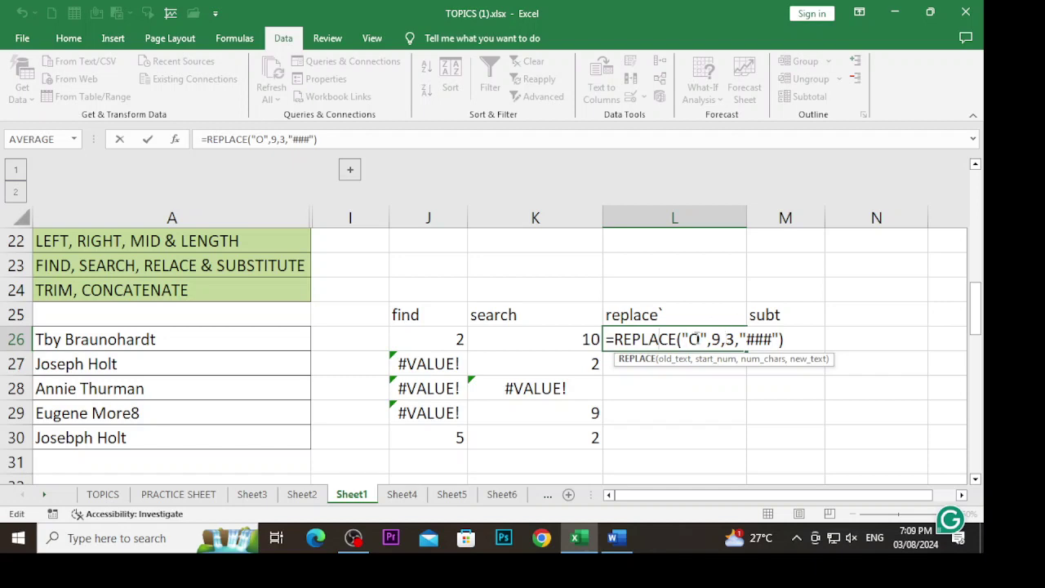
Change the old text in L26's REPLACE formula from "O" to lowercase "o"
click(697, 340)
key(BackSpace)
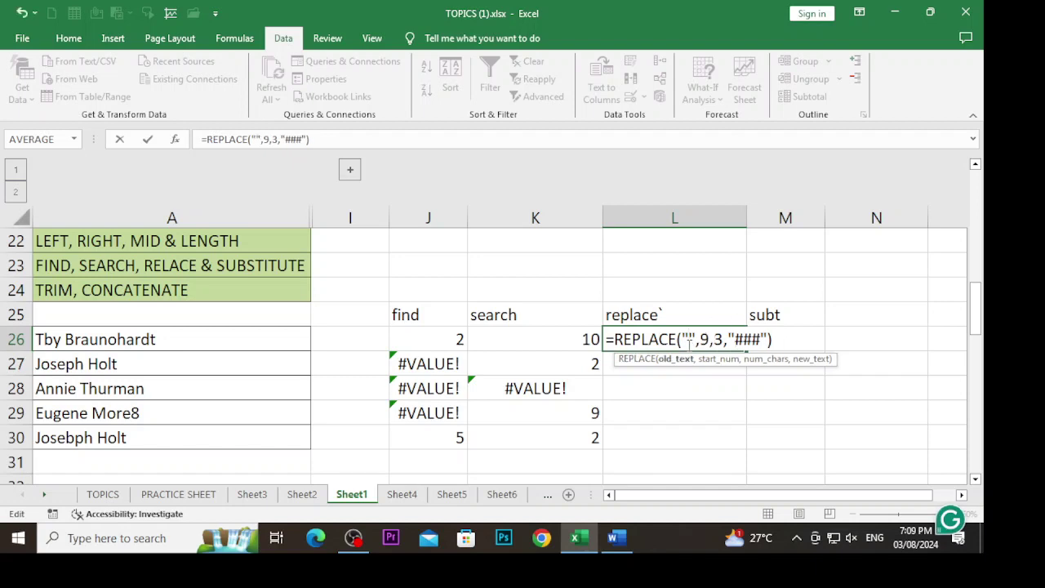
text(o)
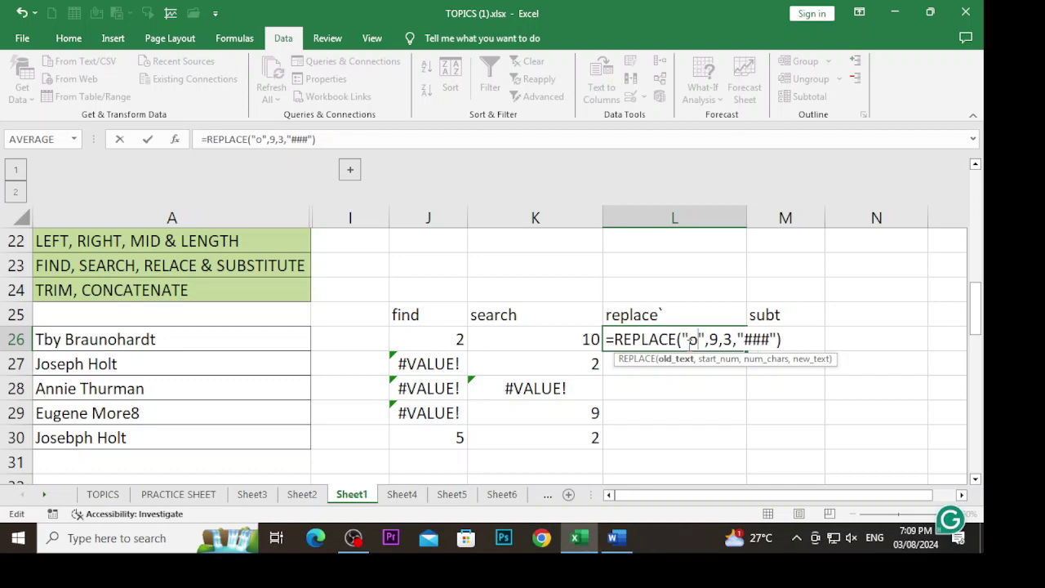
key(Return)
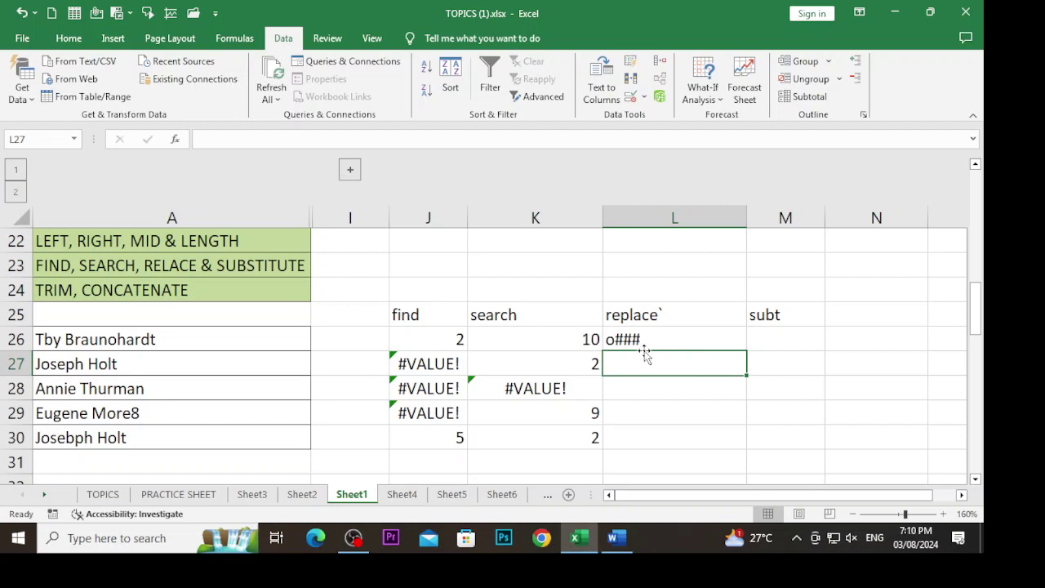
double_click(643, 340)
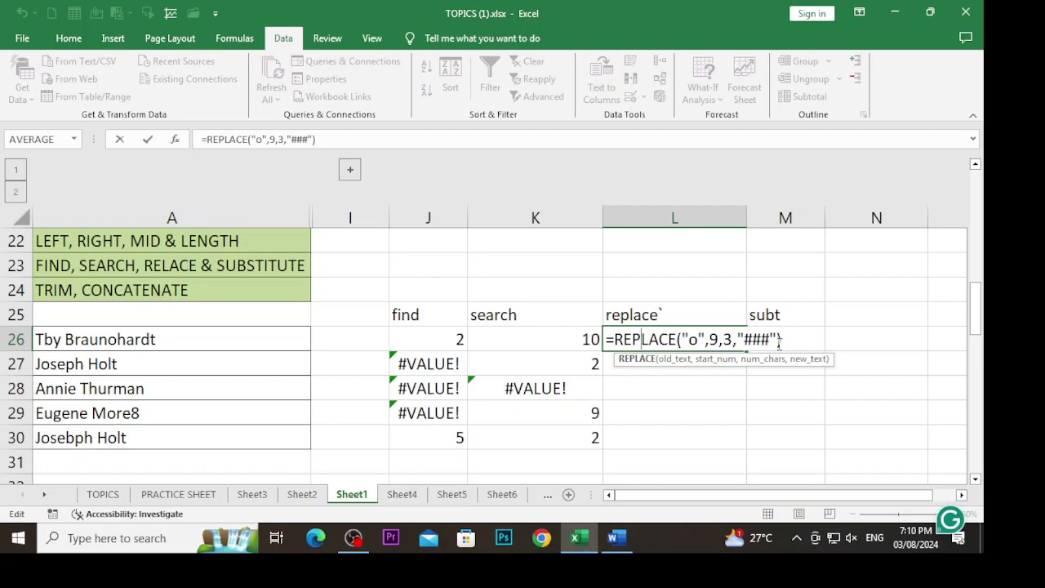
click(778, 341)
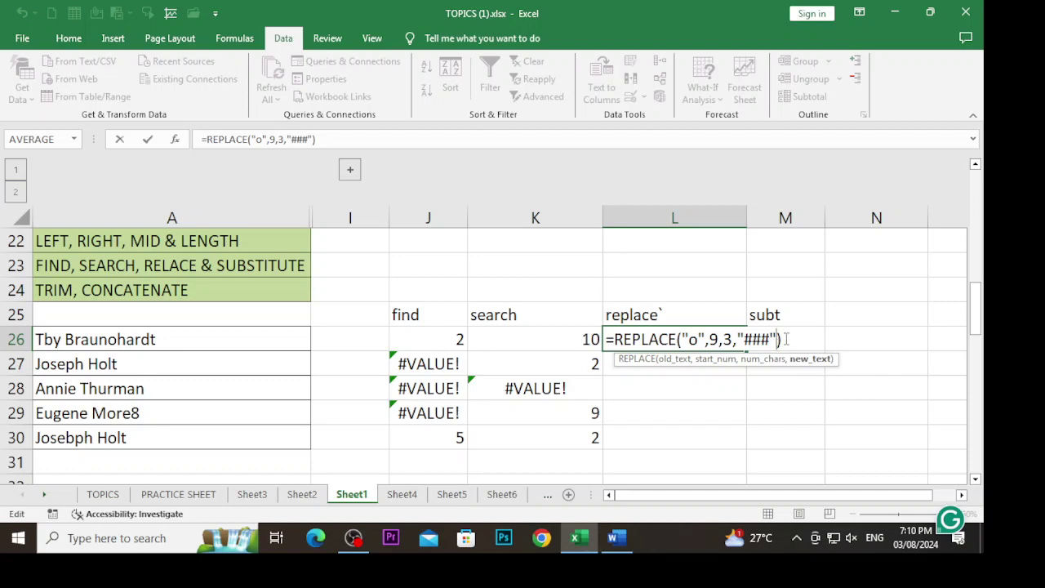
Replace L26's arguments with "tb",1,2,"gg" so the formula returns gg
drag(776, 342, 686, 340)
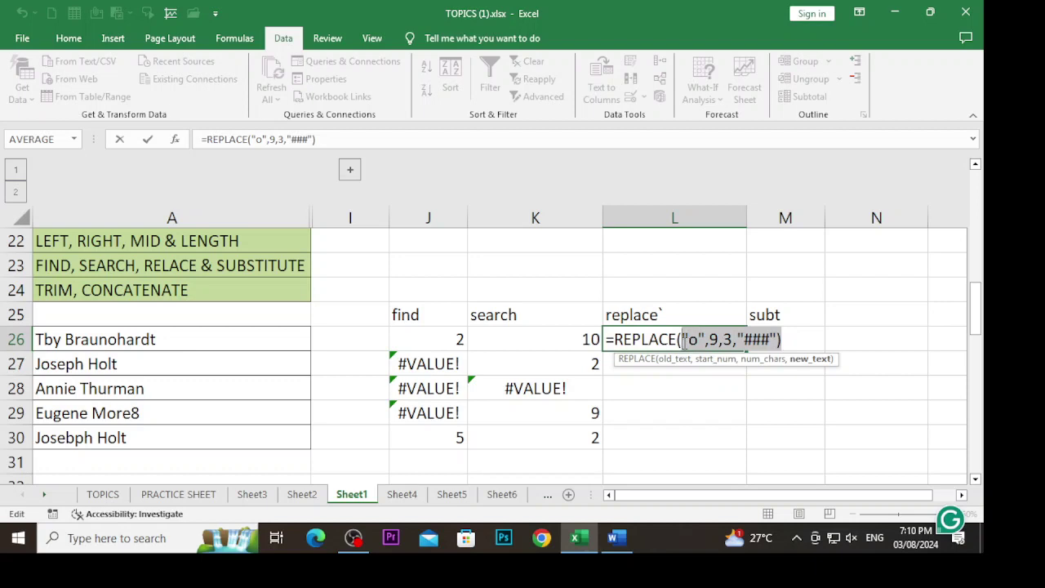
key(BackSpace)
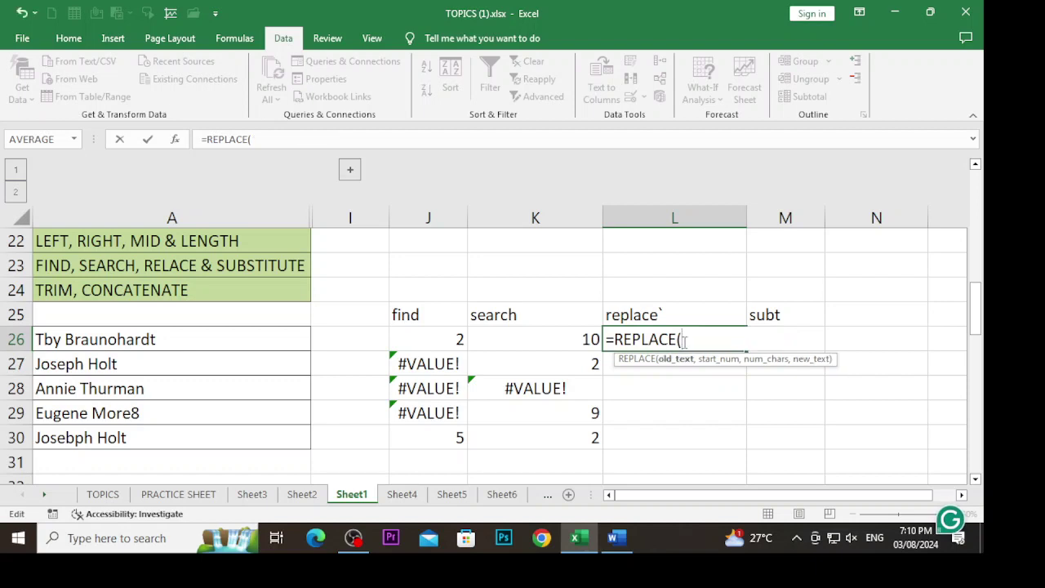
click(191, 346)
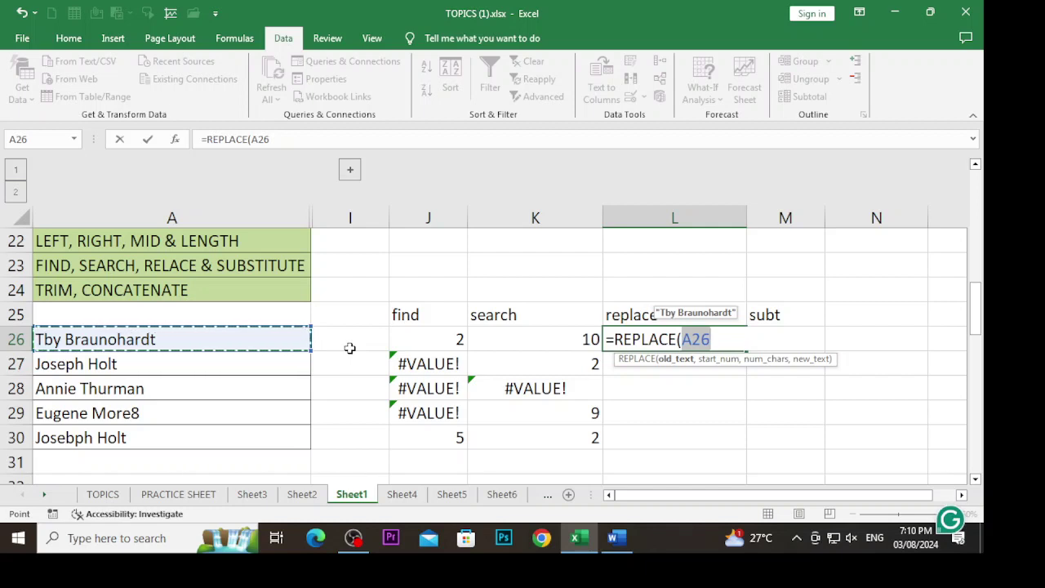
key(BackSpace)
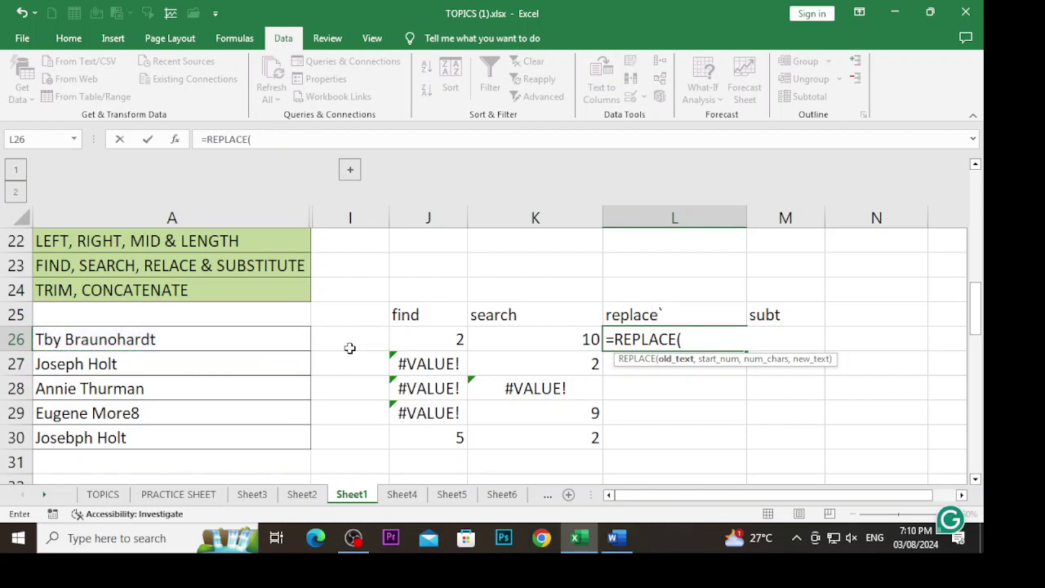
text("t)
text(b")
text(,)
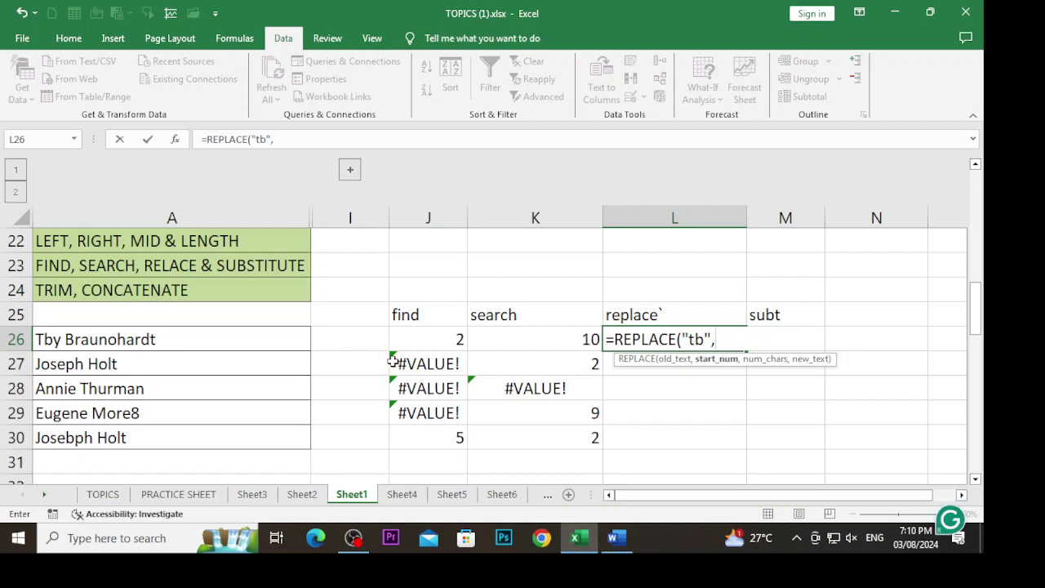
text(1)
text(,)
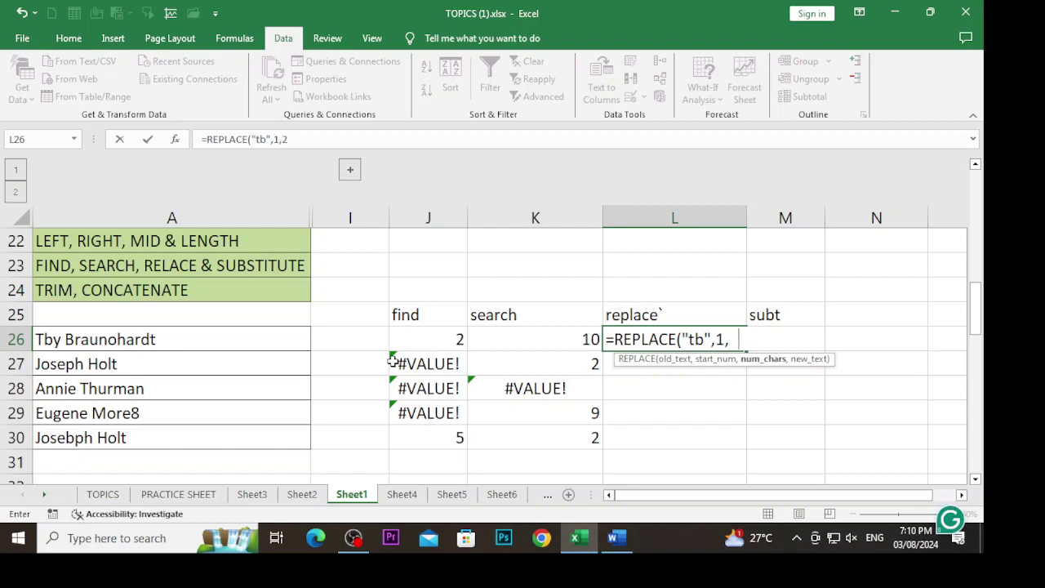
text(2,)
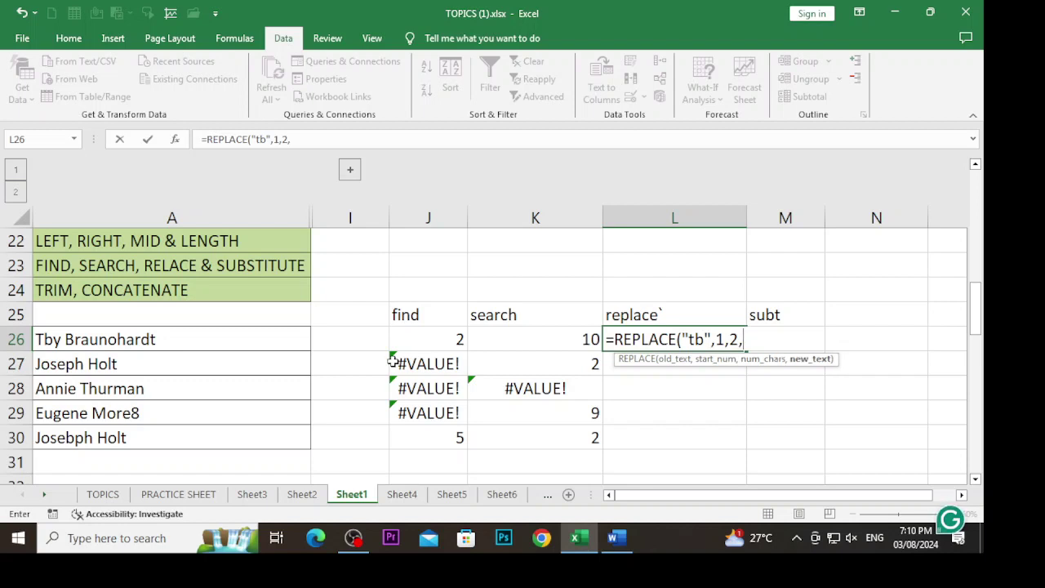
text(")
text(gg")
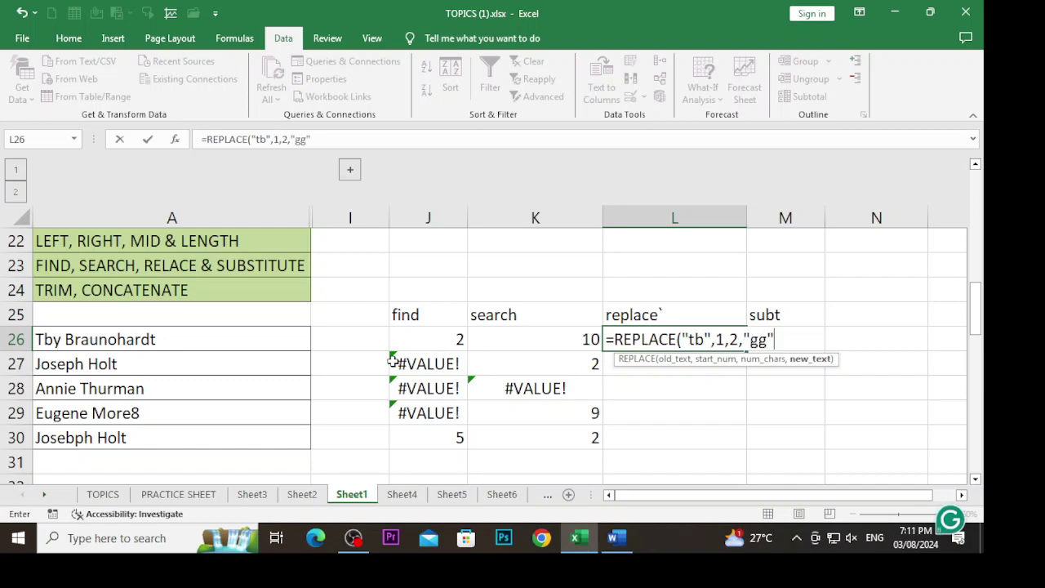
text())
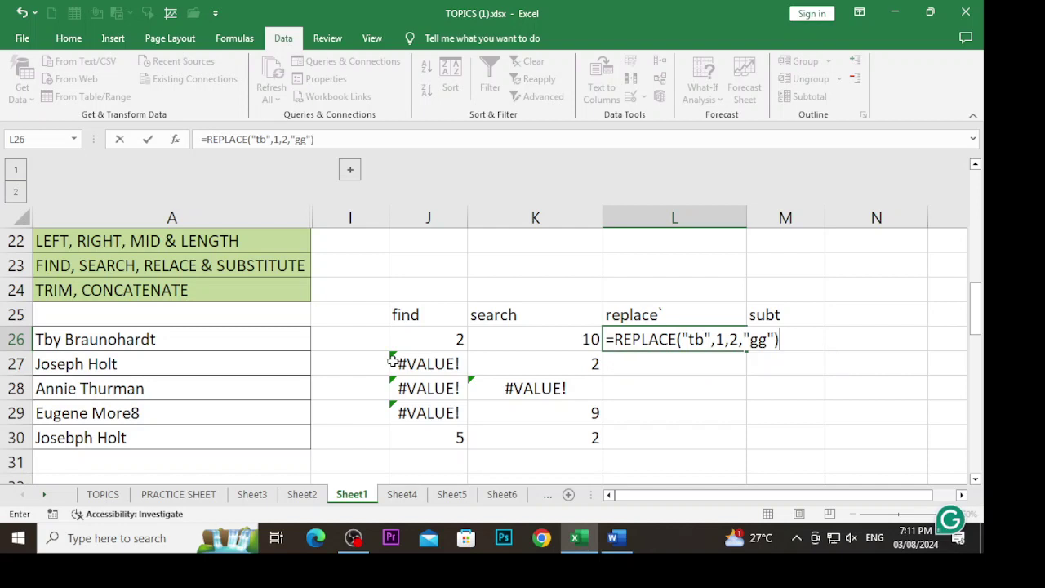
key(Return)
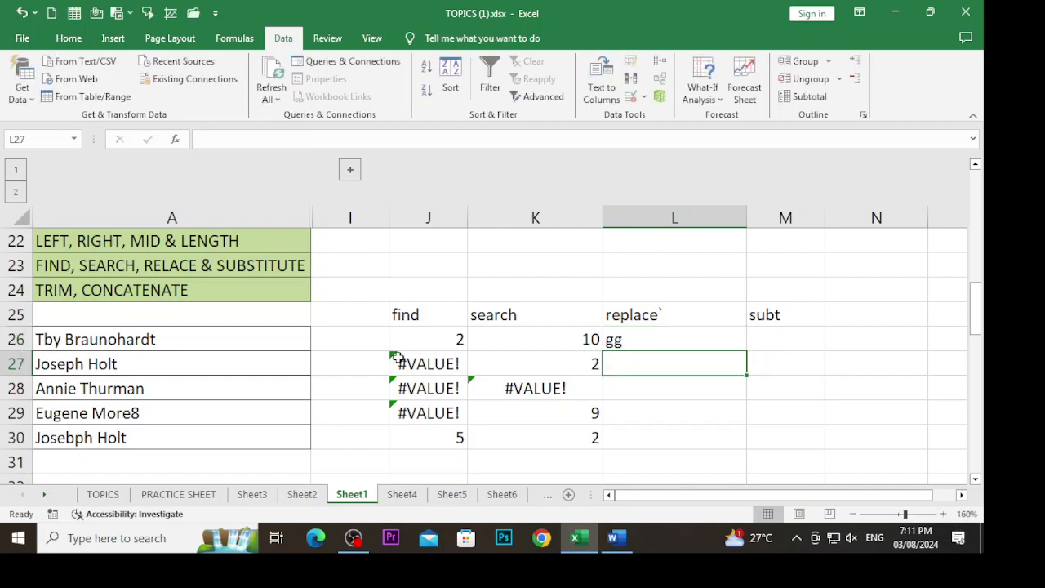
key(Down)
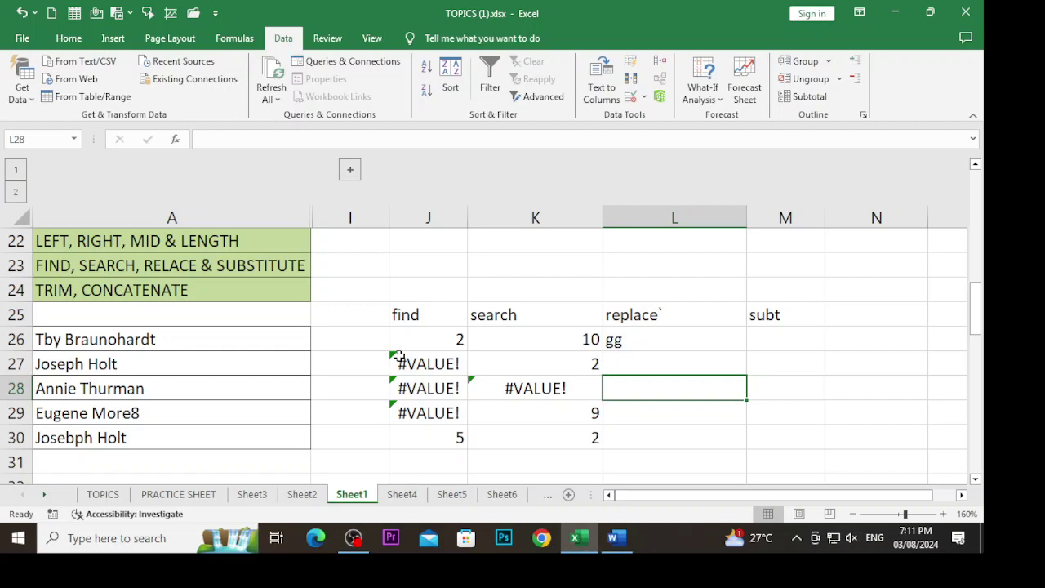
double_click(624, 339)
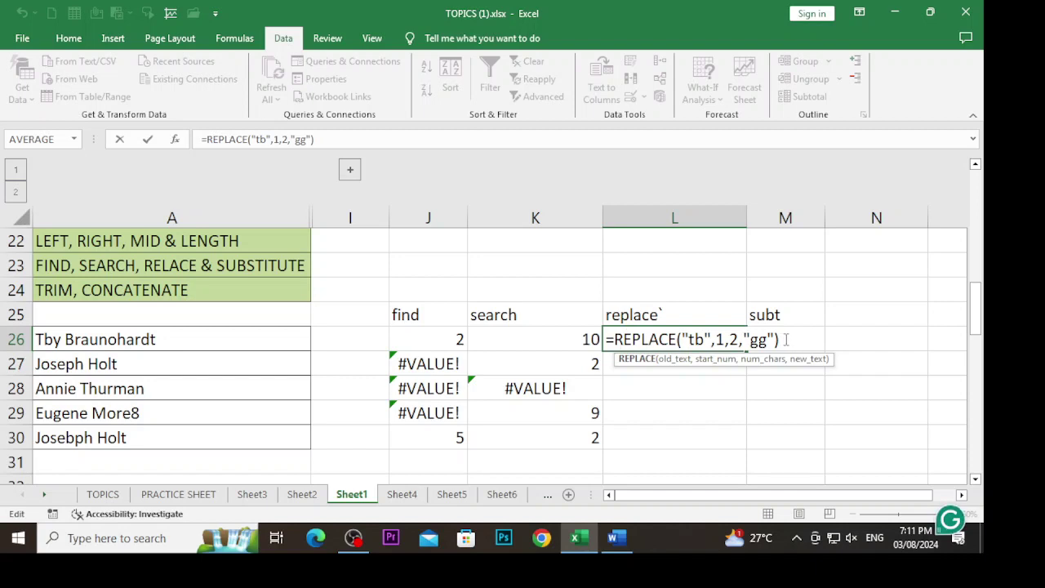
Rebuild L26 as =REPLACE(A26,1,3,"HBL") so the name's first three letters become HBL
drag(785, 340, 684, 340)
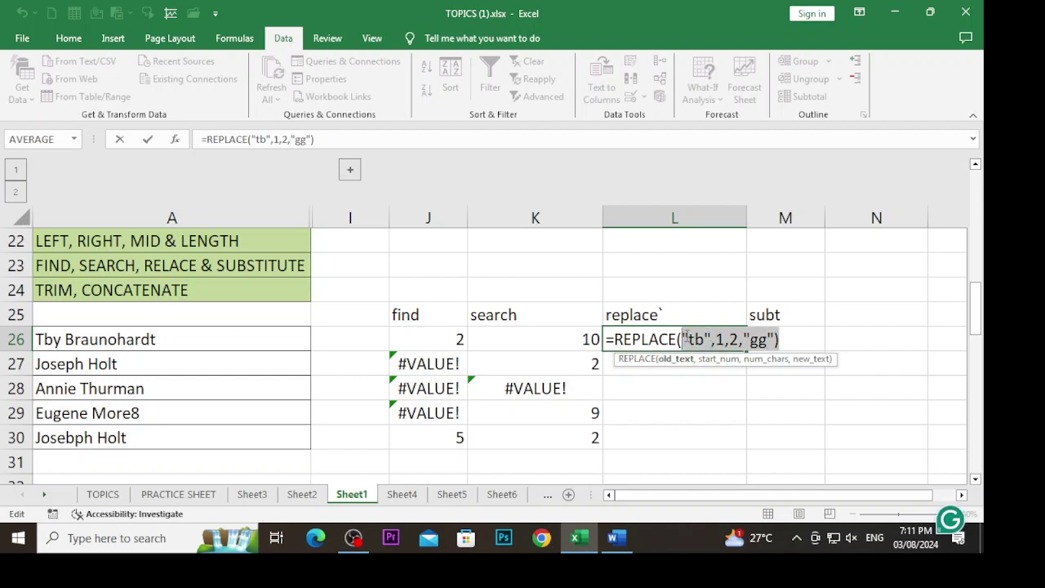
key(BackSpace)
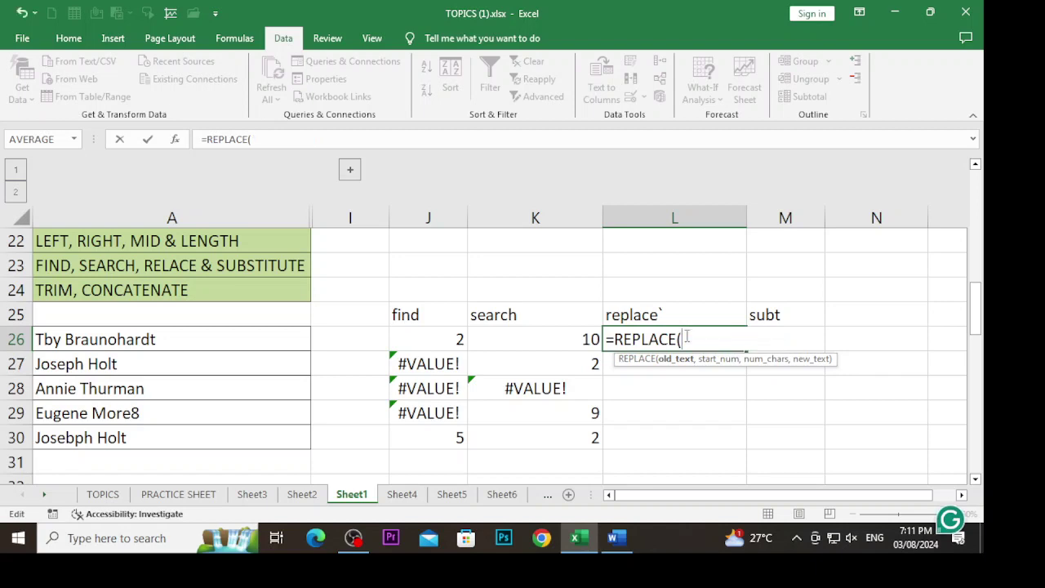
click(290, 331)
text(,)
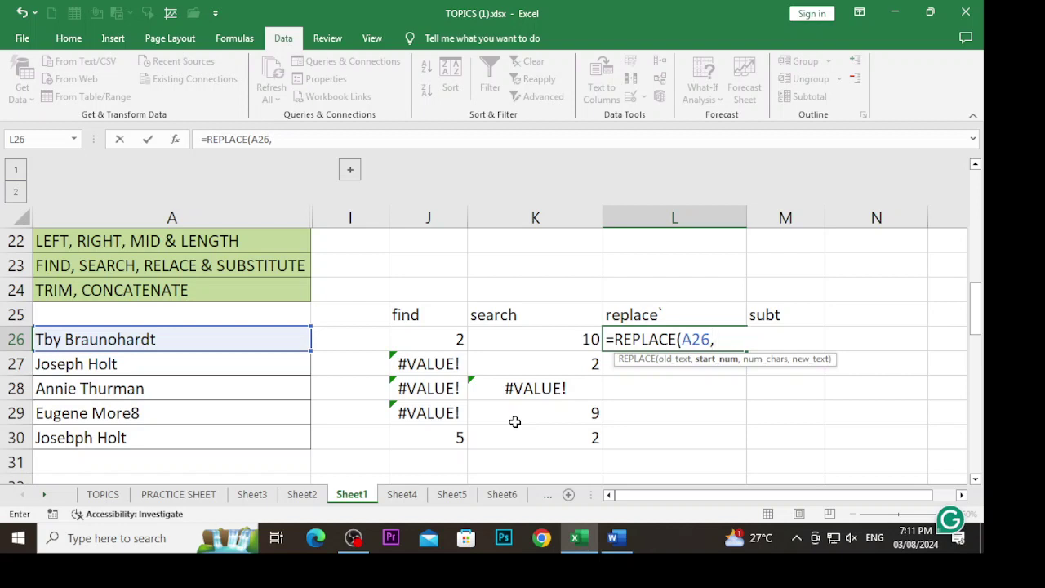
text(1)
text(,3)
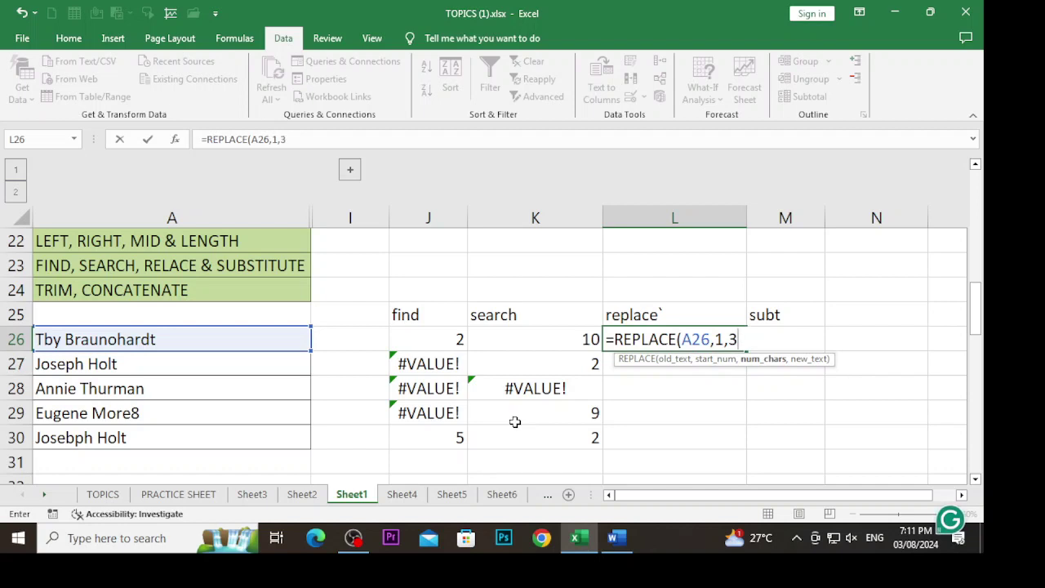
text(,)
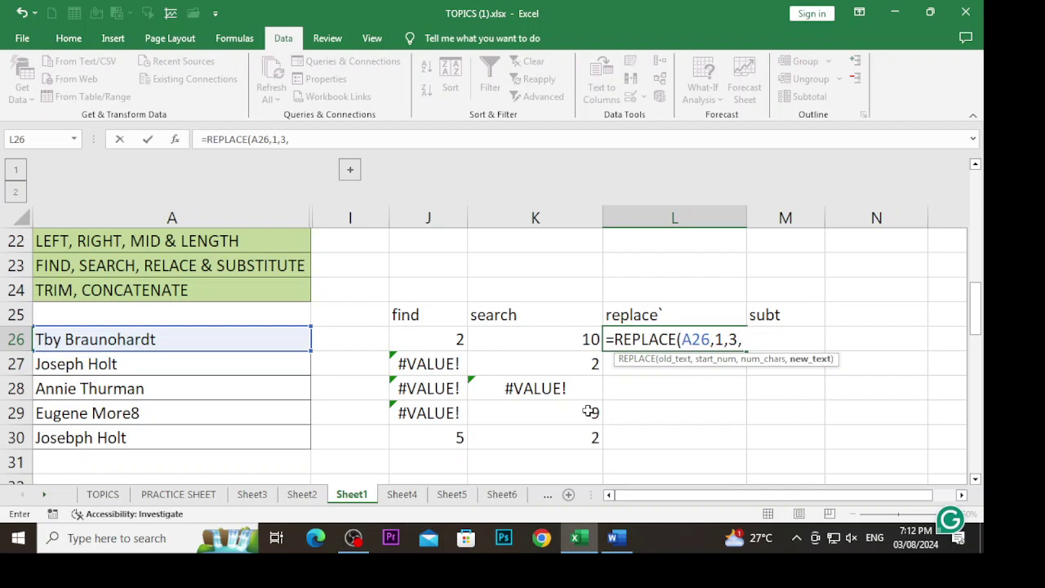
text(,)
key(BackSpace)
text(")
text(H)
text(BL")
text())
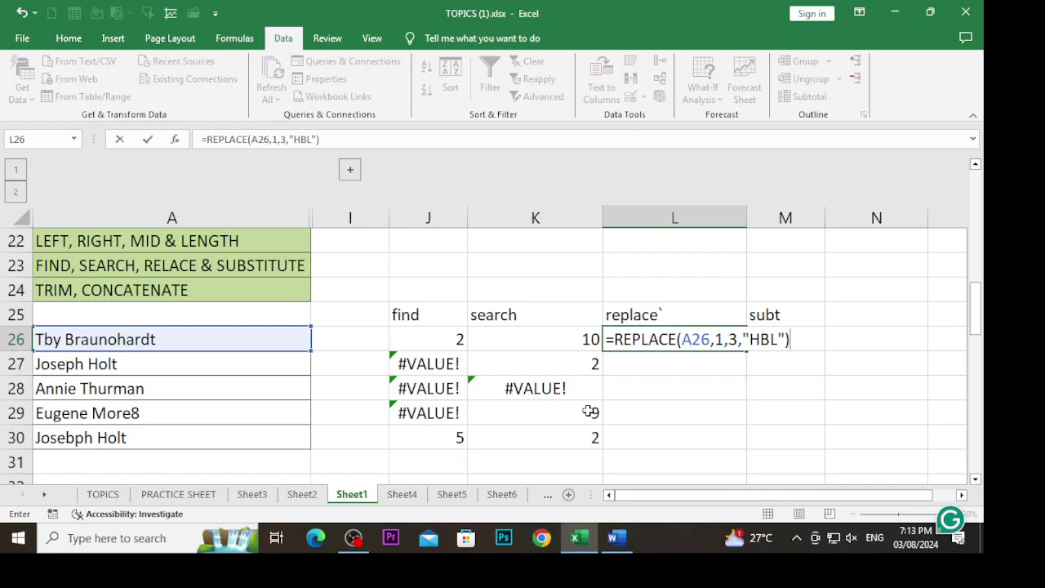
key(Return)
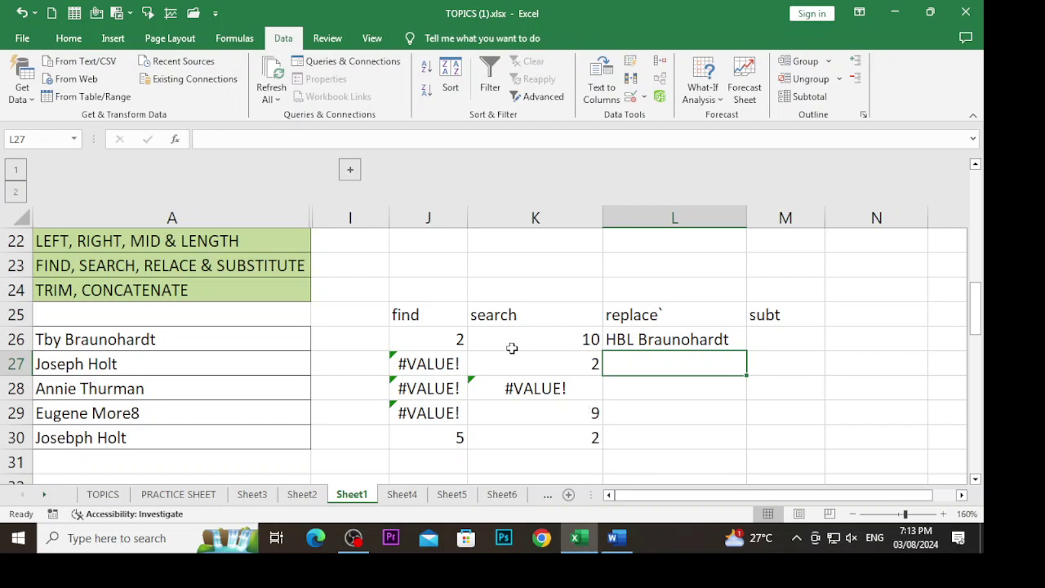
Extend the replacement text in L26's REPLACE formula to "HBL PSL"
double_click(681, 338)
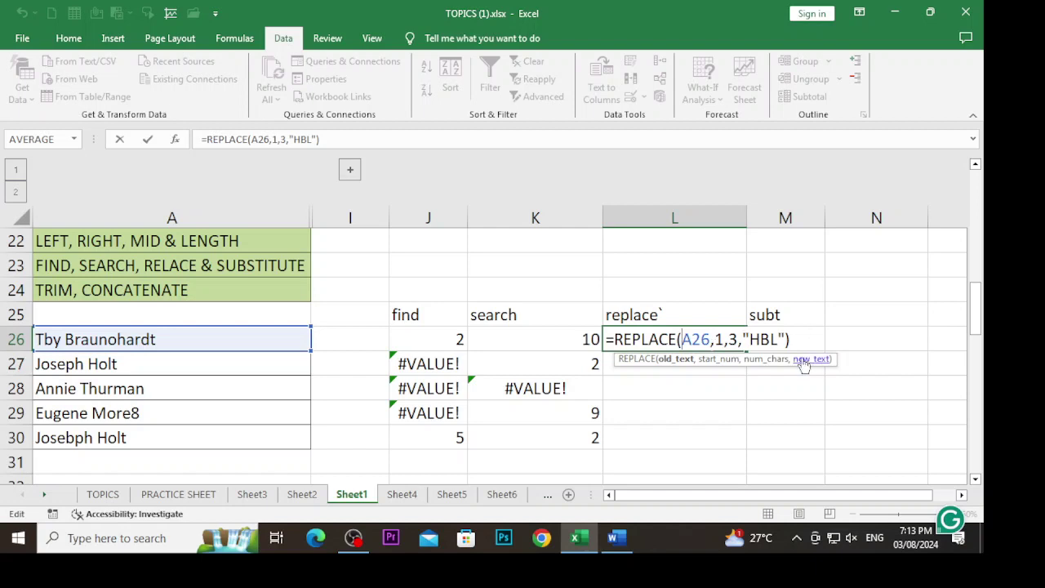
click(777, 339)
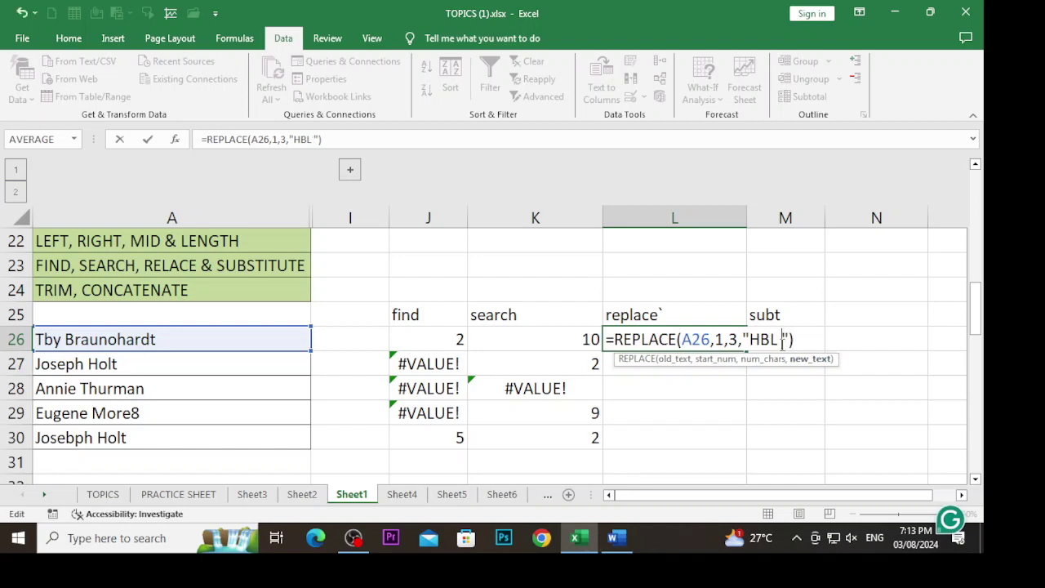
text(PSL)
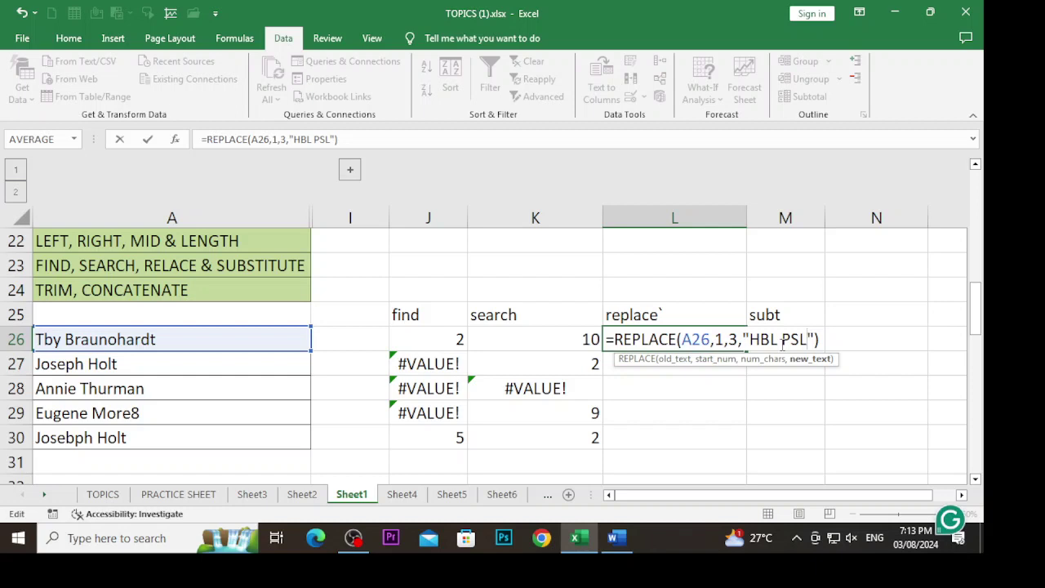
key(Return)
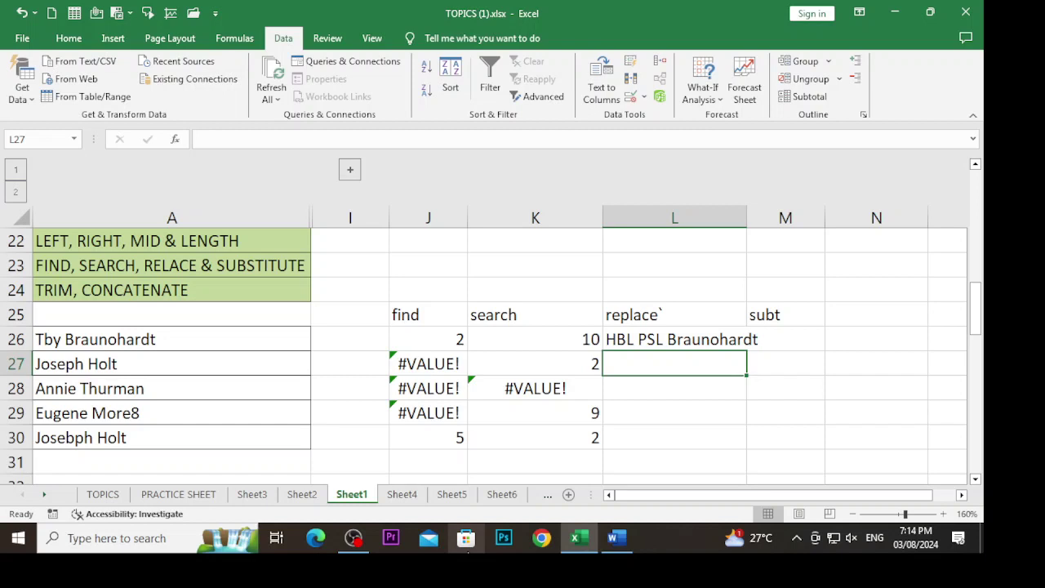
click(729, 339)
Widen column L and fill the REPLACE formula from L26 down to L30
drag(743, 226, 770, 225)
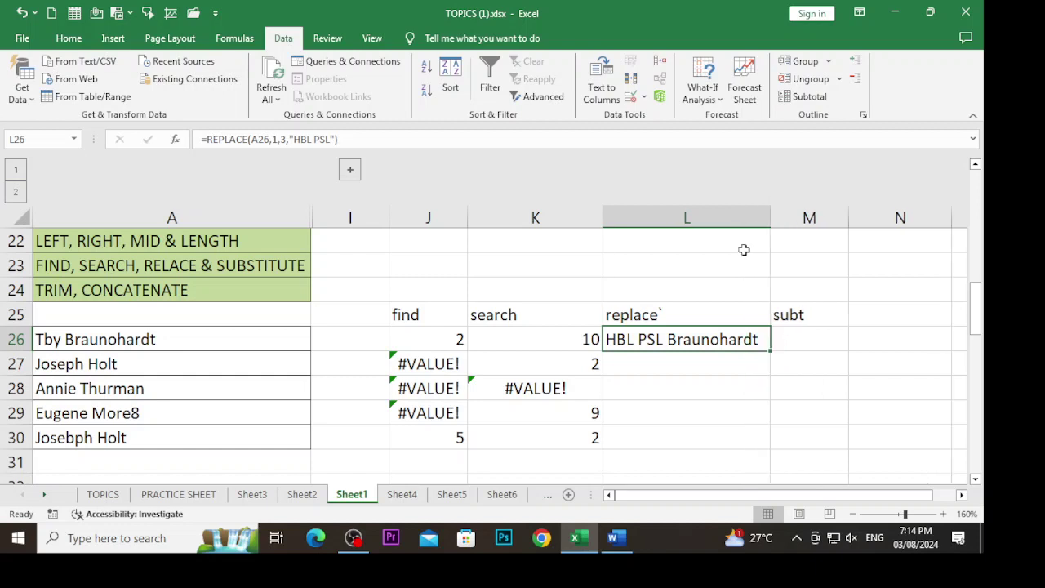
click(69, 336)
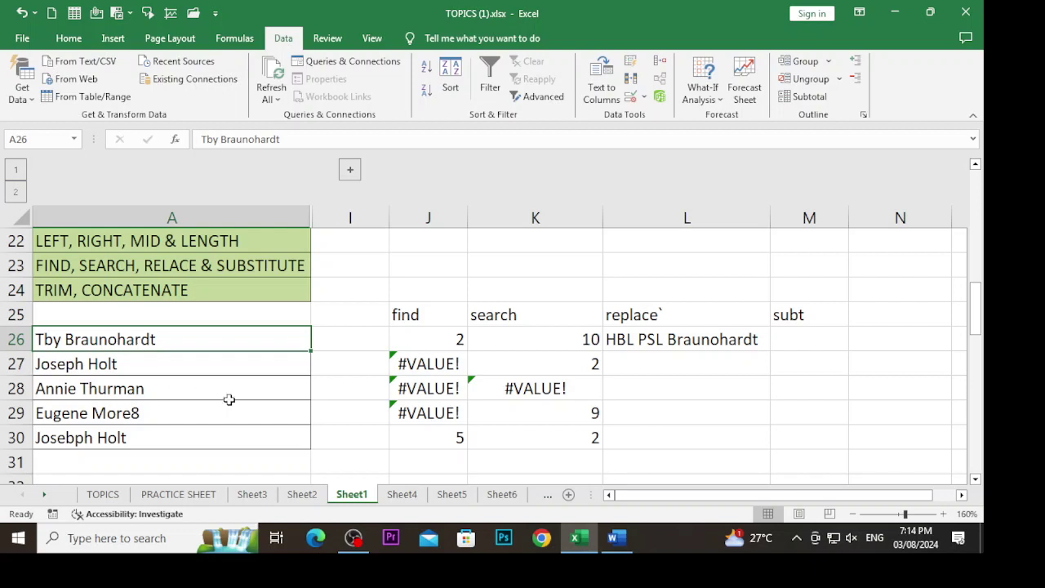
drag(682, 339, 670, 432)
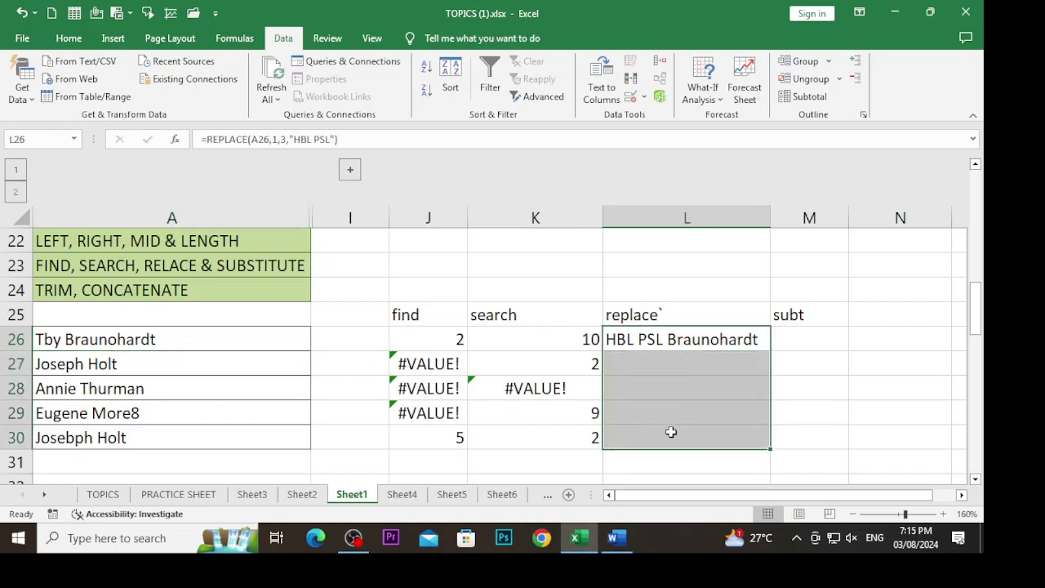
key(ctrl+d)
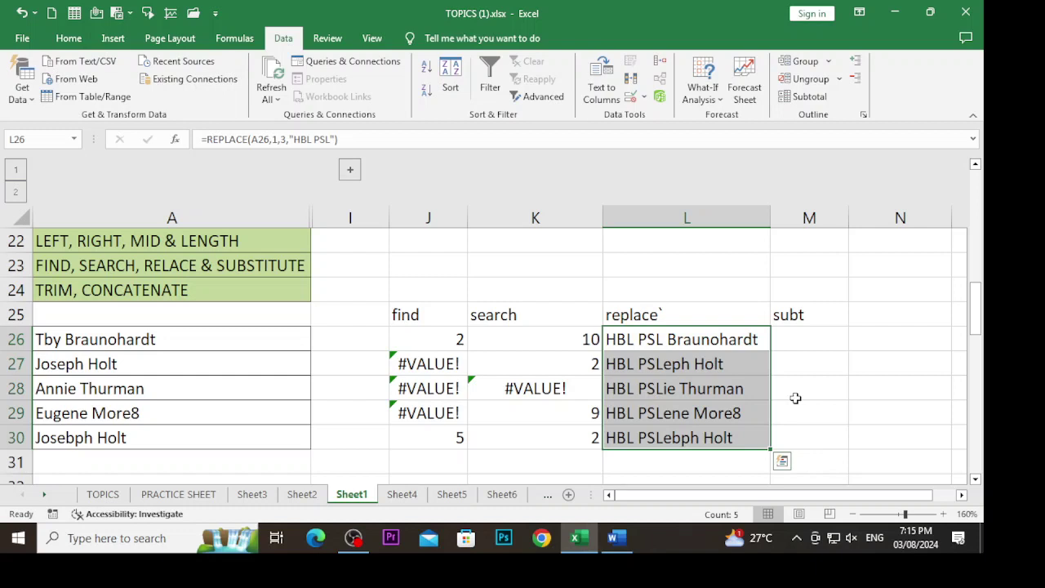
Widen column M to about 17.71 with M26 selected
click(827, 336)
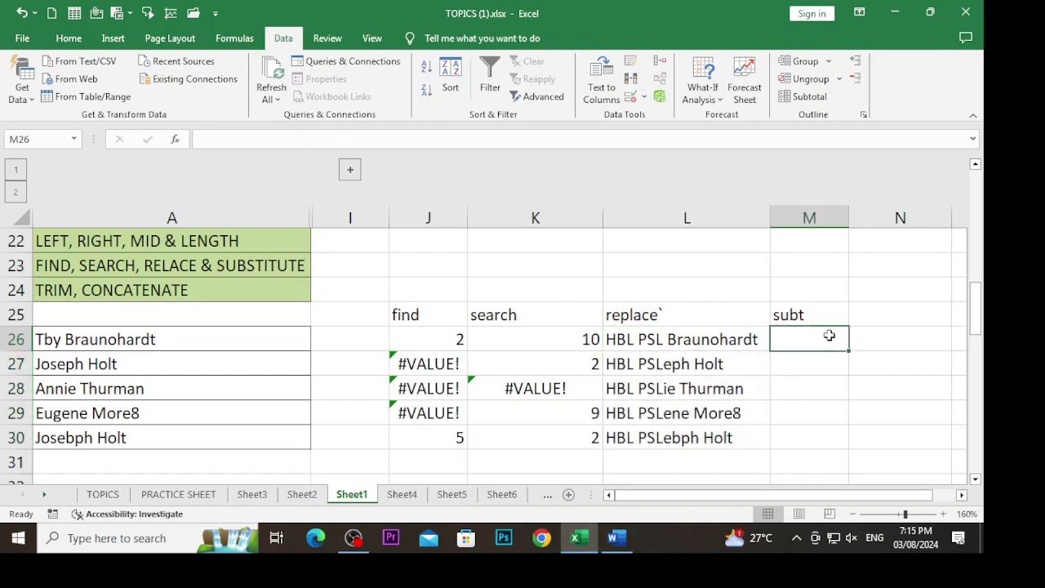
drag(849, 226, 932, 227)
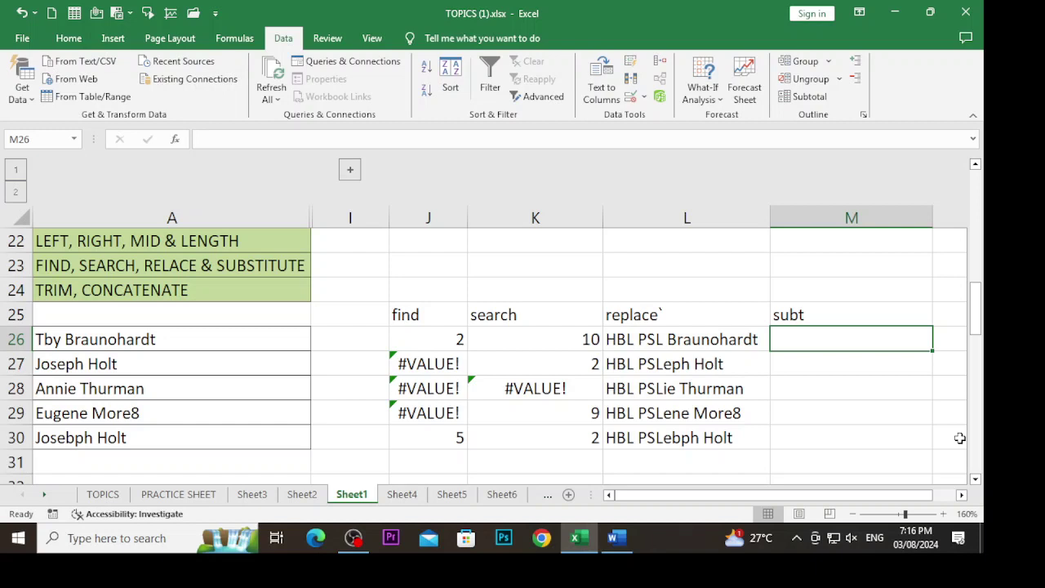
Start a SUBSTITUTE formula in M26 with A26 as the text and "tby" as old text
text(=sub)
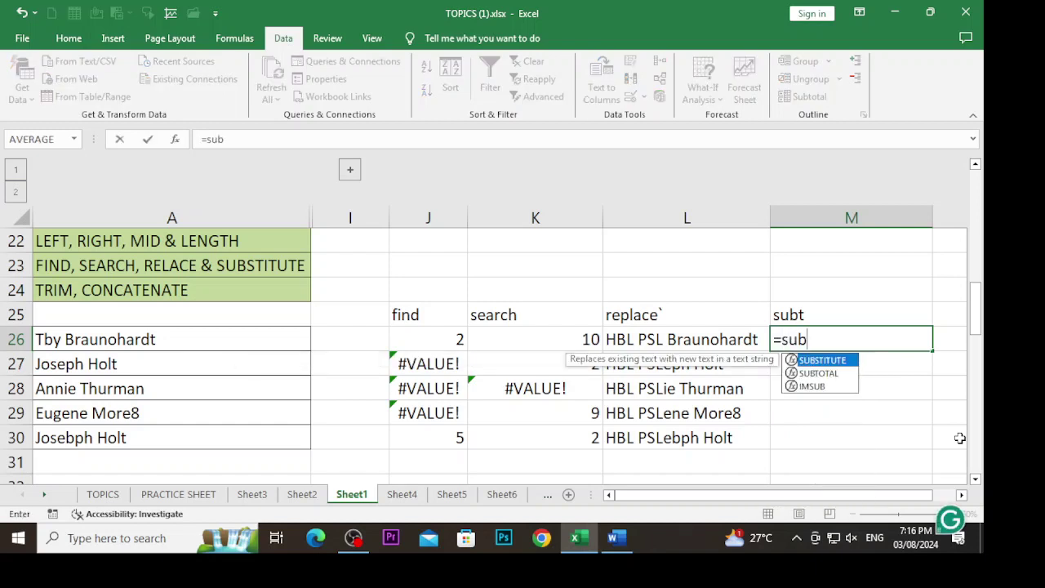
key(Tab)
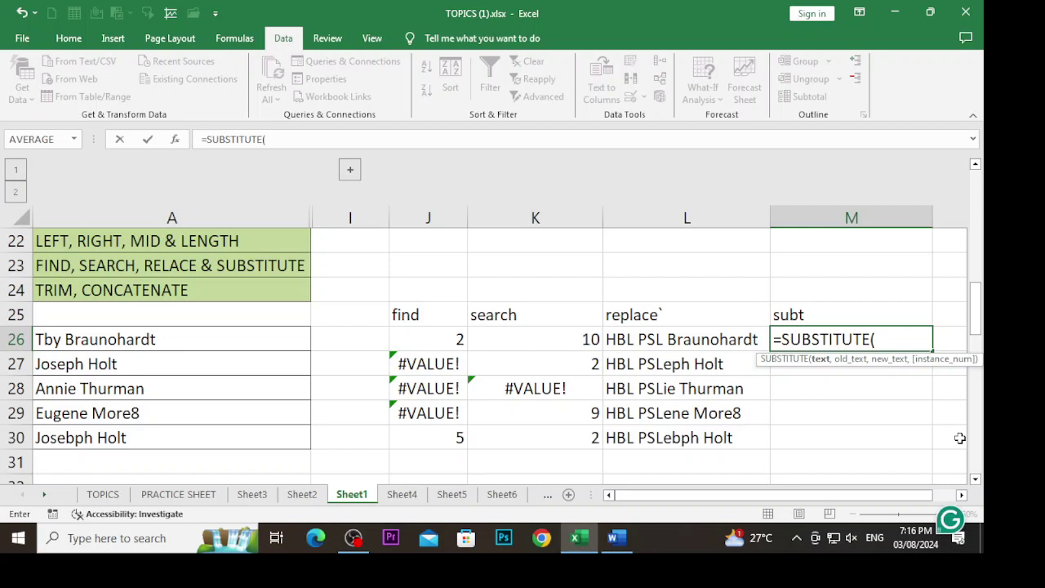
click(212, 335)
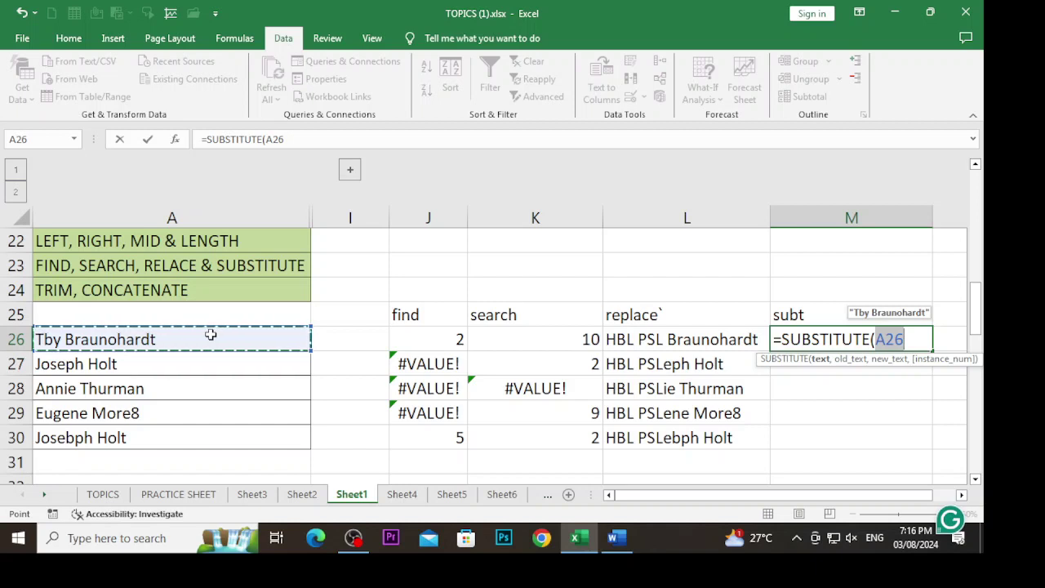
text(,)
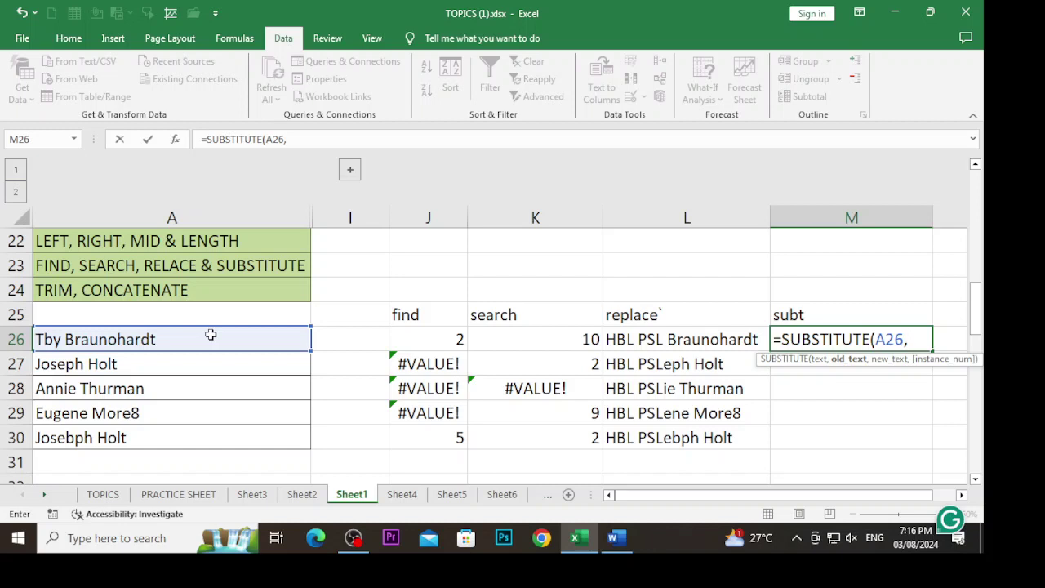
text(")
text(tby)
key(BackSpace)
text(y)
text(",)
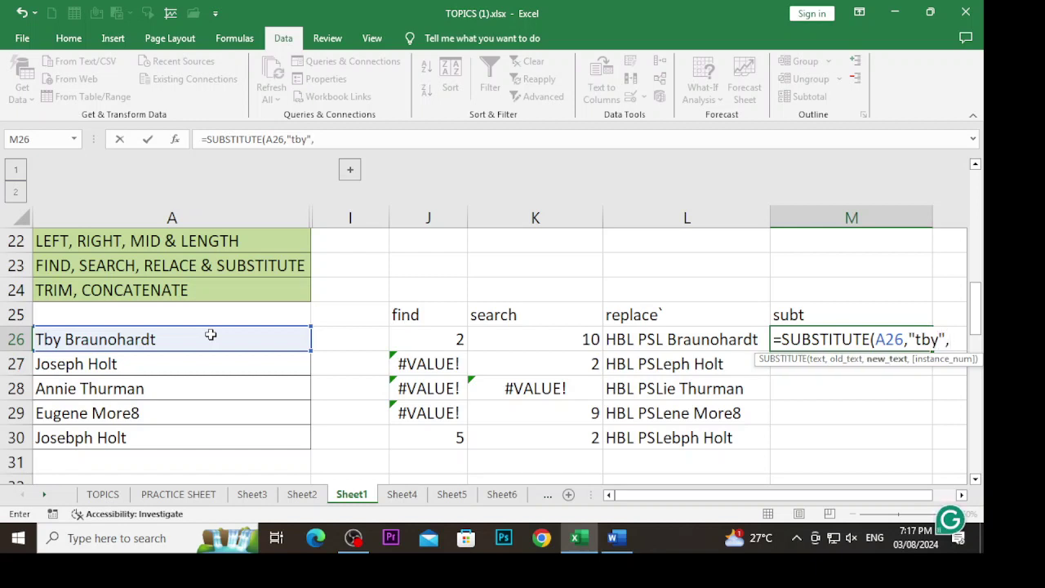
text(S)
text(MAl)
Fix the mistyped, quoted replacement name, close the SUBSTITUTE formula and enter it
key(BackSpace)
key(BackSpace)
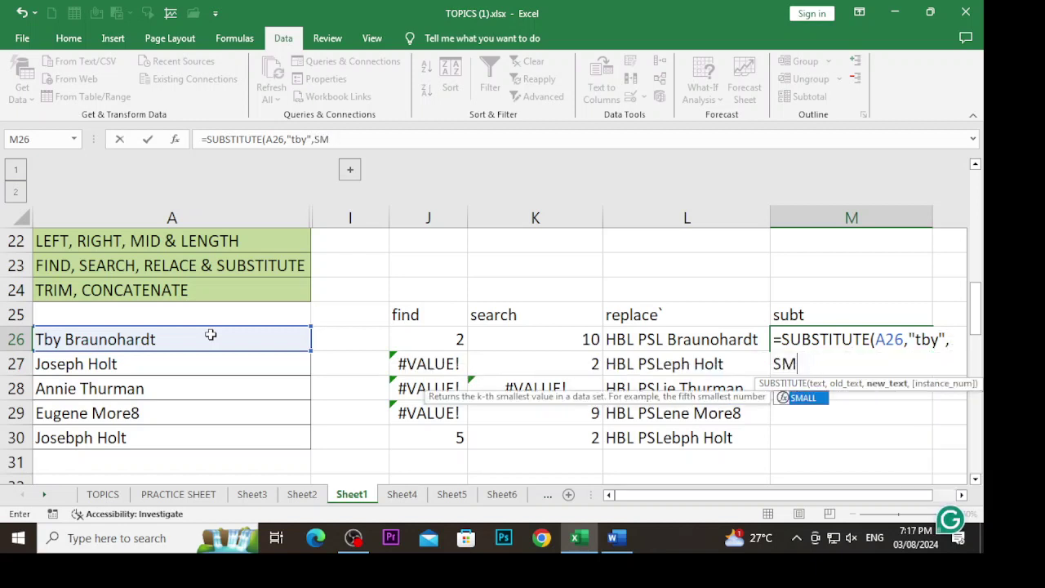
text(m=)
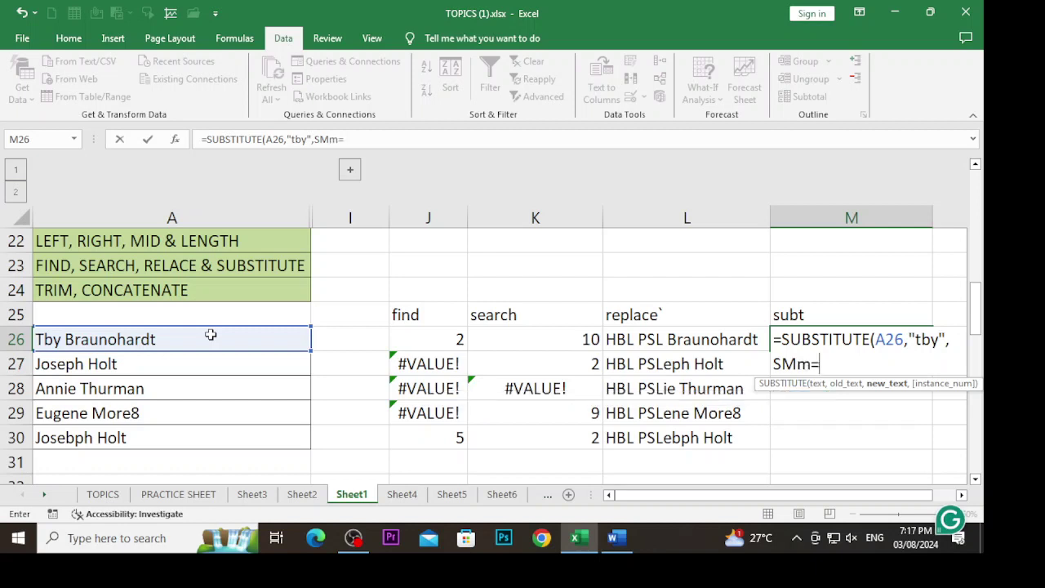
key(BackSpace)
key(BackSpace)
key(BackSpace)
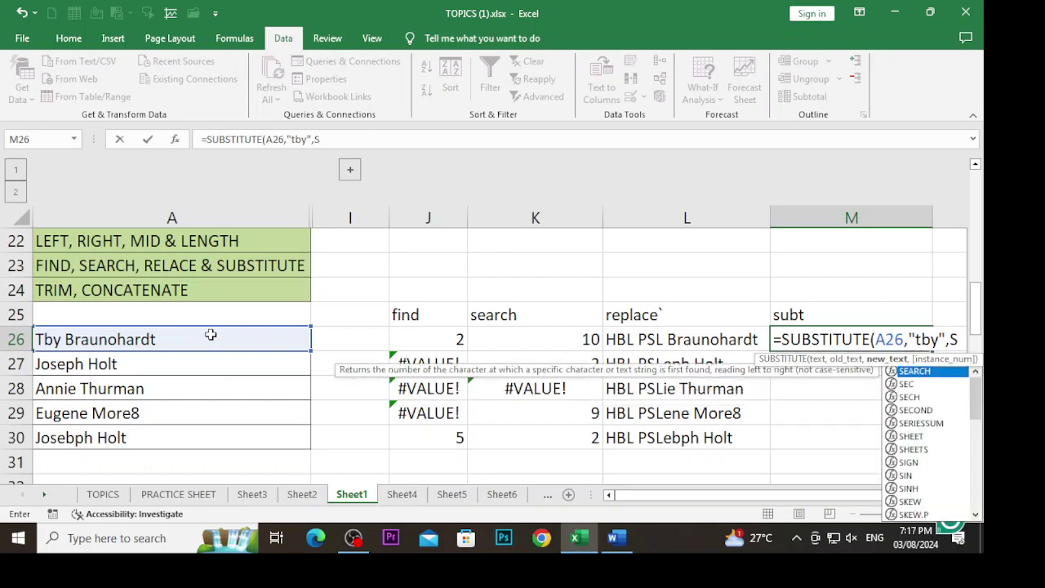
text(ami")
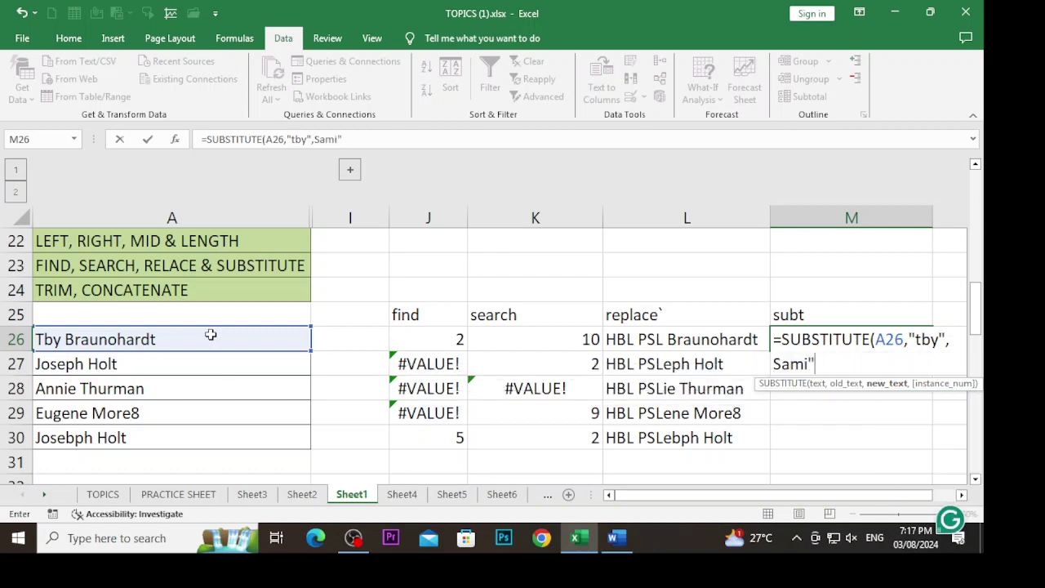
key(F2)
key(Left)
key(Left)
key(Left)
key(Left)
text(")
key(Right)
key(Right)
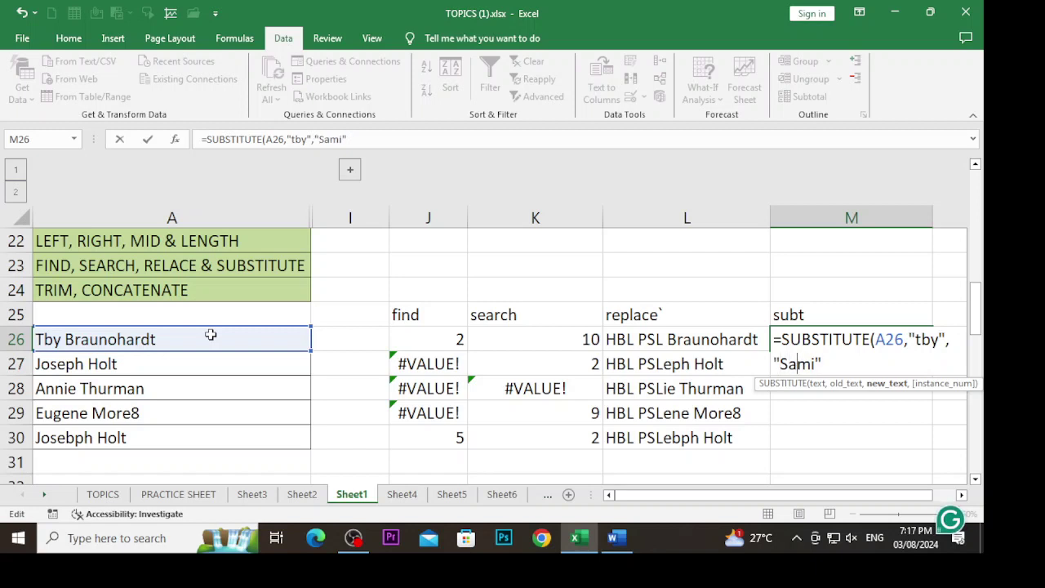
key(Right)
key(Right)
key(Right)
text(,)
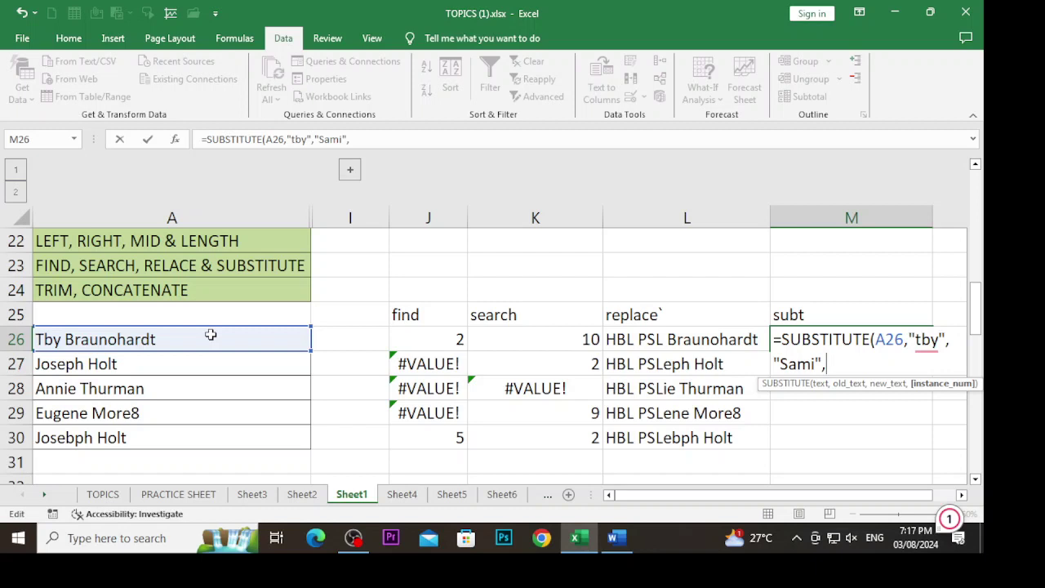
key(BackSpace)
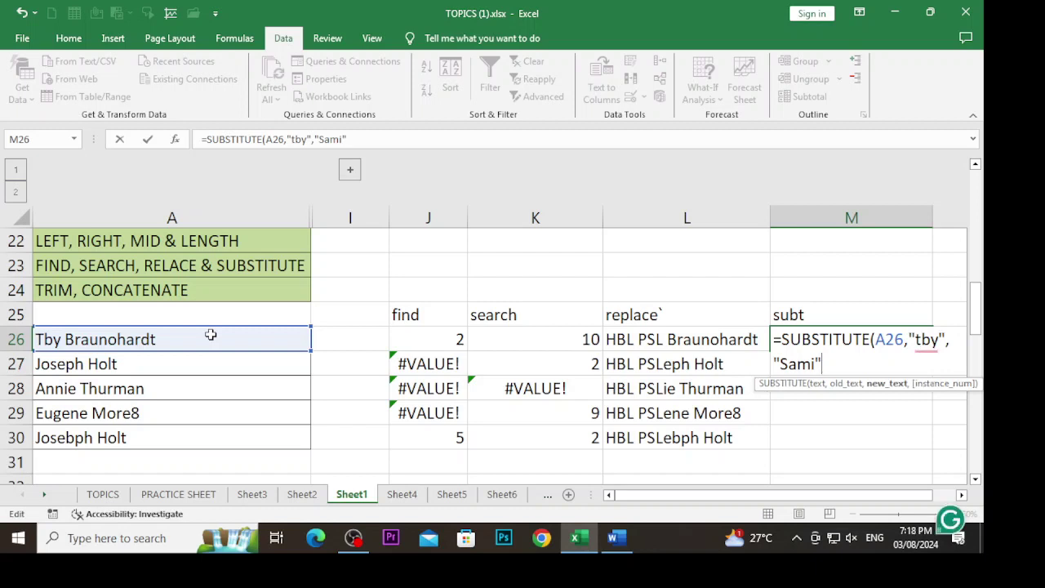
text())
key(Return)
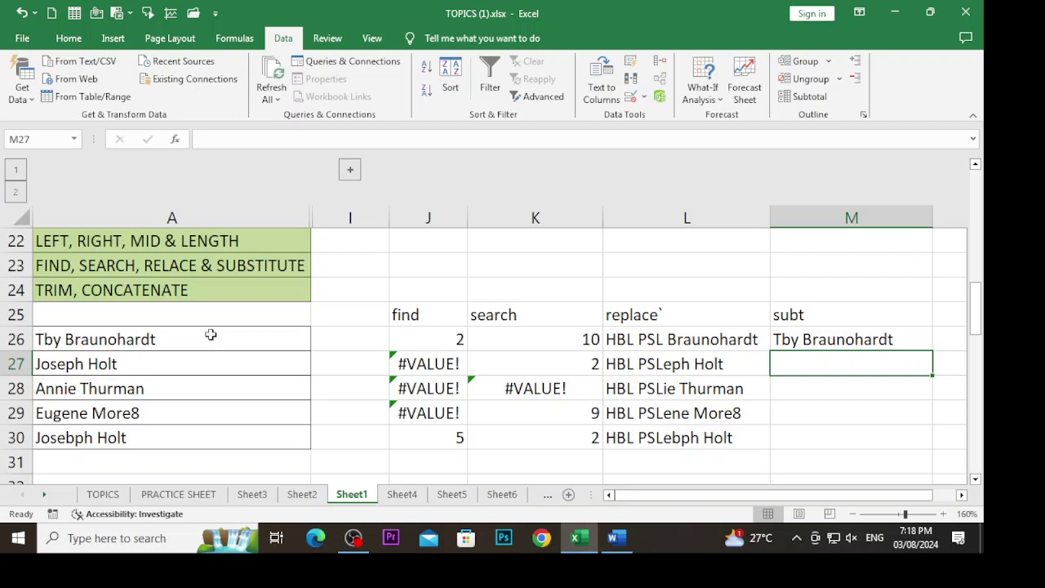
Reorder M26's SUBSTITUTE arguments to "tby" as text, A26 as old text, plus the new name
double_click(826, 339)
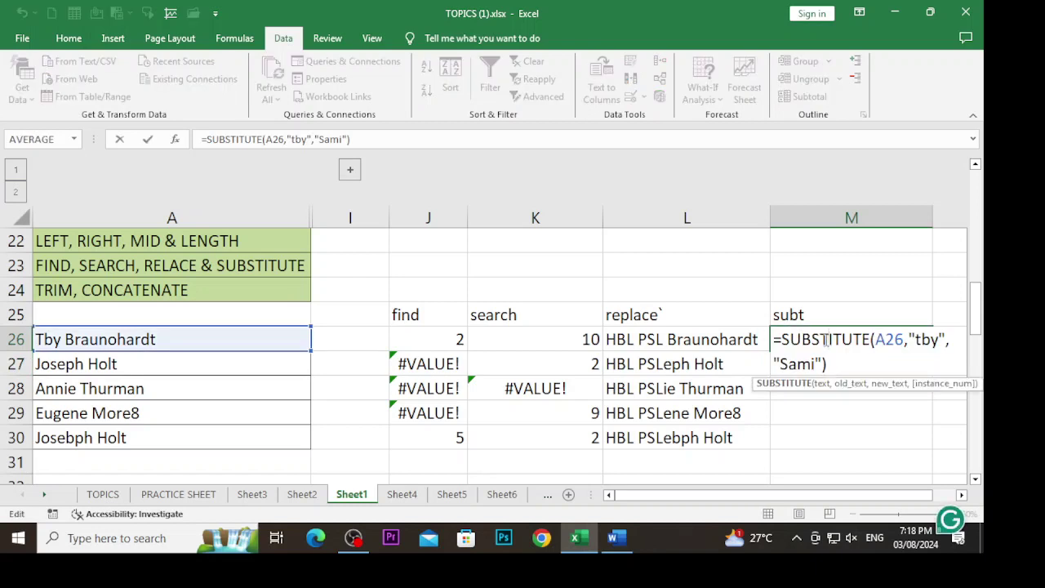
click(885, 339)
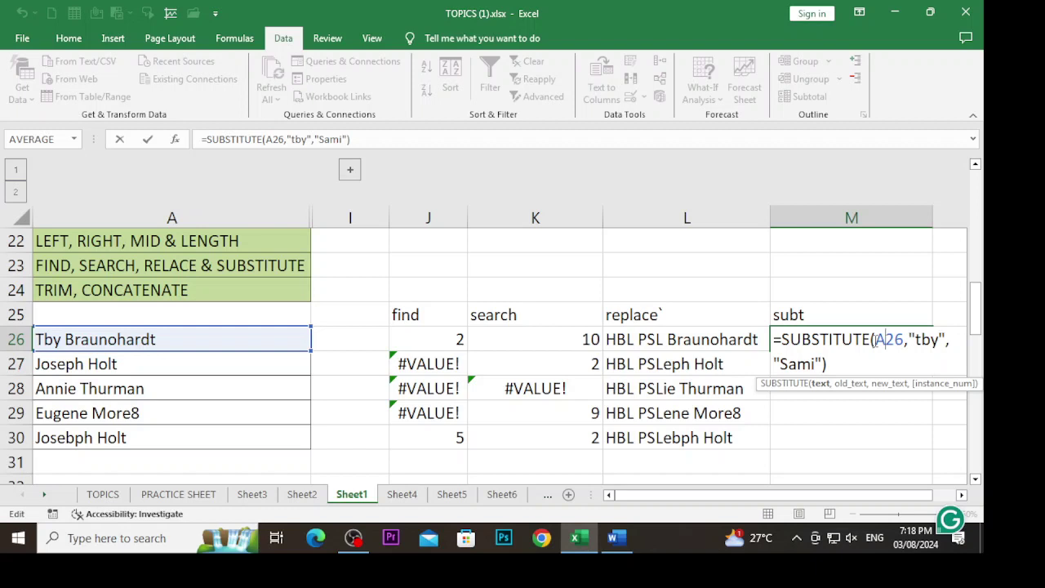
click(837, 368)
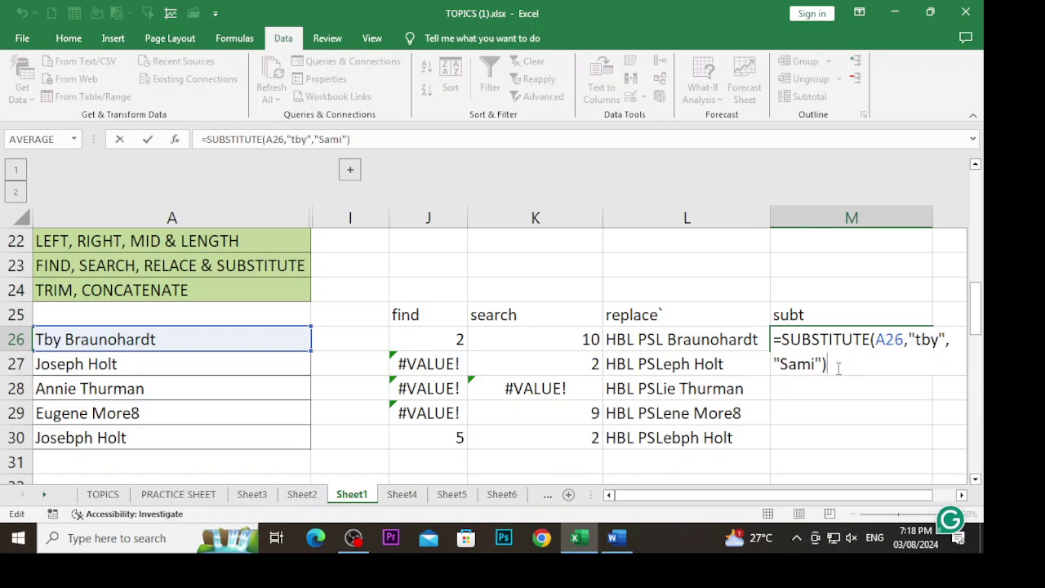
key(BackSpace)
key(BackSpace)
key(BackSpace)
key(BackSpace)
key(BackSpace)
key(BackSpace)
key(BackSpace)
key(BackSpace)
key(BackSpace)
key(BackSpace)
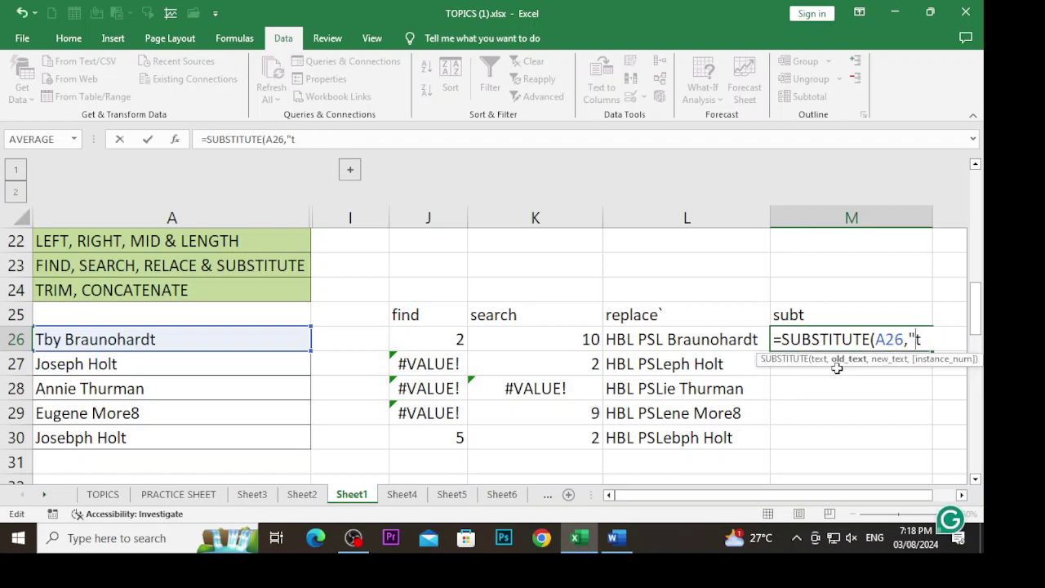
key(BackSpace)
key(BackSpace)
key(BackSpace)
key(BackSpace)
key(BackSpace)
key(BackSpace)
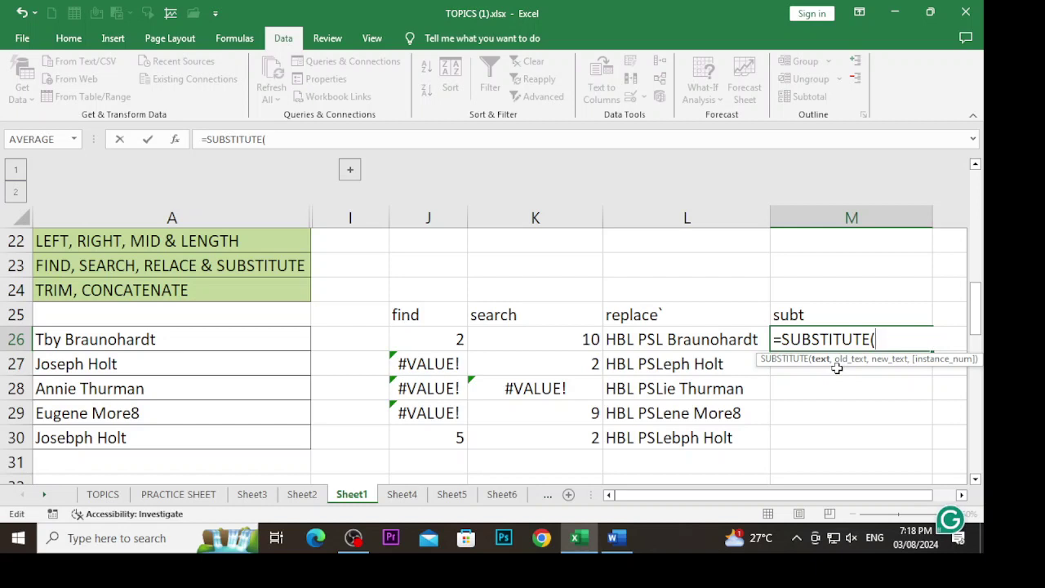
text(")
text(tby)
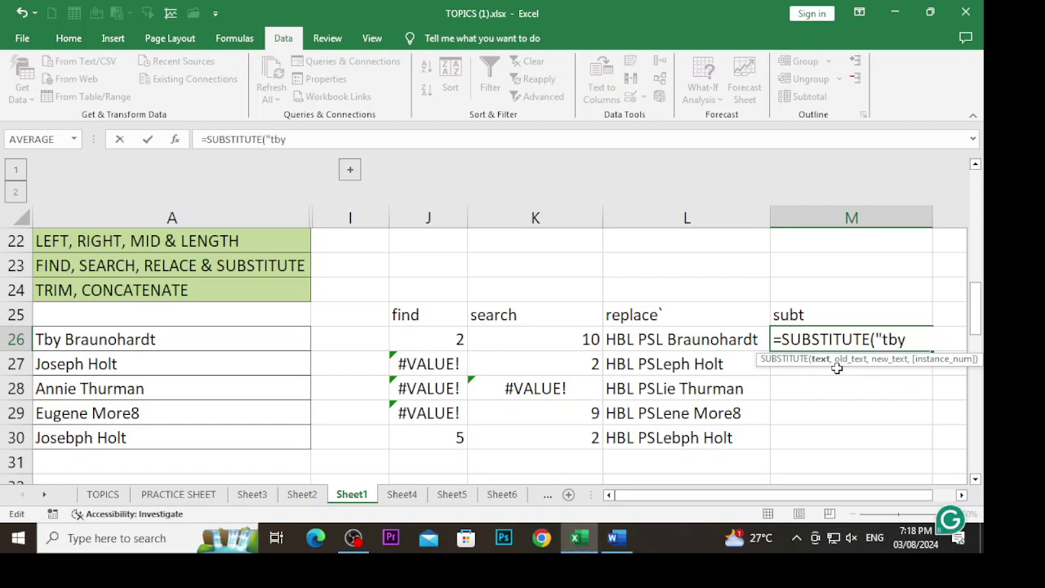
text(",)
click(174, 336)
text(,)
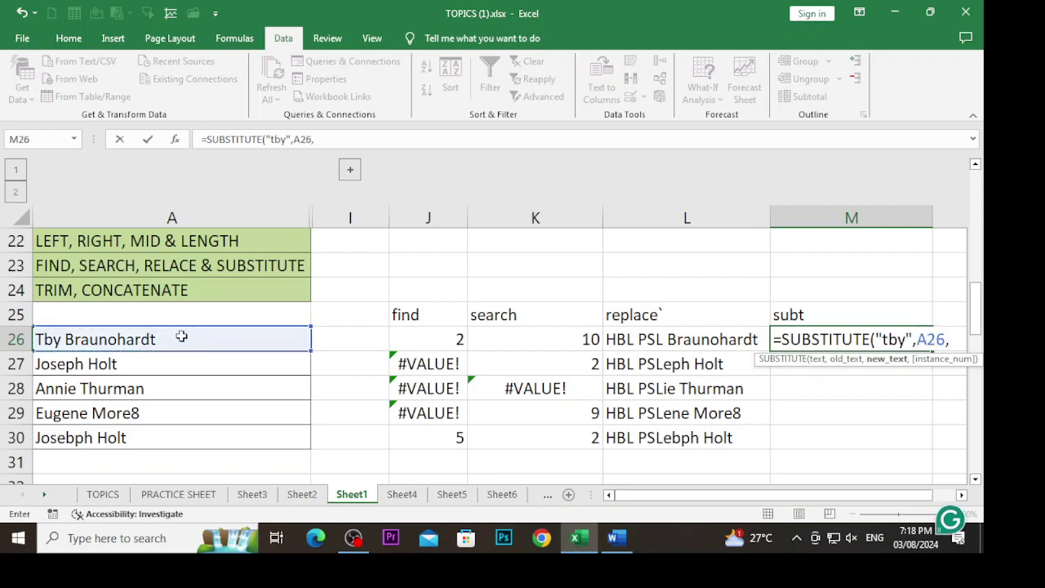
text("sa)
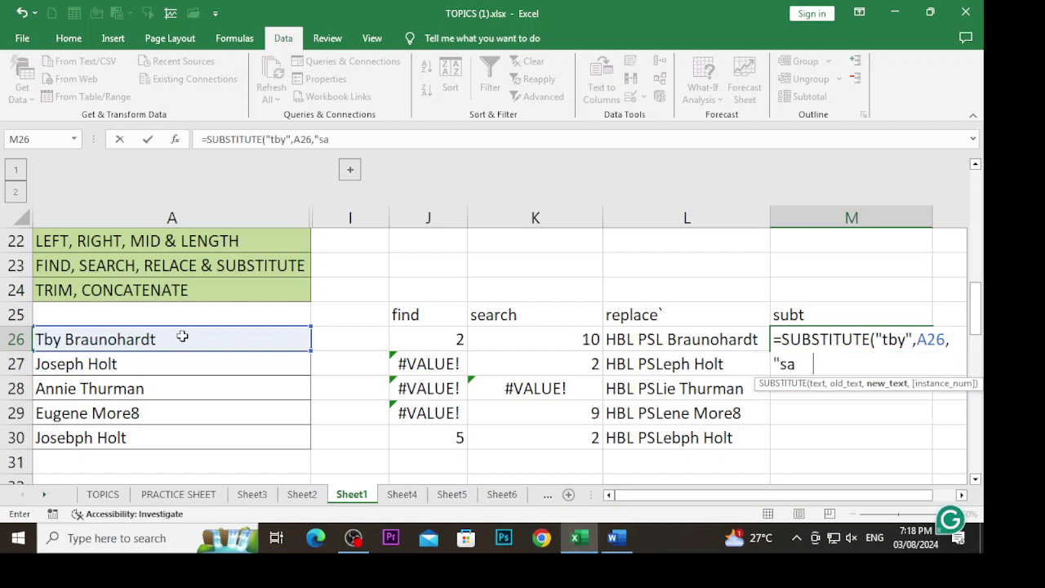
text(mi")
text())
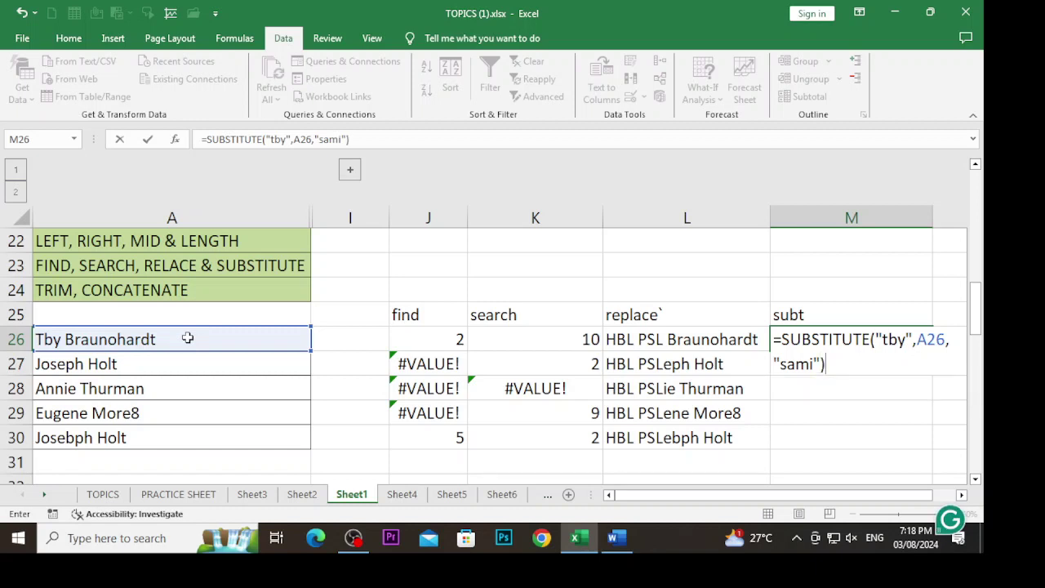
key(Return)
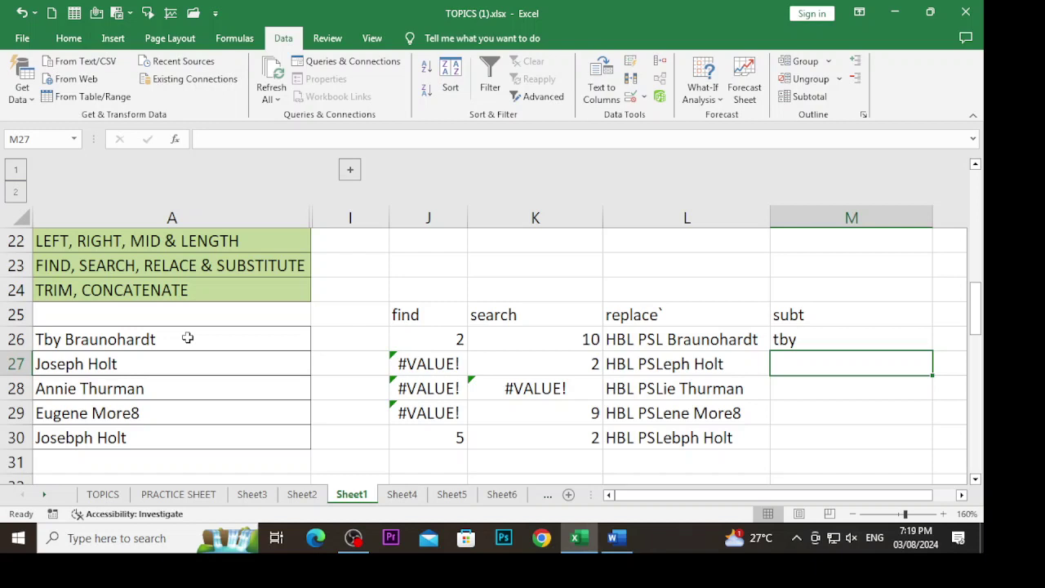
Capitalise the source text in M26's SUBSTITUTE formula to "Tby"
double_click(800, 343)
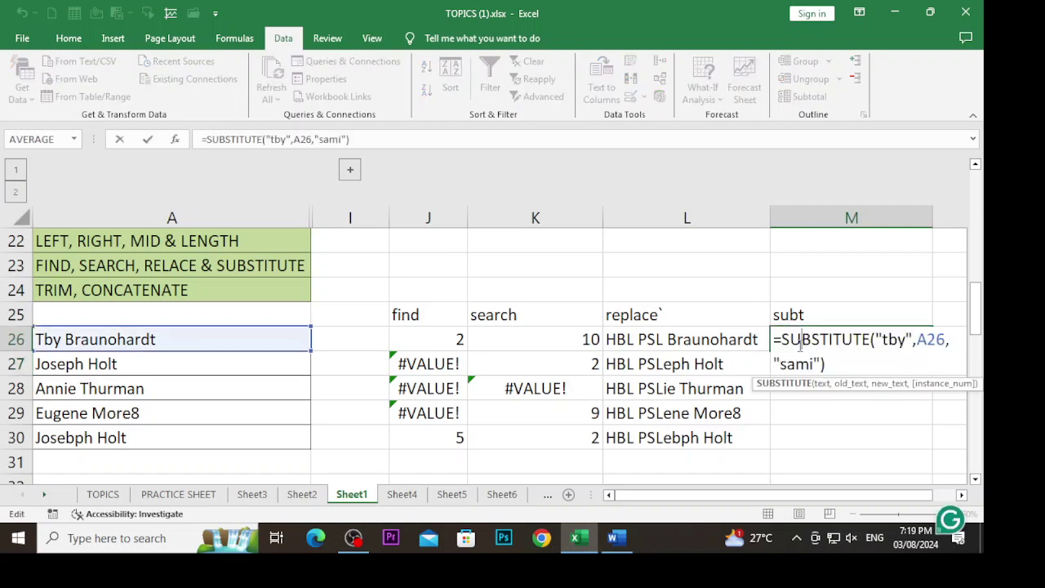
click(813, 364)
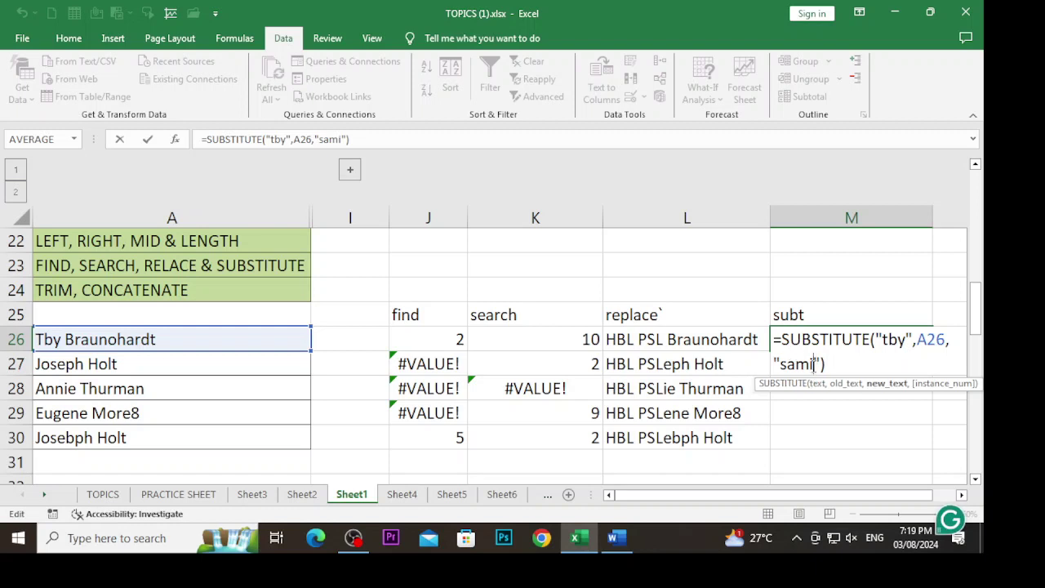
key(Return)
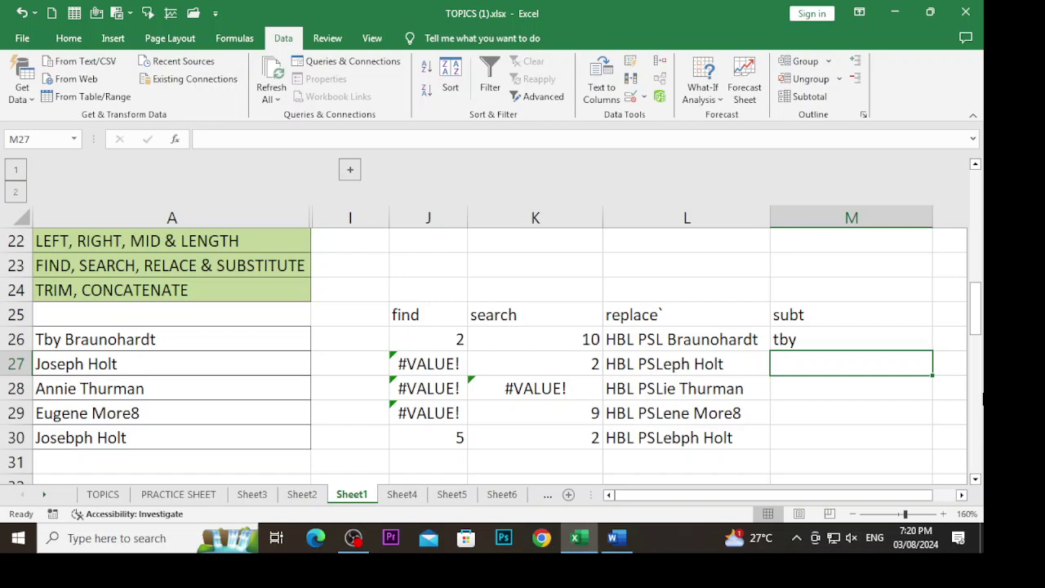
double_click(800, 340)
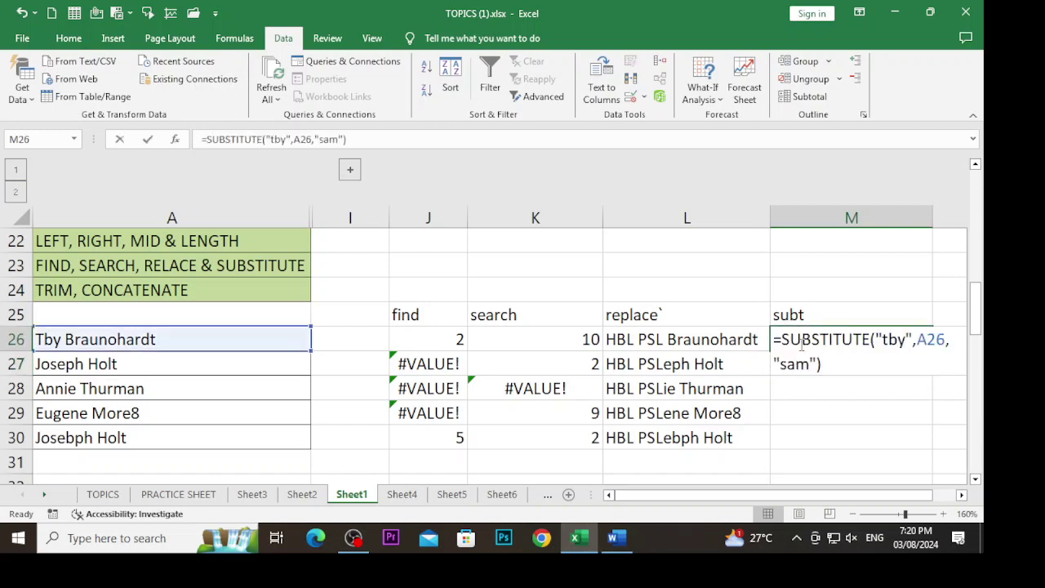
click(888, 340)
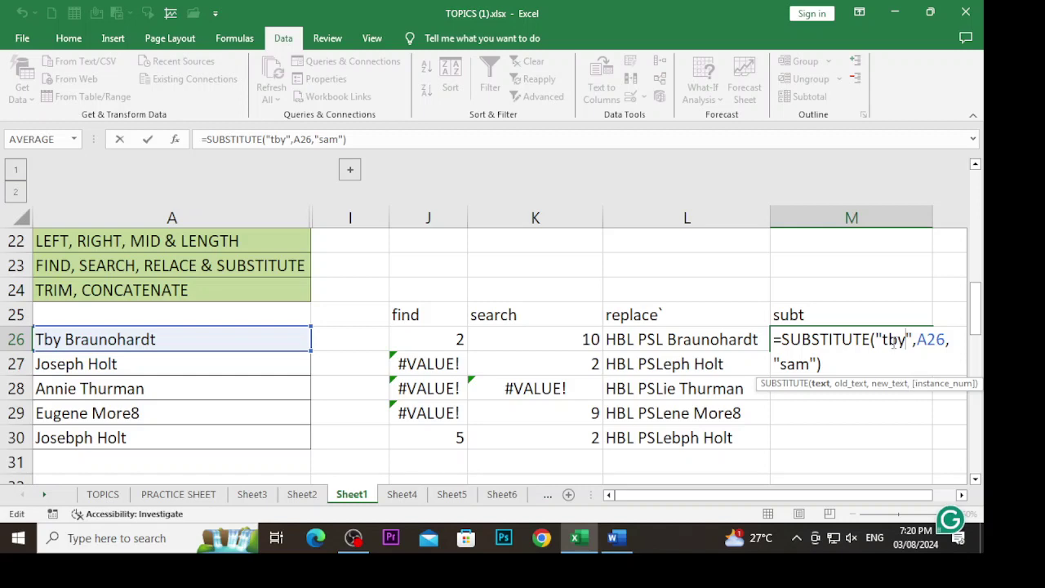
key(BackSpace)
text(T)
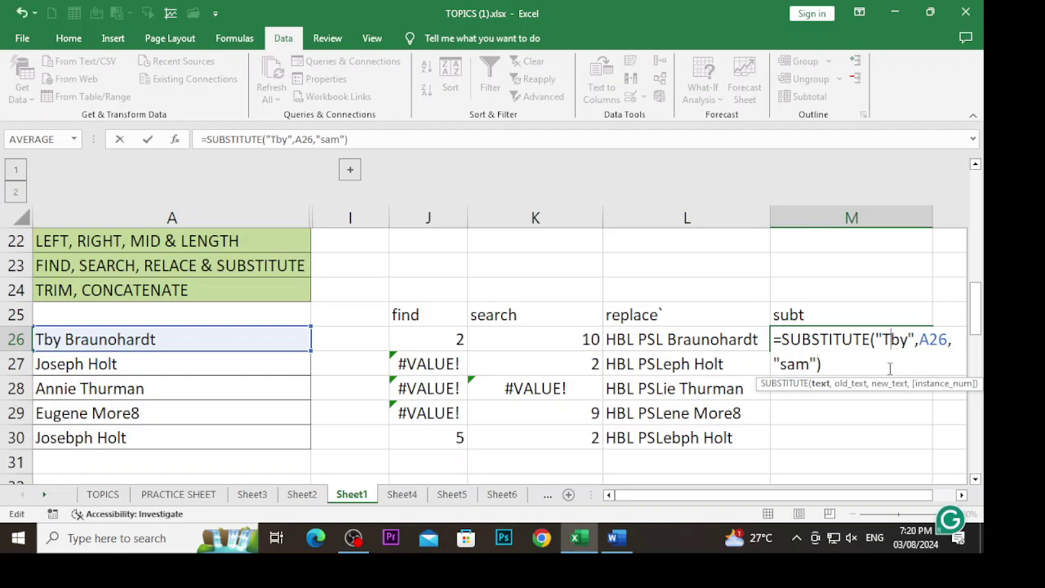
key(Return)
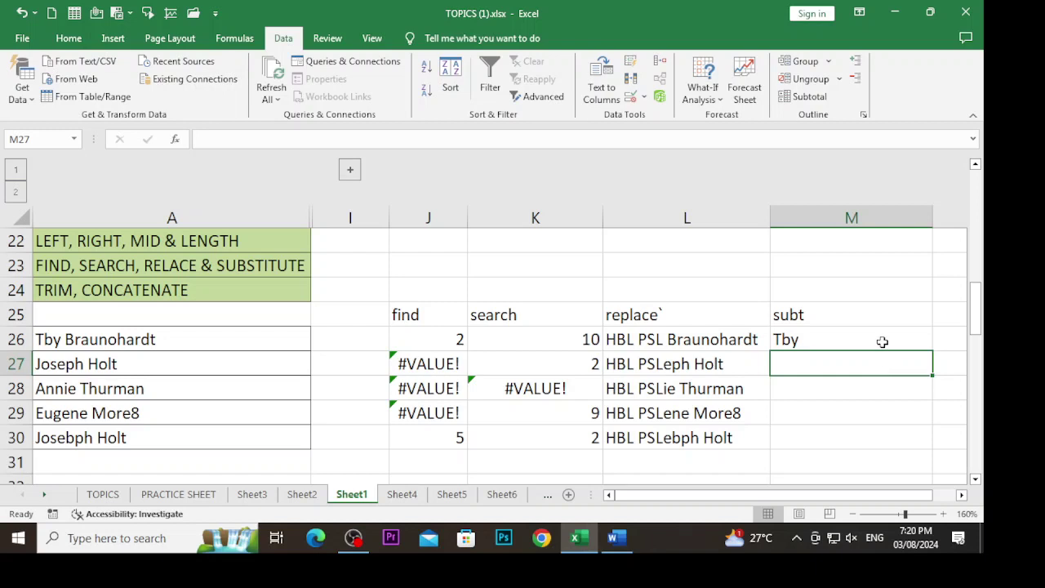
Capitalise the first letter of the replacement name in M26's formula
double_click(883, 340)
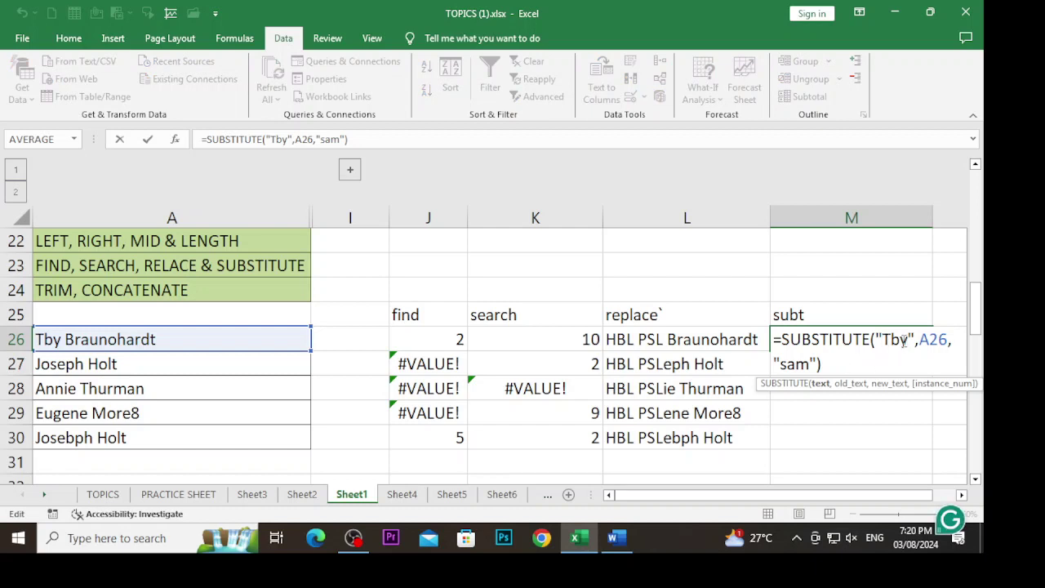
click(789, 365)
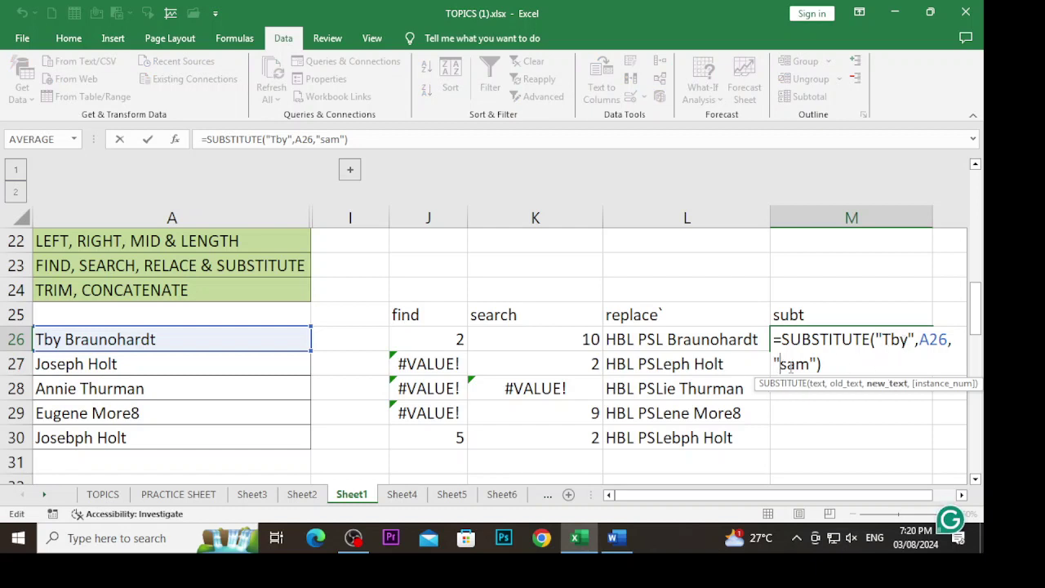
key(BackSpace)
text(S)
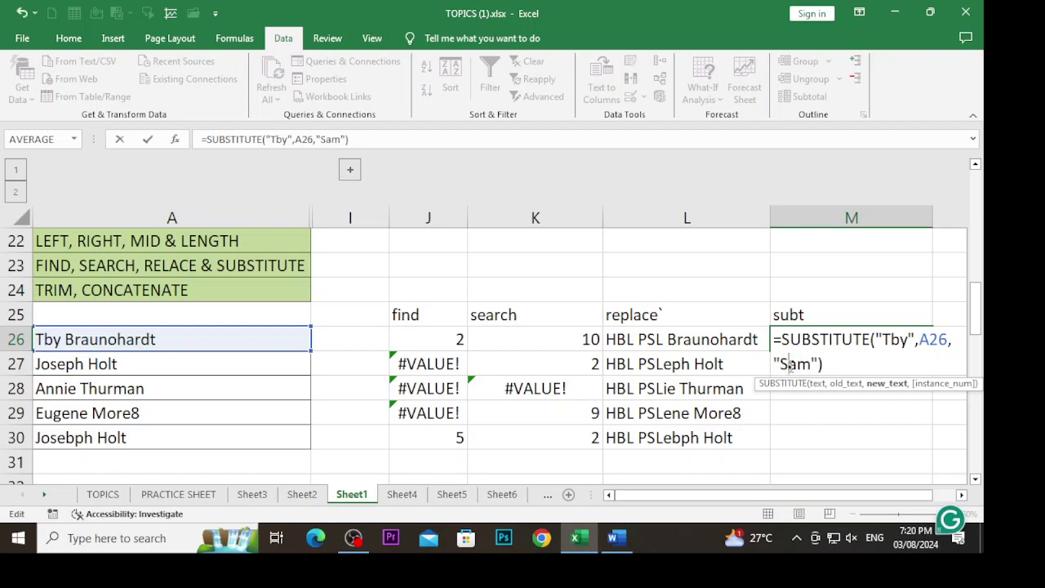
key(Return)
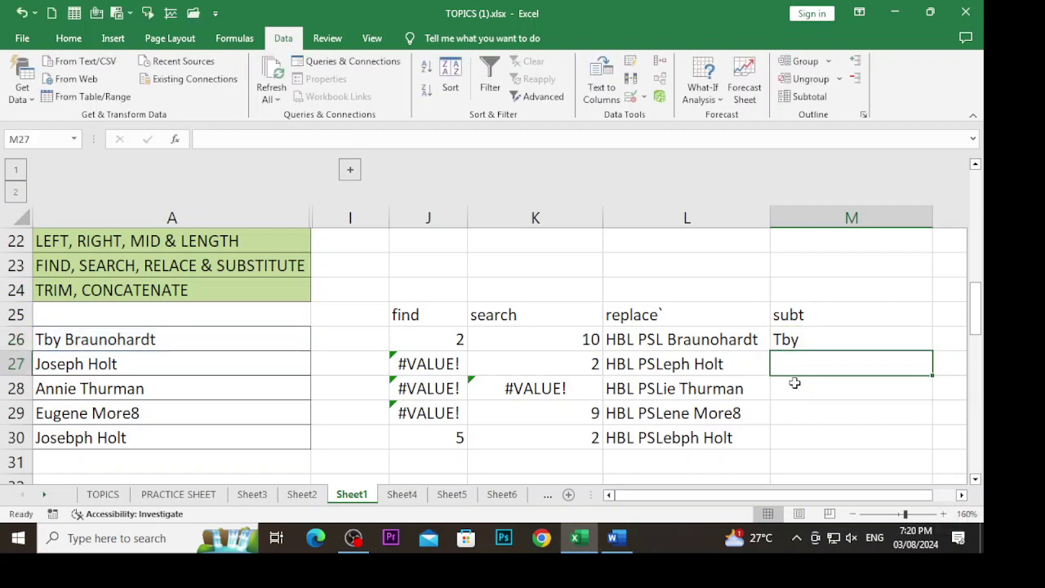